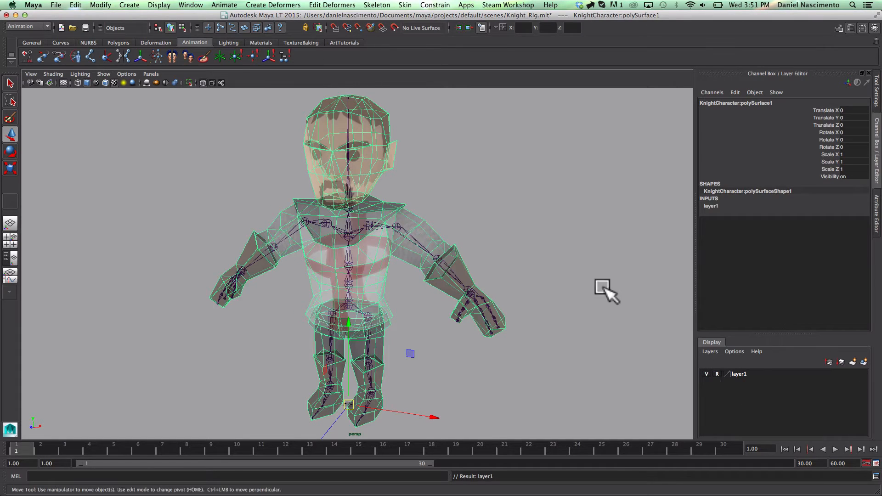
Deselect the character mesh and toggle the visibility of layer1 off and back on
click(600, 288)
mouse_move(542, 290)
alt+mouse_down()
mouse_move(512, 291)
mouse_move(534, 289)
alt+mouse_up()
click(706, 373)
click(706, 373)
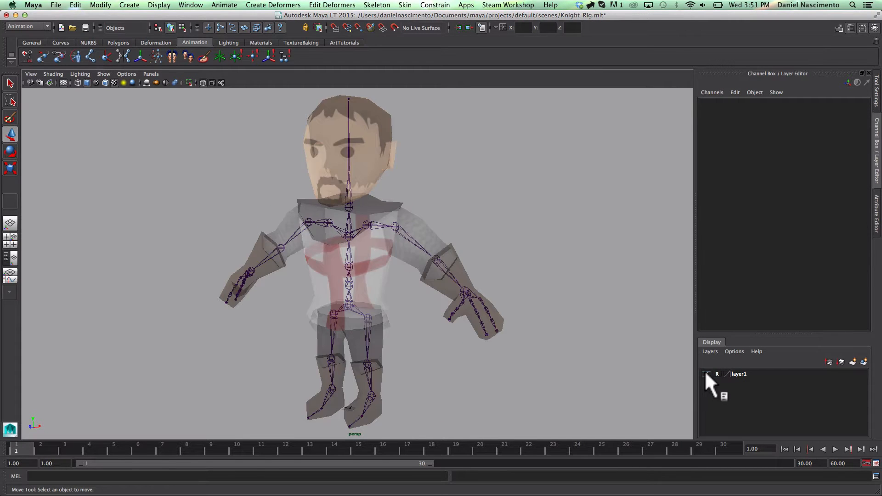
Create a NURBS circle at the origin and scale it up to foot-controller size
alt+middle_drag(572, 327, 606, 292)
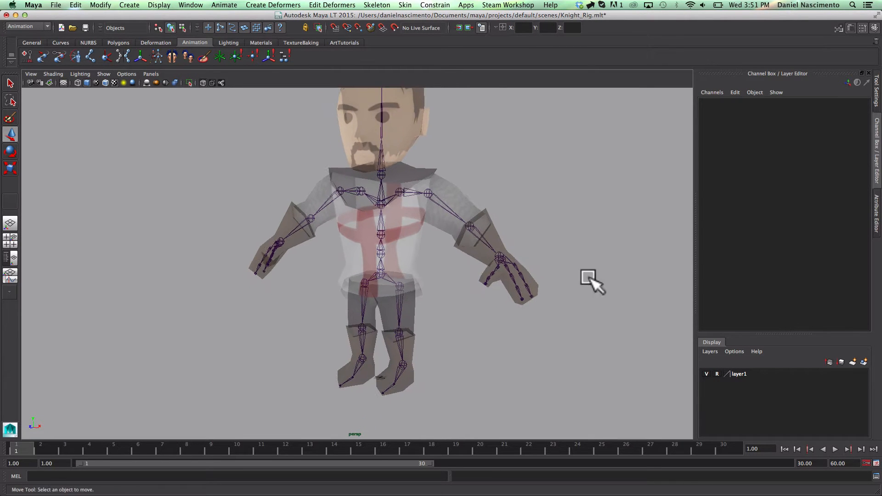
alt+right_drag(397, 299, 546, 357)
alt+middle_drag(528, 359, 484, 265)
alt+drag(439, 315, 427, 335)
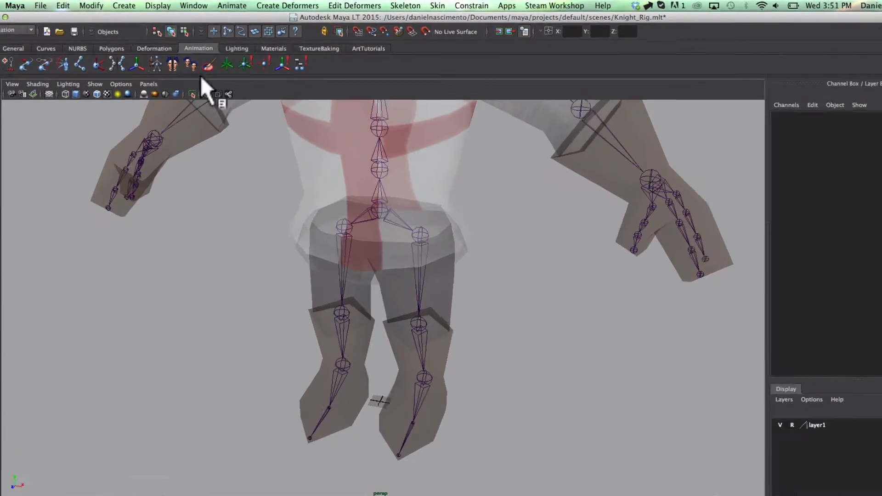
click(92, 6)
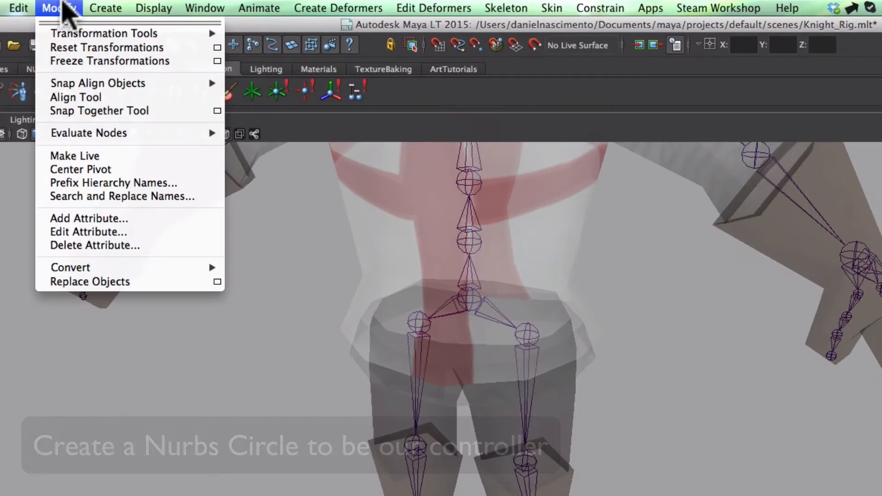
mouse_move(124, 6)
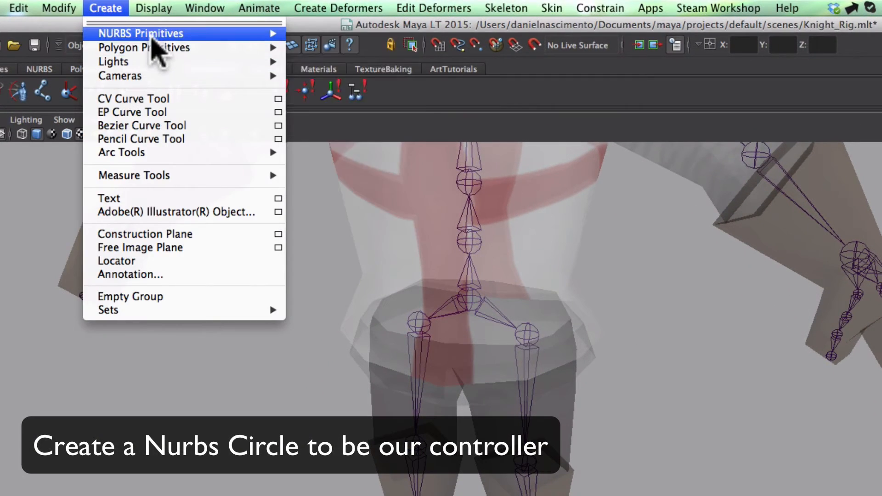
mouse_move(170, 36)
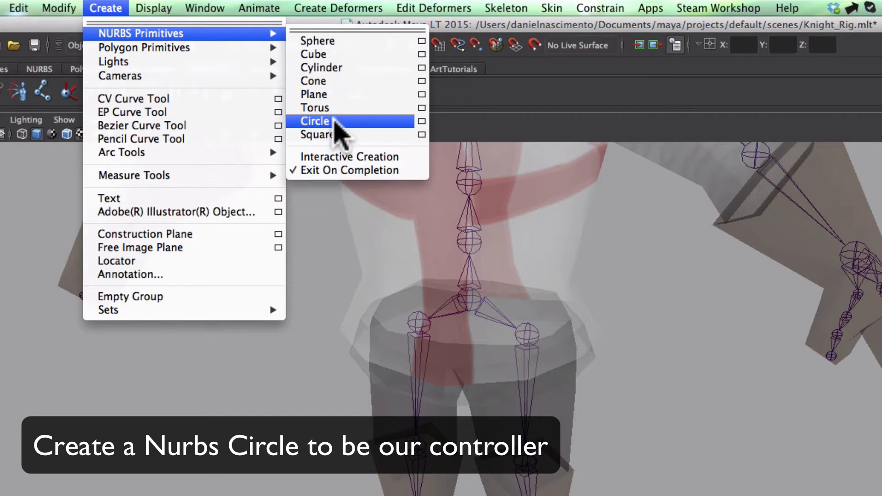
click(338, 122)
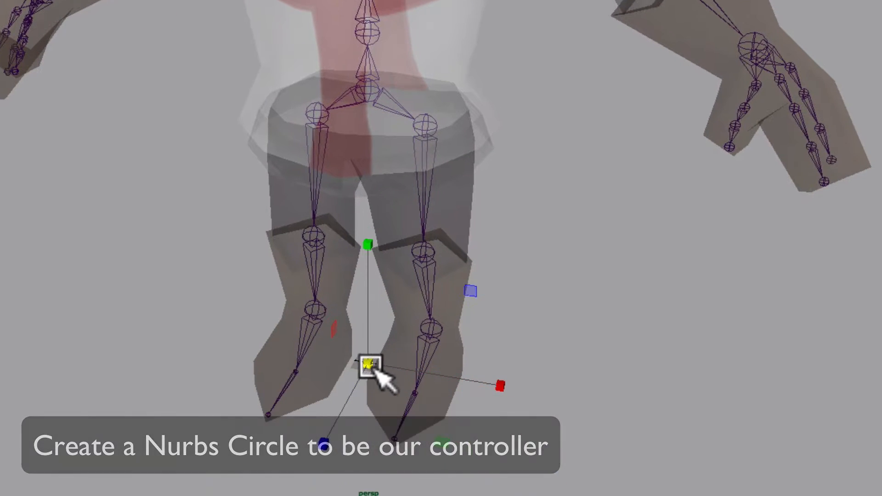
drag(375, 370, 567, 395)
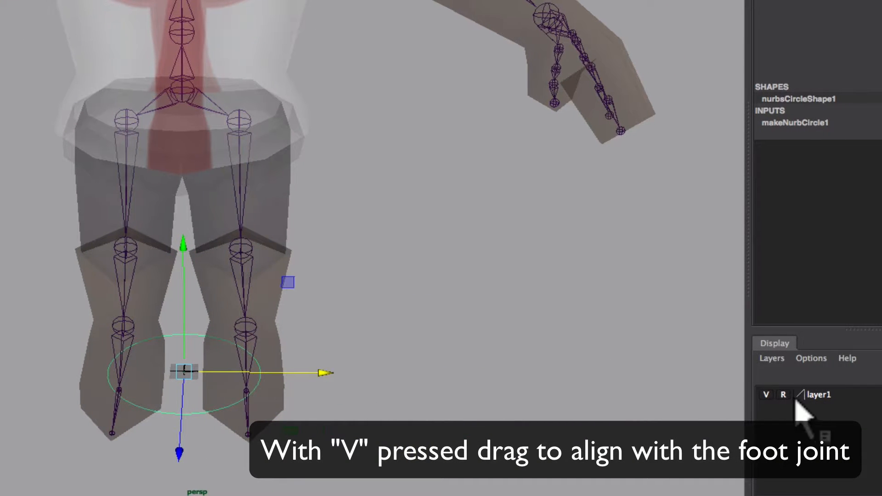
Hide layer1 and move the circle sideways into alignment with the character's left foot joint
click(767, 395)
drag(315, 370, 217, 401)
alt+middle_drag(217, 403, 244, 340)
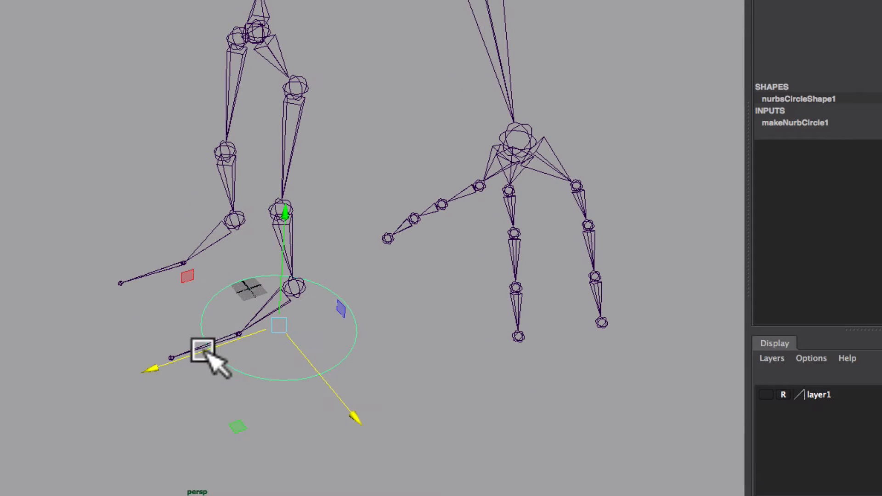
Duplicate the foot circle and snap the copy to the main hip joint
key(ctrl+d)
alt+drag(276, 331, 254, 267)
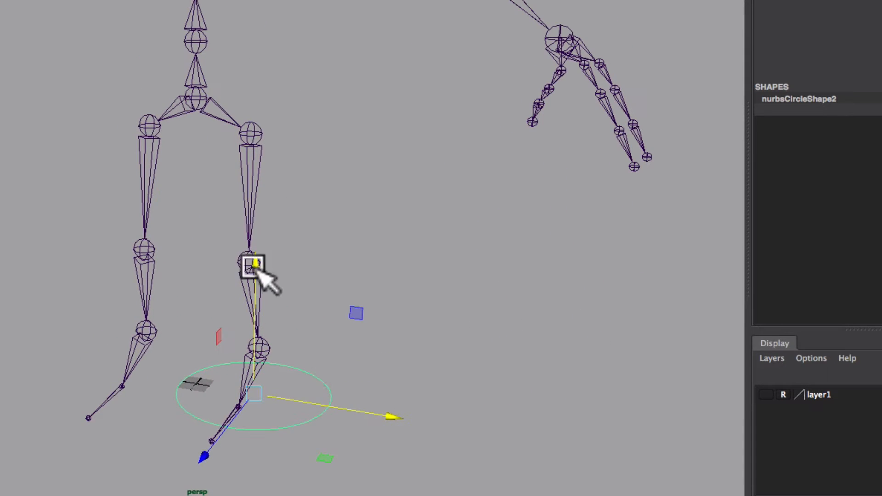
key(v)
middle_click(192, 106)
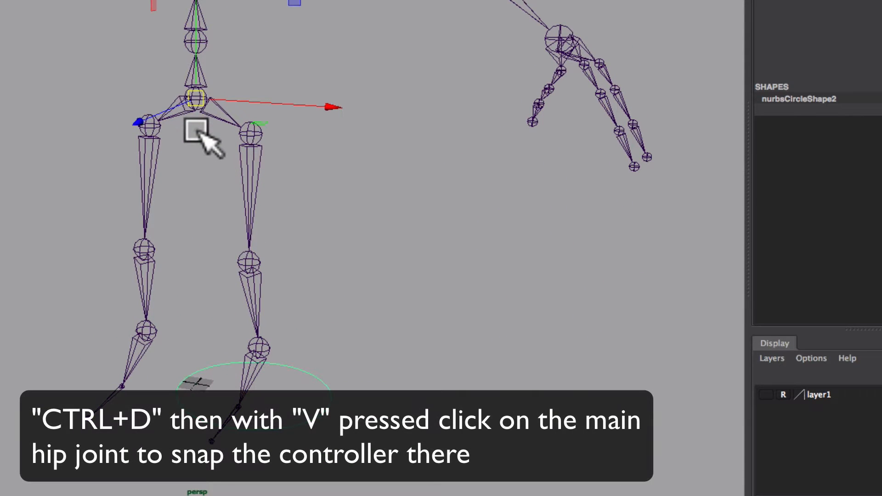
key(ctrl+z)
middle_click(192, 98)
Scale the hip circle up until it is clearly wider than the hips
alt+drag(211, 143, 190, 216)
alt+middle_drag(189, 216, 189, 229)
alt+drag(188, 229, 185, 172)
key(r)
drag(200, 124, 290, 180)
alt+drag(256, 207, 261, 206)
Shape a copy of the hip circle into a wavy curve below the original ring by moving its control vertices
alt+drag(232, 127, 273, 121)
right_drag(272, 121, 240, 123)
alt+drag(270, 128, 301, 134)
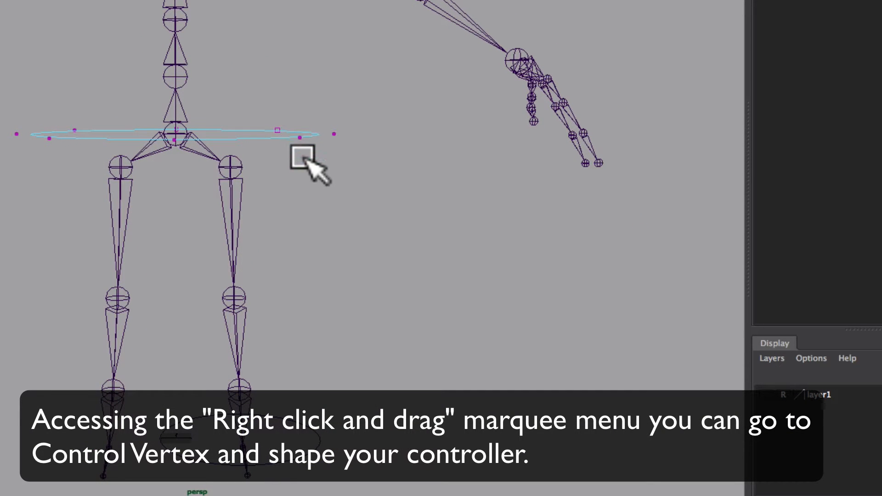
drag(259, 105, 258, 105)
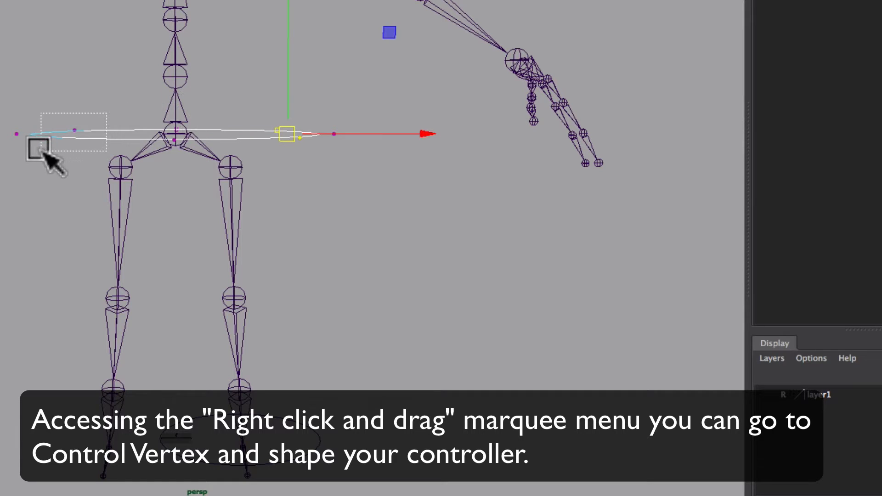
shift+drag(40, 152, 40, 151)
drag(176, 77, 314, 164)
right_drag(317, 155, 357, 142)
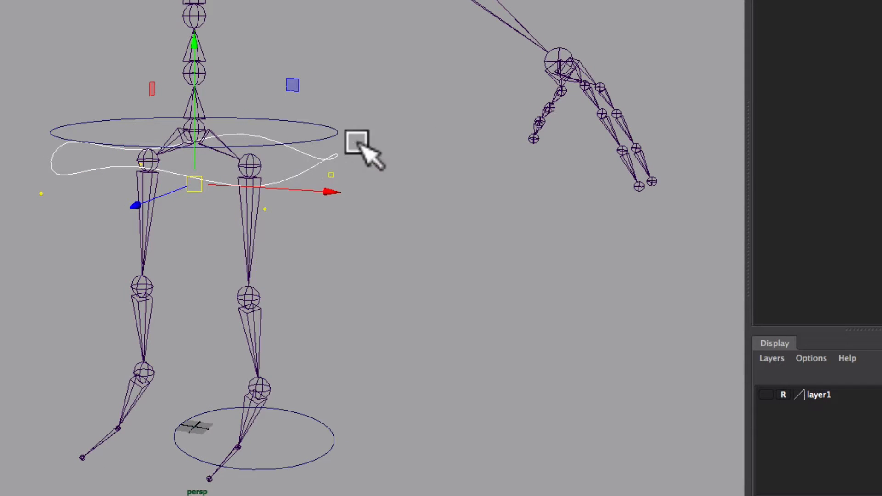
click(370, 151)
Pull the front control vertex of the left foot circle forward beyond the toe joint
alt+drag(304, 225, 325, 270)
alt+middle_drag(325, 270, 323, 198)
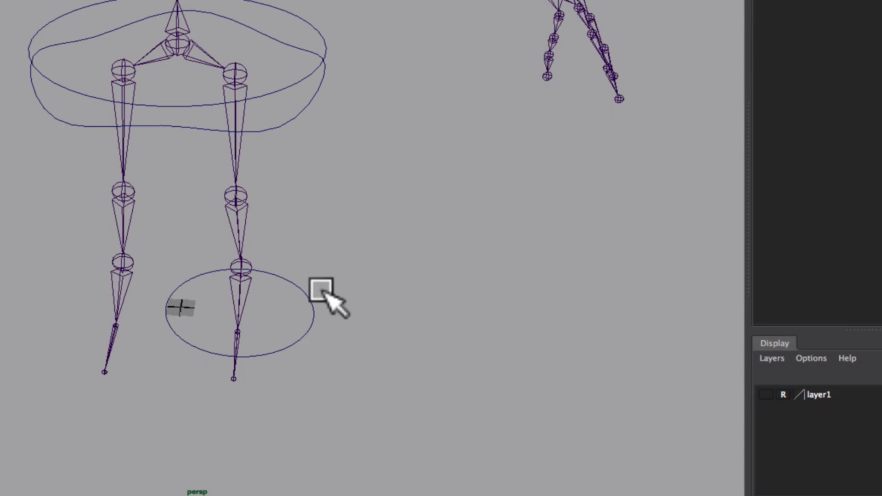
drag(321, 289, 254, 304)
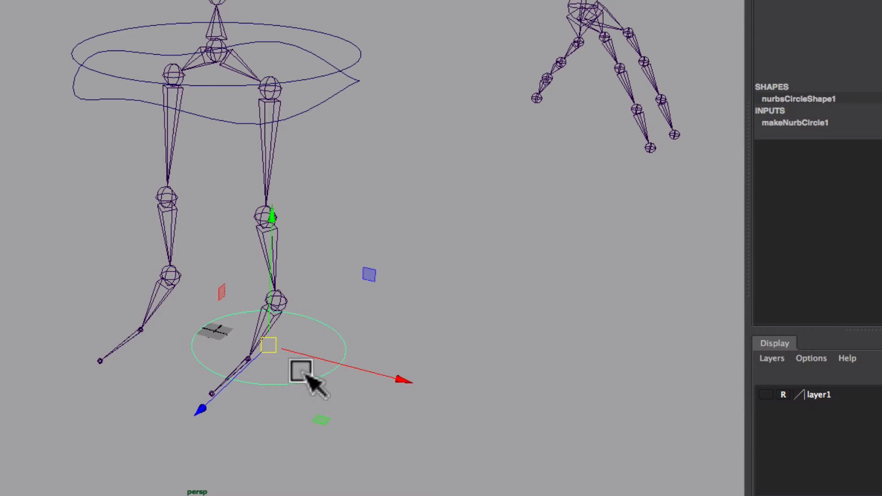
right_drag(305, 315, 252, 316)
alt+drag(252, 315, 234, 394)
click(219, 392)
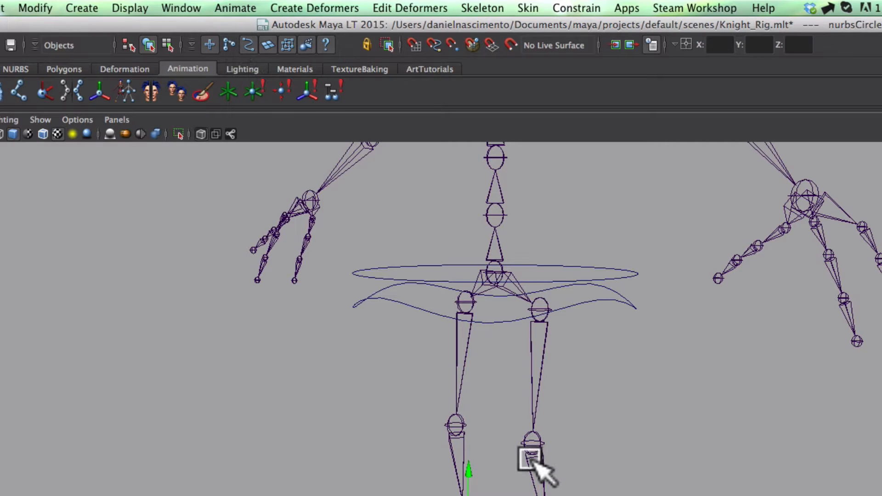
alt+drag(507, 357, 498, 386)
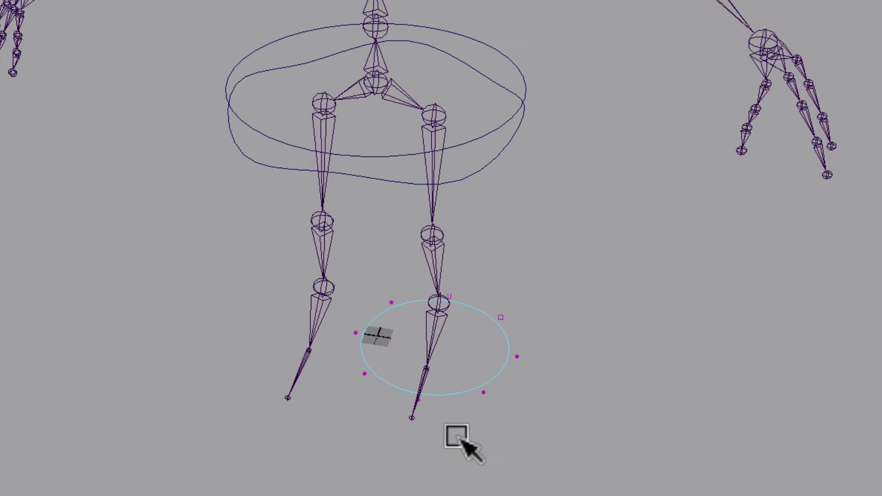
drag(457, 435, 399, 366)
middle_drag(410, 442, 404, 485)
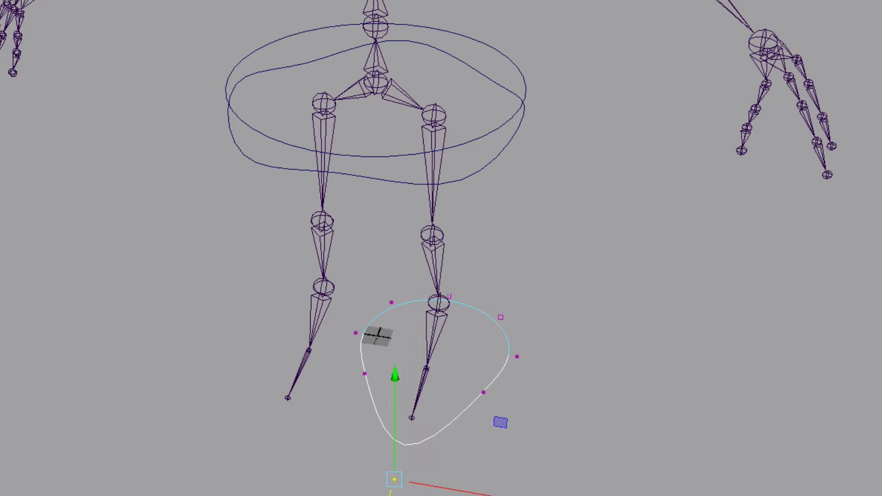
alt+drag(593, 391, 608, 392)
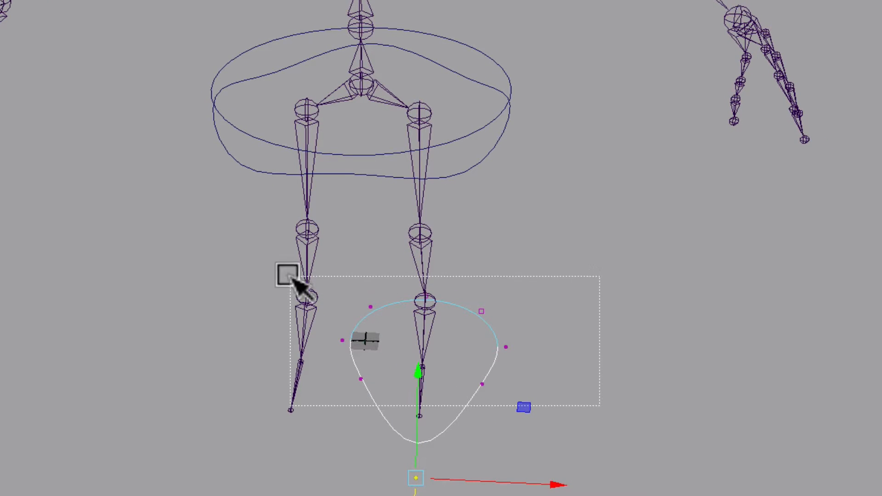
Scale the foot curve's remaining control vertices narrower across the foot and return to object mode
drag(292, 277, 336, 290)
alt+drag(369, 262, 380, 276)
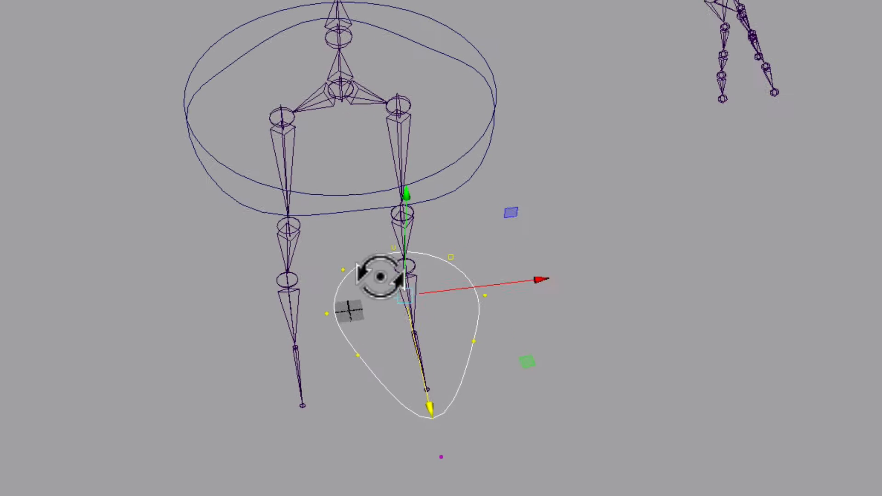
key(r)
drag(536, 285, 446, 270)
drag(575, 406, 496, 436)
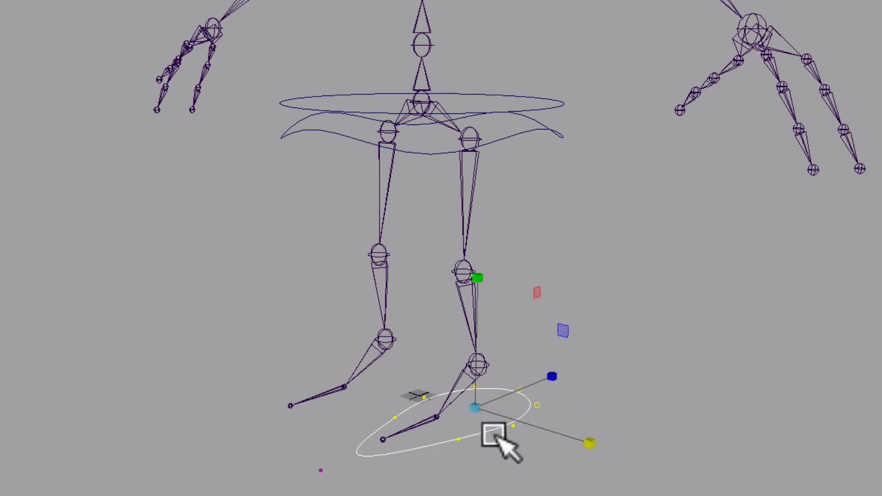
click(491, 452)
right_drag(488, 429, 568, 318)
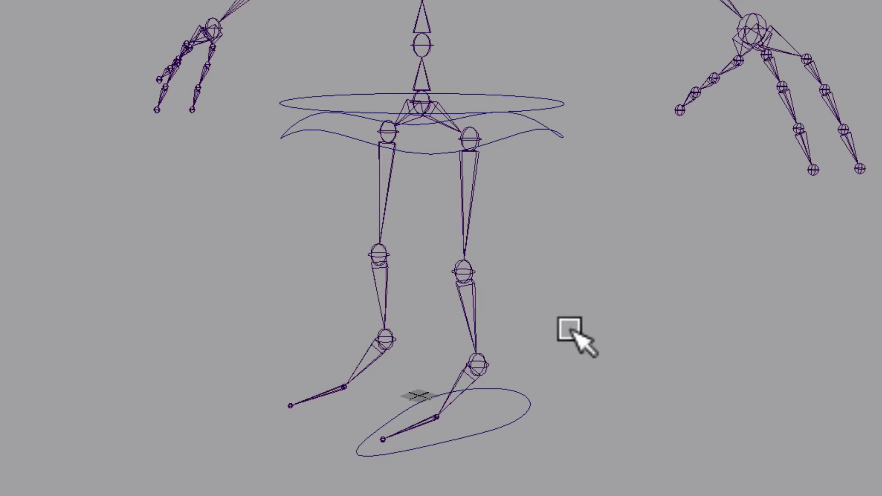
Duplicate the round hip circle and snap the copy to the left knee joint
alt+drag(562, 315, 543, 313)
alt+middle_drag(537, 305, 547, 357)
alt+middle_drag(492, 276, 500, 211)
alt+drag(497, 261, 513, 277)
alt+right_drag(513, 277, 582, 308)
mouse_move(582, 308)
alt+middle_down()
mouse_move(587, 302)
mouse_move(568, 299)
alt+middle_up()
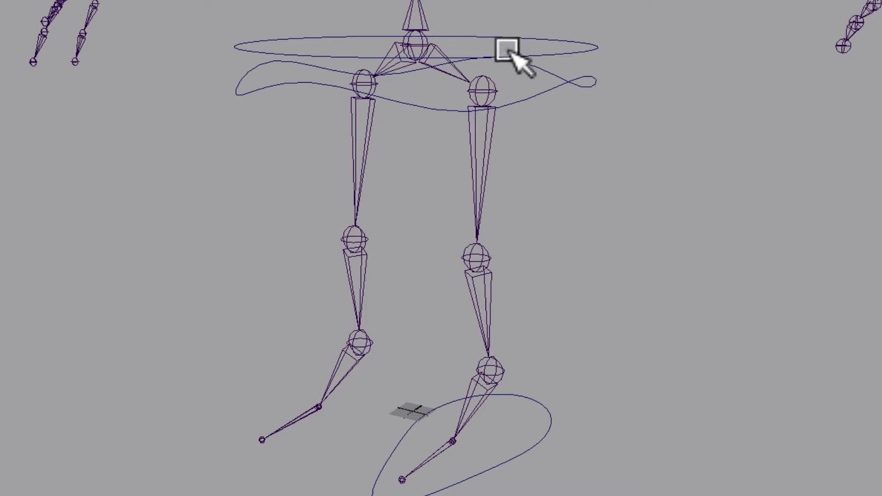
click(547, 43)
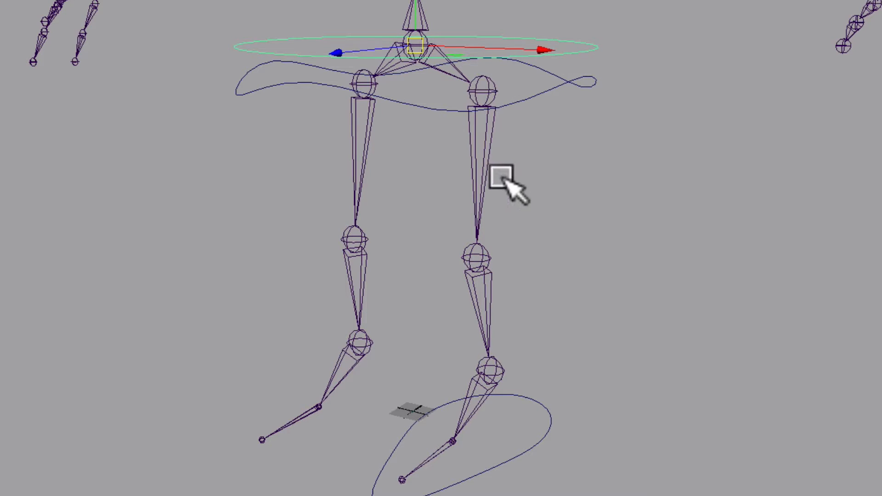
click(483, 264)
Rotate the knee circle upright to face forward and scale it down to fit around the knee joint
key(e)
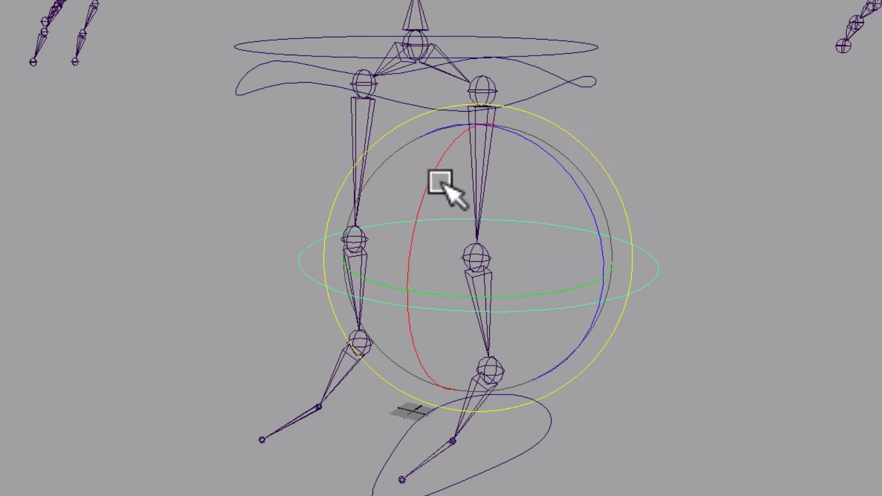
drag(432, 178, 431, 264)
key(w)
alt+drag(543, 269, 358, 260)
key(r)
key(w)
Scale the four diagonal control vertices of the left knee circle inward to form a diamond-like shape
right_drag(488, 255, 427, 250)
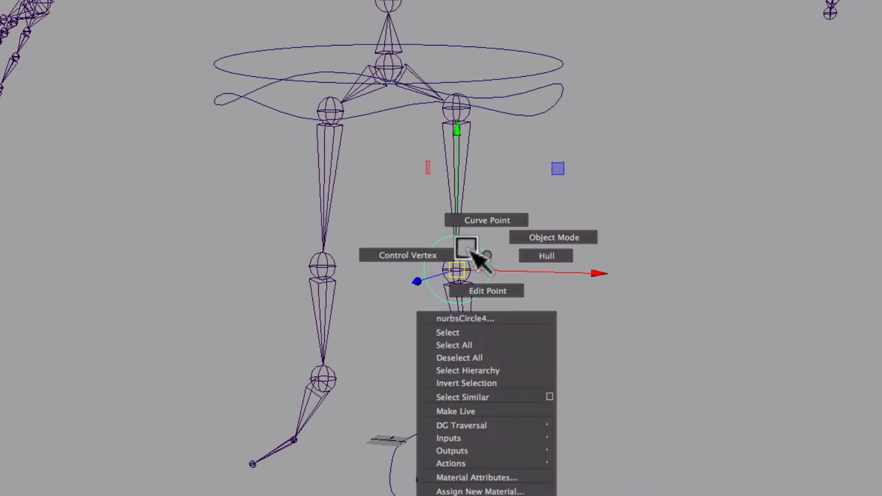
click(482, 244)
shift+click(429, 243)
shift+click(431, 295)
shift+click(483, 294)
alt+drag(483, 293, 400, 276)
drag(611, 357, 447, 193)
drag(430, 282, 526, 306)
click(463, 297)
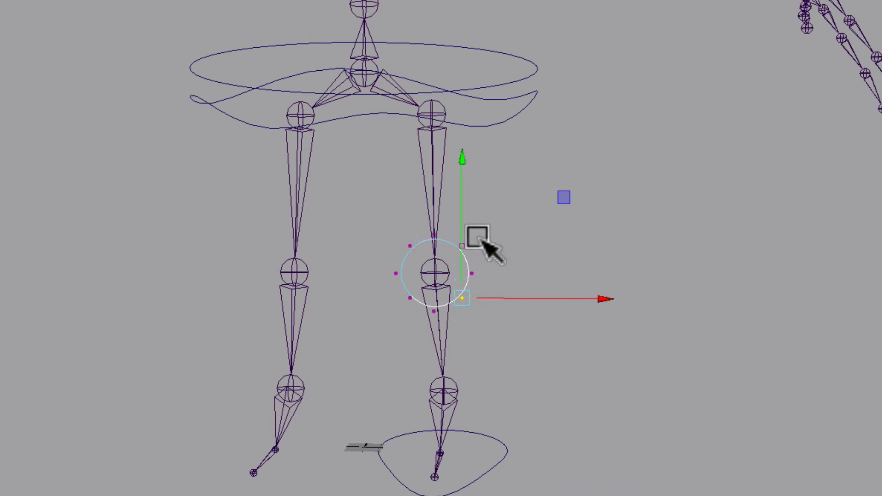
shift+click(464, 246)
shift+click(409, 246)
shift+click(407, 297)
key(r)
drag(435, 272, 329, 279)
Adjust the left knee curve so it bends around the front of the knee
key(w)
drag(385, 278, 543, 267)
click(502, 228)
click(546, 221)
Duplicate the left knee and left foot curves and place the copies at the right knee and right foot
click(442, 267)
alt+middle_drag(461, 278, 516, 278)
key(ctrl+d)
middle_click(335, 250)
click(521, 387)
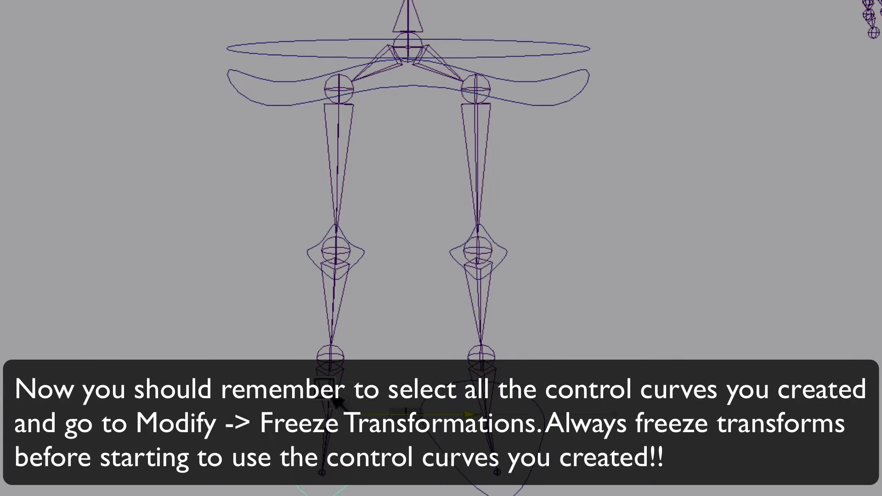
alt+drag(324, 390, 449, 339)
Examine the hip, knee and foot control curves around the skeleton from several angles
alt+middle_drag(536, 249, 478, 363)
alt+right_drag(583, 287, 644, 295)
alt+drag(643, 294, 675, 353)
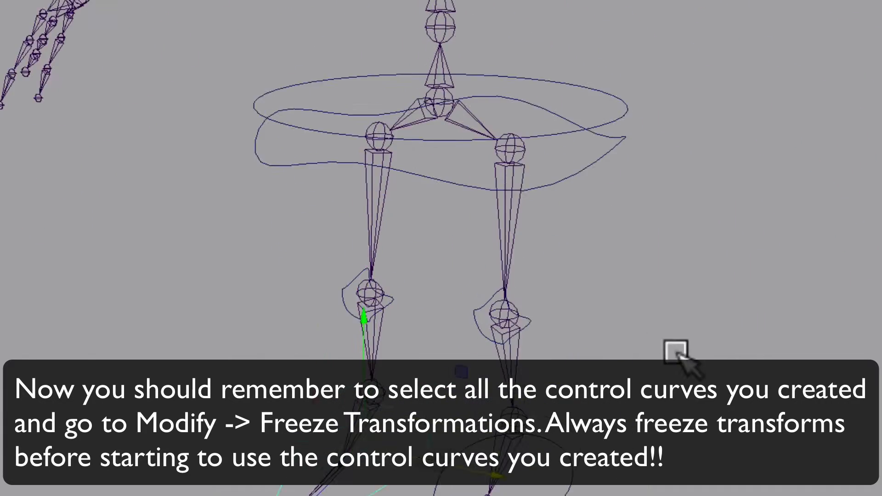
alt+right_drag(676, 353, 580, 414)
alt+middle_drag(580, 414, 578, 359)
click(578, 359)
alt+drag(577, 359, 560, 345)
alt+right_drag(560, 345, 516, 319)
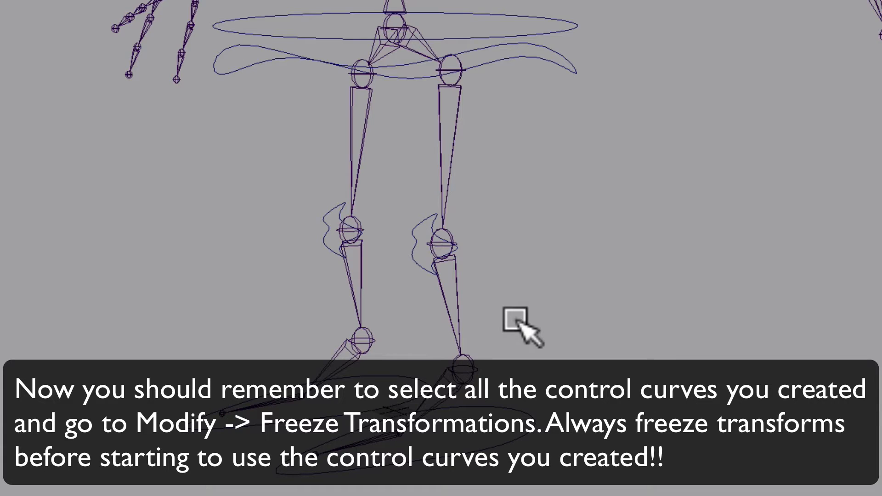
alt+drag(519, 322, 459, 116)
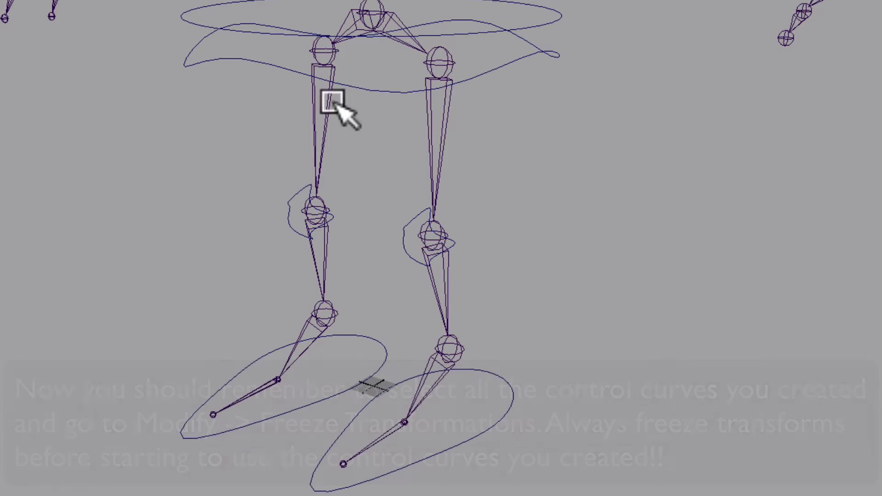
In the Outliner, rename nurbsCircle1 to Left_Foot and nurbsCircle2 to COG_Controller
click(70, 9)
mouse_move(113, 15)
click(134, 126)
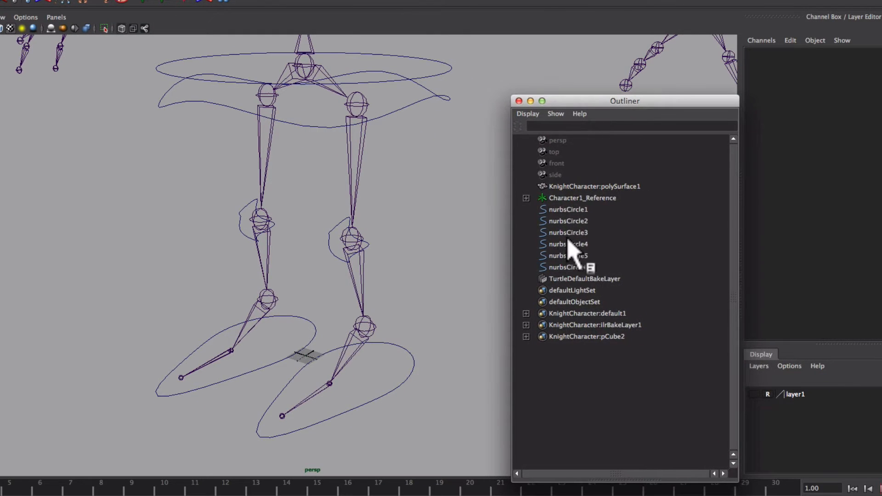
click(671, 248)
double_click(572, 210)
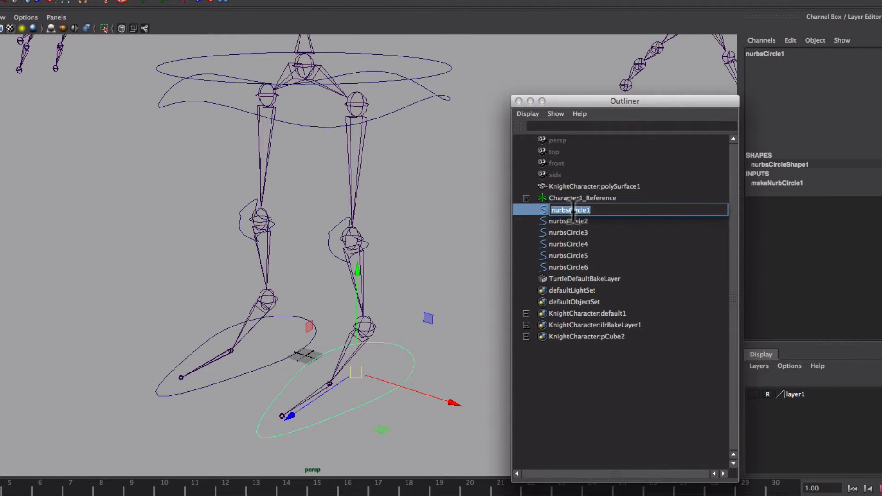
text(Left_Foot)
double_click(577, 221)
text(COG_Controller)
In the Outliner, rename nurbsCircle3 to Hip_Controller and nurbsCircle4 to Left_PoleVector
double_click(570, 233)
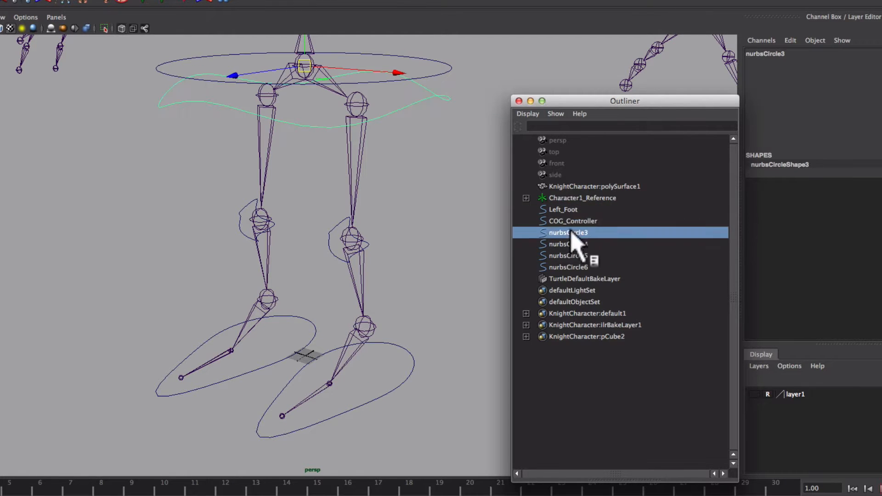
text(Hip_Controller)
double_click(588, 244)
text(Left_PoleVector)
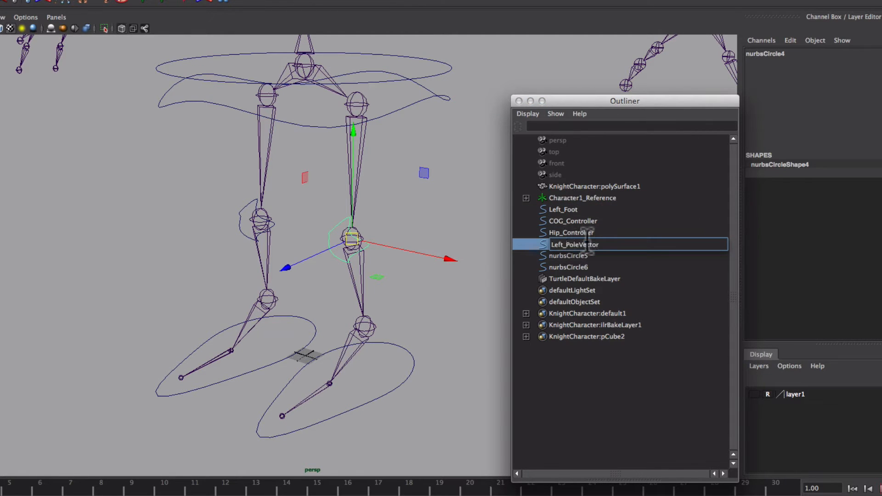
Rename nurbsCircle5 to Right_PoleVector and nurbsCircle6 to Right_Foot
double_click(572, 255)
text(Right_PoleVector)
double_click(572, 267)
text(Right_Foot)
key(Return)
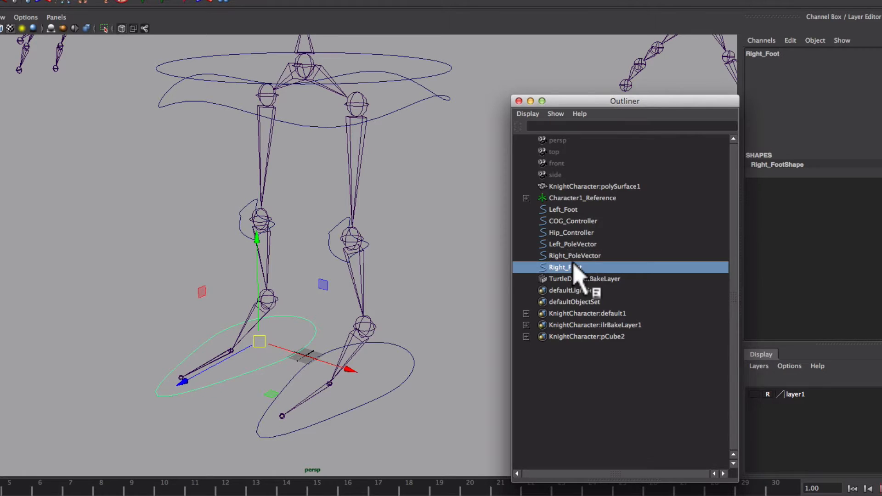
Create an IK handle with the Rotate-Plane Solver from the left hip joint to the left ankle joint
alt+drag(415, 273, 356, 284)
alt+middle_drag(357, 284, 345, 279)
alt+right_drag(345, 280, 395, 290)
alt+middle_drag(395, 291, 379, 280)
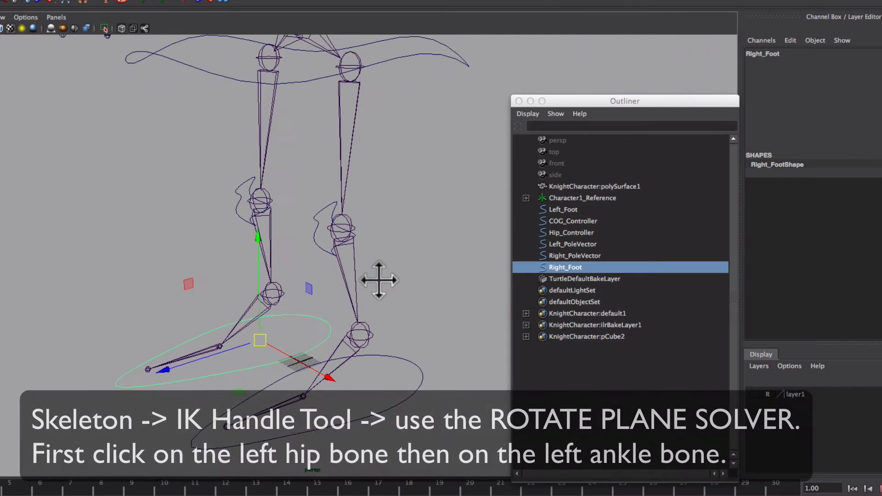
alt+drag(380, 280, 368, 280)
click(321, 6)
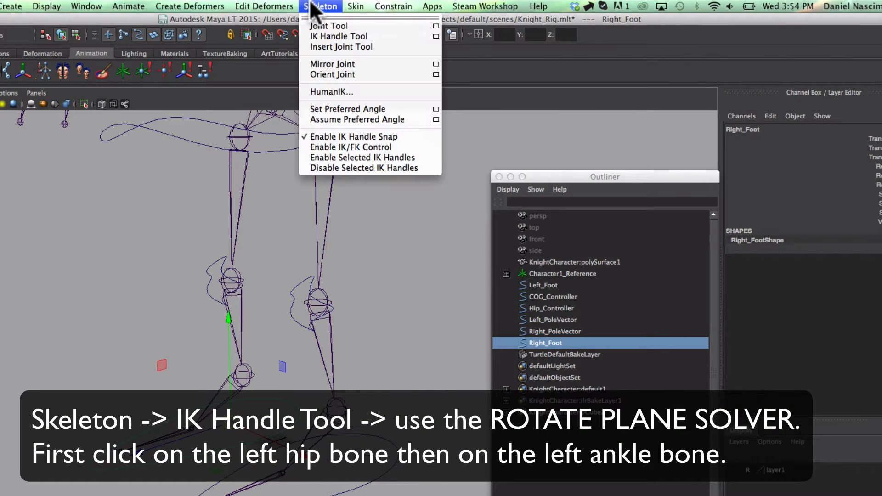
click(317, 6)
click(320, 6)
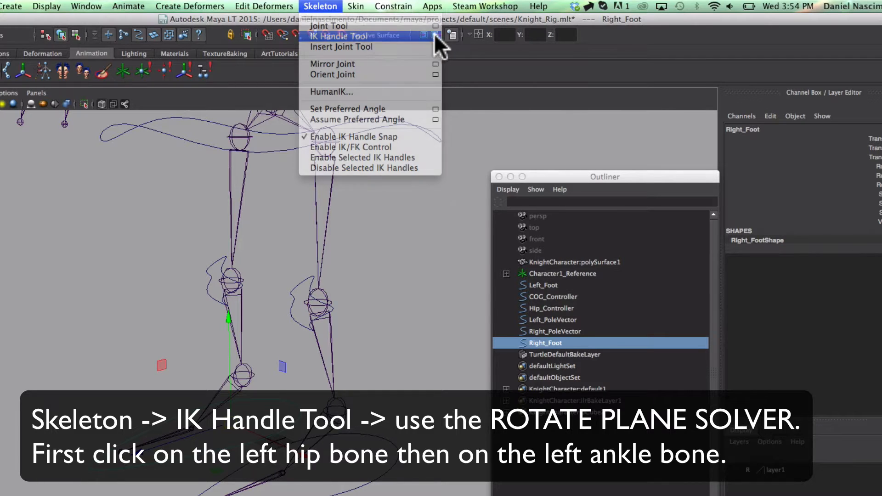
click(435, 36)
click(845, 139)
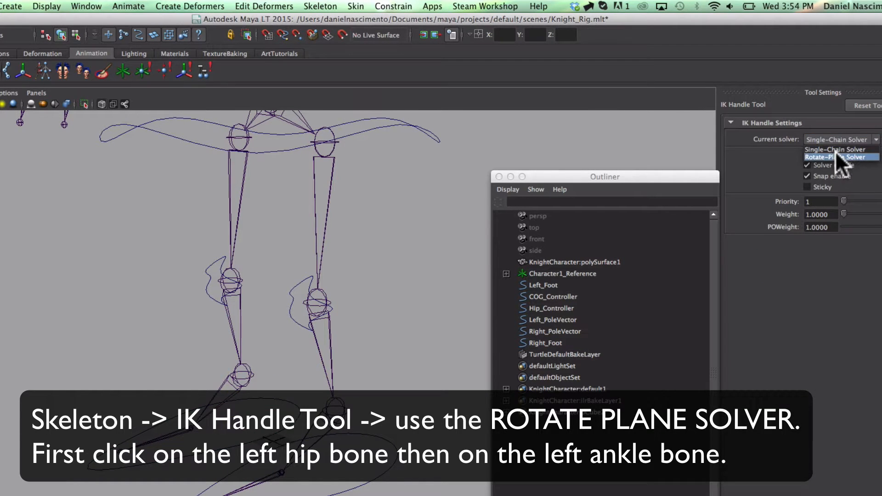
click(836, 155)
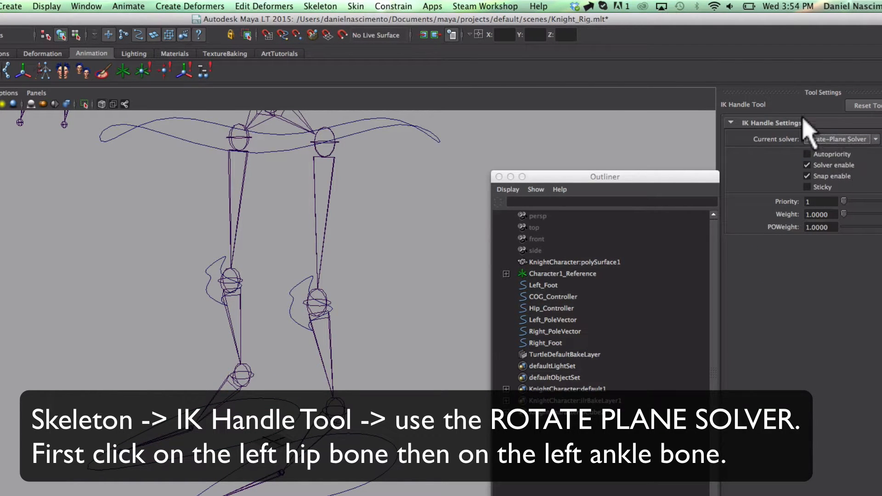
click(335, 142)
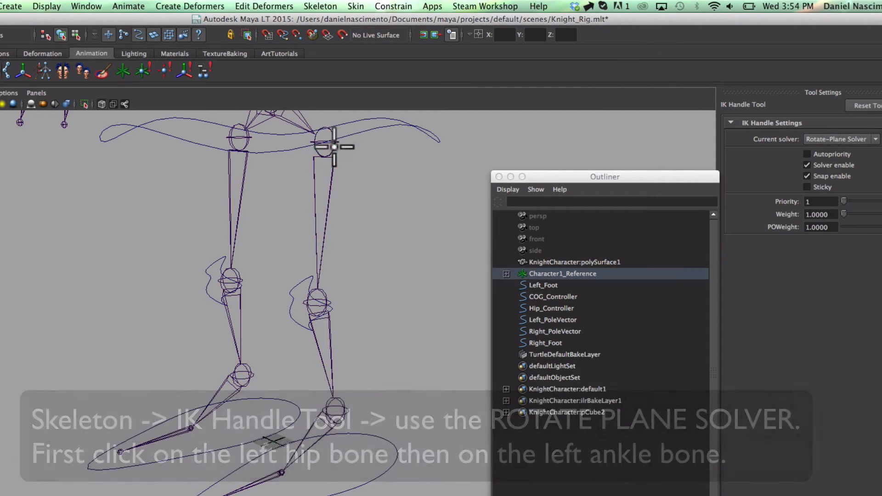
click(341, 414)
drag(342, 412, 324, 283)
key(super+z)
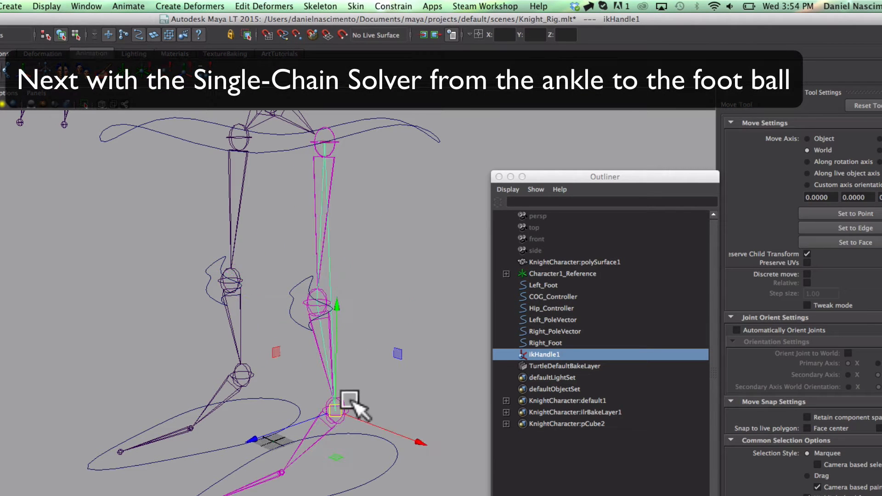
Create an IK handle with the Single-Chain Solver from the left ankle joint to the ball of the left foot
alt+drag(350, 400, 341, 365)
alt+middle_drag(341, 365, 338, 313)
alt+right_drag(338, 313, 396, 396)
alt+middle_drag(320, 418, 309, 389)
alt+right_drag(309, 389, 376, 390)
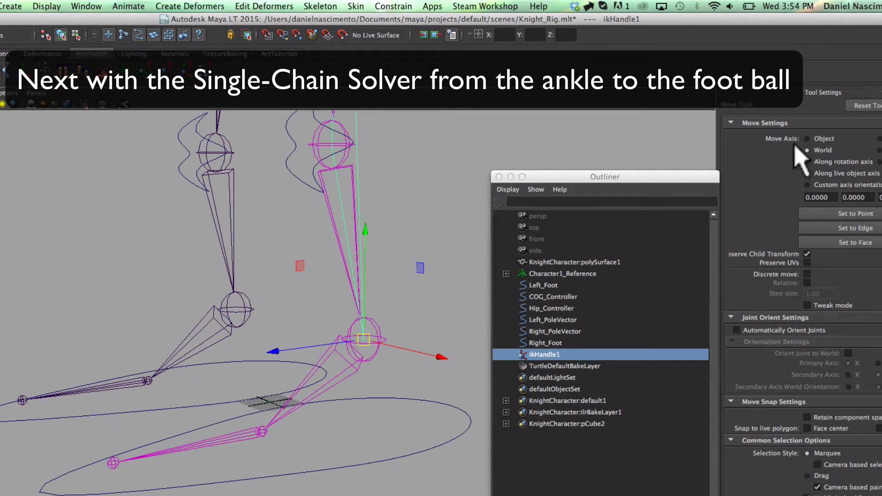
click(400, 138)
click(321, 6)
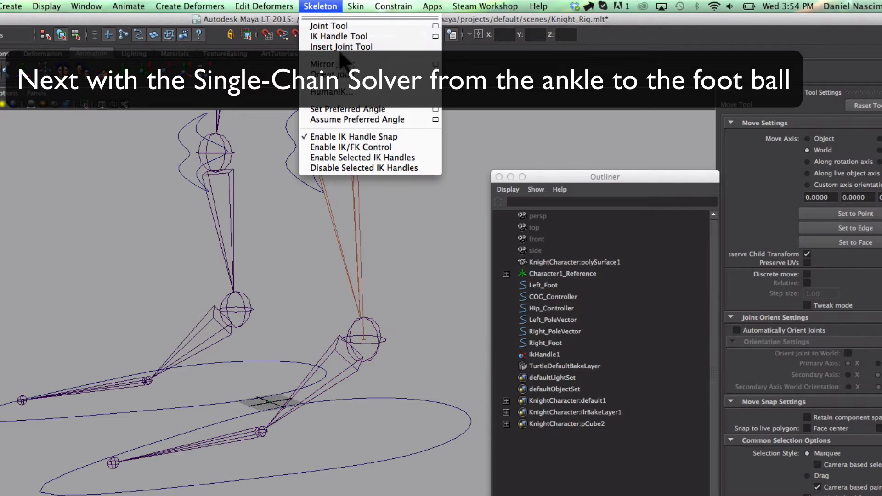
click(356, 35)
click(841, 149)
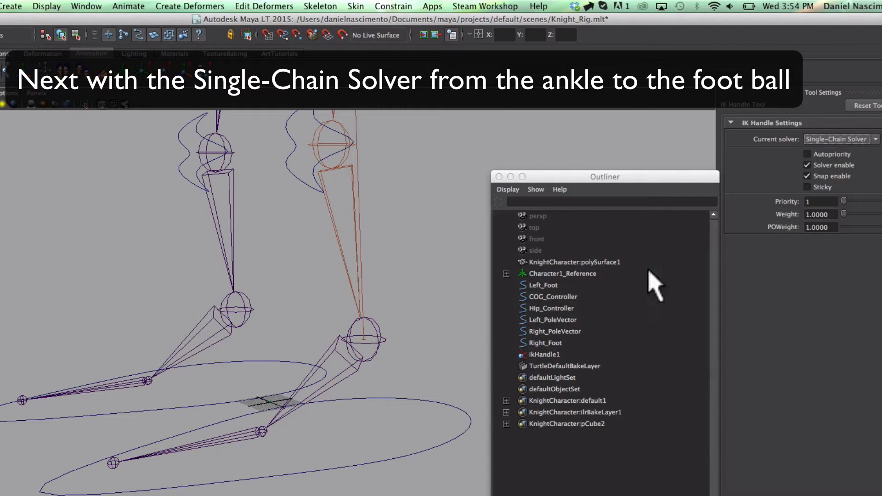
click(368, 357)
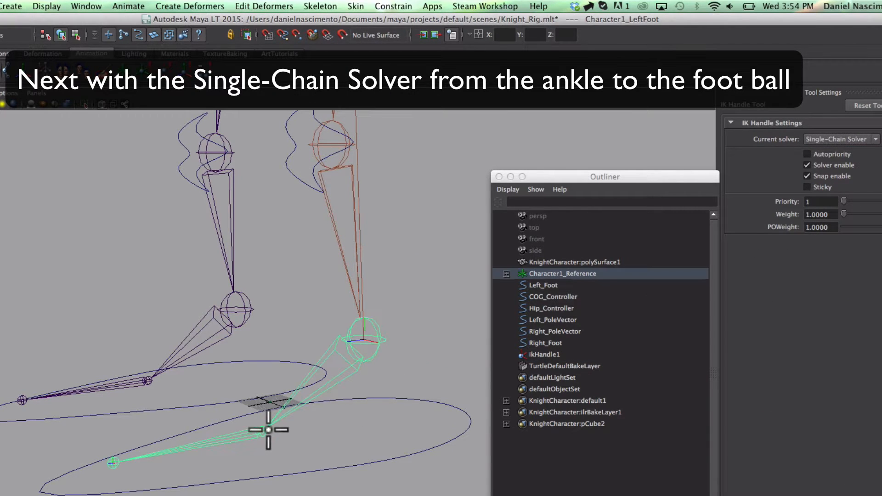
click(269, 429)
click(349, 430)
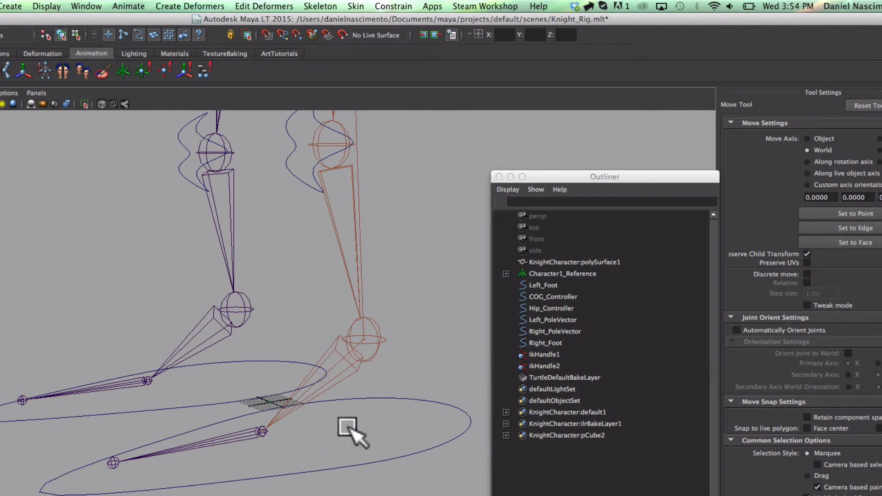
Create another Single-Chain Solver IK handle from the left foot's ball joint to its toe joint
alt+middle_drag(352, 432, 394, 383)
click(320, 6)
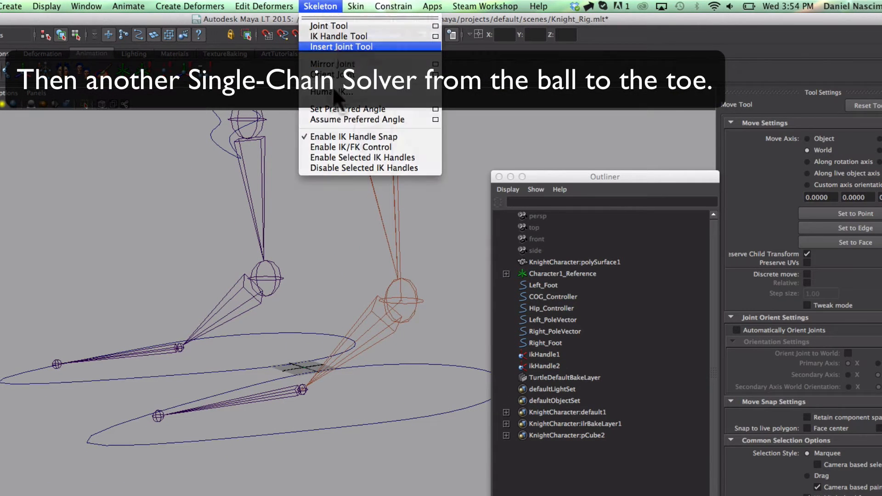
click(334, 47)
key(w)
click(325, 7)
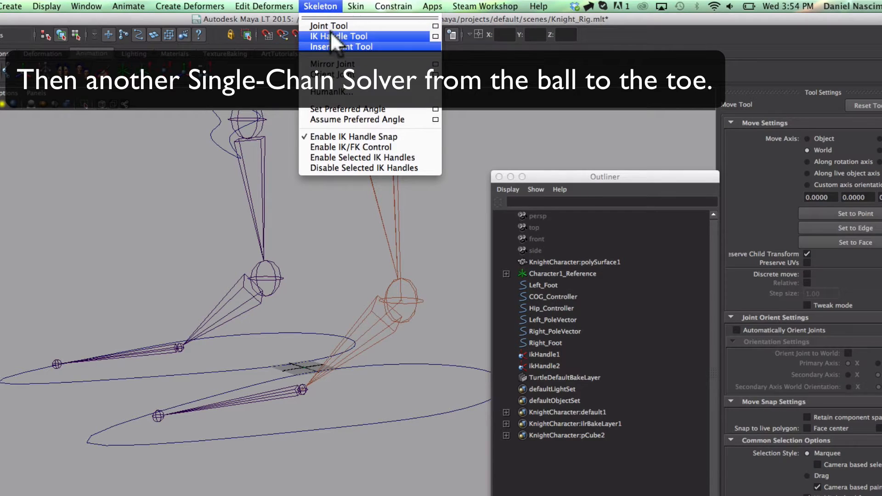
click(330, 36)
click(303, 392)
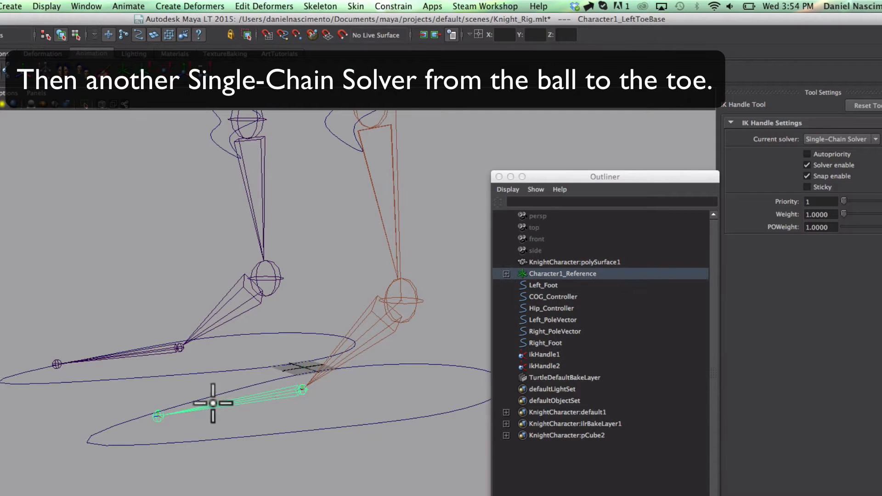
click(158, 419)
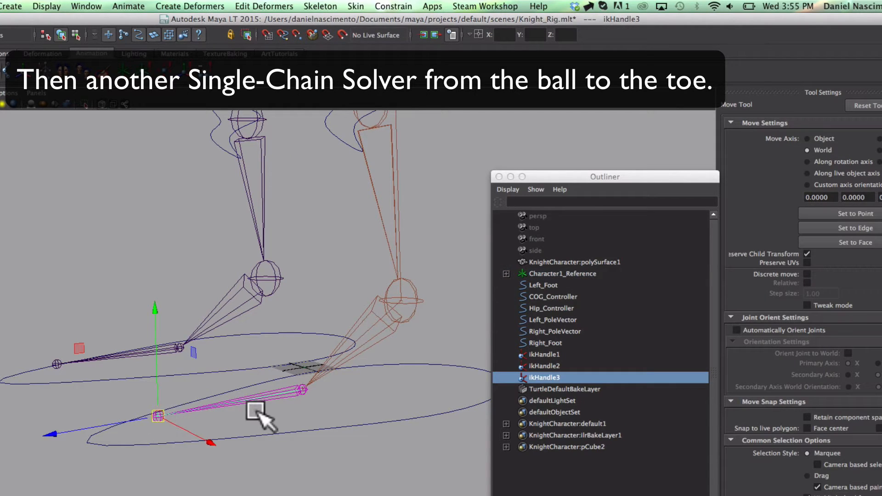
Rename ikHandle1, the left hip-to-ankle handle, to Left_Ankle_IkHandle
alt+drag(257, 412, 344, 402)
click(445, 376)
click(544, 355)
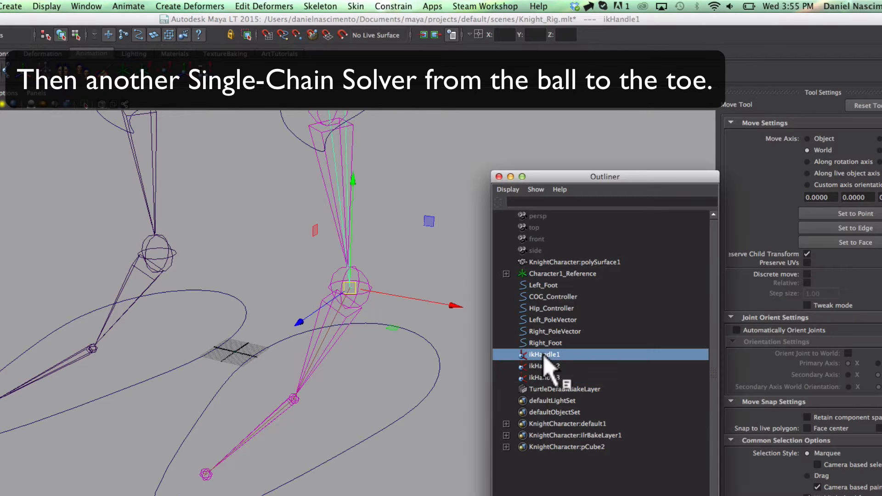
double_click(547, 355)
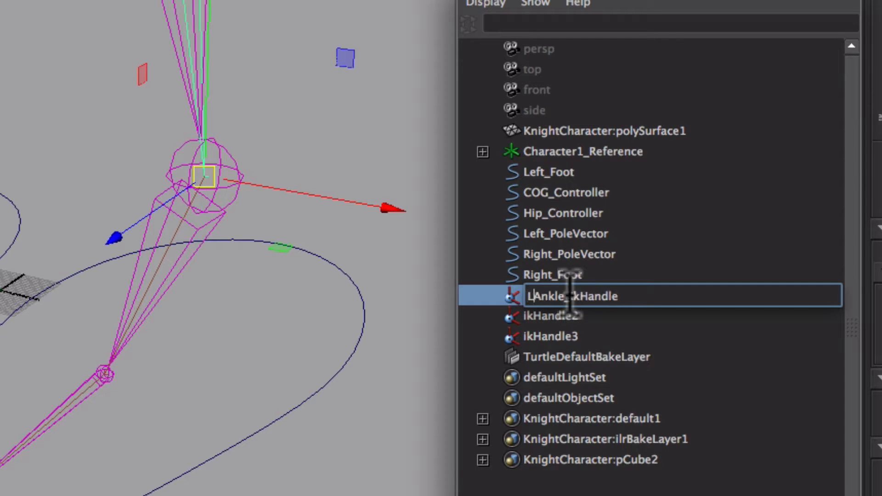
key(Return)
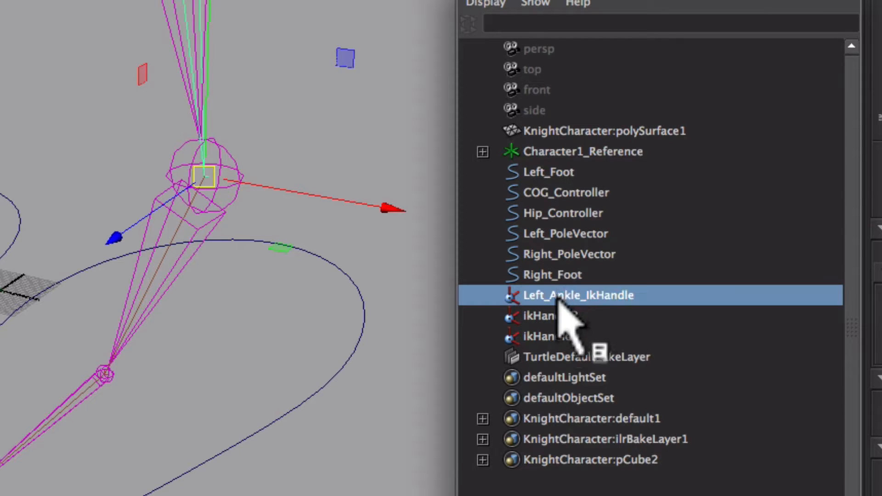
Rename ikHandle2 to Left_Ball_ikHandle and ikHandle3 to Left_Toe_IkHandle
double_click(555, 317)
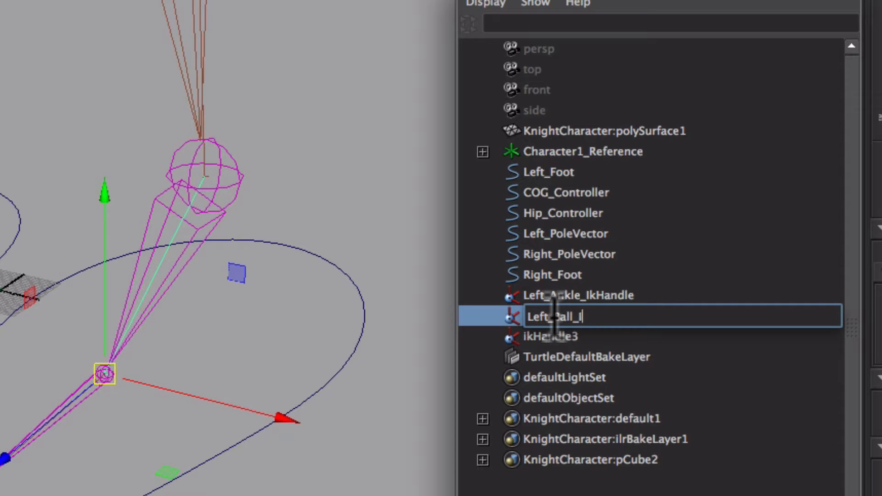
text(Left_Ball_ikHandle)
key(Return)
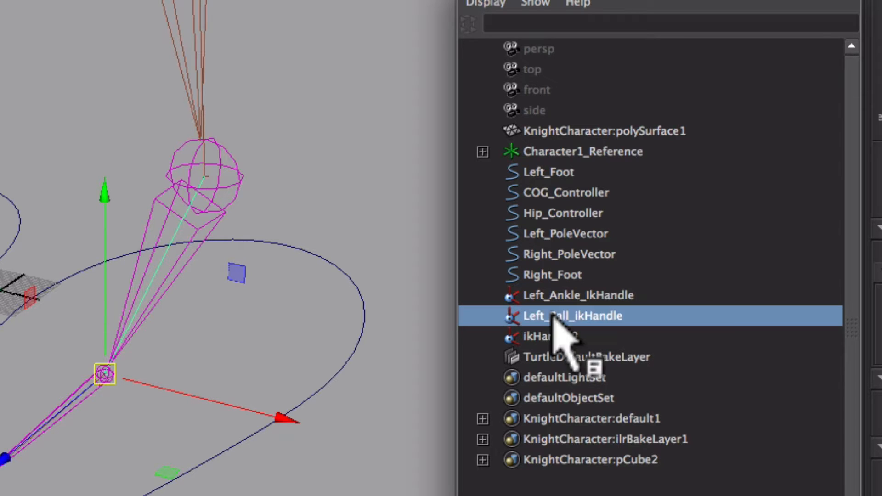
double_click(547, 337)
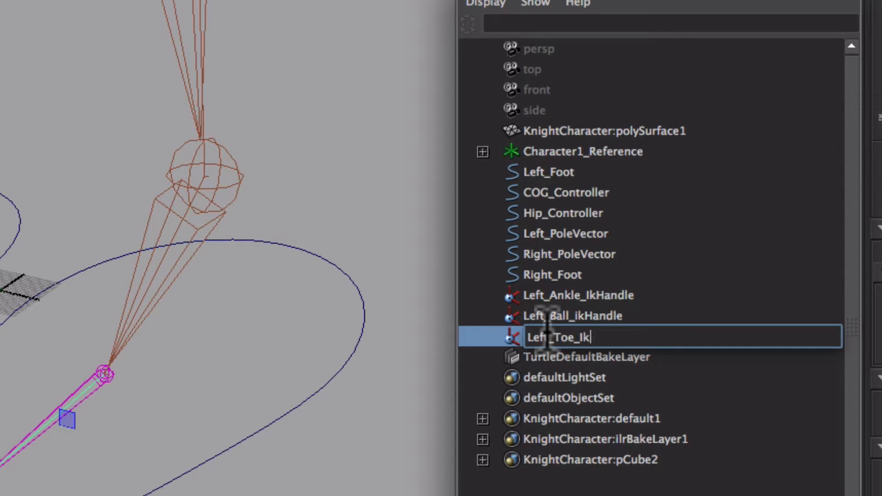
key(Return)
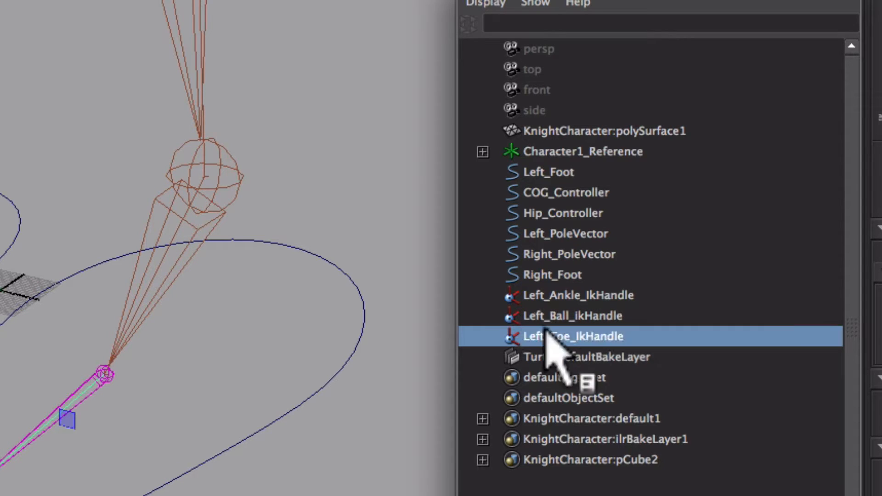
Group Left_Ankle_IkHandle on its own and name the group Left_HeelLift
click(590, 296)
alt+drag(151, 368, 94, 337)
alt+middle_drag(149, 366, 16, 364)
alt+drag(16, 364, 109, 410)
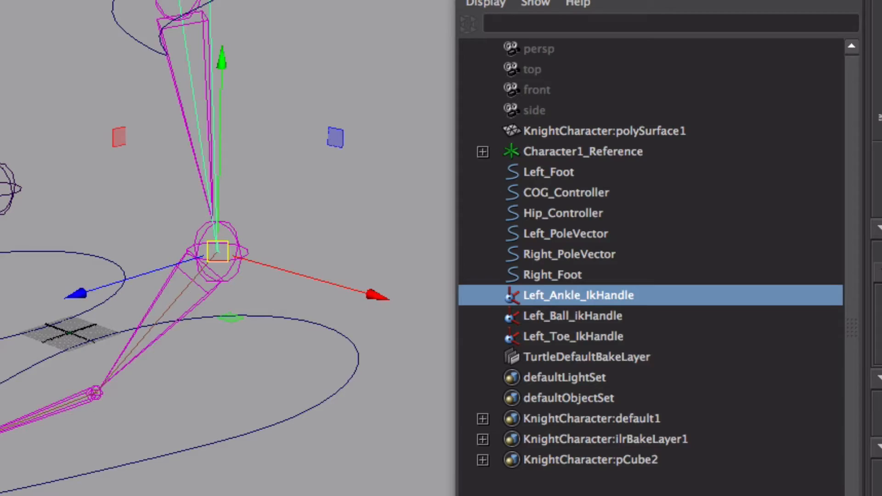
alt+middle_drag(159, 250, 165, 283)
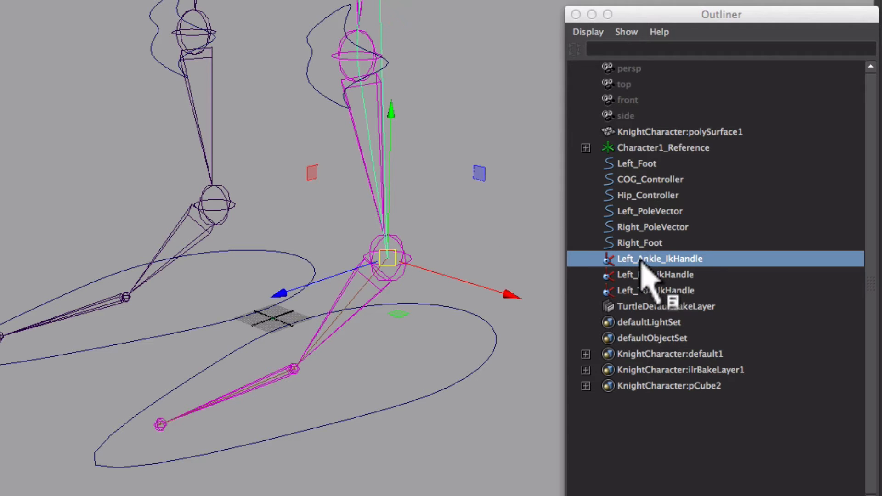
click(518, 295)
alt+middle_drag(518, 295, 506, 273)
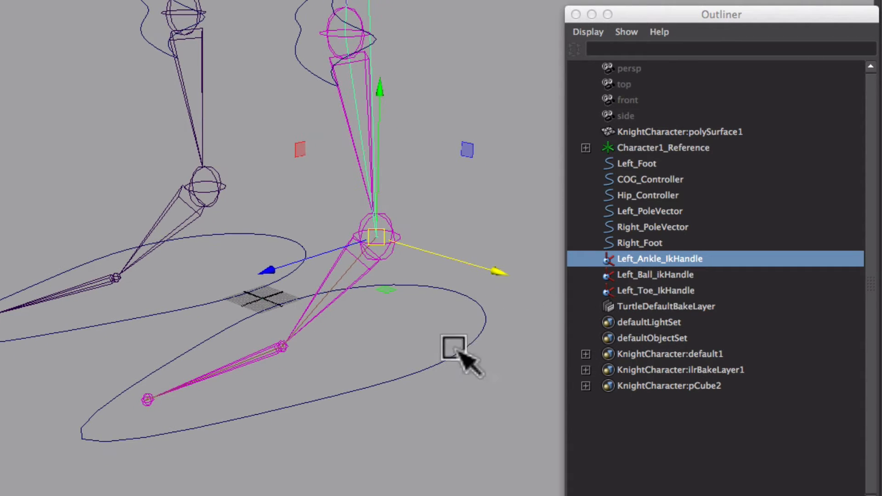
click(636, 259)
drag(703, 15, 679, 5)
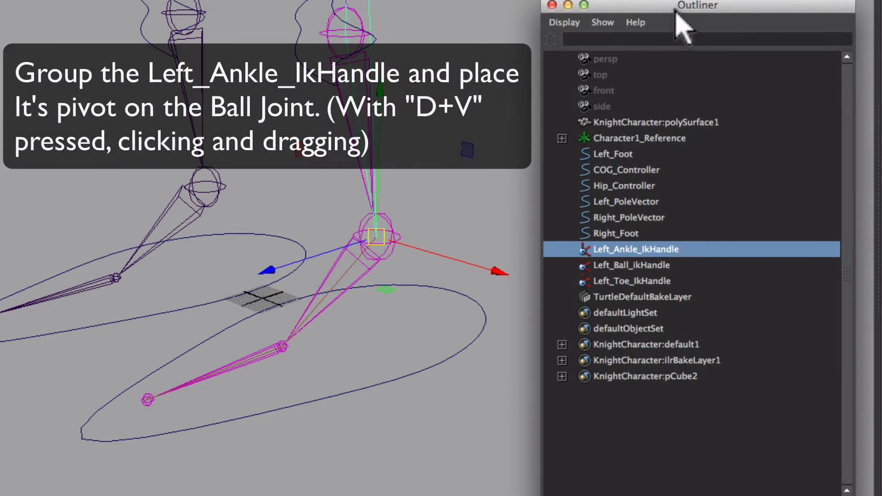
key(ctrl+g)
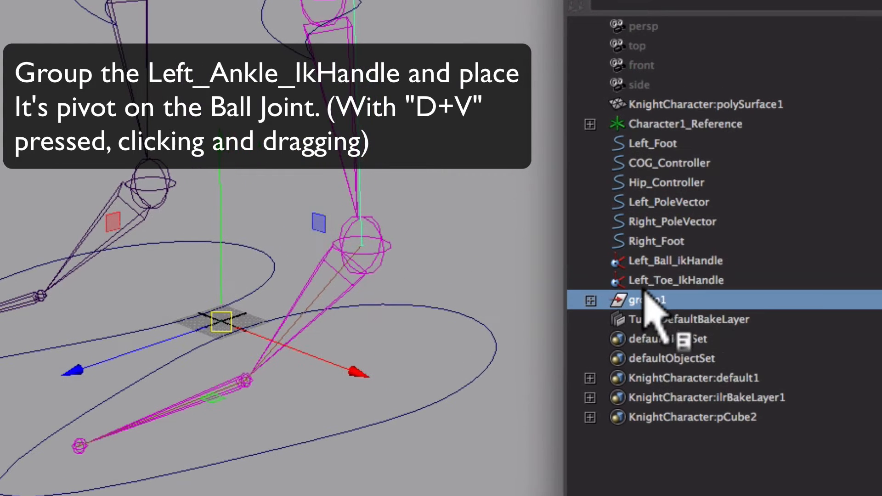
double_click(650, 299)
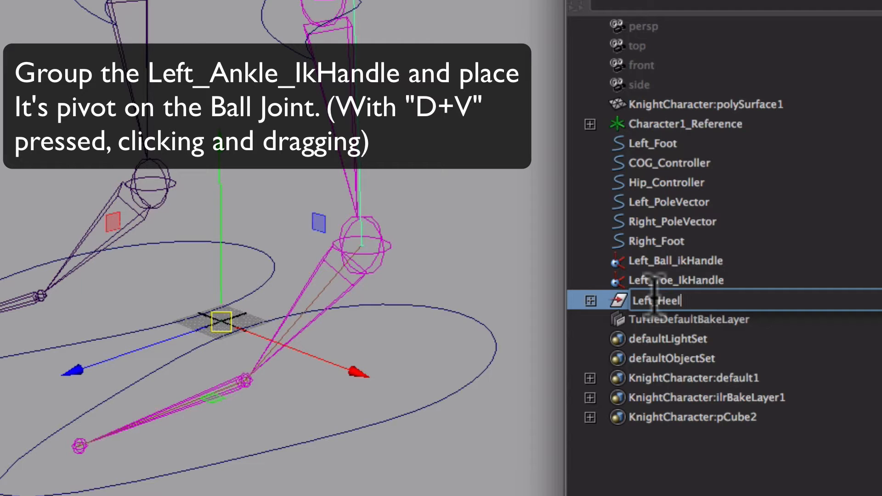
text(Left_HeelLift)
key(Return)
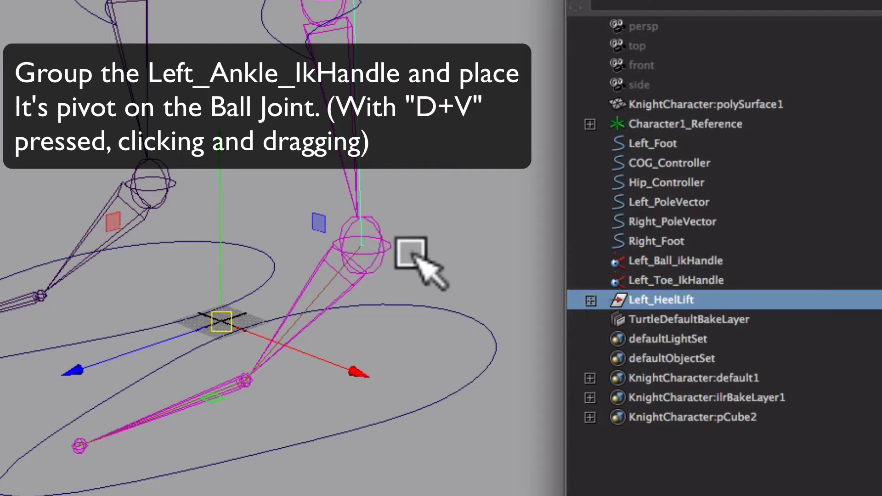
Move the Left_HeelLift group's pivot onto the ball joint of the left foot, snapping it to the joint
alt+middle_drag(411, 252, 433, 243)
key(d)
key(v)
middle_drag(275, 367, 128, 444)
click(276, 368)
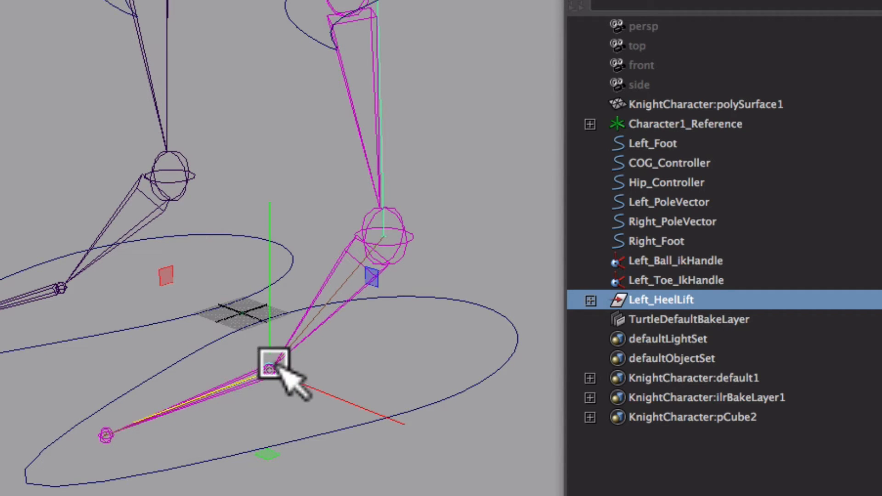
key(Insert)
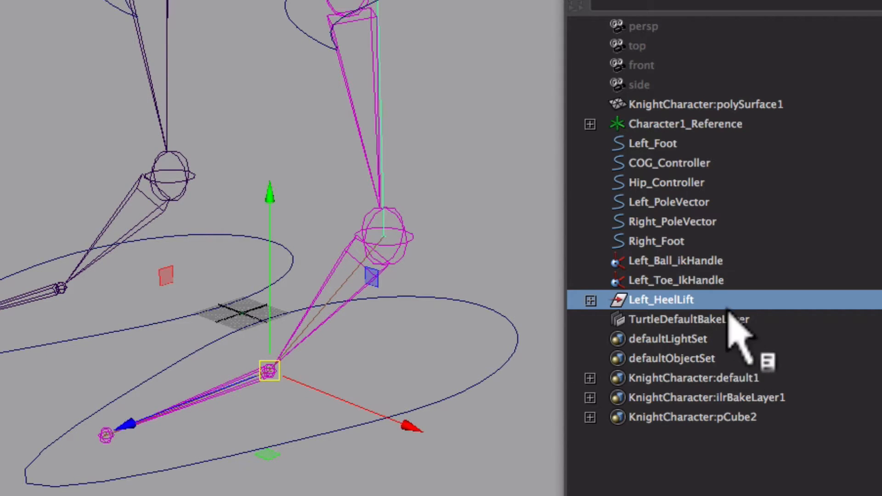
Group Left_Toe_IkHandle and Left_Ball_ikHandle together and name the group ToeLift
click(590, 301)
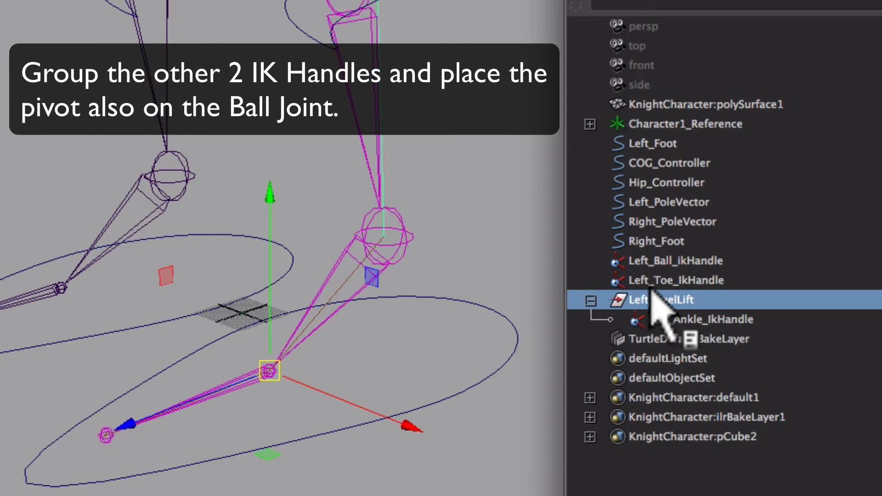
click(656, 283)
ctrl+click(662, 262)
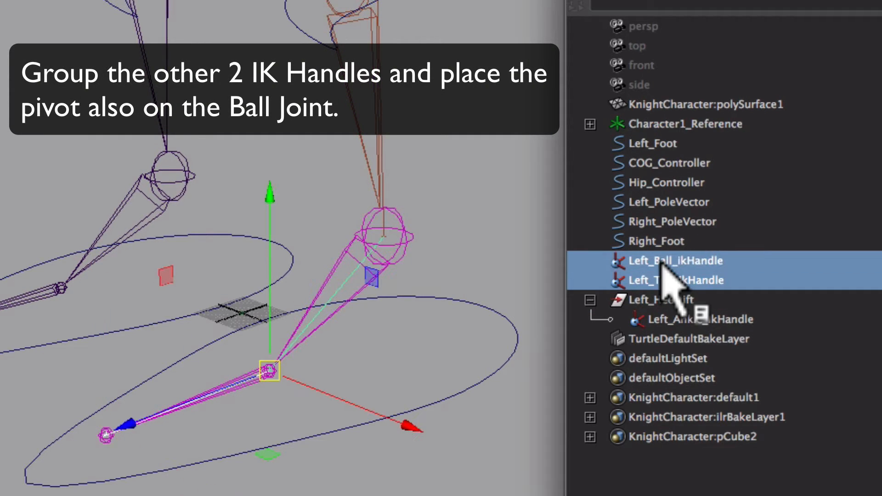
key(ctrl+g)
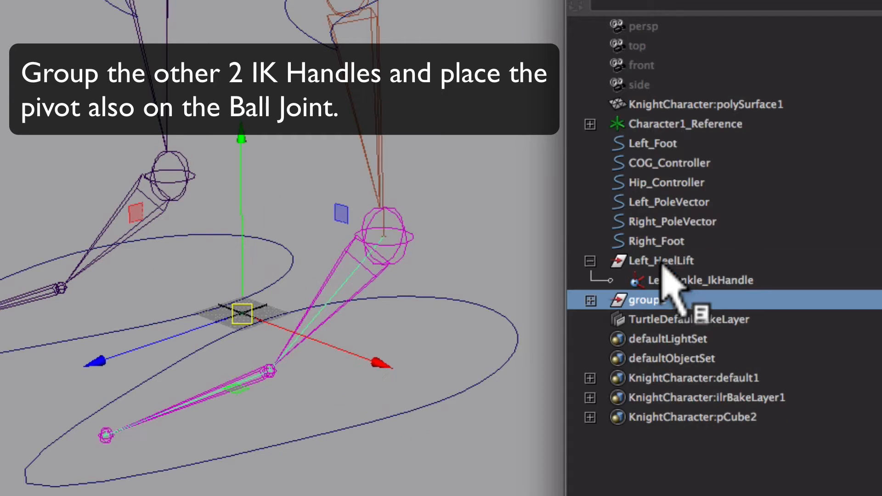
double_click(652, 301)
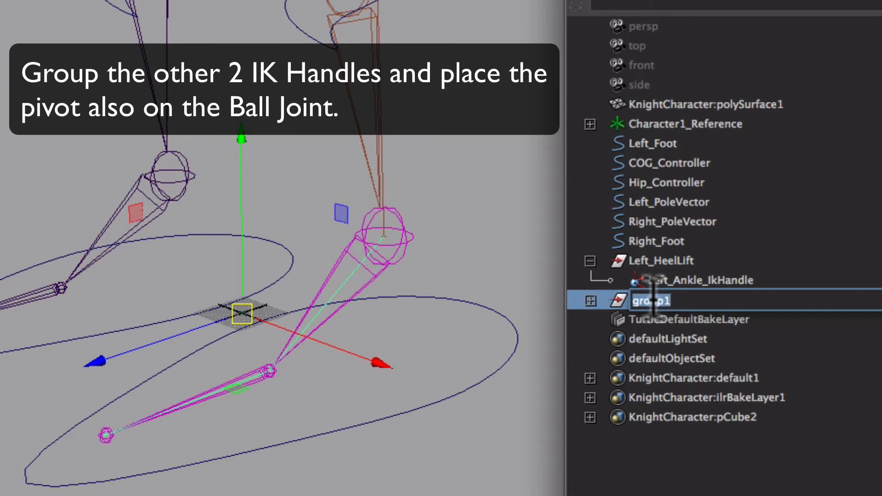
text(ToeLift)
key(Return)
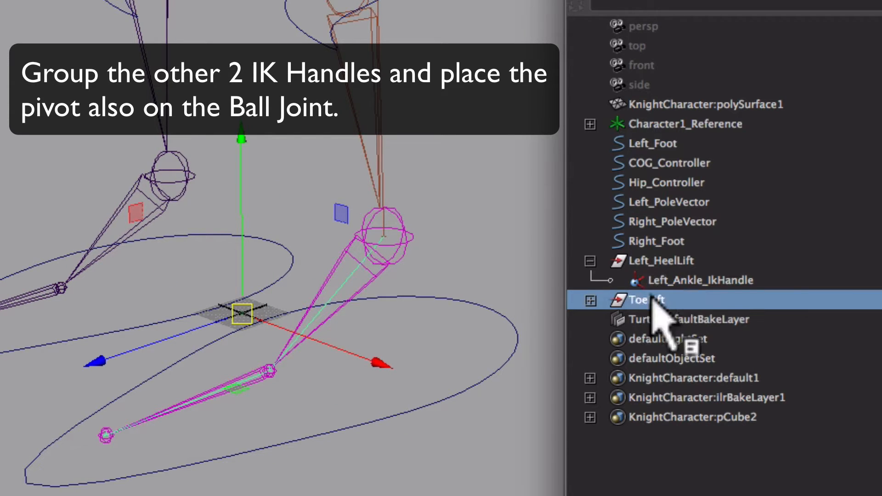
Move the ToeLift group's pivot onto the left foot's ball joint, snapping it to the joint
alt+middle_drag(317, 406, 352, 390)
key(d)
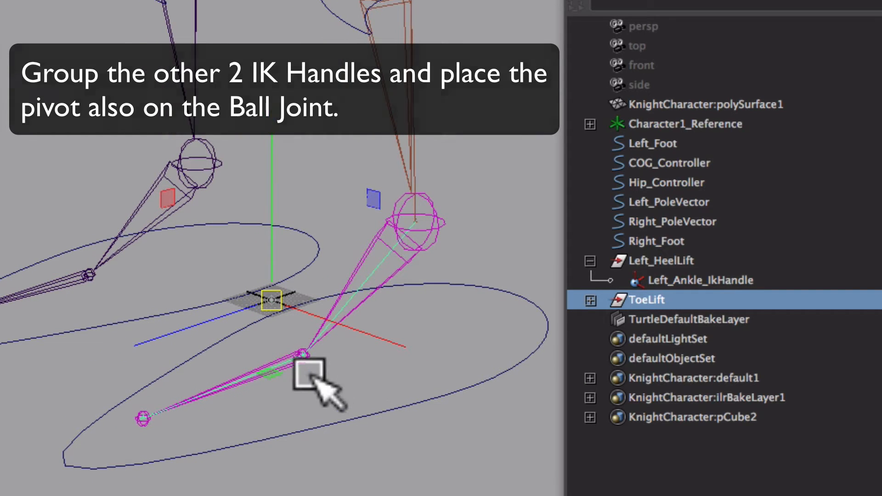
key(v)
middle_click(303, 351)
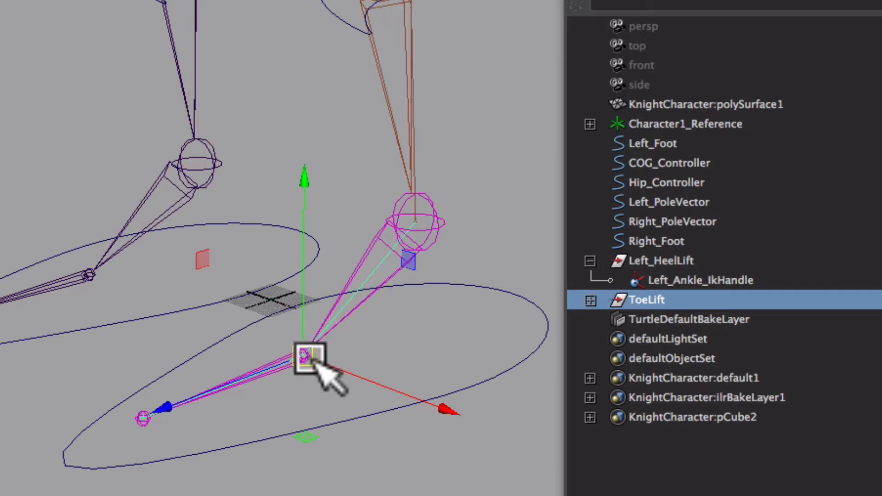
Collapse the Left_HeelLift group and rename the ToeLift group to Left_ToeLift
middle_drag(643, 300, 597, 276)
click(593, 265)
double_click(661, 281)
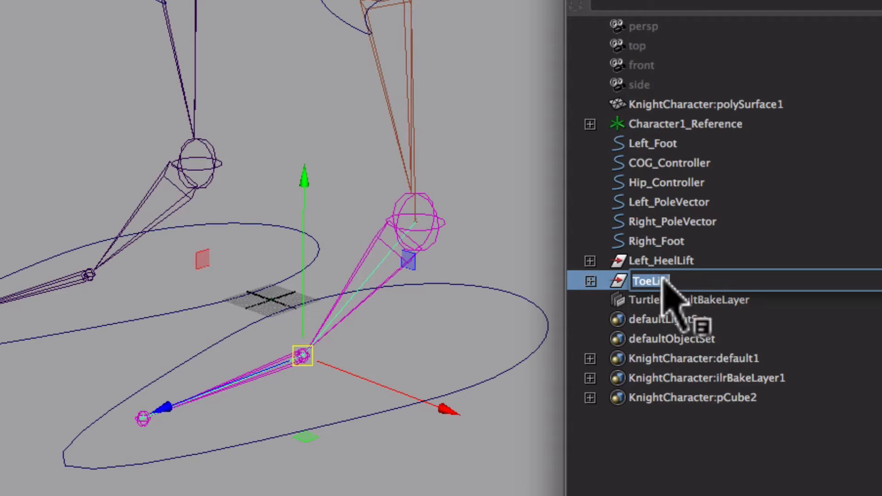
text(Left_)
key(Return)
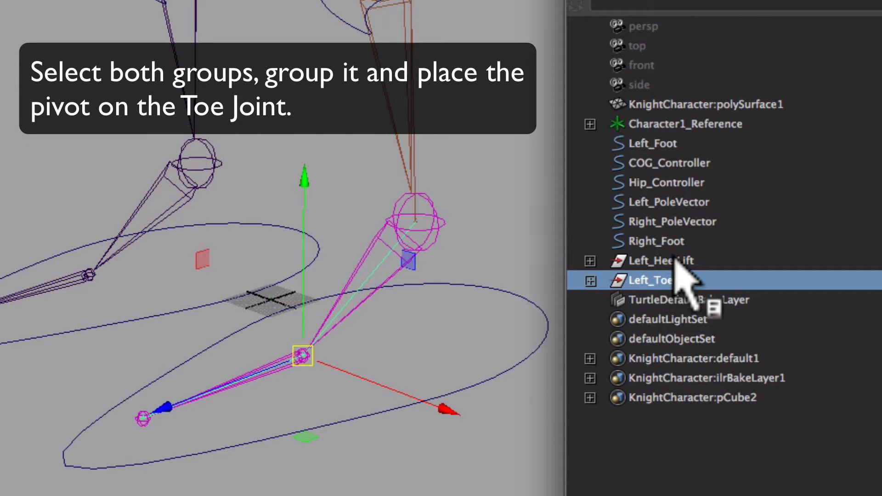
Group Left_ToeLift and Left_HeelLift together and snap the new group's pivot to the left toe joint
ctrl+click(671, 261)
key(ctrl+g)
alt+drag(375, 351, 396, 342)
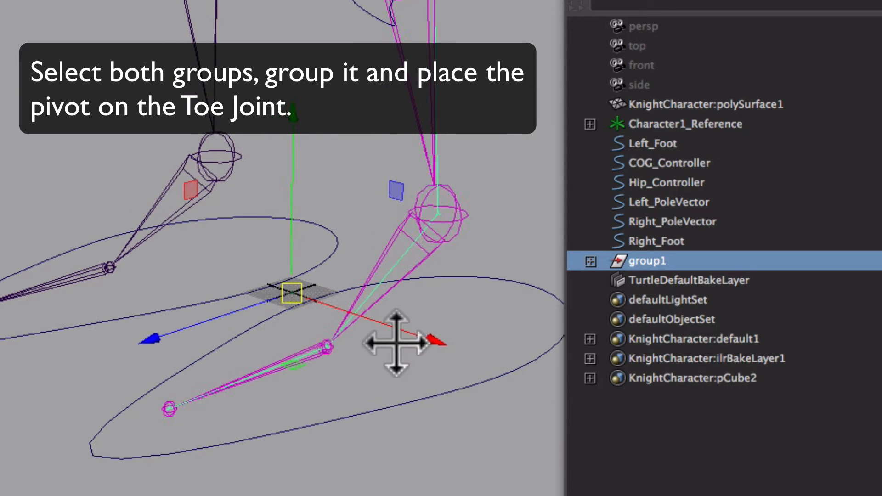
alt+middle_drag(396, 343, 400, 343)
key(d)
key(v)
middle_drag(193, 407, 170, 413)
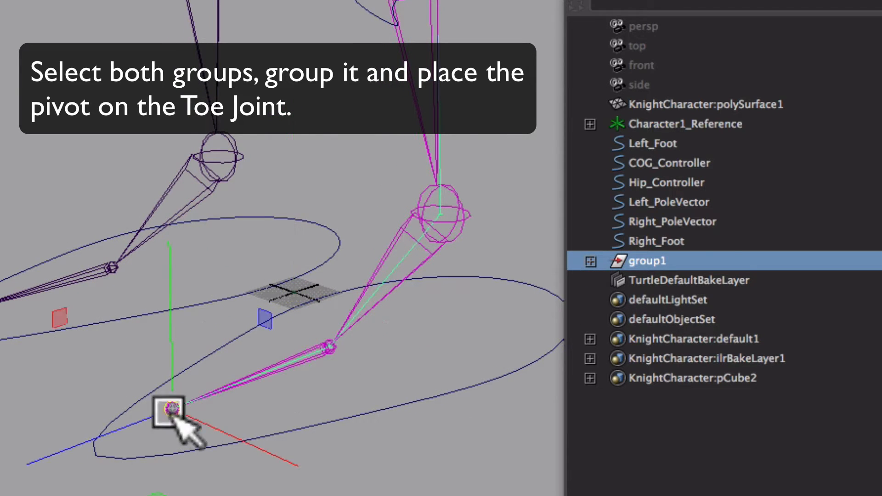
Name the group containing Left_ToeLift and Left_HeelLift Left_ToePivot
double_click(664, 261)
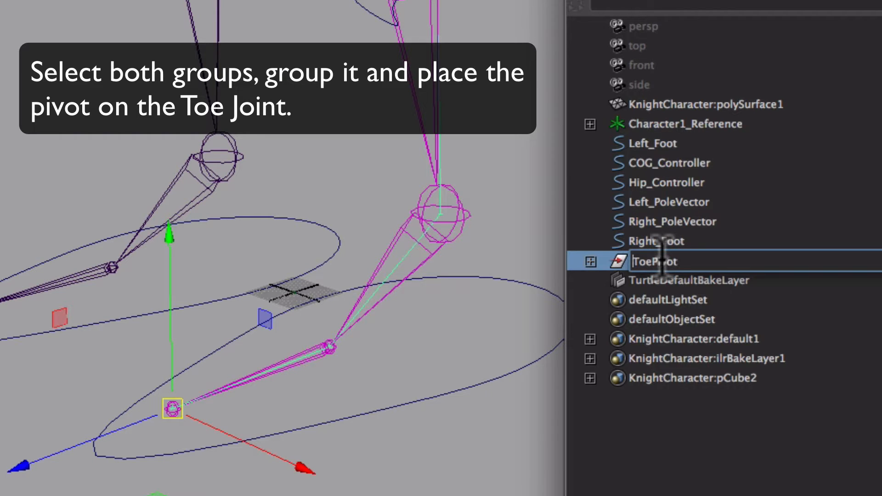
key(BackSpace)
key(BackSpace)
text(Left_)
key(Return)
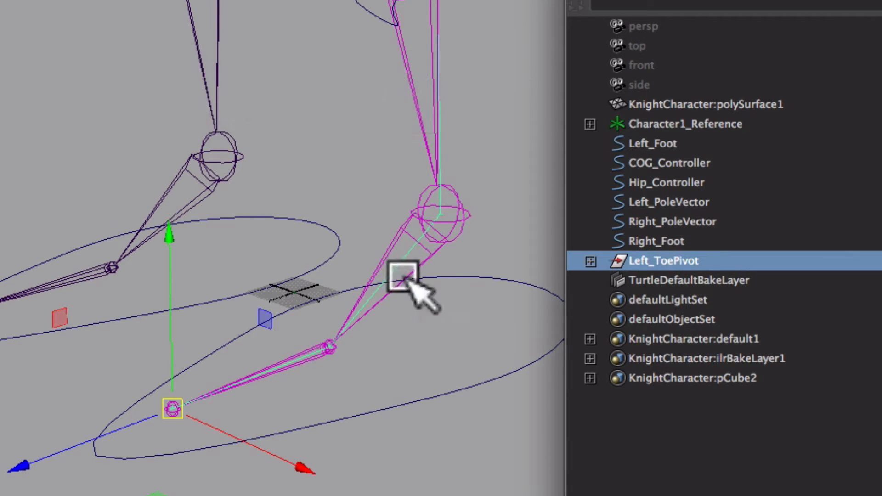
Expand the Left_ToePivot hierarchy, group Left_ToePivot on its own and name the new group Left_AnklePivot
alt+middle_drag(404, 271, 423, 256)
click(591, 261)
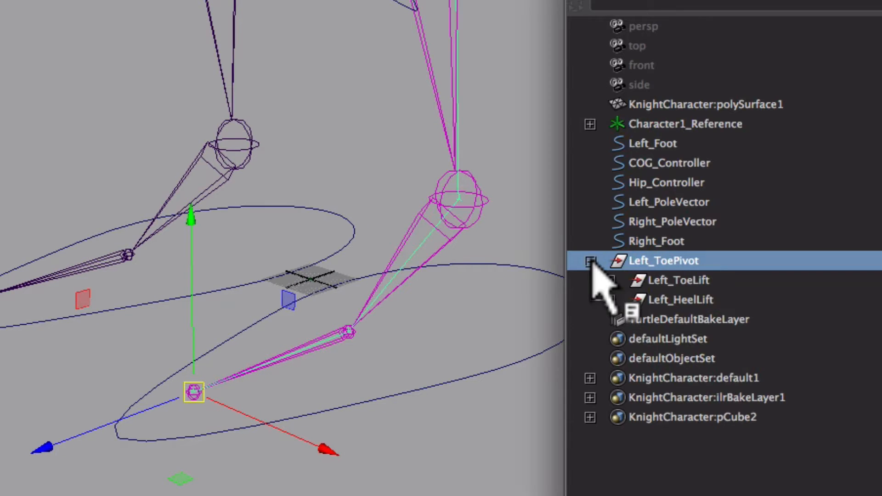
click(610, 299)
click(610, 281)
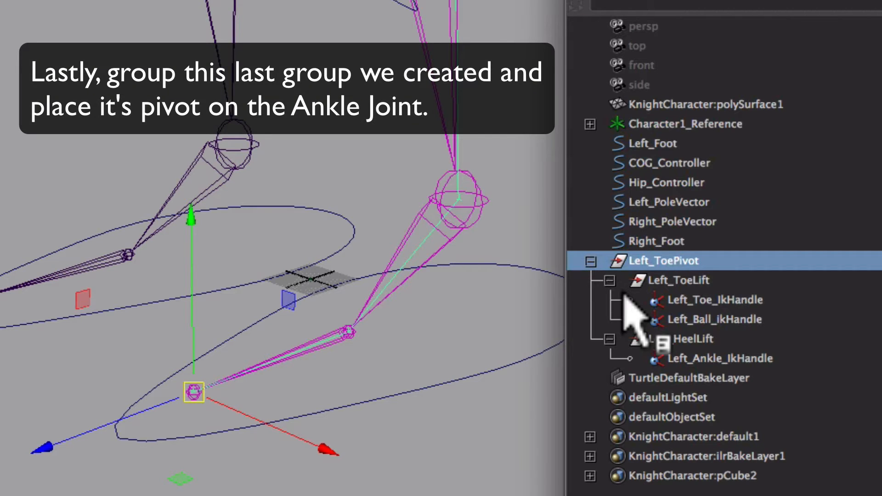
key(ctrl+g)
double_click(654, 261)
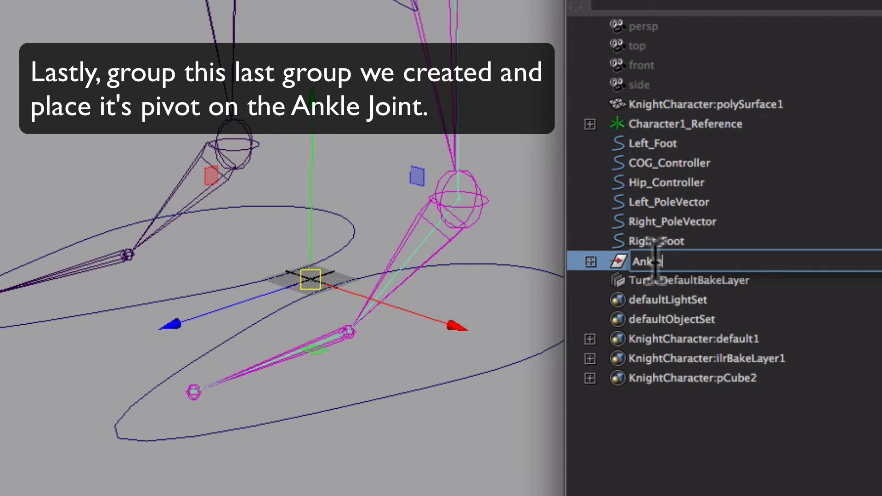
text(Left_)
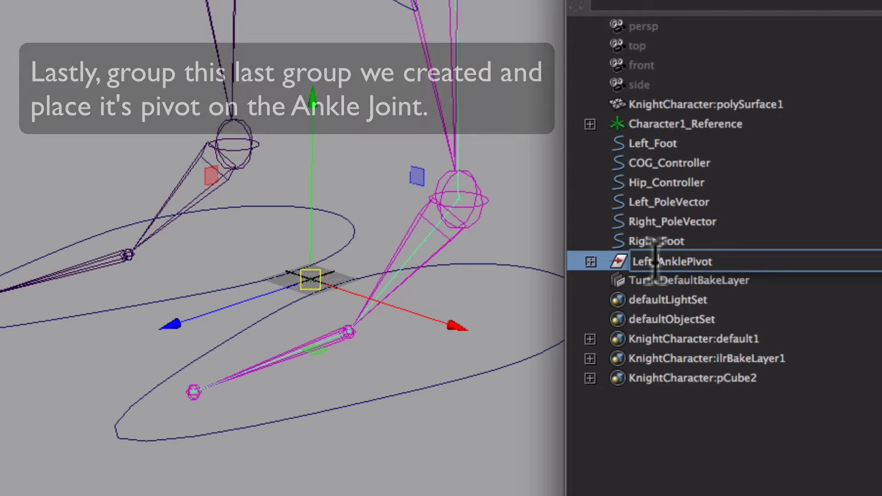
key(Return)
Snap the Left_AnklePivot group's pivot to the left ankle joint and turn off Preserve Child Transform for the Move tool
alt+middle_drag(352, 272, 291, 266)
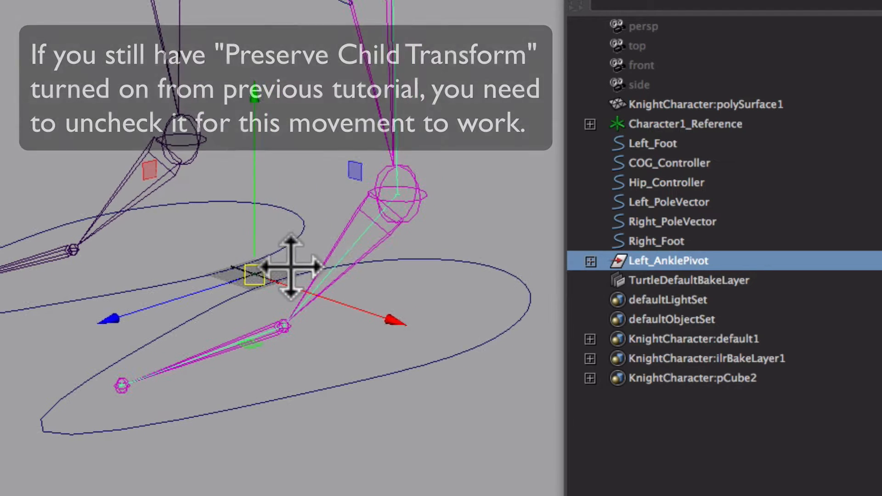
key(d)
key(v)
middle_drag(382, 209, 406, 210)
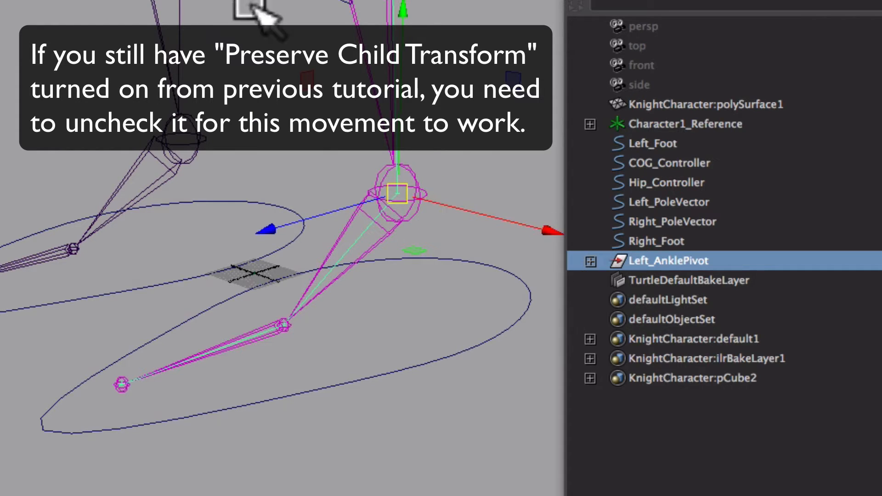
click(383, 240)
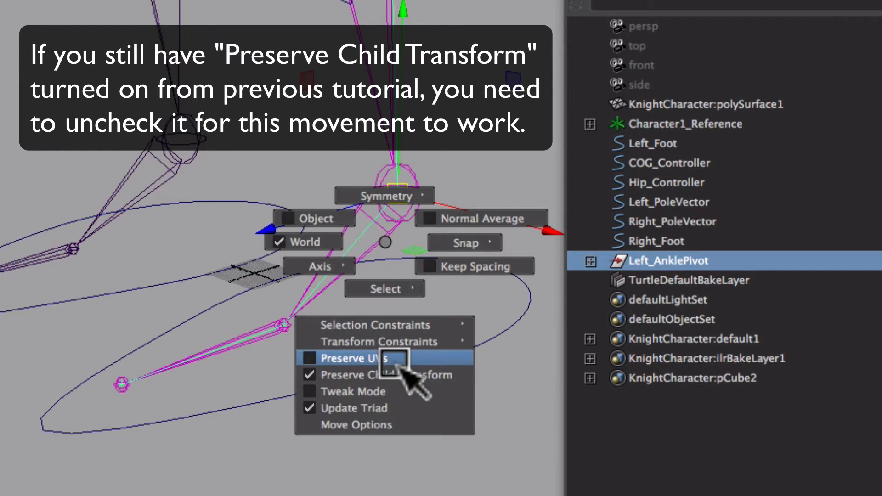
click(424, 376)
Test-rotate the Left_AnklePivot group and its child Left_ToePivot, undoing each rotation
key(e)
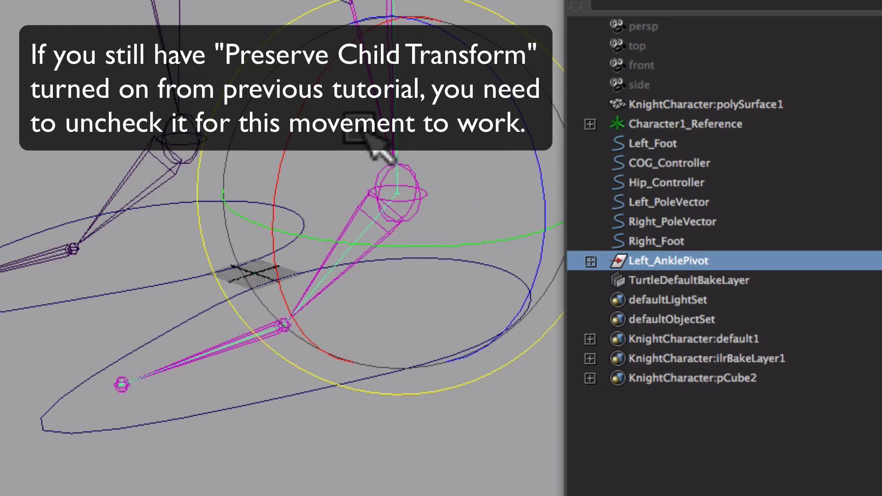
drag(310, 94, 371, 249)
key(ctrl+z)
click(591, 262)
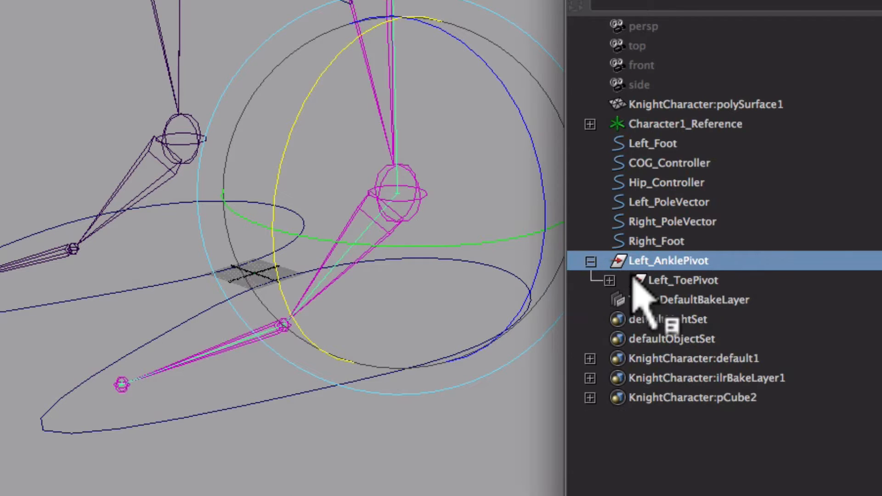
click(681, 282)
drag(61, 242, 1, 372)
key(ctrl+z)
Test-rotate the Left_ToeLift and Left_HeelLift groups, restore their rotations and collapse the Left_AnklePivot hierarchy
click(610, 282)
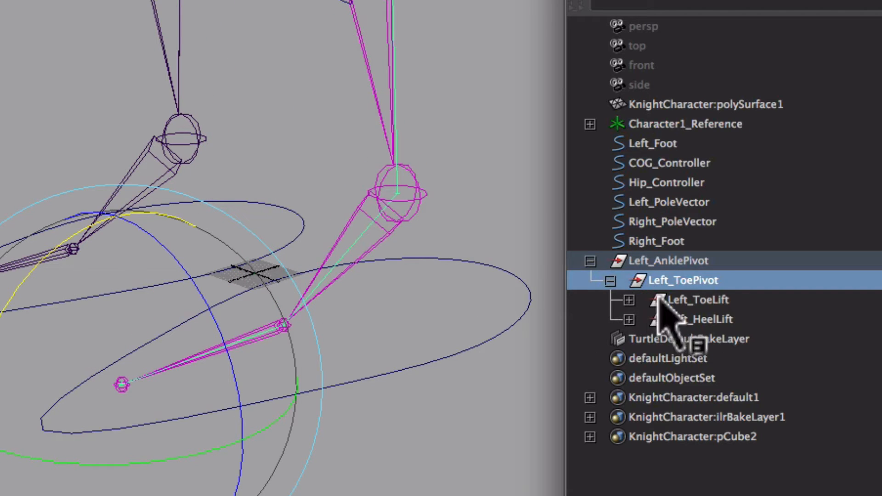
click(672, 298)
drag(213, 227, 273, 93)
key(ctrl+z)
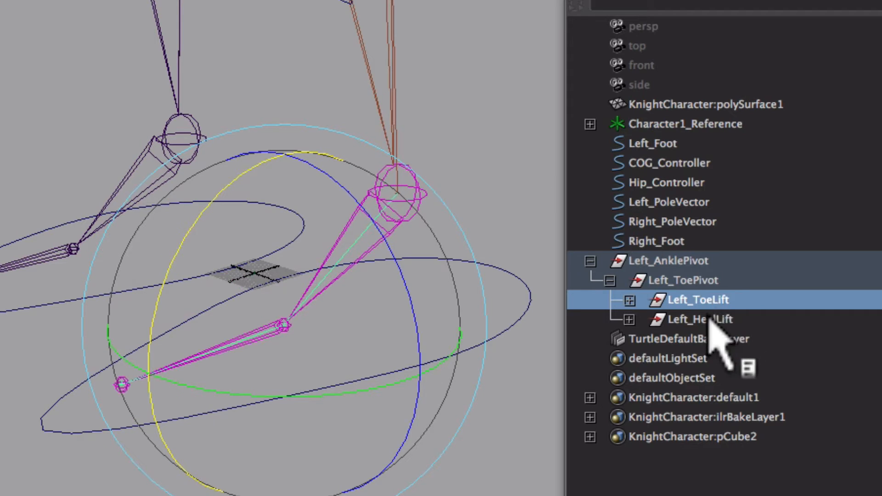
click(711, 319)
drag(219, 214, 633, 300)
click(630, 300)
click(591, 261)
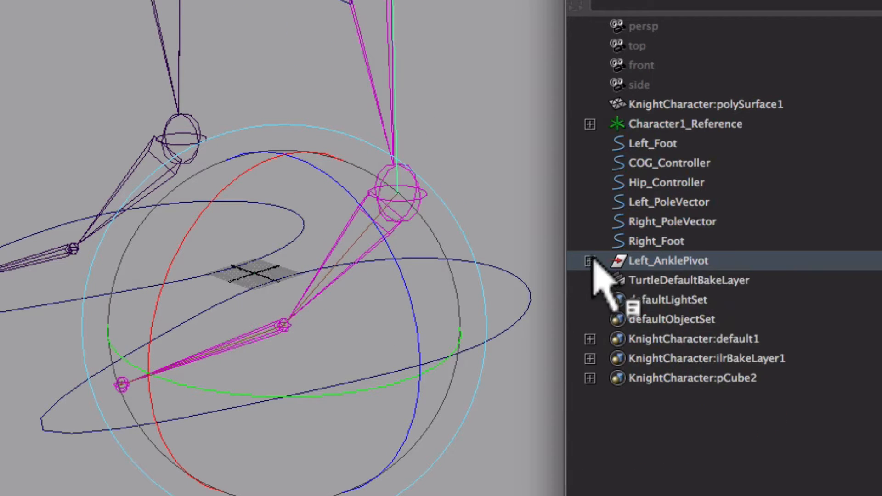
Parent the Left_AnklePivot group under the Left_Foot control curve and expand Left_Foot to show it
alt+middle_drag(258, 243, 204, 295)
alt+right_drag(205, 295, 134, 244)
alt+drag(134, 244, 223, 276)
alt+middle_drag(224, 277, 234, 300)
key(w)
alt+middle_drag(368, 334, 368, 348)
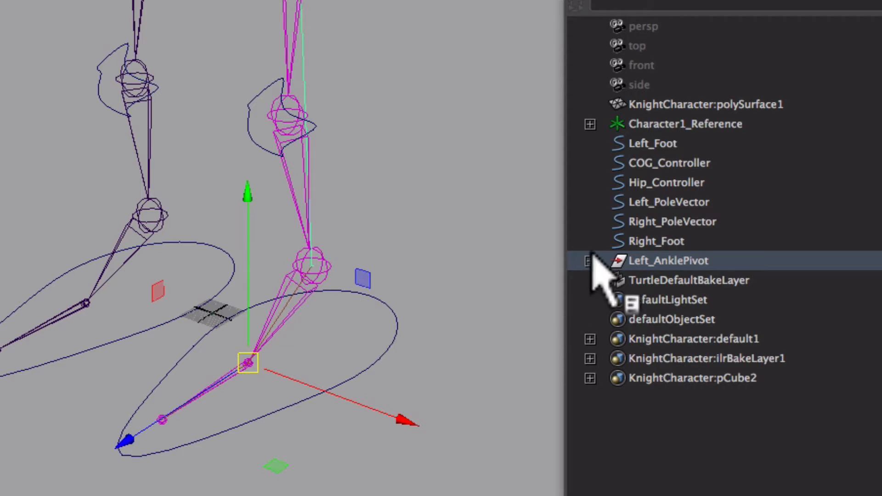
drag(377, 350, 374, 351)
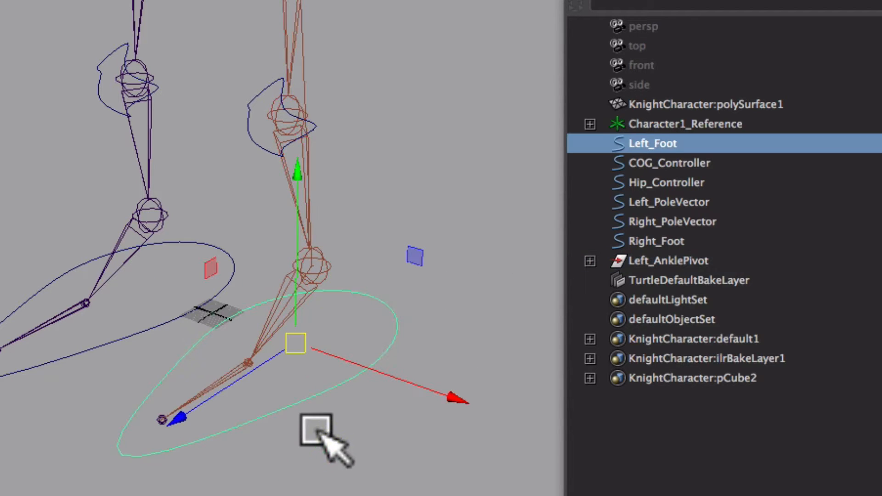
alt+middle_drag(272, 397, 257, 375)
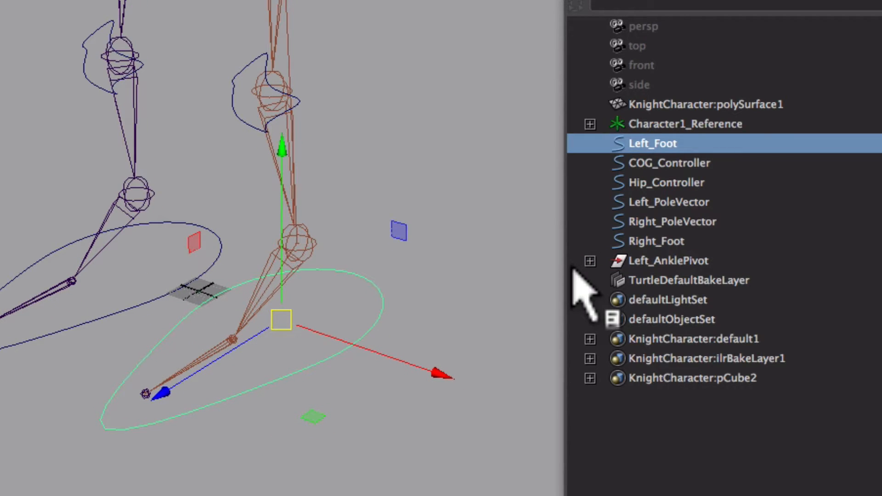
click(664, 261)
middle_drag(667, 261, 667, 145)
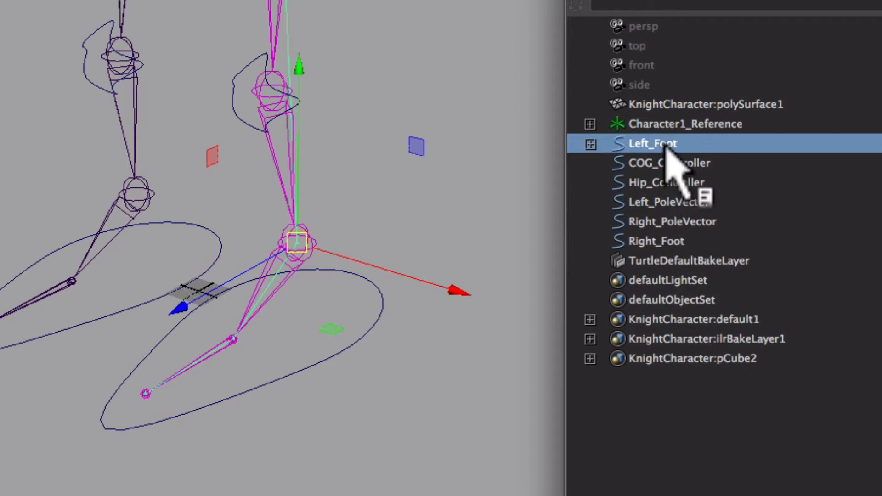
click(591, 144)
Select the Left_Foot control curve and place the floating Channel Box / Layer Editor window beside the foot
middle_drag(532, 219, 400, 386)
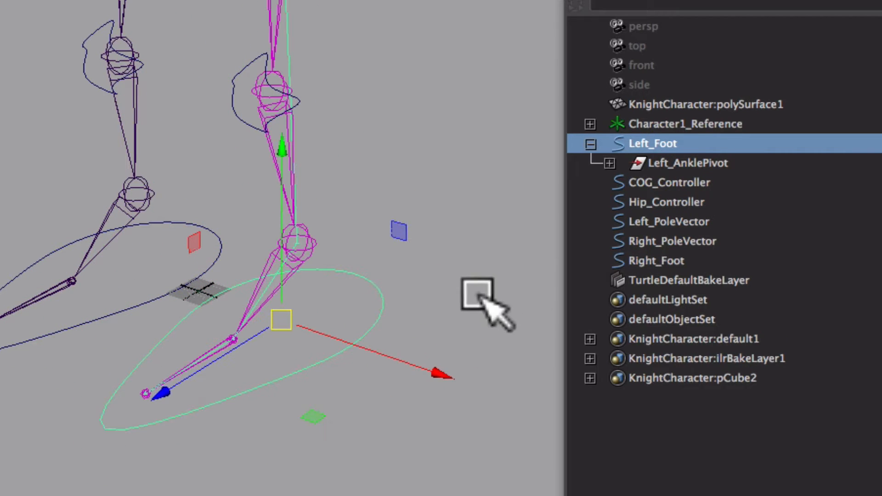
alt+drag(478, 295, 422, 309)
alt+middle_drag(421, 308, 423, 309)
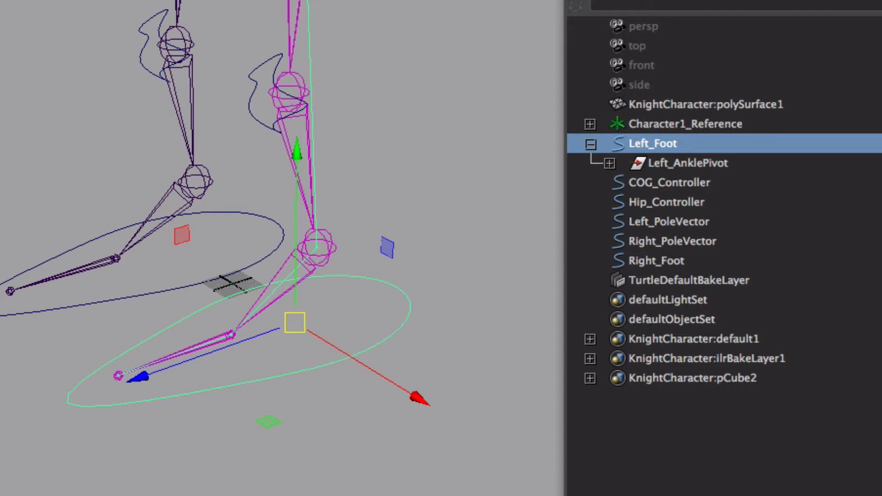
alt+right_drag(501, 92, 578, 34)
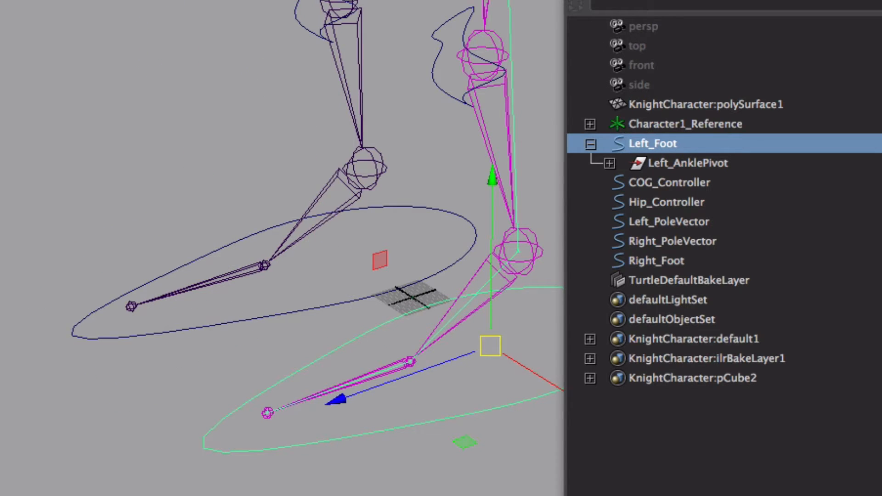
key(bracketleft)
key(bracketright)
key(bracketleft)
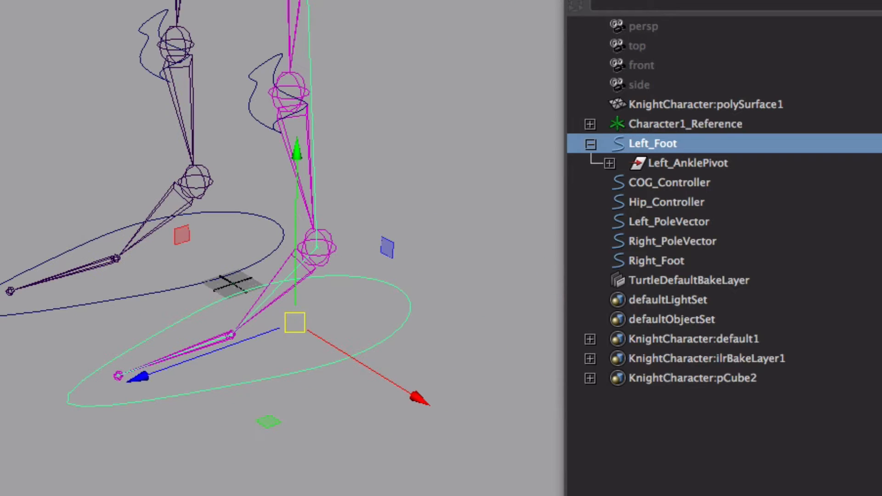
drag(881, 1, 1, 1)
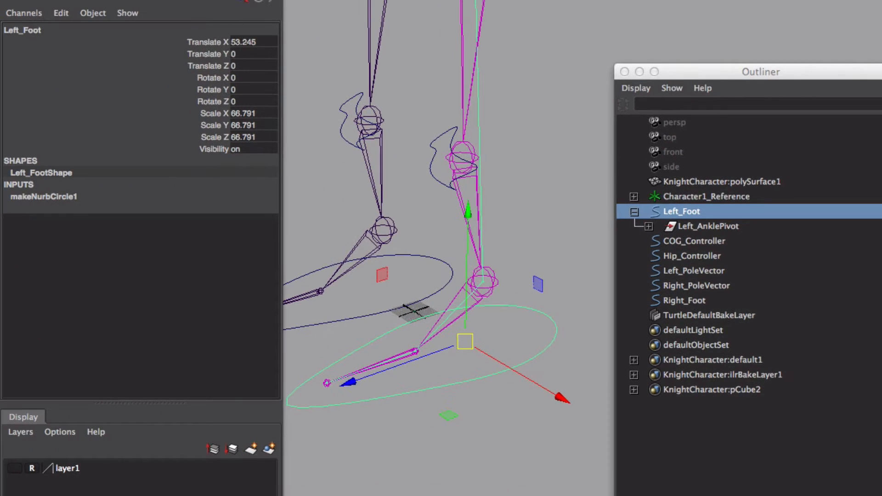
drag(281, 494, 275, 481)
drag(181, 1, 183, 46)
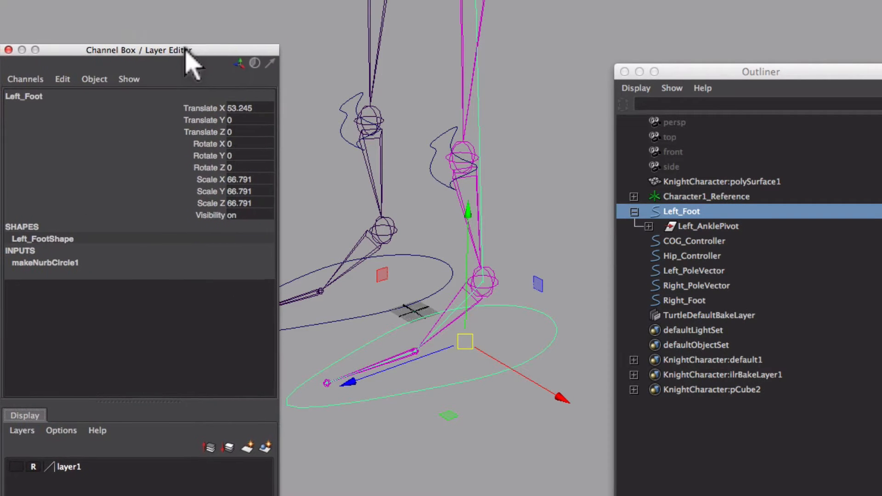
Add a keyable float attribute named ToePivot to the Left_Foot control, with minimum -10, maximum 10 and default 0
drag(819, 68, 800, 42)
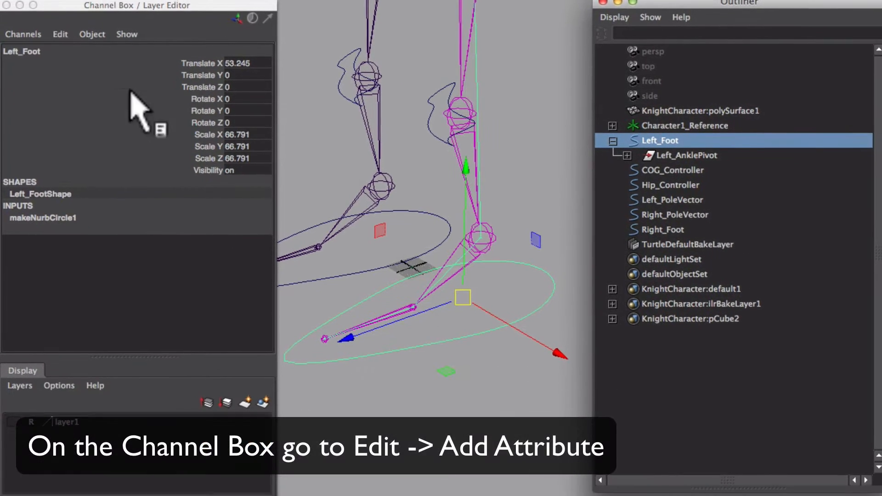
click(62, 78)
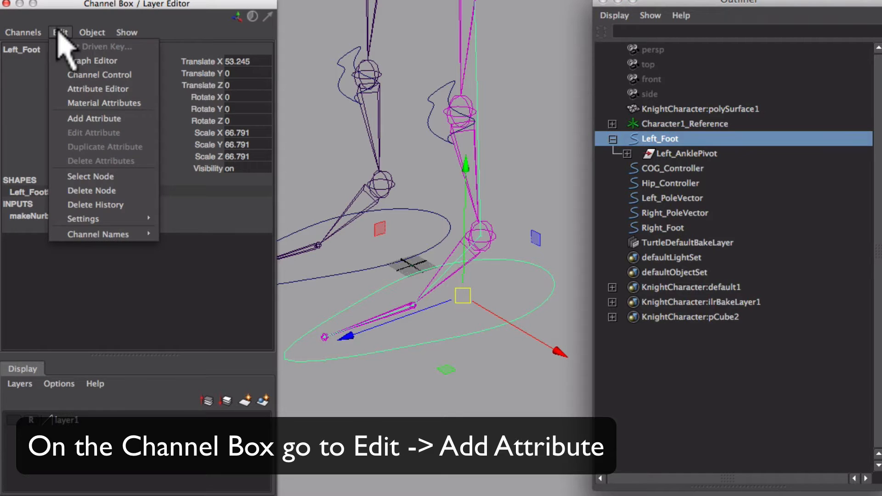
click(93, 118)
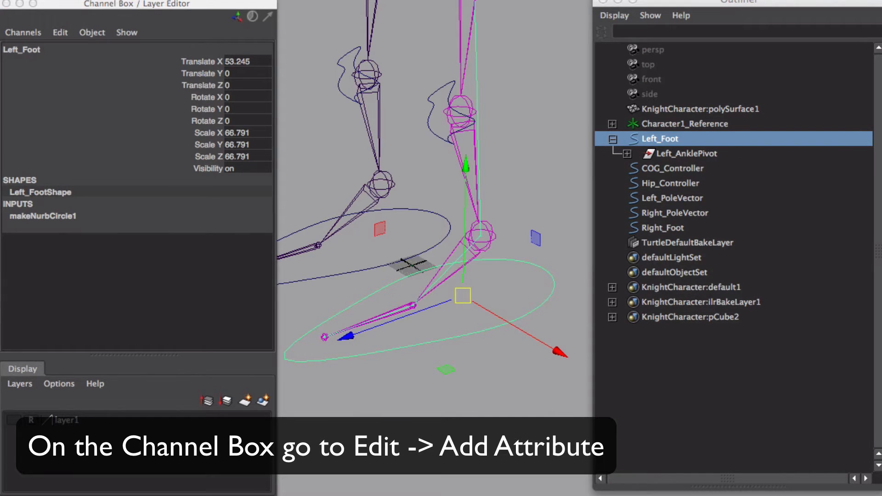
drag(167, 19, 117, 28)
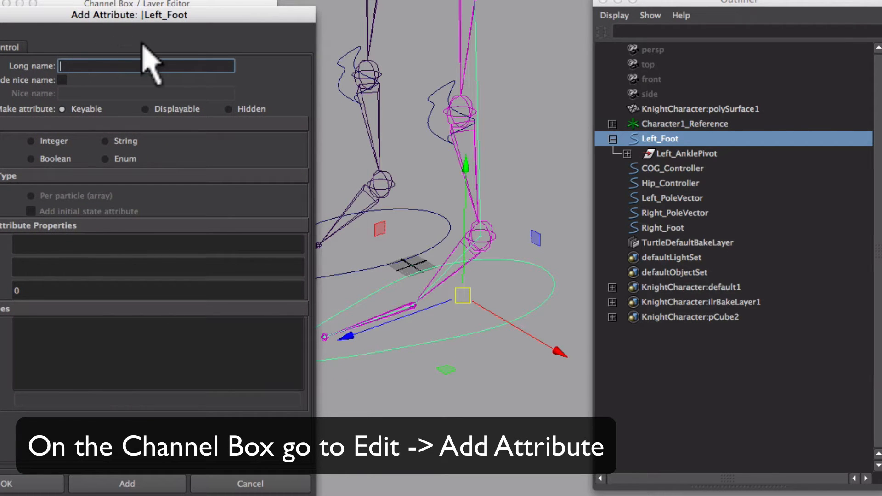
text(ToePivot)
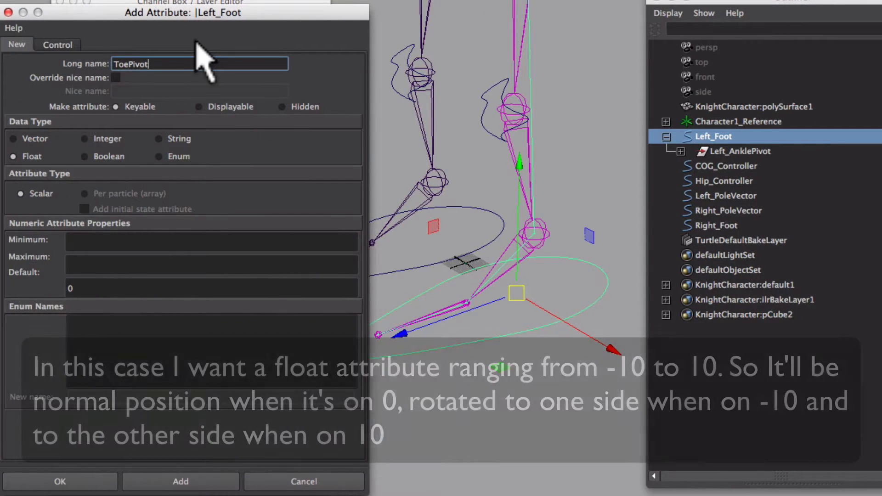
key(Tab)
text(-10)
key(Tab)
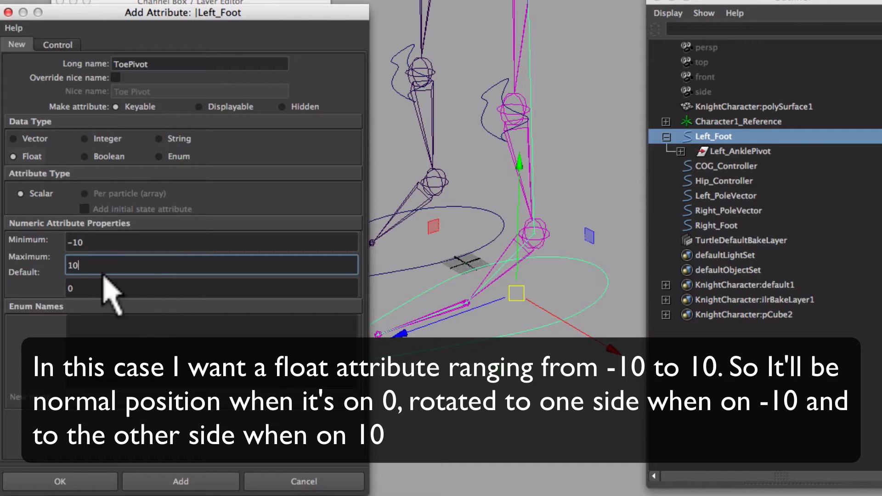
click(81, 482)
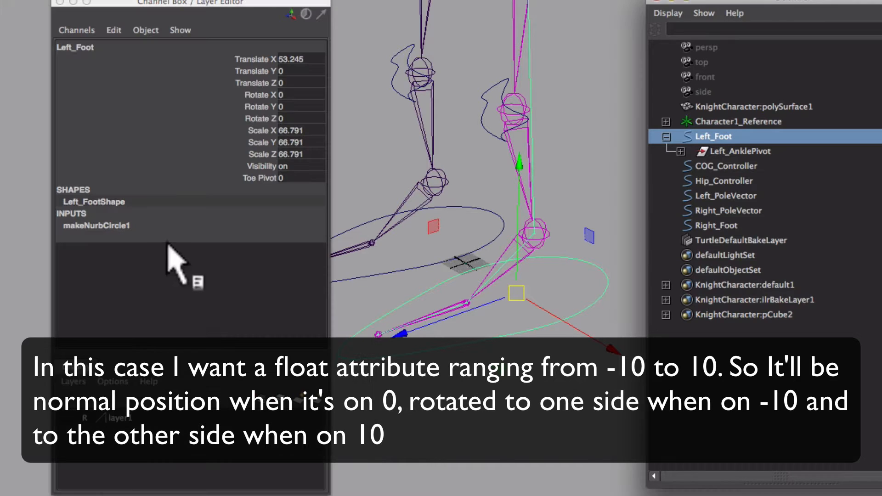
Switch to the Animation menu set and open the Set Driven Key window for the Left_Foot control
click(264, 178)
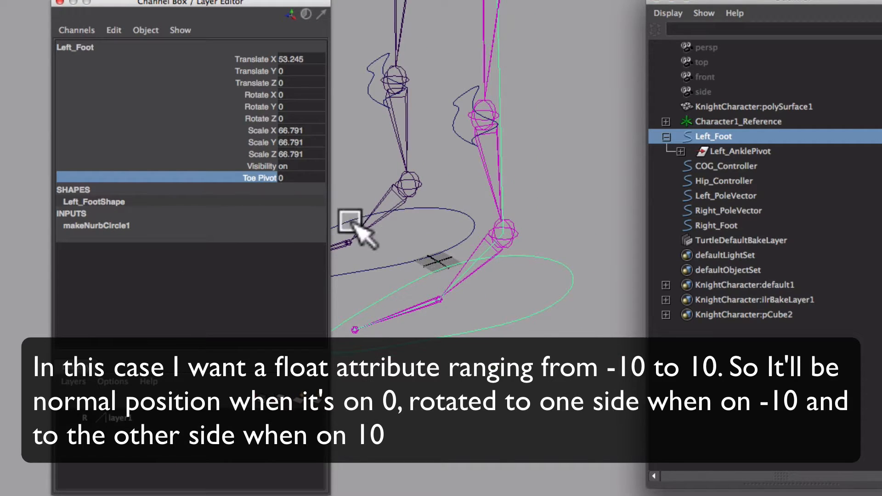
alt+middle_drag(361, 226, 399, 229)
alt+right_drag(400, 228, 528, 246)
alt+middle_drag(464, 245, 486, 239)
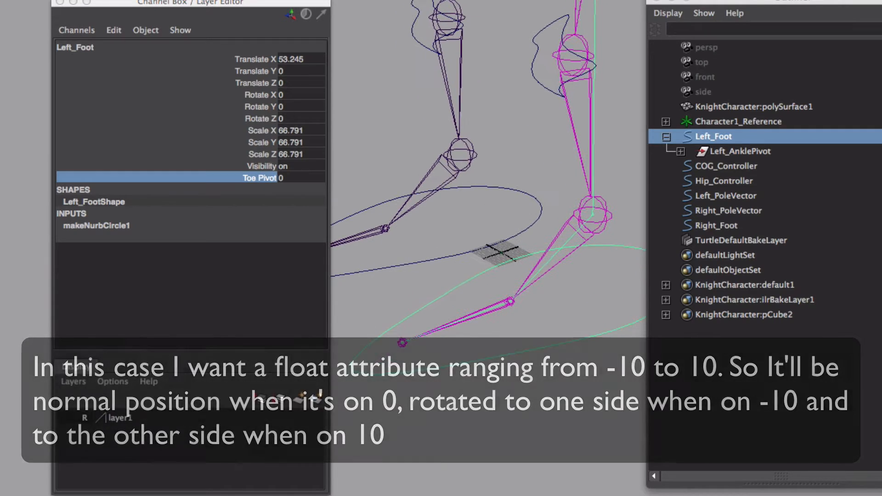
click(155, 7)
click(155, 7)
click(56, 45)
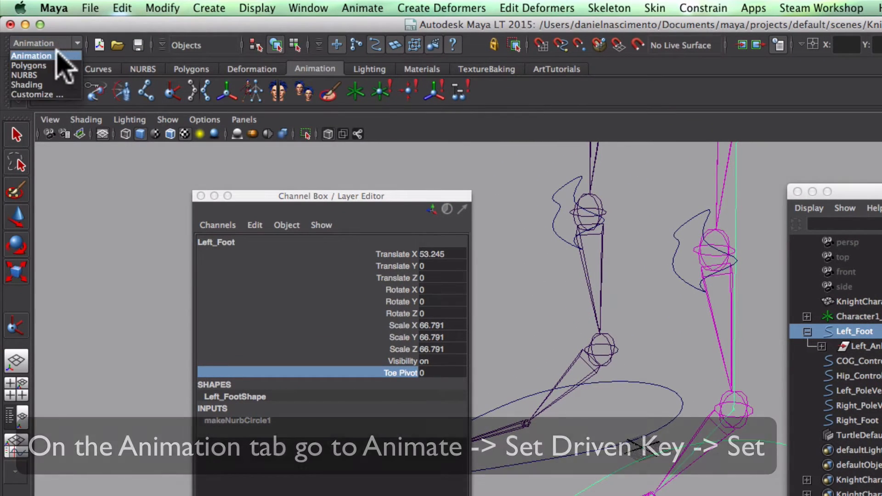
click(59, 55)
click(363, 8)
mouse_move(419, 76)
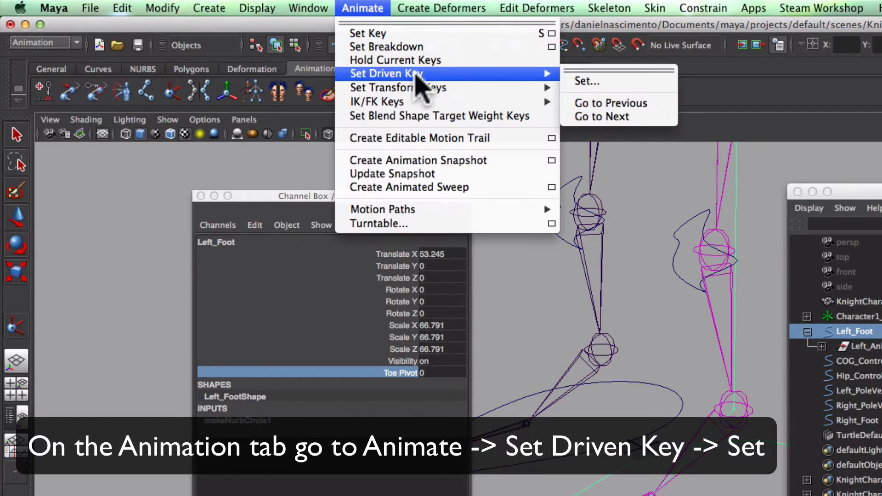
click(583, 81)
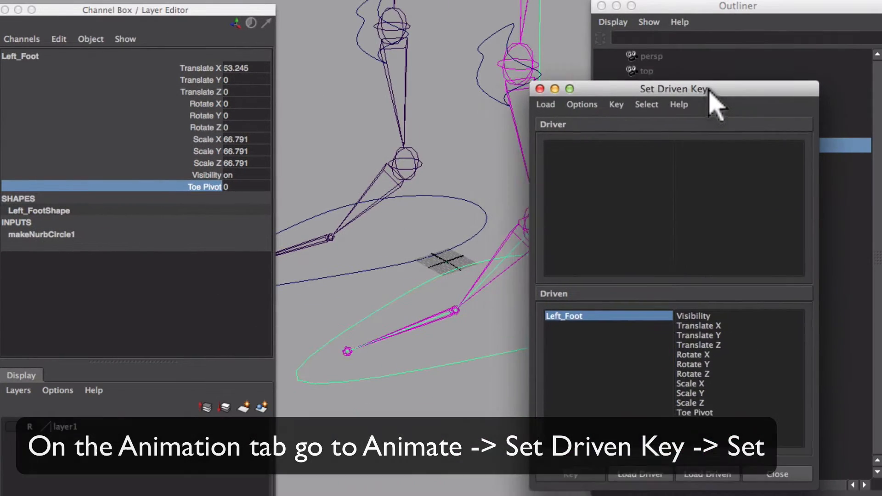
Load the Left_Foot control as the driver in Set Driven Key
alt+middle_drag(500, 144, 481, 150)
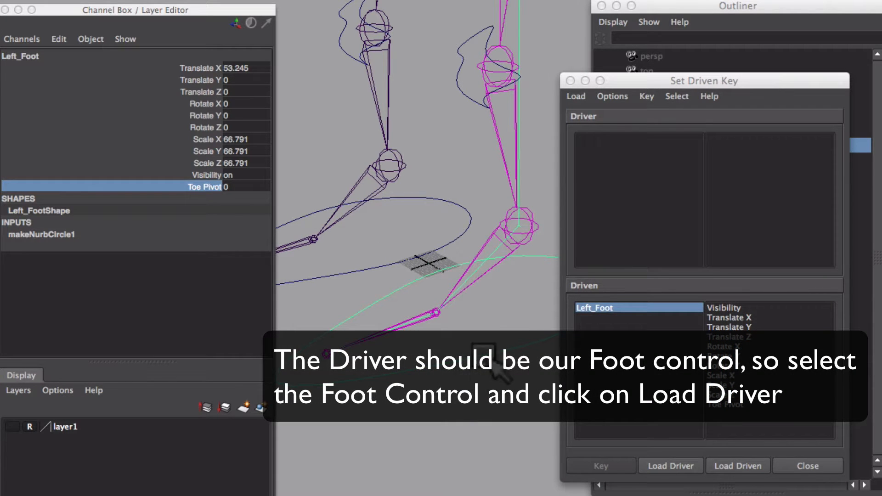
drag(670, 86, 146, 79)
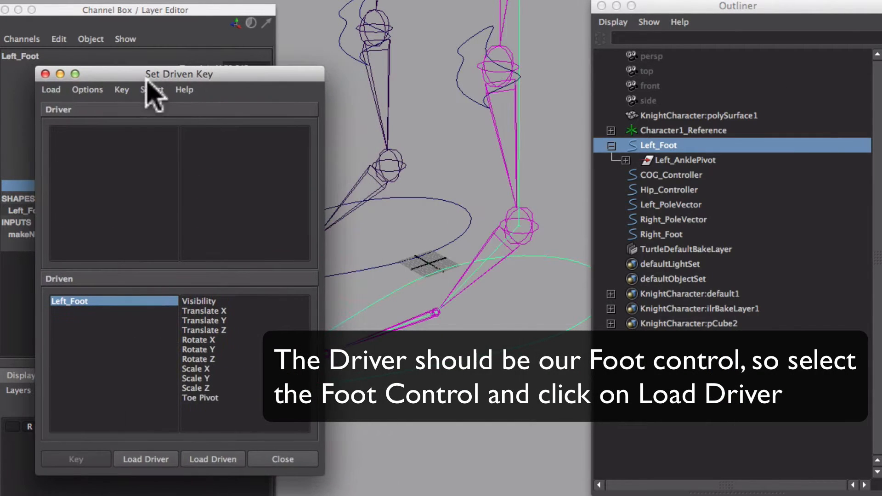
click(146, 460)
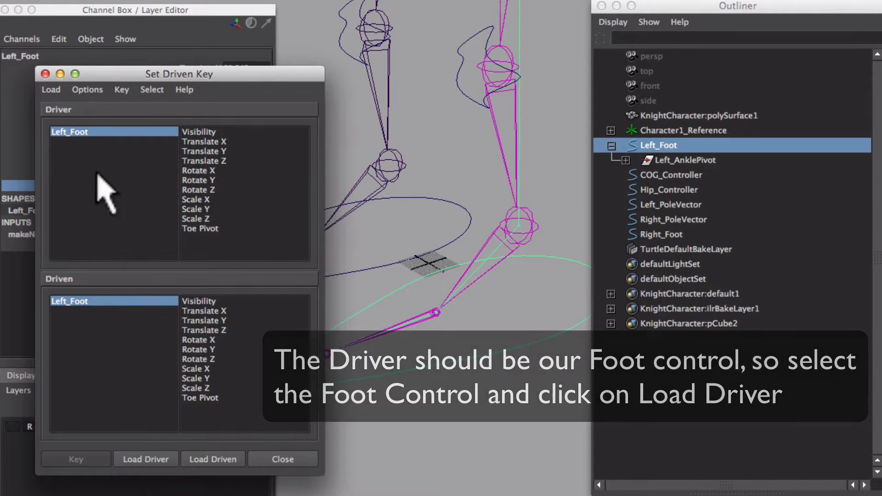
drag(162, 74, 126, 76)
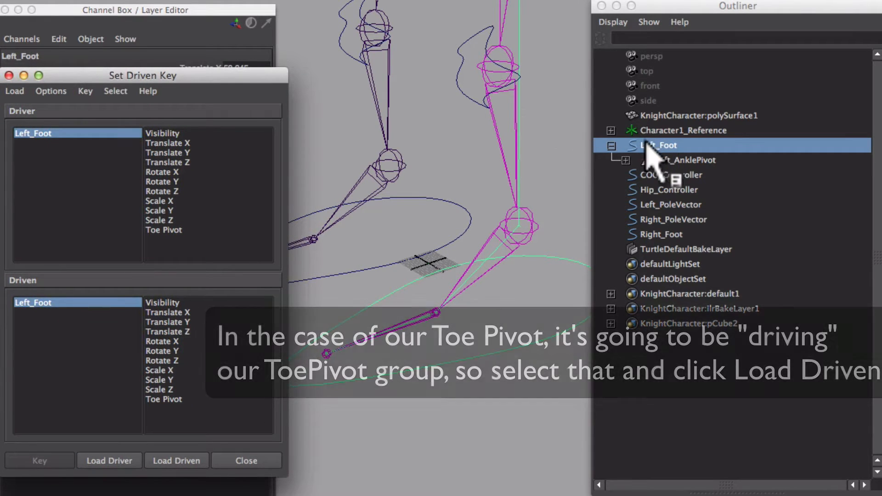
Load the Left_ToePivot group as the driven object and choose Toe Pivot as the Left_Foot driver attribute
click(626, 160)
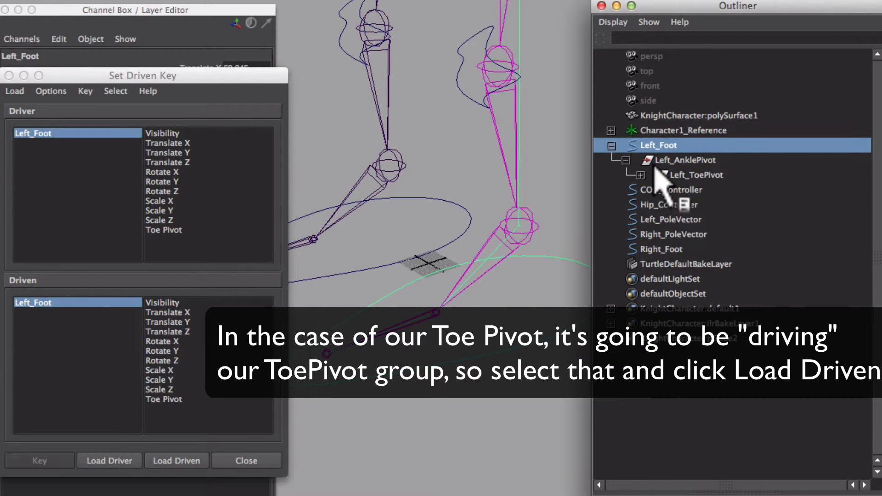
click(680, 175)
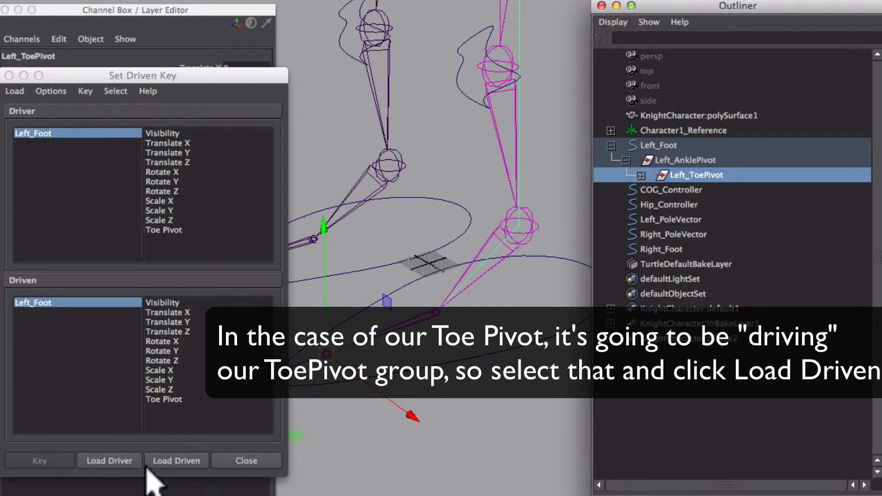
click(168, 461)
click(171, 231)
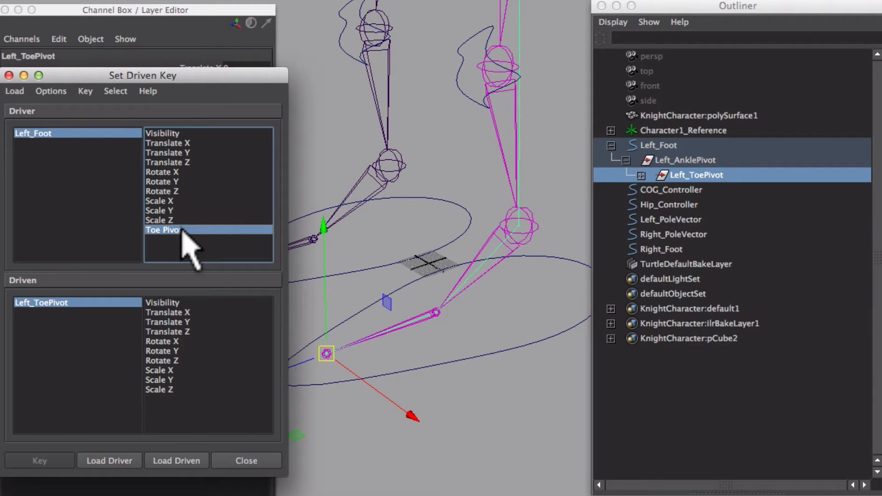
alt+middle_drag(458, 366, 490, 348)
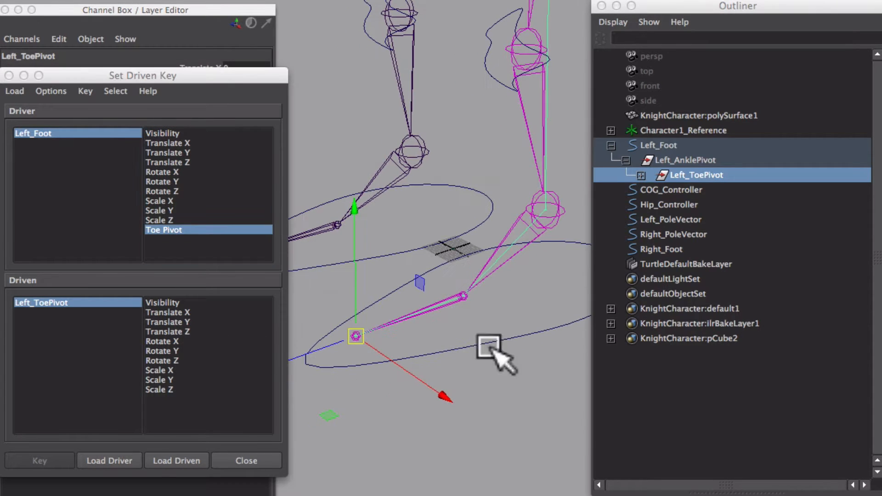
Test-rotate the Left_ToePivot group about its X axis and undo the rotation
click(693, 177)
key(e)
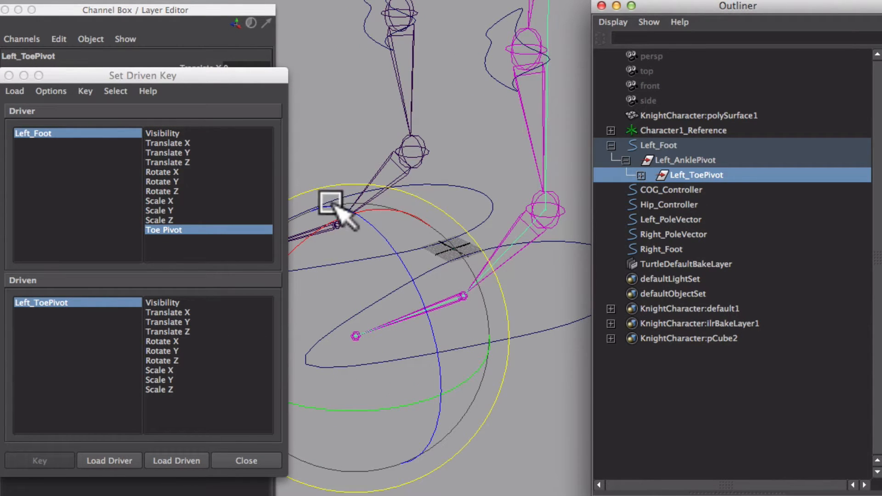
drag(163, 73, 765, 65)
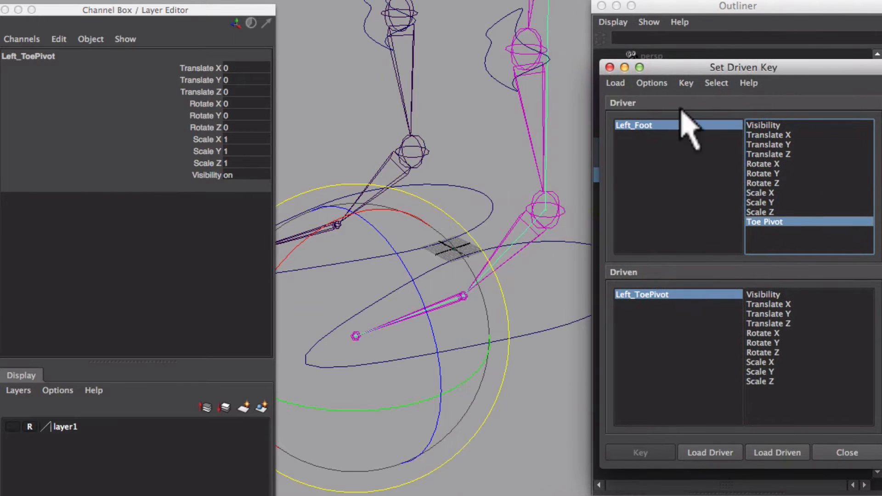
drag(307, 252, 371, 263)
key(ctrl+z)
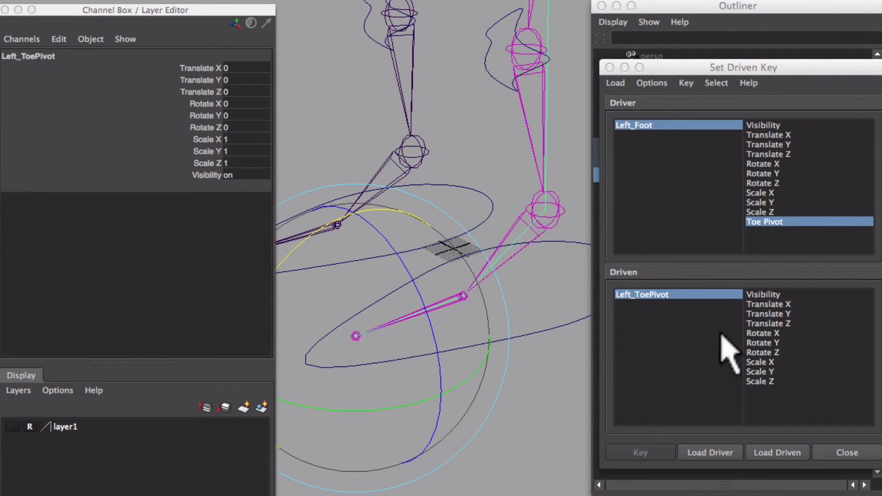
Choose Rotate X as the driven attribute of Left_ToePivot and set a driven key with both values at 0
click(763, 334)
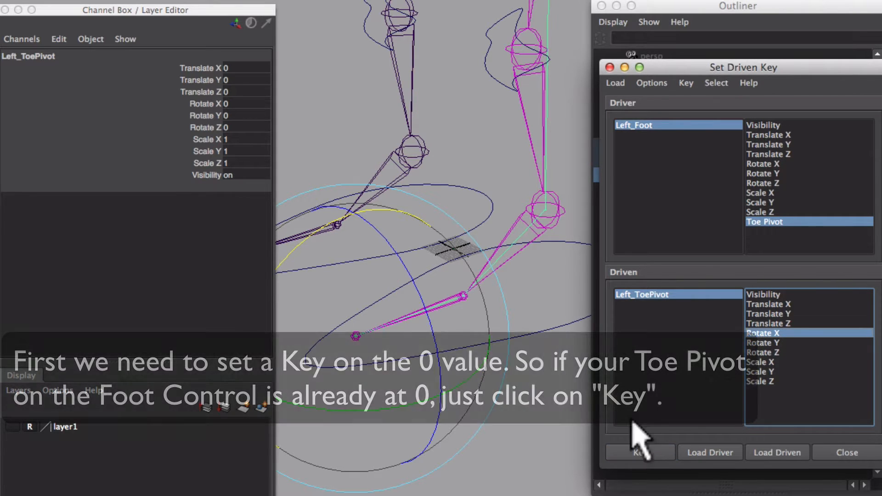
drag(693, 62, 779, 83)
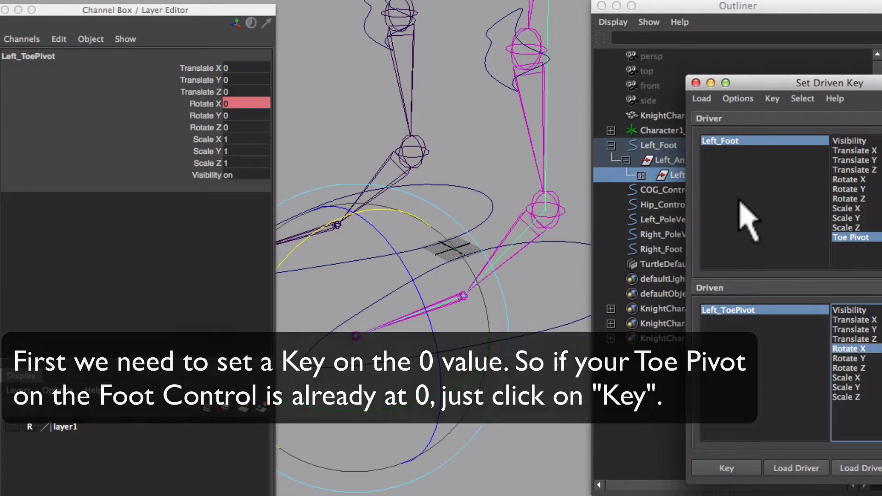
Set the Toe Pivot attribute of the Left_Foot control to -10
click(498, 343)
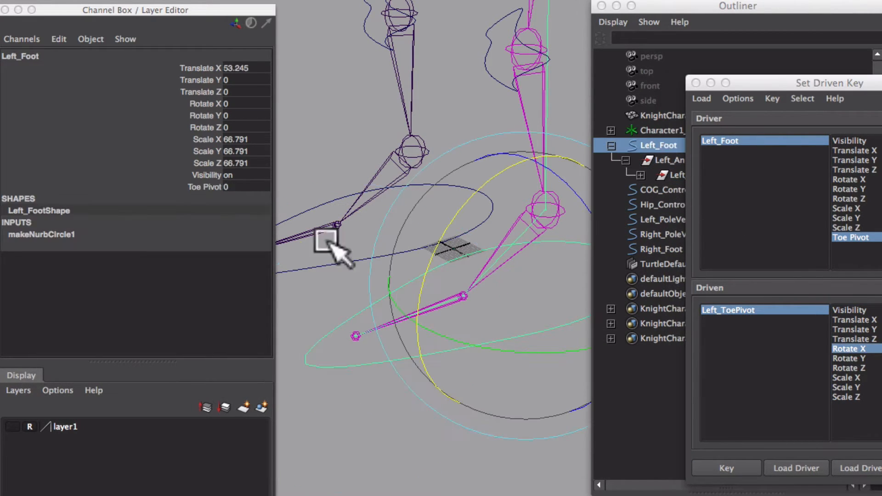
click(213, 187)
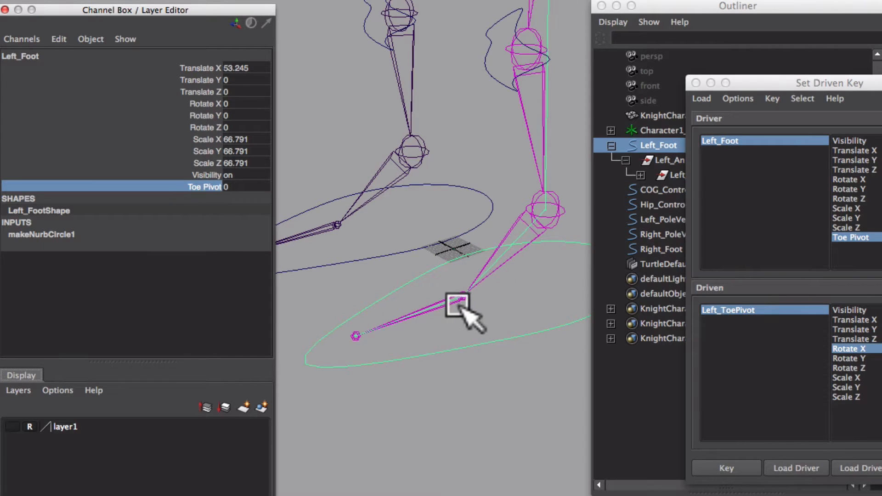
middle_drag(481, 254, 283, 284)
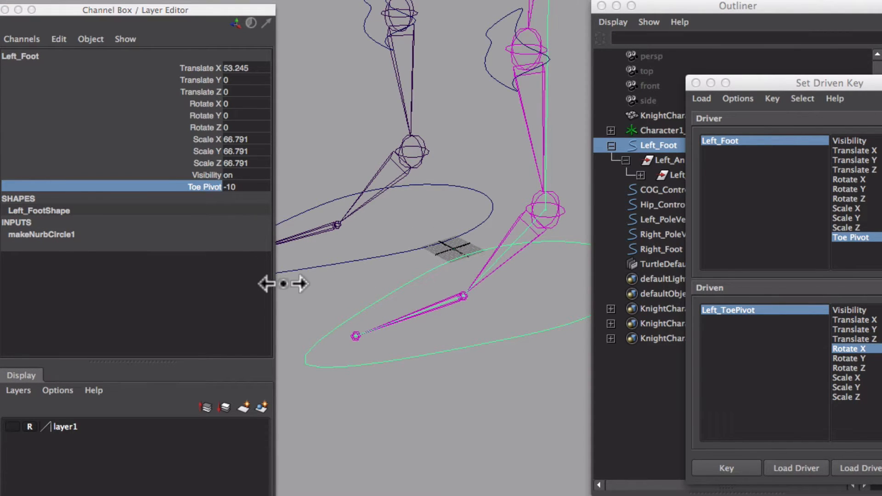
click(239, 188)
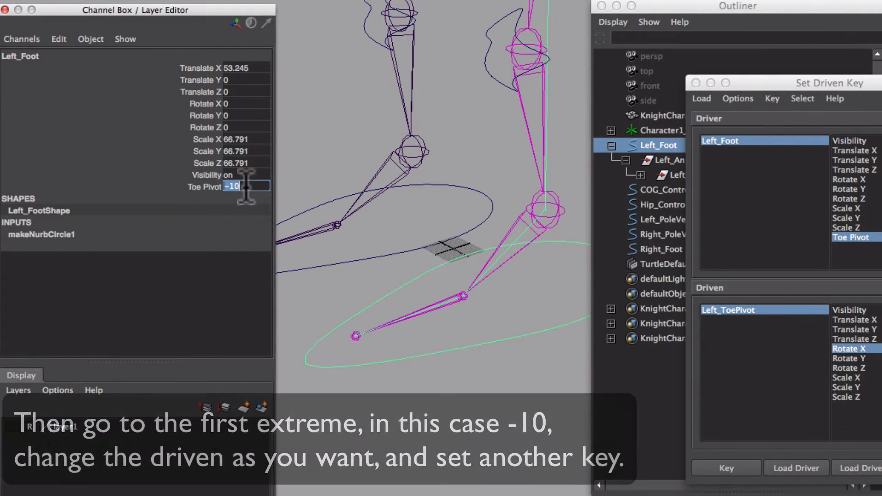
Set Rotate X of the Left_ToePivot group to about 90.383 and set a driven key for Toe Pivot at -10
click(673, 174)
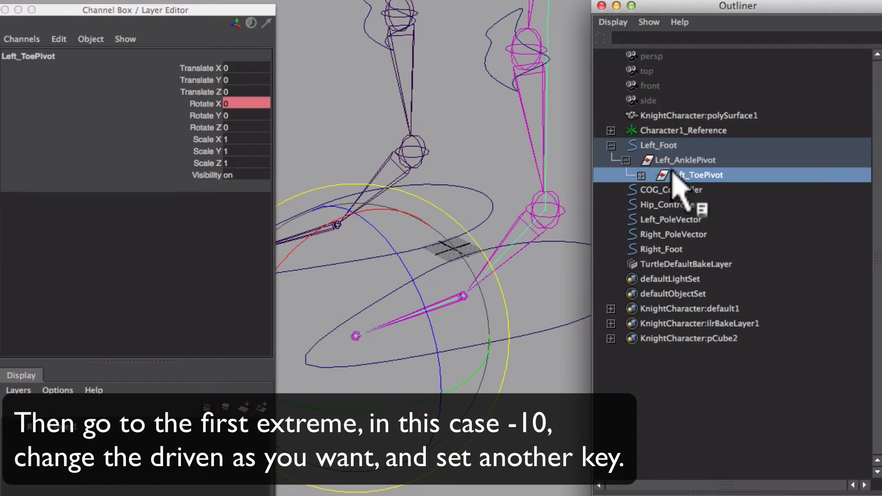
click(204, 103)
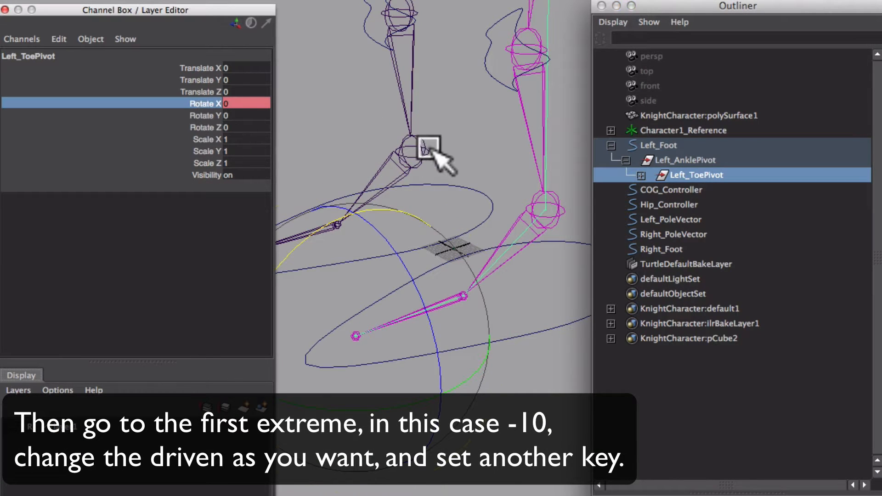
middle_drag(427, 149, 315, 200)
mouse_move(414, 229)
middle_down()
mouse_move(447, 225)
mouse_move(392, 249)
mouse_move(404, 241)
middle_up()
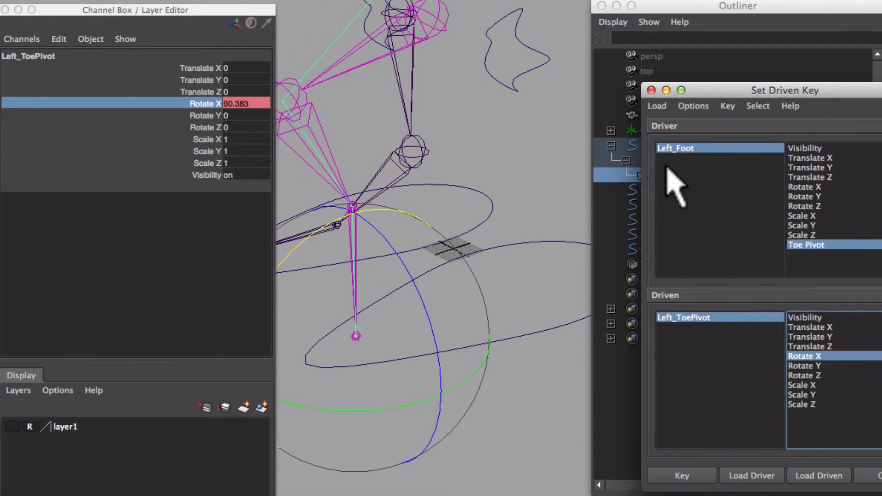
Set the Left_Foot control's Toe Pivot to 10 and select the Left_ToePivot group for rotation
click(443, 282)
click(202, 187)
middle_drag(349, 184, 616, 283)
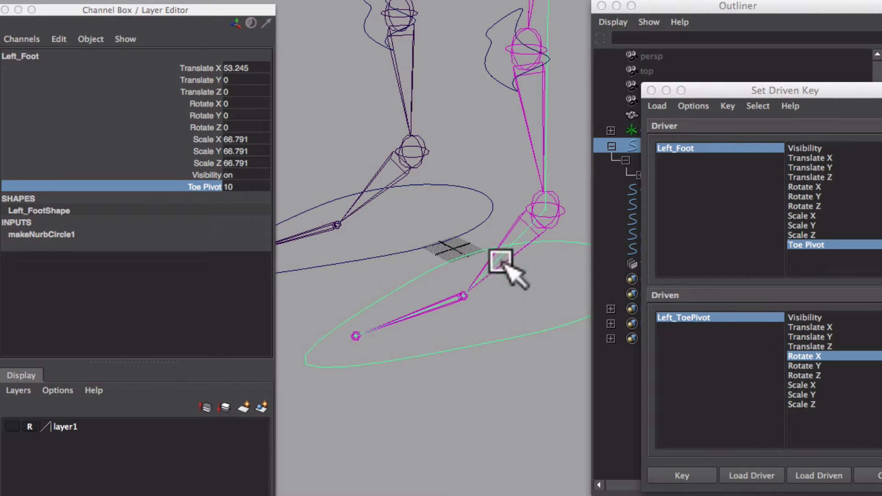
drag(735, 96, 859, 124)
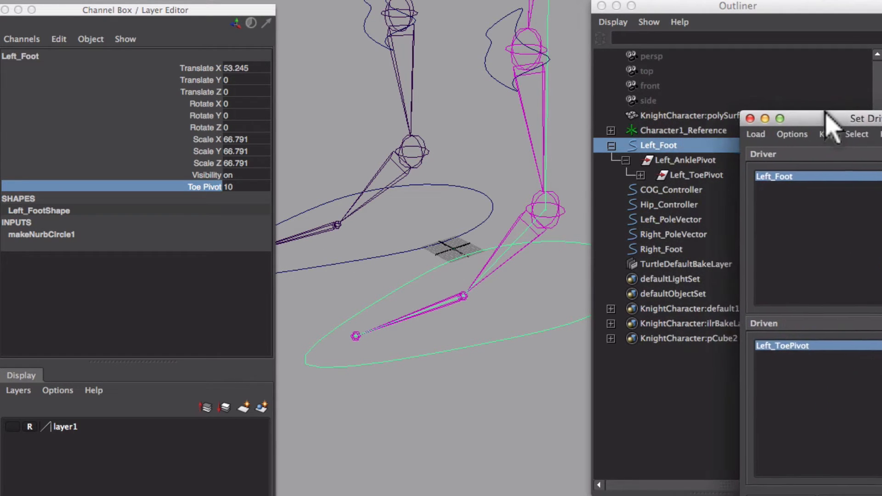
click(707, 175)
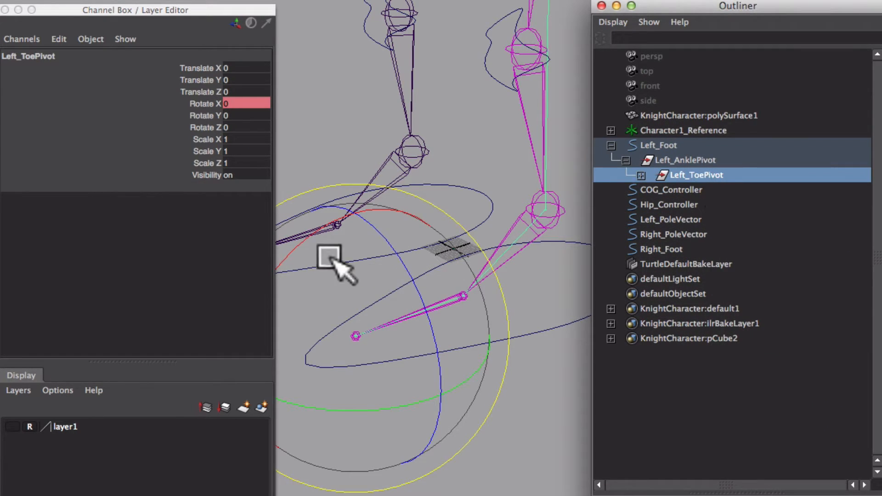
Set Rotate X of the Left_ToePivot group to about -64.9 and set a driven key for Toe Pivot at 10
drag(311, 235, 446, 221)
drag(881, 103, 871, 92)
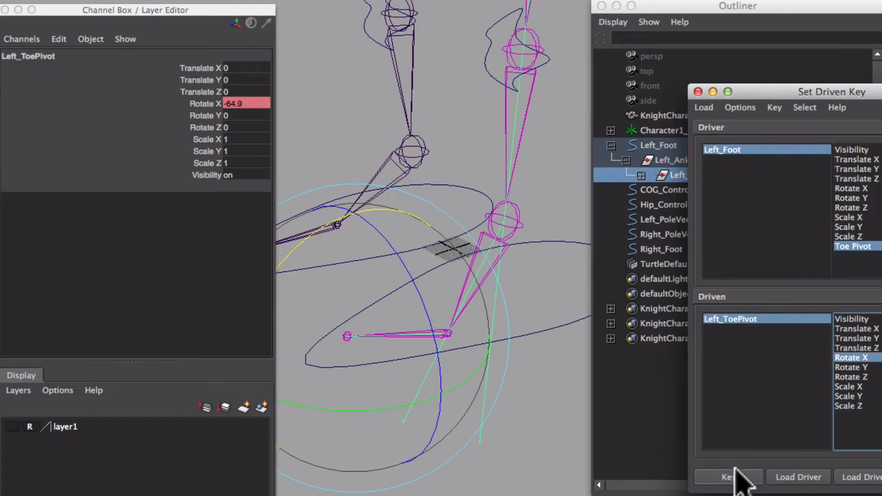
Test the Left_Foot control's Toe Pivot attribute through its range and reset it to 0
click(547, 330)
click(205, 187)
middle_drag(378, 260, 303, 340)
click(243, 187)
key(Return)
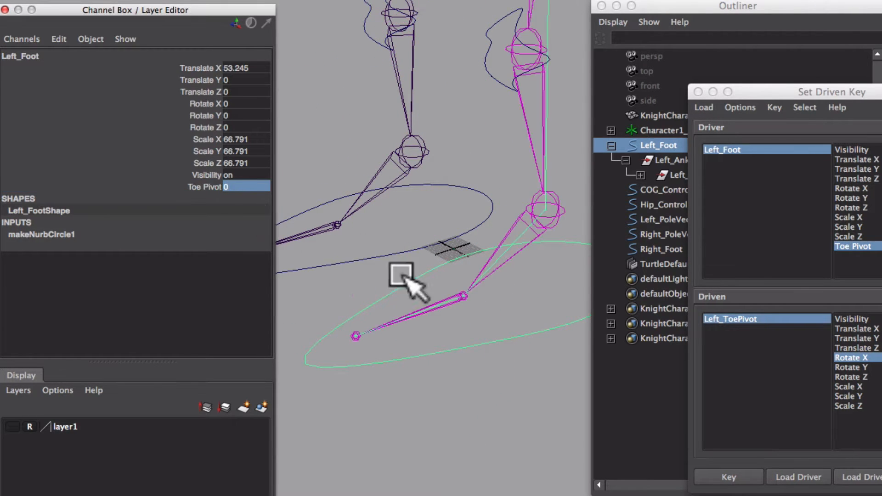
Add a keyable HeelLift attribute to the Left_Foot control with minimum -10, maximum 10 and default 0
click(506, 383)
alt+middle_drag(506, 383, 482, 378)
alt+drag(483, 379, 528, 371)
alt+middle_drag(527, 371, 489, 321)
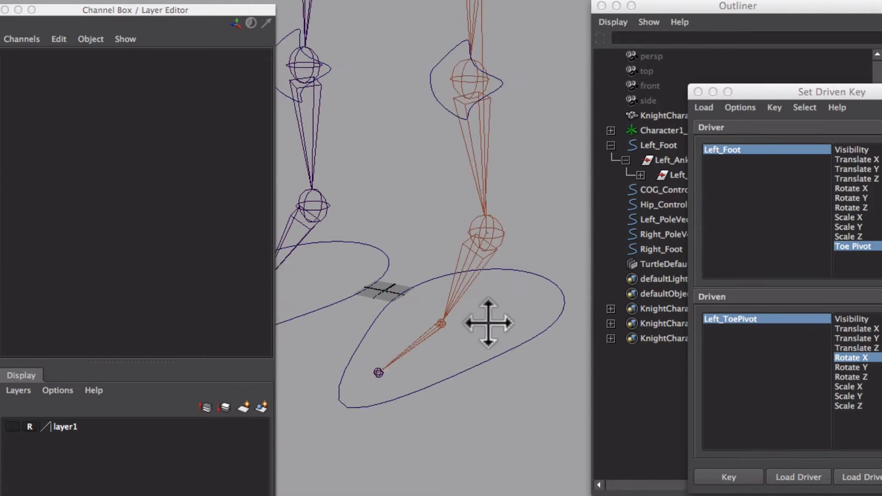
alt+right_drag(488, 321, 475, 330)
mouse_move(475, 330)
alt+mouse_down()
mouse_move(441, 354)
mouse_move(481, 343)
alt+mouse_up()
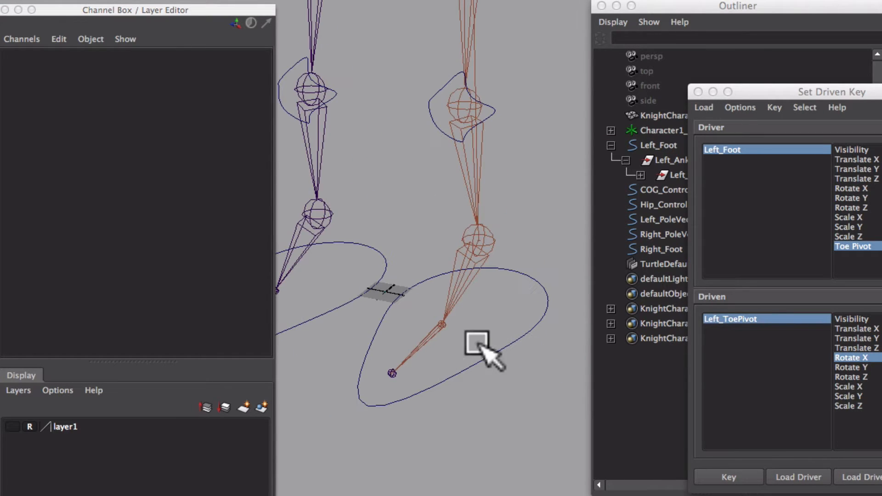
alt+right_drag(477, 343, 497, 353)
alt+drag(486, 366, 465, 366)
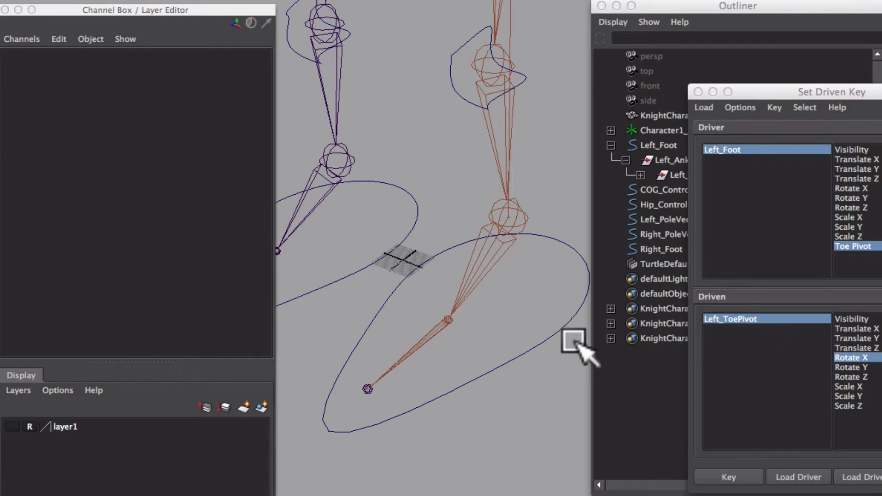
click(482, 398)
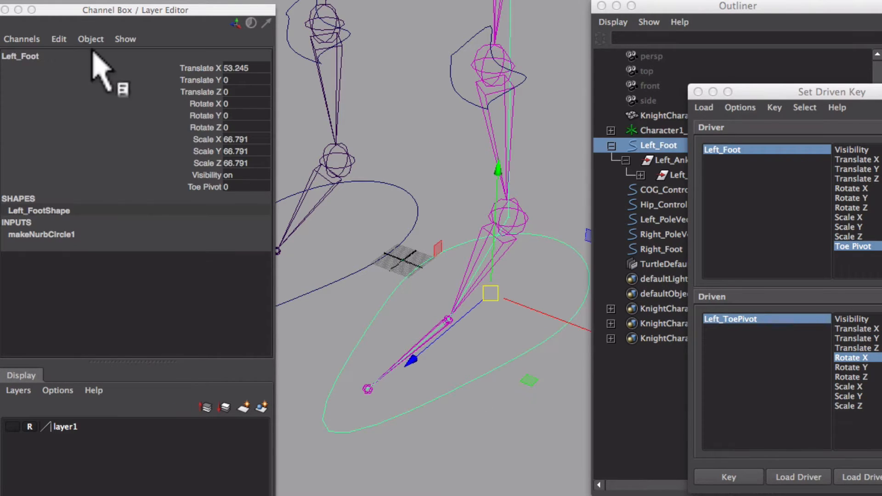
click(59, 39)
click(101, 124)
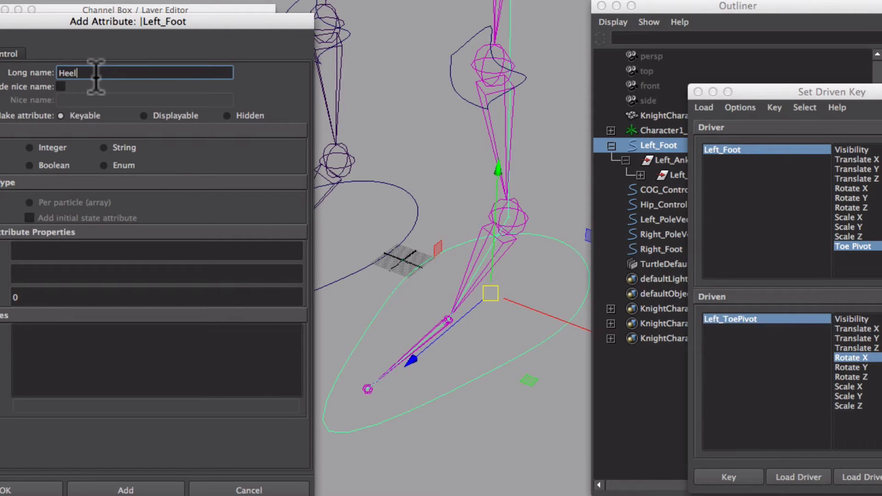
text(HeelLift)
key(Tab)
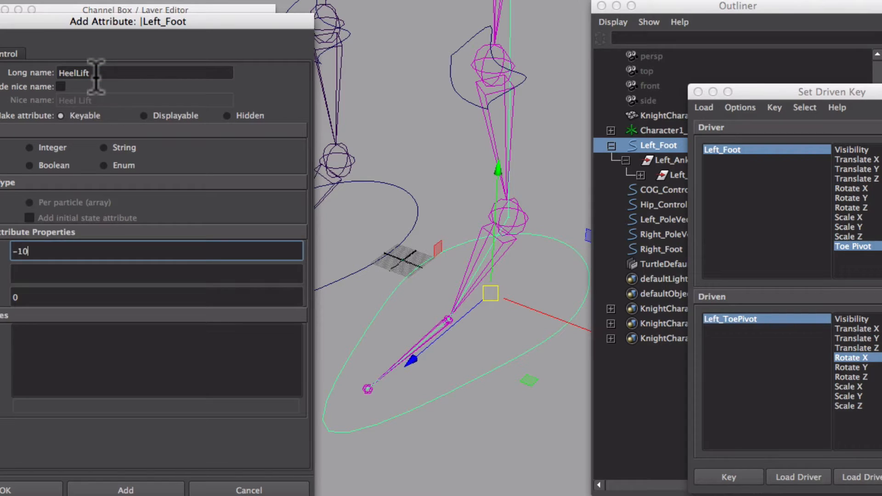
key(Tab)
text(10)
key(Tab)
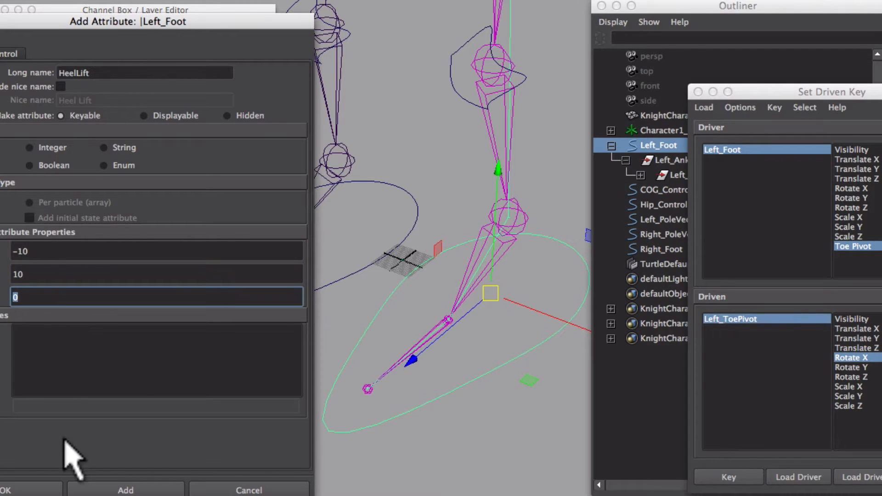
Add a keyable AnklePivot attribute to the Left_Foot control with minimum -10, maximum 10 and default 0
click(129, 74)
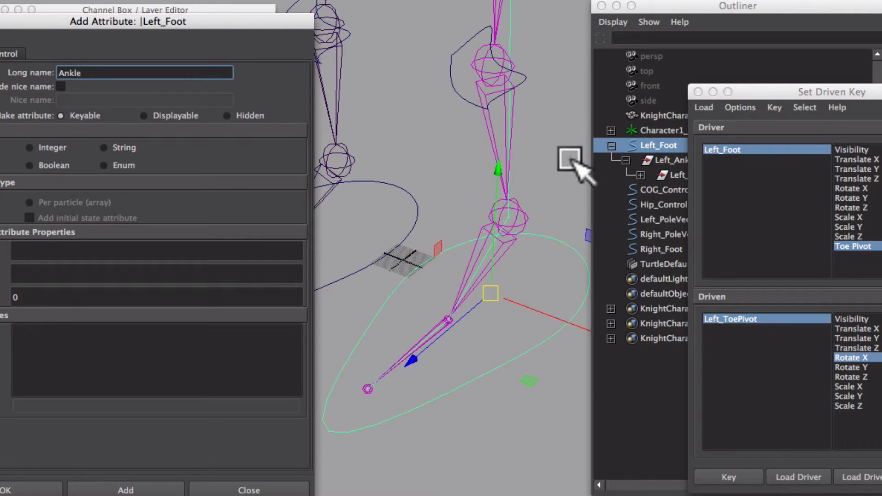
drag(862, 90, 881, 91)
click(103, 73)
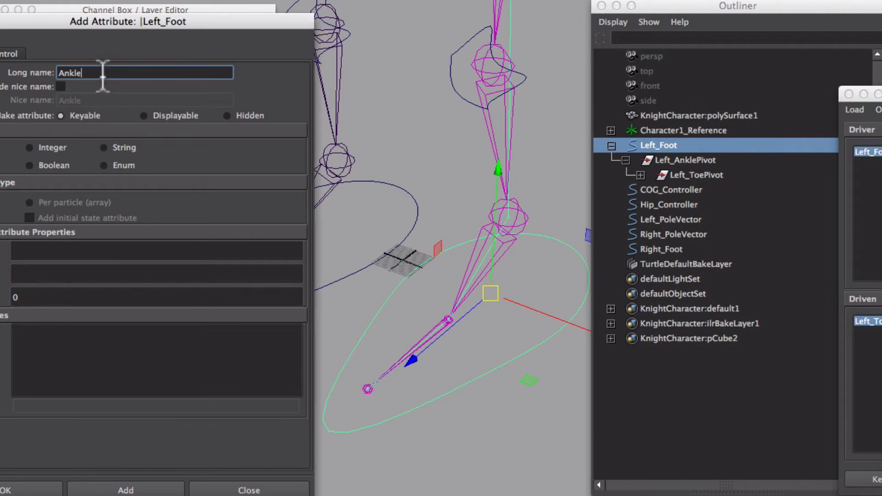
text(Pivot)
key(Tab)
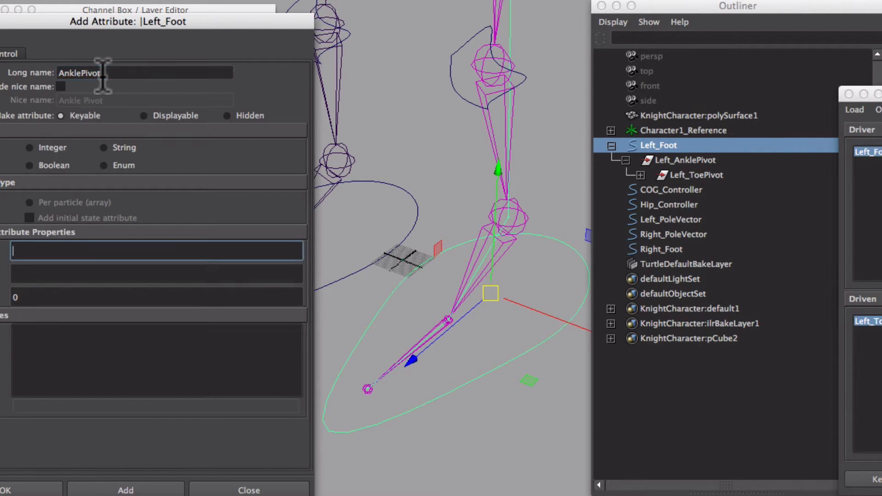
text(-10)
key(Tab)
text(1)
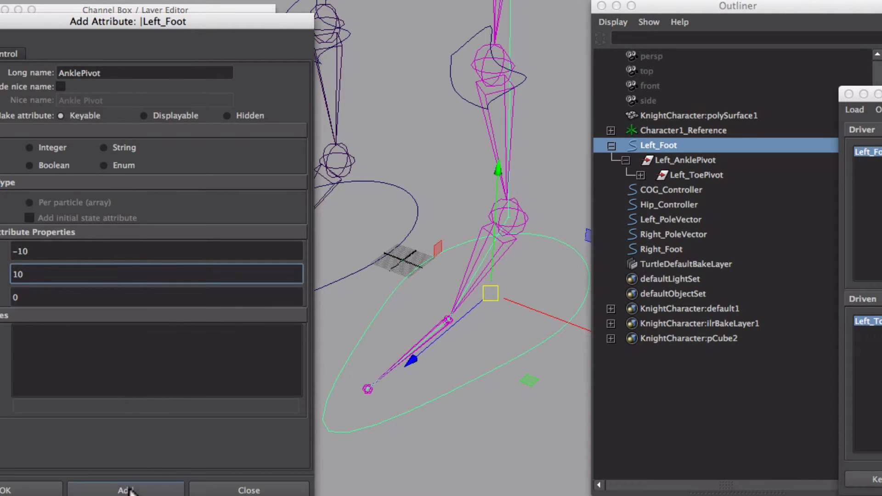
click(248, 490)
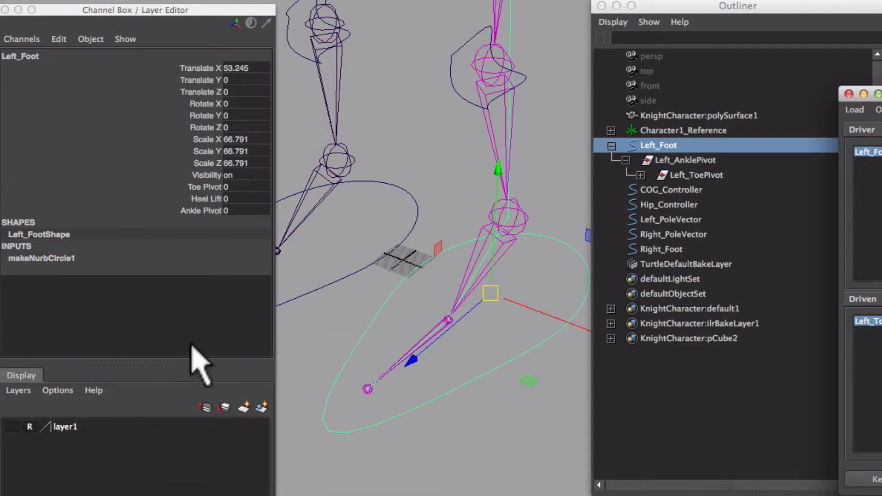
Load the Left_HeelLift group as the driven object and pair Left_Foot's Heel Lift with its Rotate X
click(641, 176)
click(693, 205)
click(881, 479)
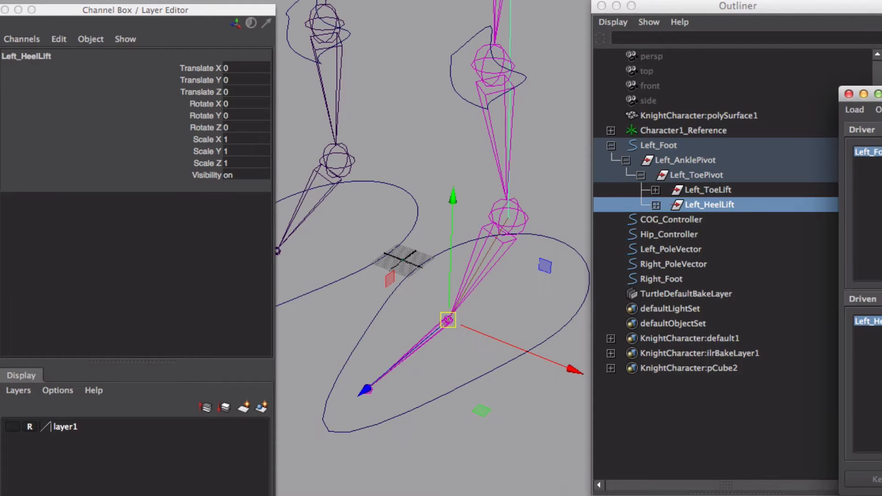
click(582, 261)
drag(881, 95, 809, 77)
click(851, 237)
click(845, 340)
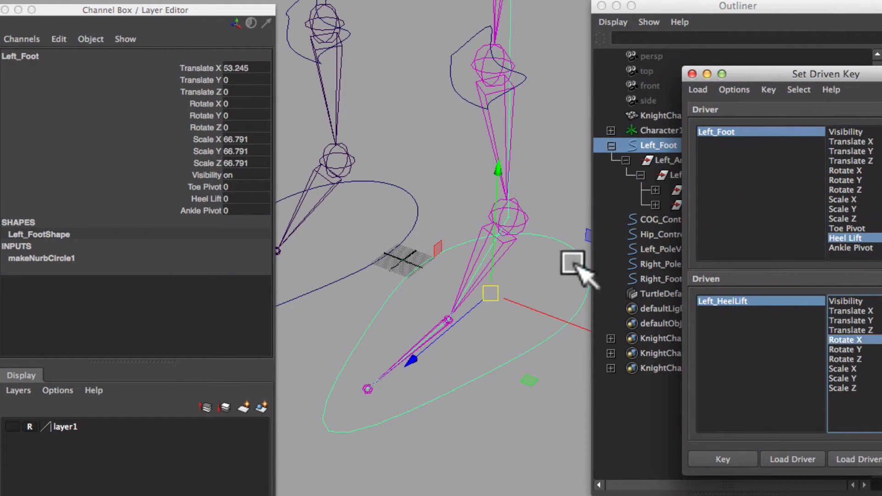
Try rotating the Left_HeelLift group about X to lift the heel, and undo the rotation
click(676, 176)
click(694, 203)
key(e)
drag(410, 248, 323, 367)
alt+drag(448, 333, 383, 276)
drag(374, 259, 369, 280)
alt+drag(370, 280, 414, 279)
click(881, 442)
alt+middle_drag(379, 247, 343, 235)
drag(343, 235, 519, 225)
key(ctrl+z)
key(w)
click(538, 340)
click(207, 199)
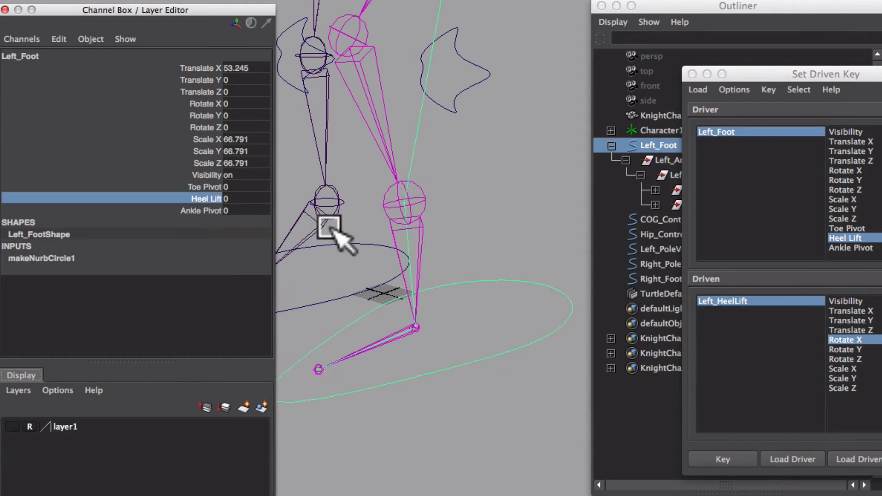
key(ctrl+z)
key(ctrl+z)
Adjust Left_Foot's Heel Lift and set a driven key for Rotate X of the Left_HeelLift group
click(480, 354)
click(209, 199)
middle_drag(340, 213, 85, 134)
click(675, 205)
click(206, 104)
click(881, 441)
click(724, 460)
Set Left_Foot's Heel Lift to -10, rotate Left_HeelLift to about -48.525 in X, and set a driven key
click(511, 352)
click(210, 199)
click(676, 202)
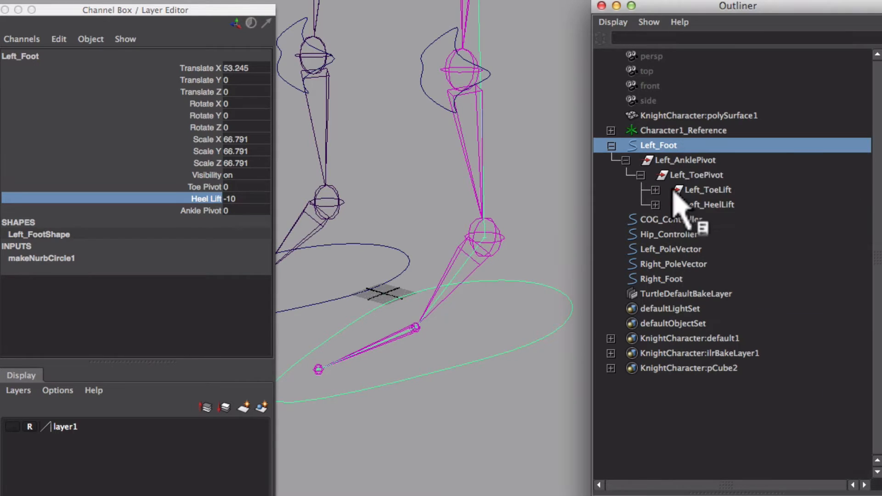
click(206, 104)
middle_drag(343, 138, 532, 166)
click(881, 321)
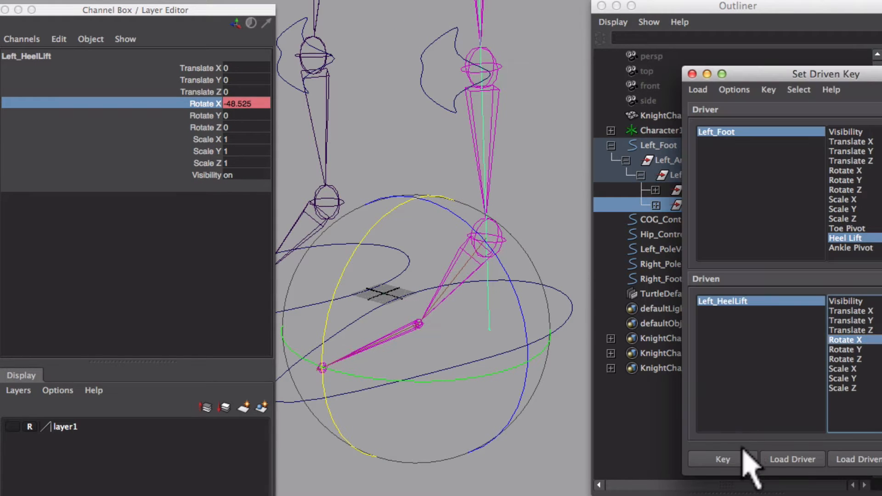
click(737, 455)
Reset the Left_Foot control's Heel Lift to 0
click(546, 283)
click(232, 199)
text(0)
key(Return)
Load the Left_AnklePivot group as the driven object for Left_Foot's Ankle Pivot attribute
click(215, 210)
middle_drag(333, 184, 382, 192)
drag(799, 74, 881, 86)
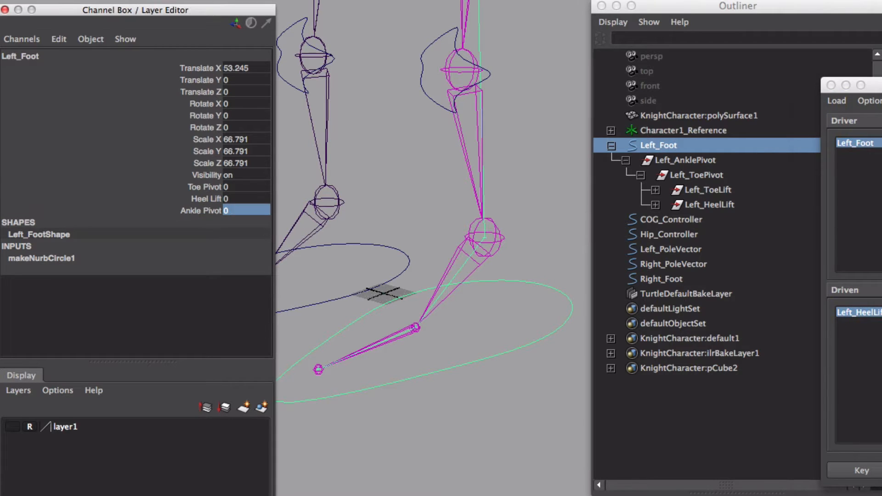
click(685, 160)
click(881, 471)
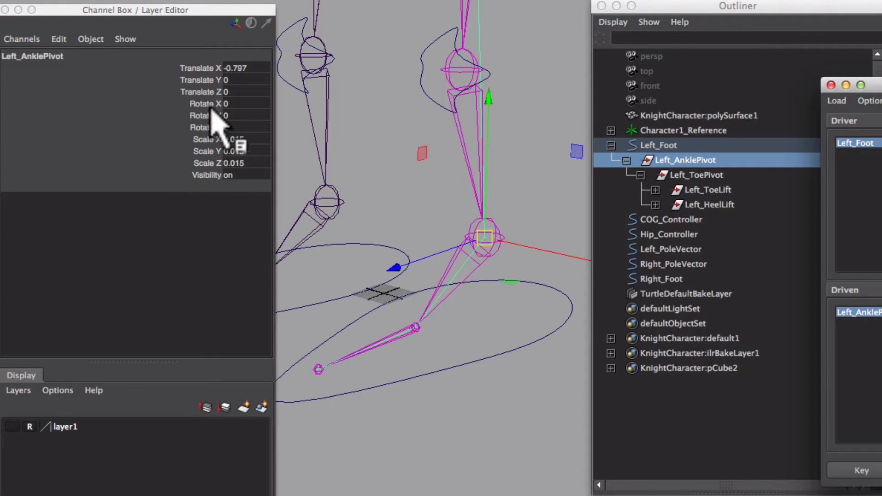
Set Left_Foot's Ankle Pivot to -10, rotate Left_AnklePivot to about 59.44 in X, and set a driven key
click(526, 289)
click(242, 210)
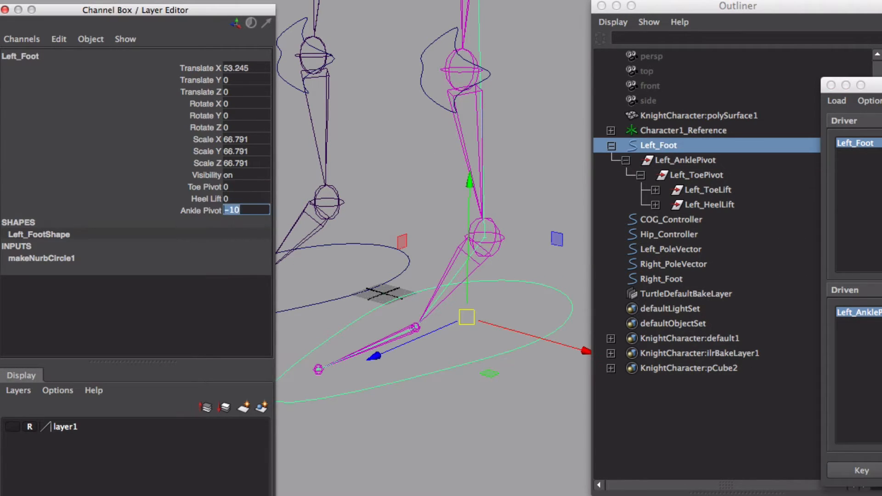
click(694, 161)
click(205, 104)
drag(433, 142, 402, 283)
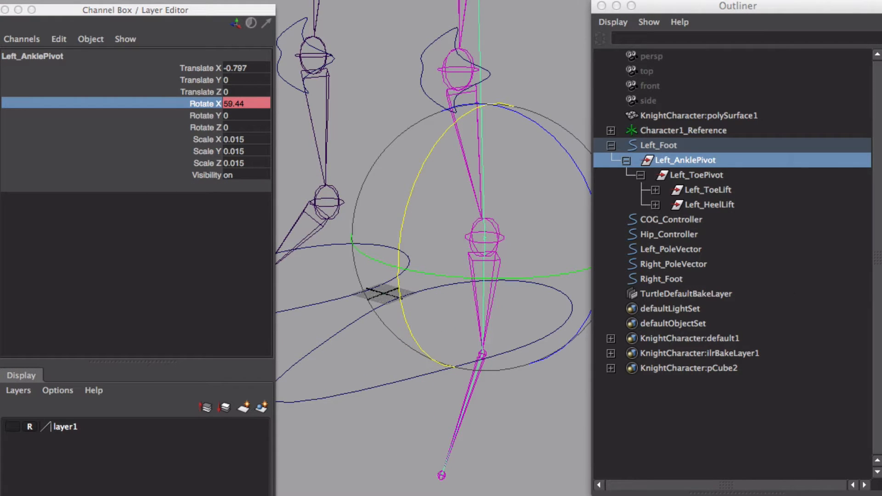
click(881, 471)
Set Left_Foot's Ankle Pivot to 10, rotate the Left_AnklePivot group so the toes point up, and set a driven key
click(372, 318)
click(246, 211)
text(10)
key(Return)
click(720, 204)
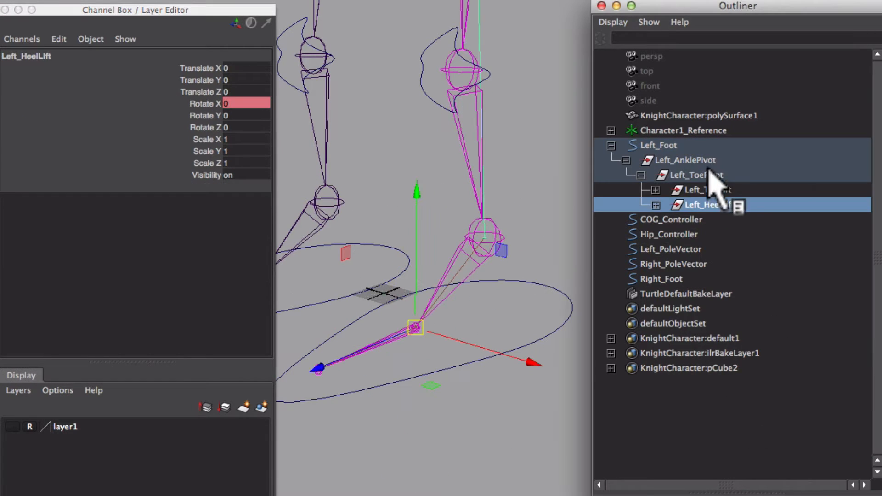
click(708, 162)
key(e)
drag(415, 174, 425, 92)
click(872, 465)
Reset Left_Foot's Ankle Pivot to 0 and add a keyable ToeLift attribute with minimum -10 and maximum 10
click(659, 145)
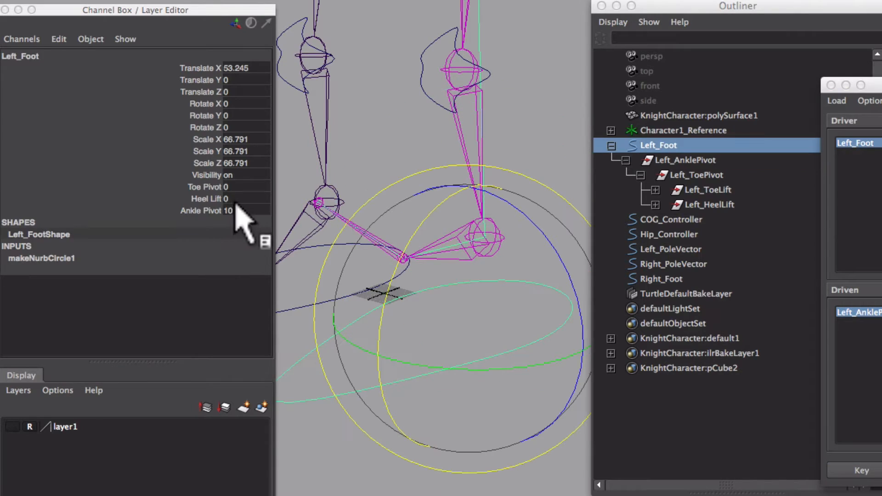
click(59, 39)
click(103, 124)
text(ToePivot)
key(Tab)
text(-10)
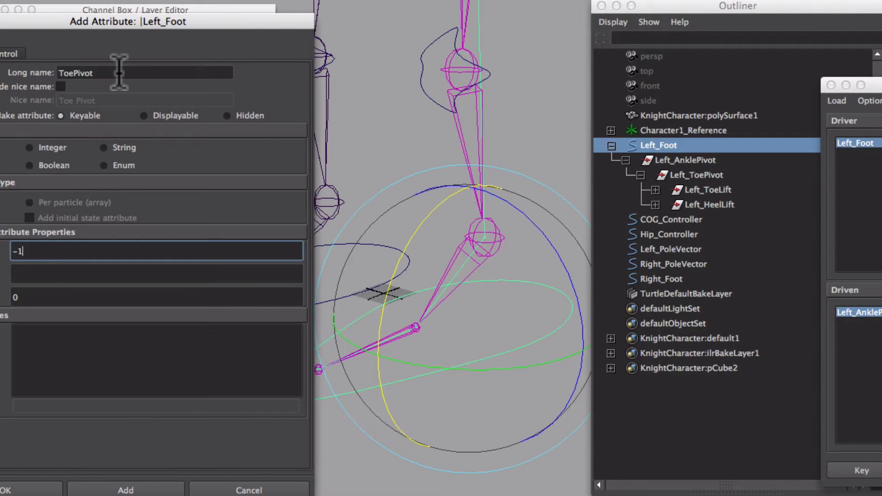
key(Tab)
text(10)
key(Tab)
drag(100, 74, 76, 73)
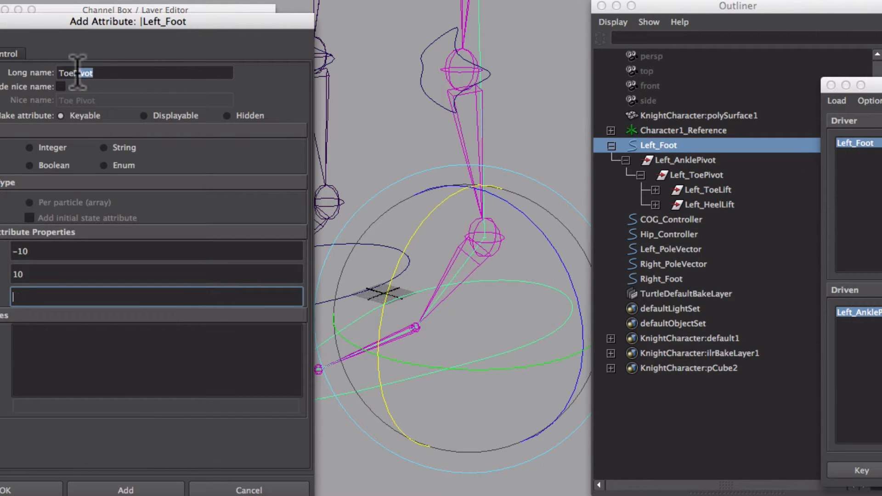
text(Lift)
key(Tab)
key(Tab)
click(53, 488)
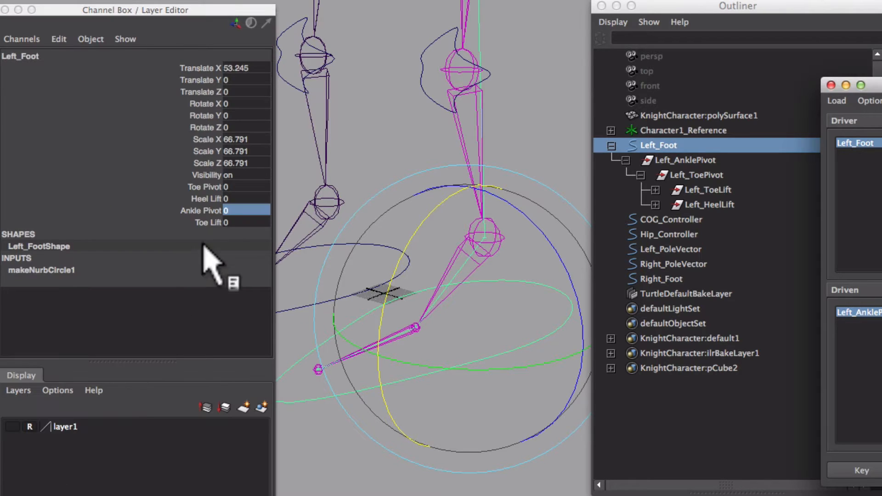
Load the Left_ToeLift group as the driven object for Toe Lift, using its Rotate X
click(208, 223)
click(694, 194)
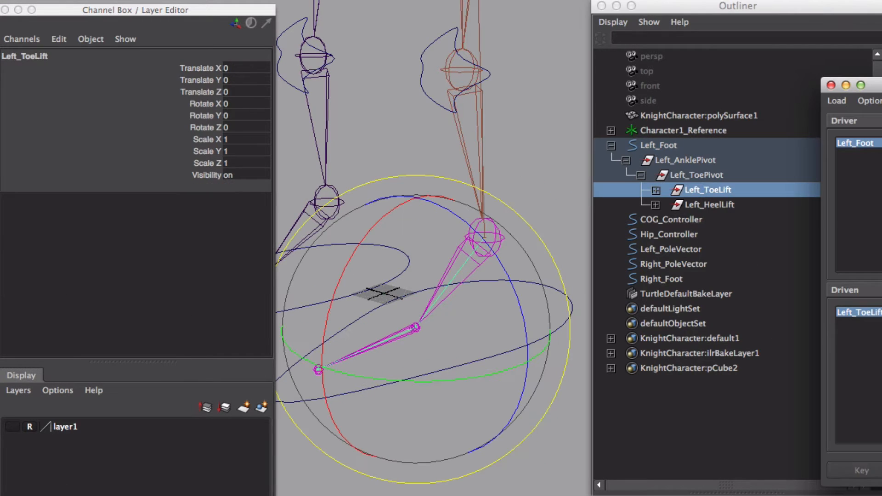
click(199, 105)
Set Left_Foot's Toe Lift to 10, rotate the Left_ToeLift group so the toe bends upward, and set a driven key
click(547, 288)
click(201, 221)
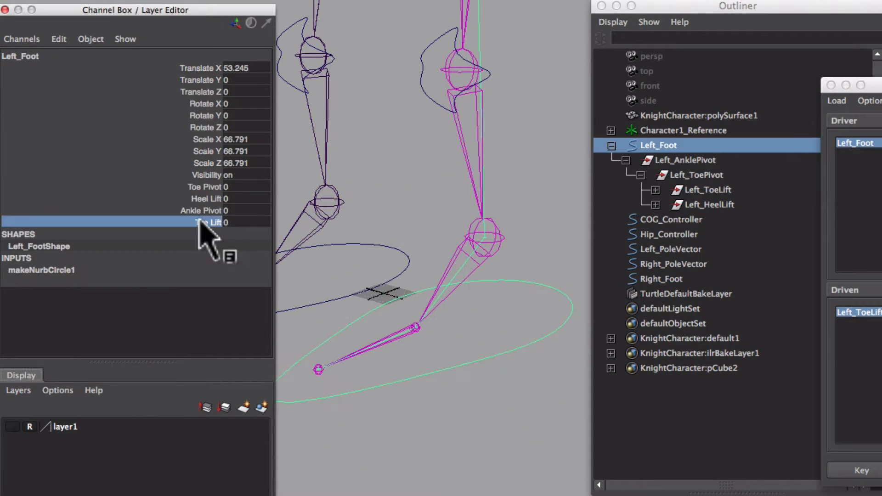
middle_drag(368, 221, 556, 202)
click(705, 192)
click(210, 114)
drag(359, 238, 510, 167)
click(875, 468)
Set Toe Lift to its opposite extreme, rotate Left_ToeLift to about 81.989 in X, and set a driven key
click(546, 337)
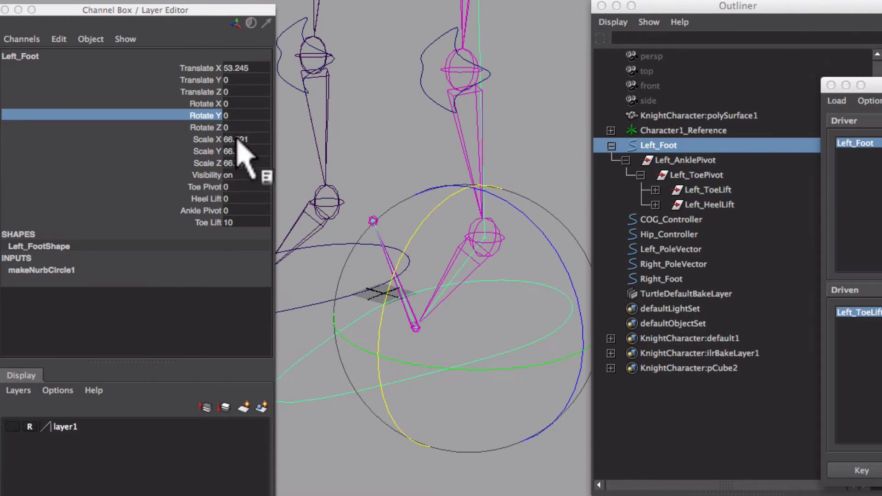
click(248, 222)
click(708, 192)
drag(356, 246, 306, 397)
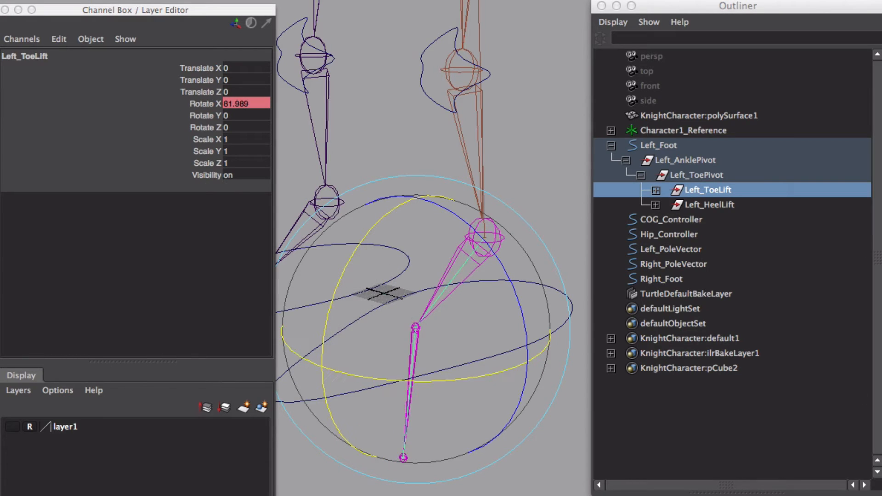
click(873, 469)
Reset the Left_Foot control's Toe Lift to 0 and reselect the control
click(496, 167)
click(505, 281)
click(249, 222)
text(0)
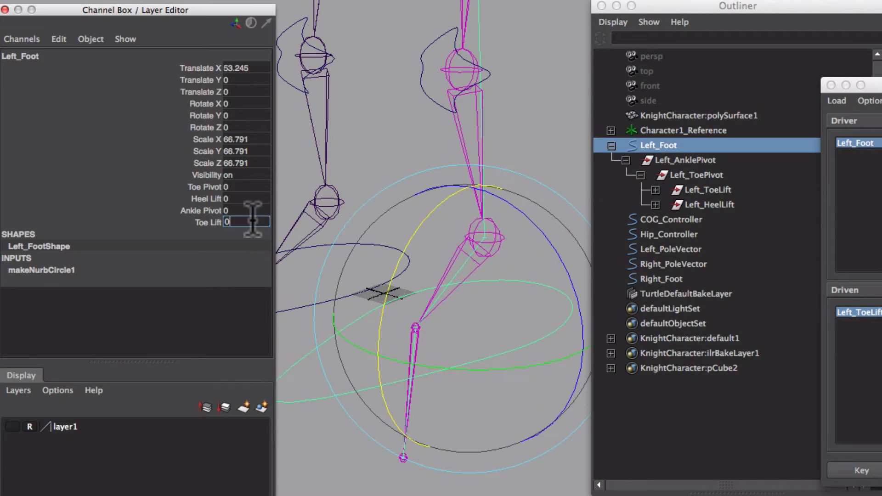
key(Return)
click(555, 121)
click(478, 386)
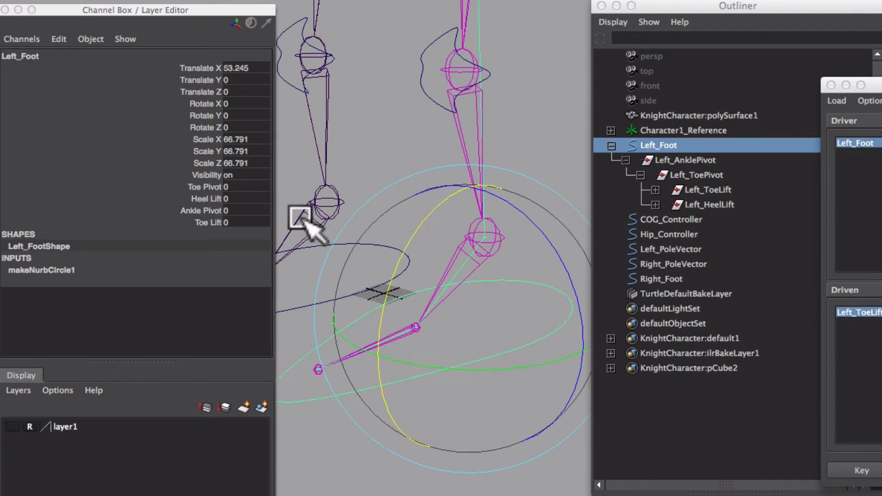
Test Left_Foot's Toe Pivot, Heel Lift, Ankle Pivot and Toe Lift attributes one by one, restoring each value
click(205, 187)
middle_drag(420, 158, 236, 174)
click(207, 199)
middle_drag(419, 191, 527, 189)
key(ctrl+z)
click(198, 211)
middle_drag(369, 203, 142, 267)
key(ctrl+z)
click(211, 223)
middle_drag(456, 220, 286, 278)
key(ctrl+z)
Add a Pole Vector constraint from the Left_PoleVector control to Left_Ankle_IkHandle inside the Left_HeelLift group
alt+middle_drag(443, 207, 415, 286)
alt+right_drag(415, 286, 342, 265)
alt+middle_drag(374, 267, 400, 303)
alt+right_drag(401, 304, 388, 275)
key(w)
click(430, 237)
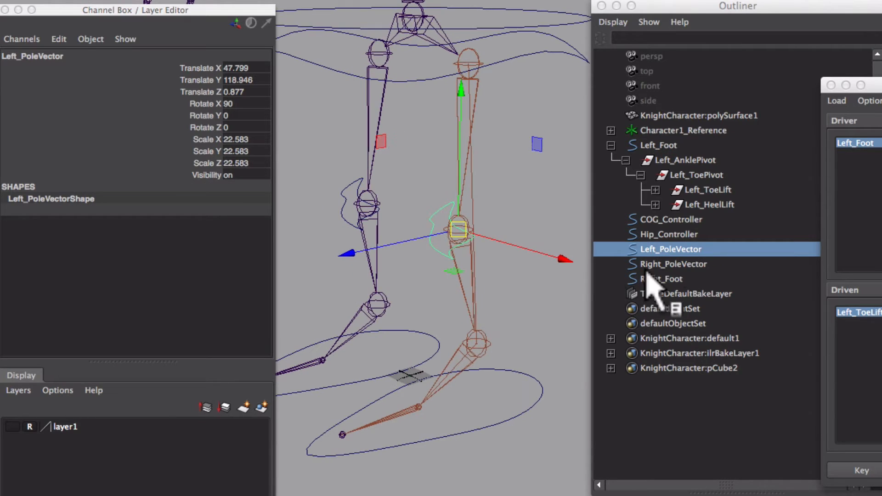
click(656, 204)
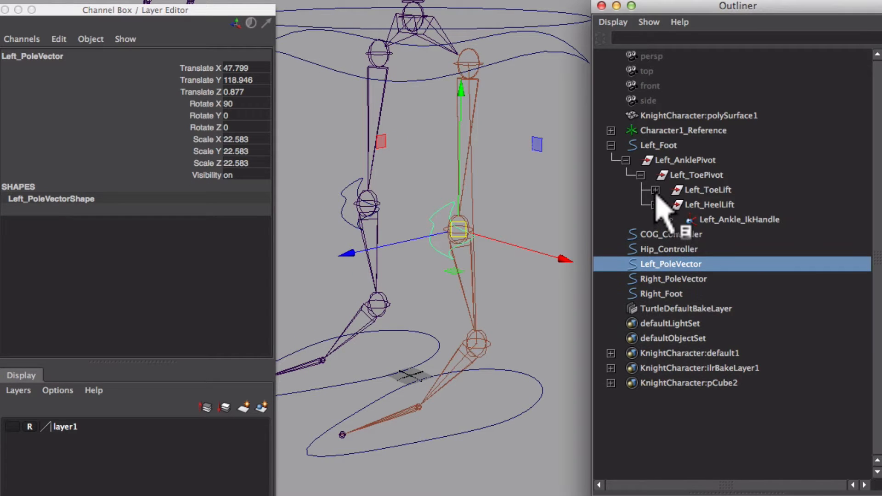
click(708, 220)
alt+middle_drag(514, 268, 489, 292)
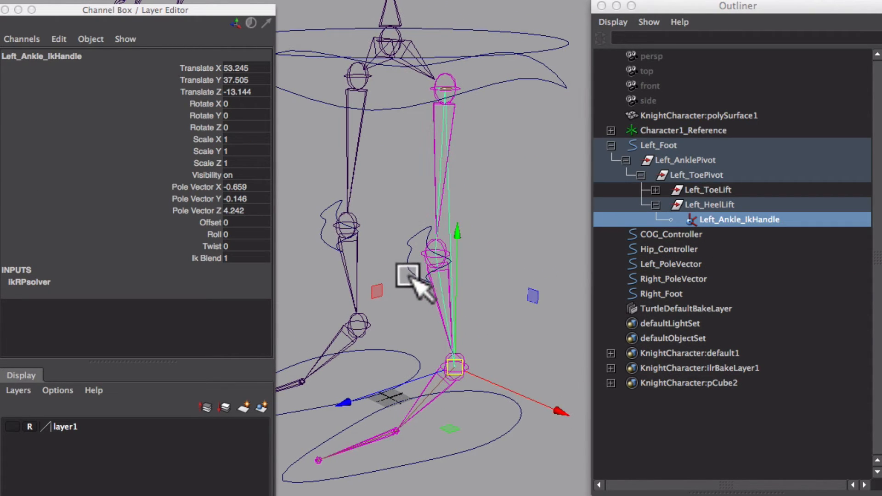
click(410, 273)
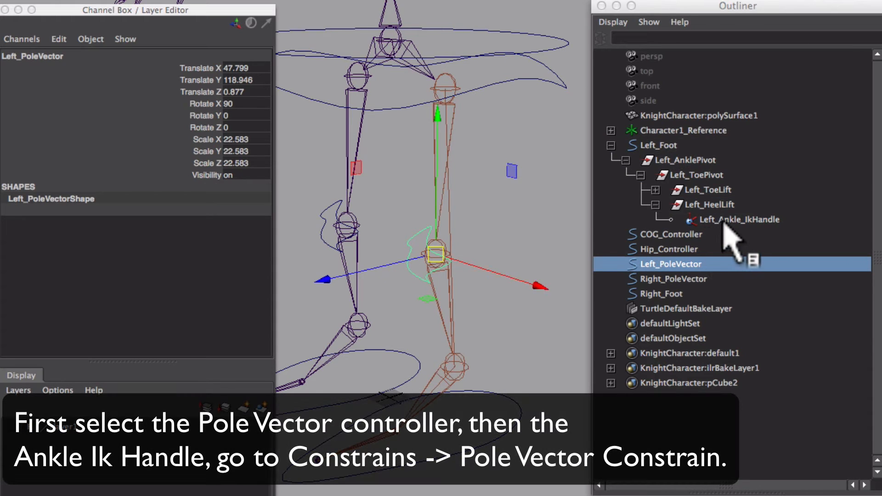
ctrl+click(724, 221)
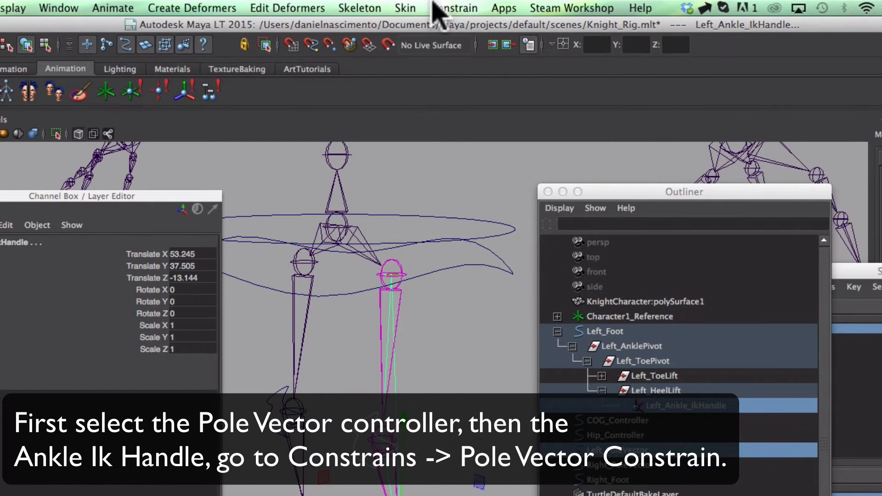
click(455, 7)
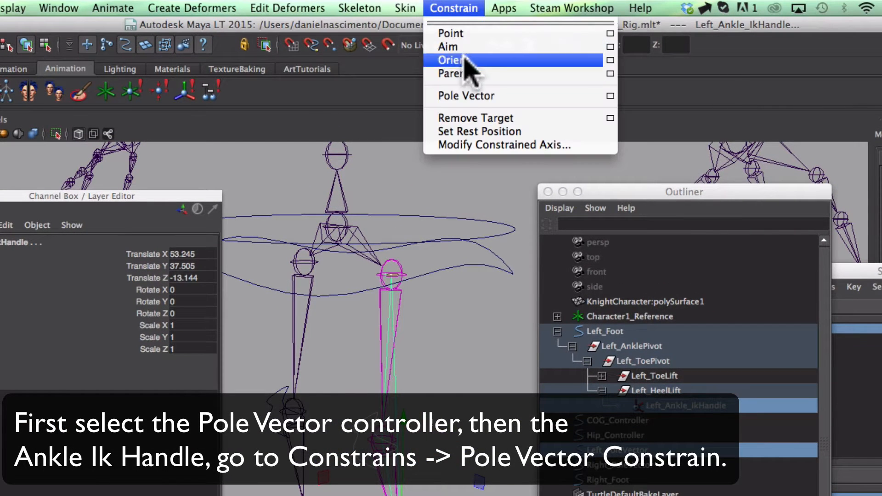
click(469, 96)
Test the knee by moving Left_PoleVector, undo the trial moves, and place it in front of the legs at about 35.415, 131.62, 94.224
click(356, 361)
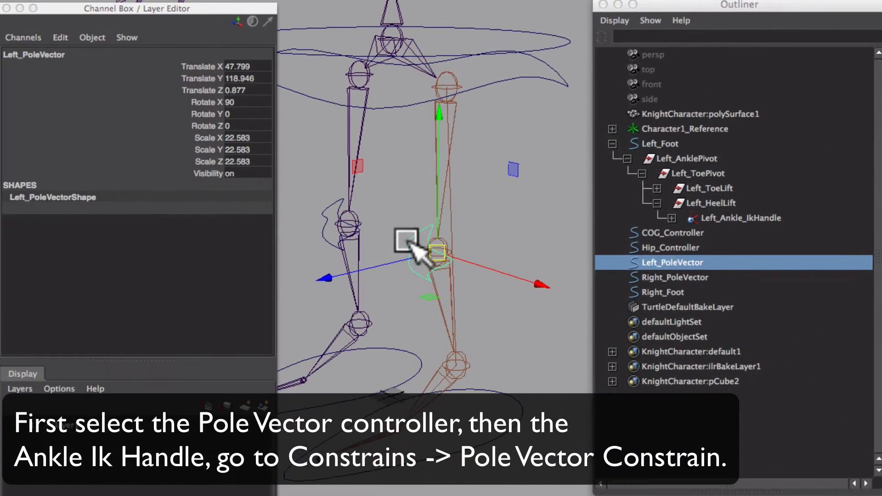
drag(411, 248, 322, 406)
key(super+z)
mouse_move(386, 389)
alt+mouse_down()
mouse_move(317, 370)
mouse_move(401, 394)
alt+mouse_up()
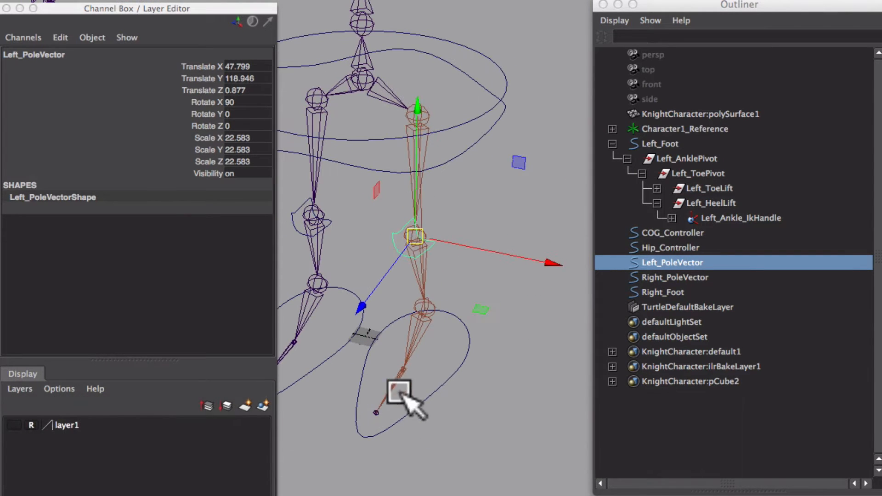
middle_drag(406, 392, 342, 435)
key(super+z)
alt+drag(408, 429, 344, 405)
alt+middle_drag(351, 402, 444, 419)
middle_drag(450, 409, 338, 390)
Test the left leg's bend by moving the Left_Foot control to about 43.006, 37.117, -1.786
drag(508, 450, 472, 435)
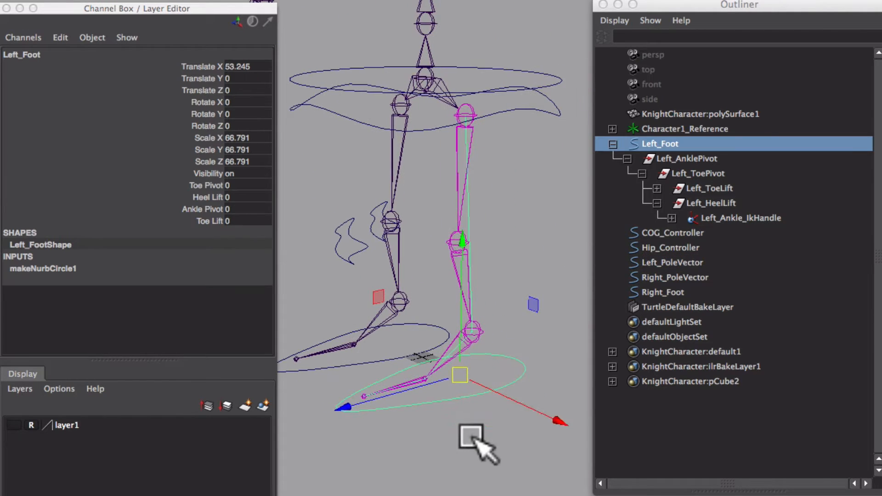
middle_drag(475, 440, 464, 402)
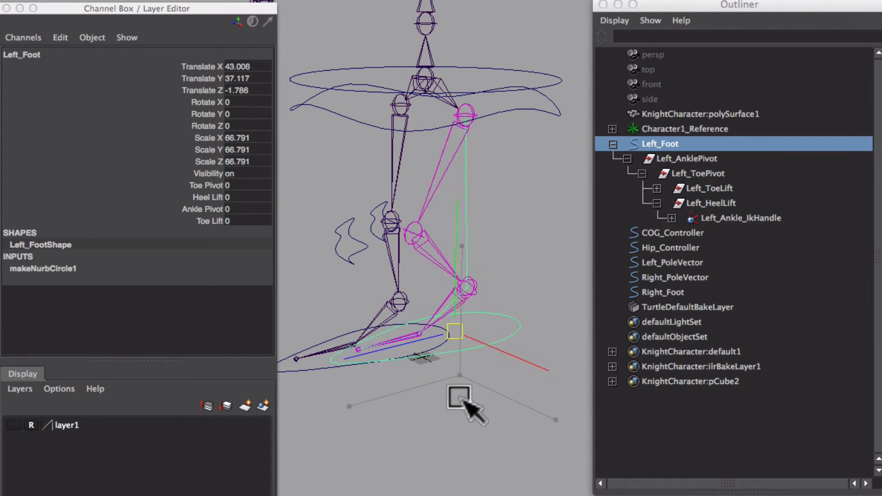
alt+drag(461, 398, 520, 398)
drag(361, 273, 354, 236)
middle_drag(363, 323, 432, 350)
click(434, 347)
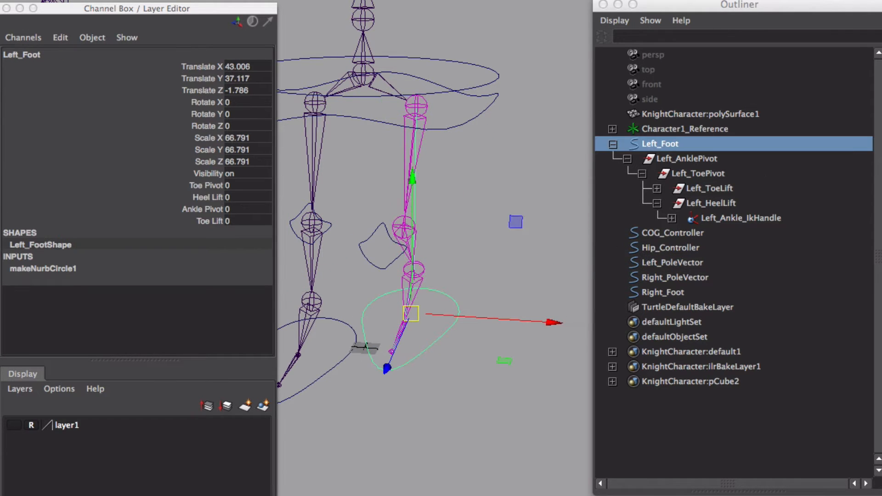
alt+right_drag(434, 347, 425, 348)
drag(881, 108, 881, 146)
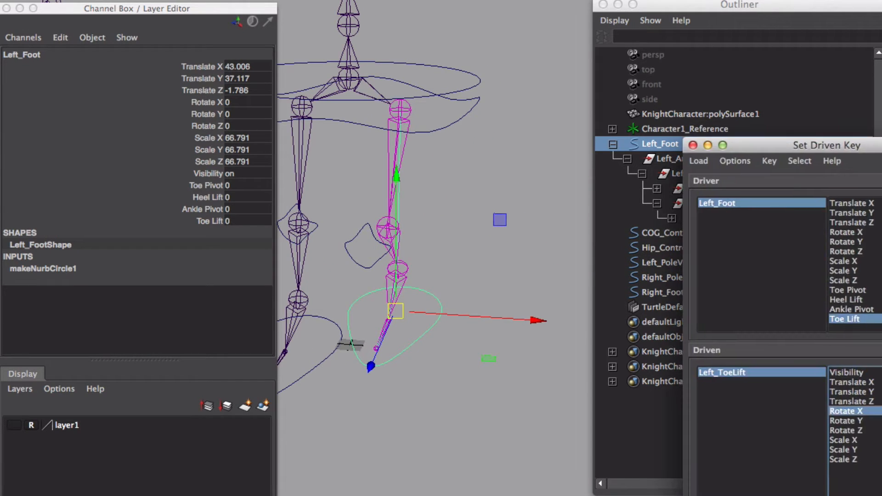
click(520, 257)
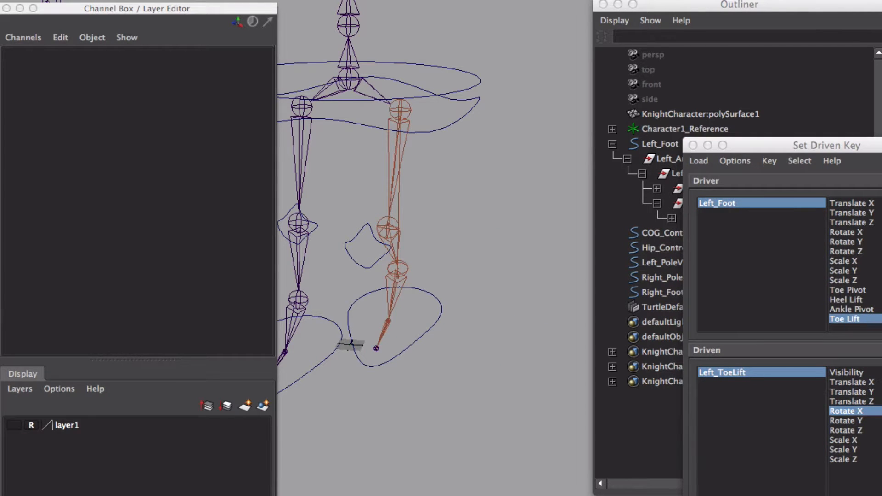
scroll(388, 248, up, 1)
click(456, 338)
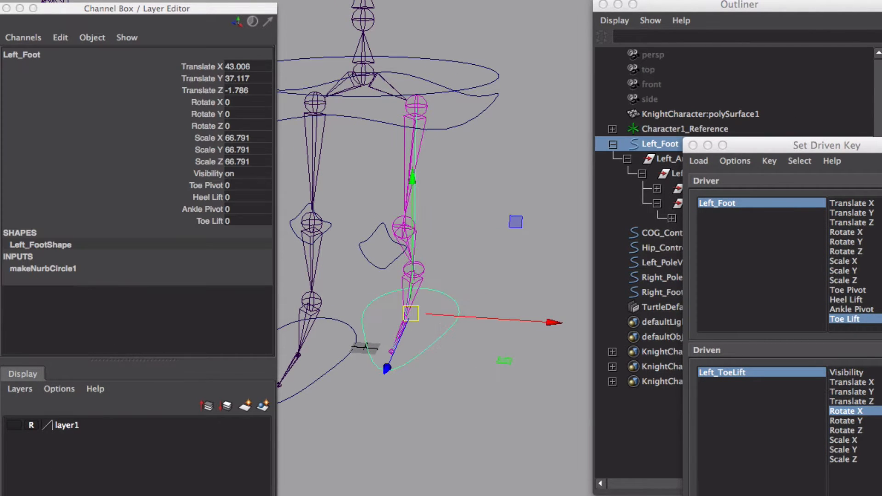
scroll(435, 248, down, 1)
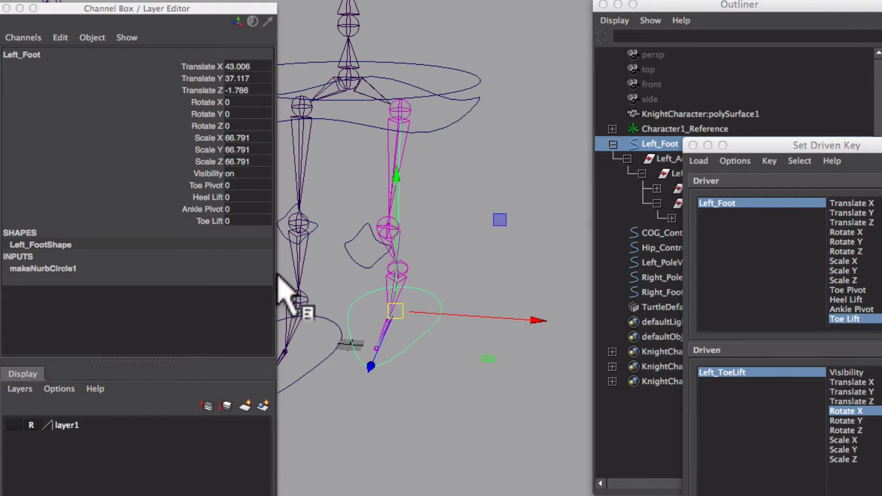
Set Translate X, Y, Z and Rotate X to 0 on Left_PoleVector and Left_Foot together
click(351, 251)
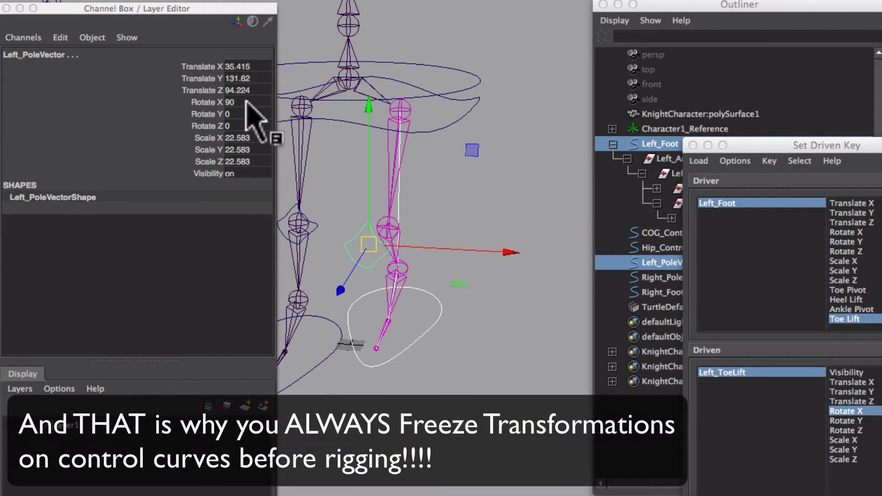
drag(246, 102, 240, 66)
text(0)
key(Return)
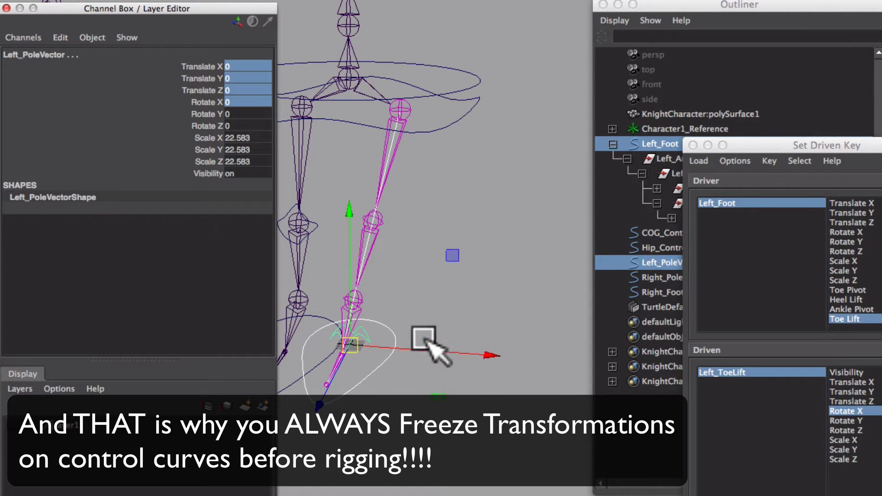
click(437, 301)
Undo the zeroed control values and the test move of Left_Foot
alt+middle_drag(489, 331, 499, 331)
alt+drag(498, 331, 395, 371)
key(ctrl+z)
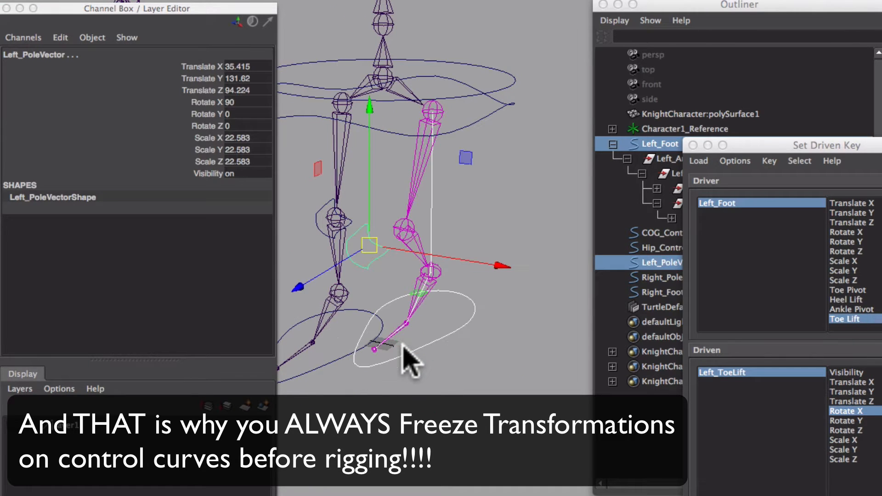
key(ctrl+z)
key(ctrl+z)
key(ctrl+z)
key(ctrl+z)
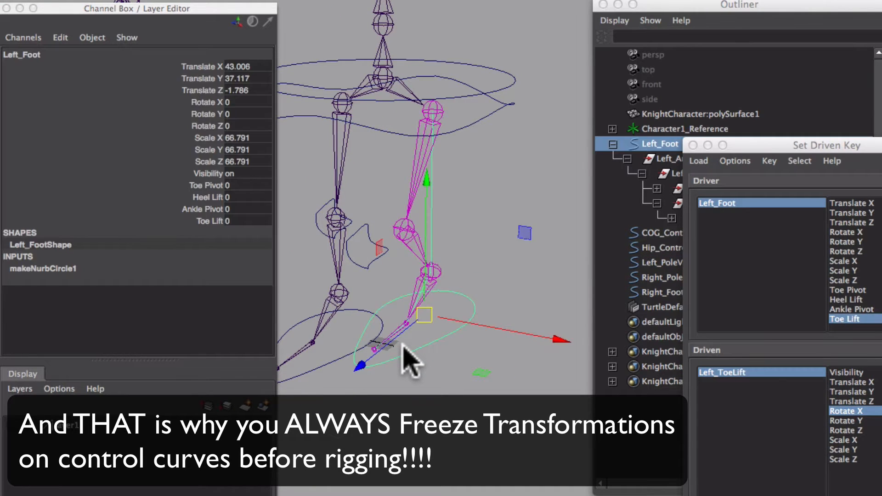
key(ctrl+z)
alt+drag(474, 396, 456, 360)
click(500, 409)
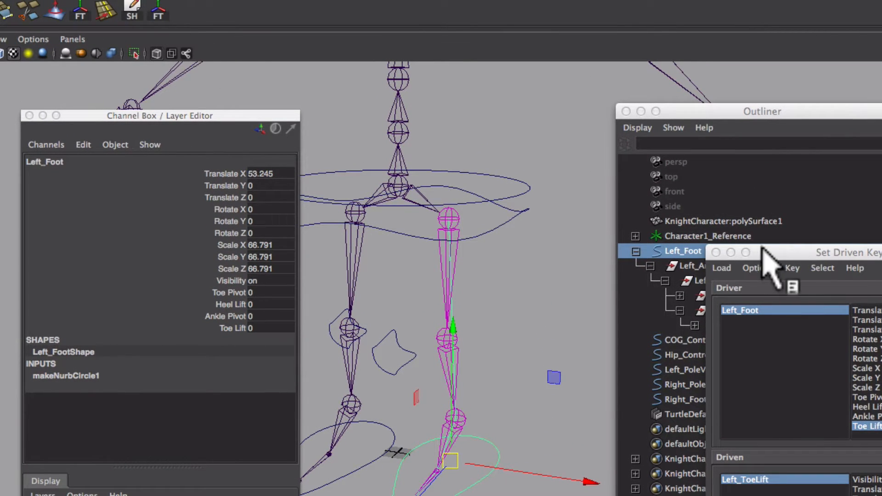
Unparent the Left_AnklePivot group from Left_Foot so it sits at the scene's top level, and select the control curves
click(710, 266)
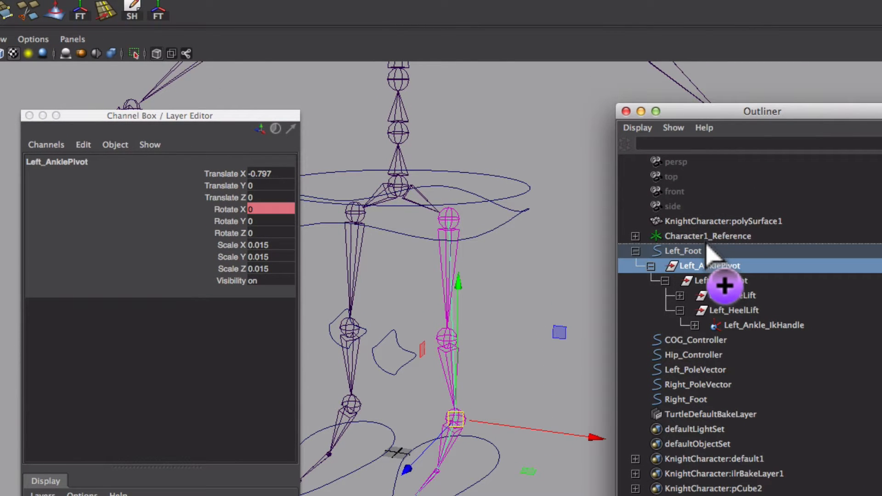
middle_drag(708, 243, 708, 244)
click(699, 264)
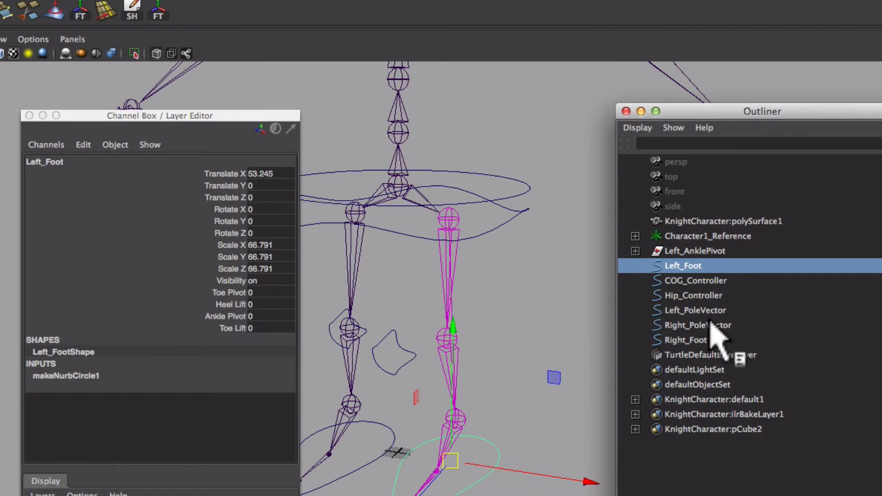
shift+click(697, 336)
Move the Left_PoleVector control back onto the left knee at about 48.103, 118.959, 0.921
click(385, 347)
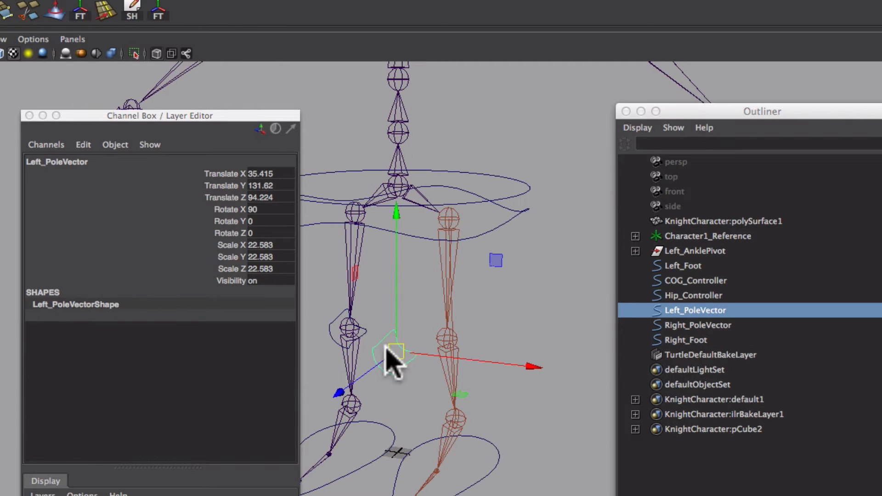
alt+middle_drag(387, 297, 388, 305)
alt+drag(388, 305, 353, 321)
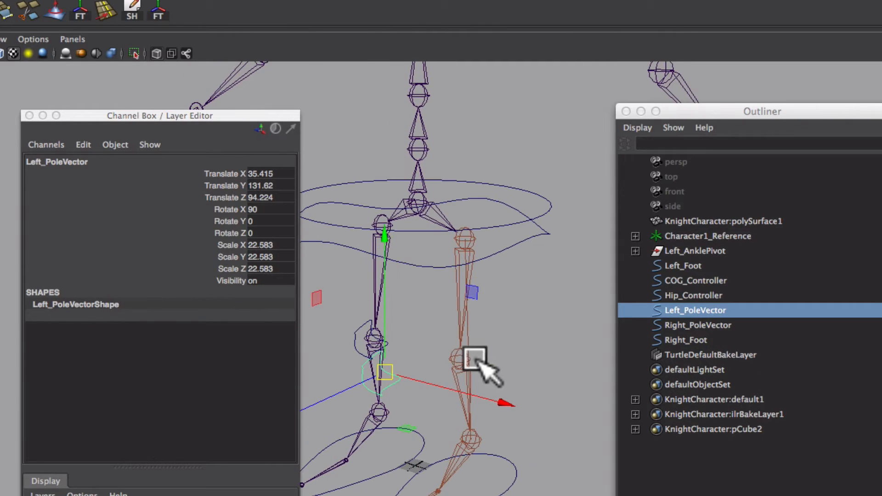
alt+drag(399, 359, 412, 335)
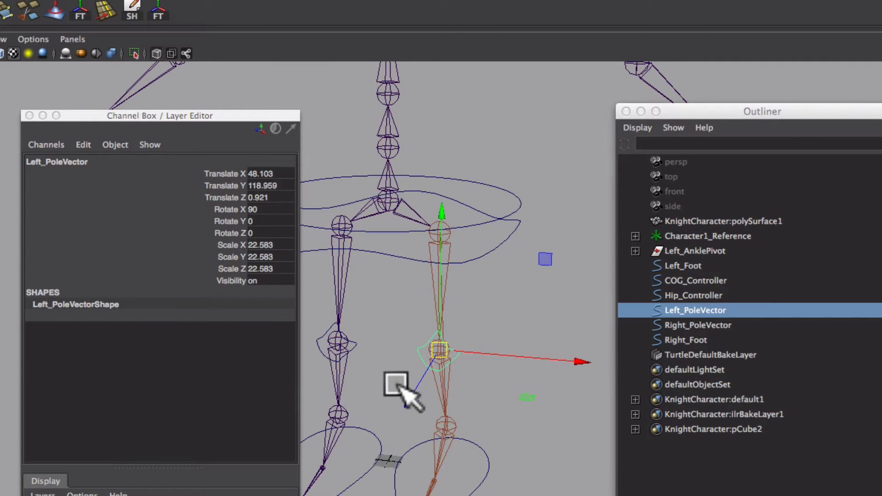
alt+middle_drag(396, 385, 405, 368)
Freeze transformations on the six controls from Left_Foot through Right_Foot, and check the values of Left_PoleVector and Left_Foot
click(672, 339)
shift+click(674, 266)
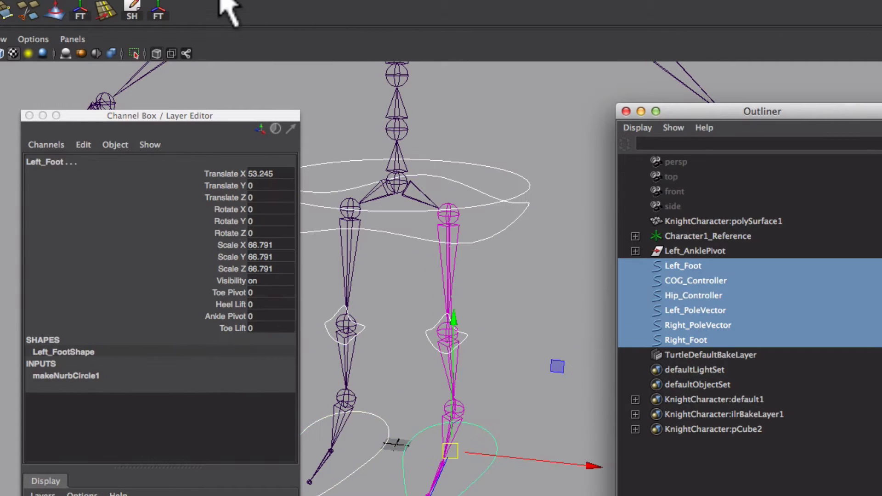
click(157, 12)
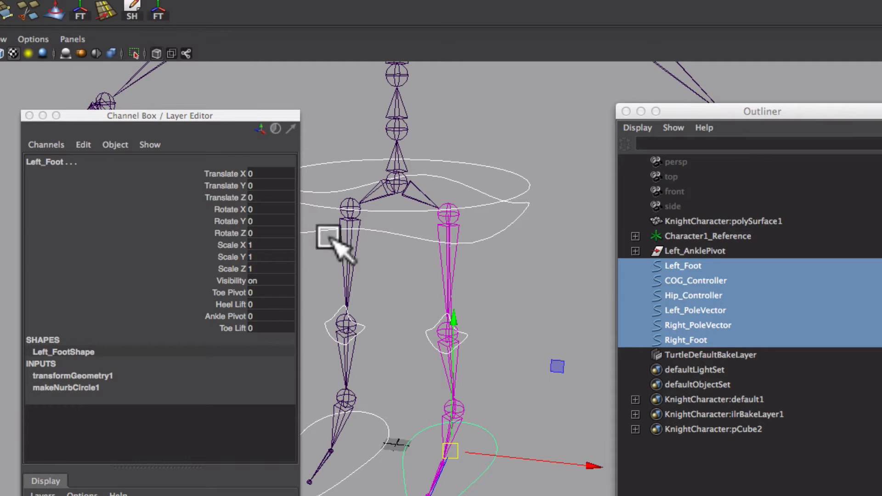
click(448, 338)
alt+drag(422, 323, 437, 347)
click(446, 327)
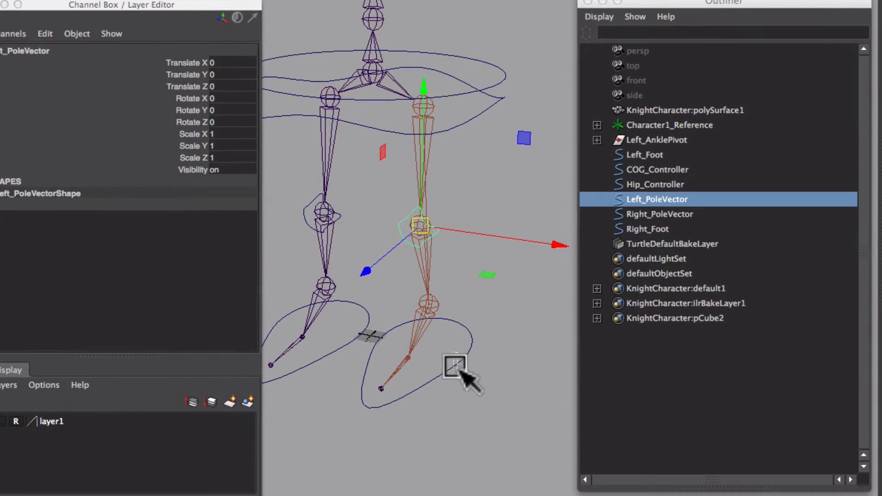
click(493, 464)
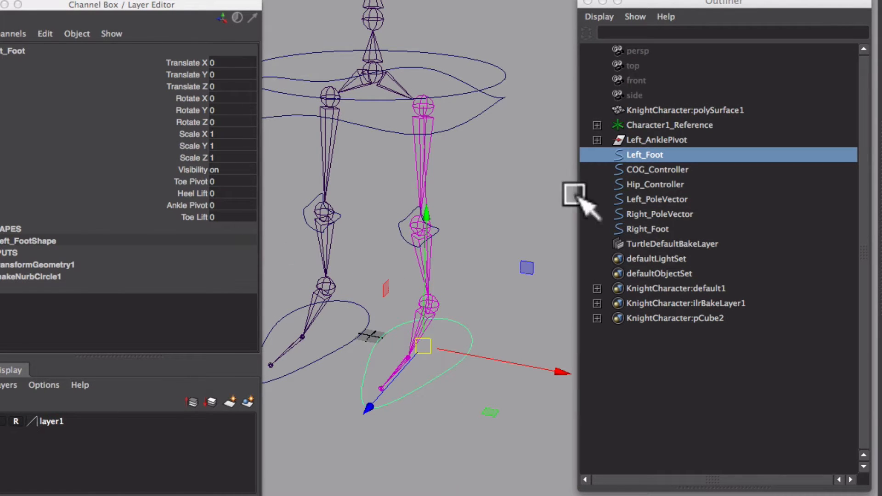
Try parenting Left_AnklePivot under Left_Foot, and undo it
click(657, 139)
middle_drag(656, 140, 663, 153)
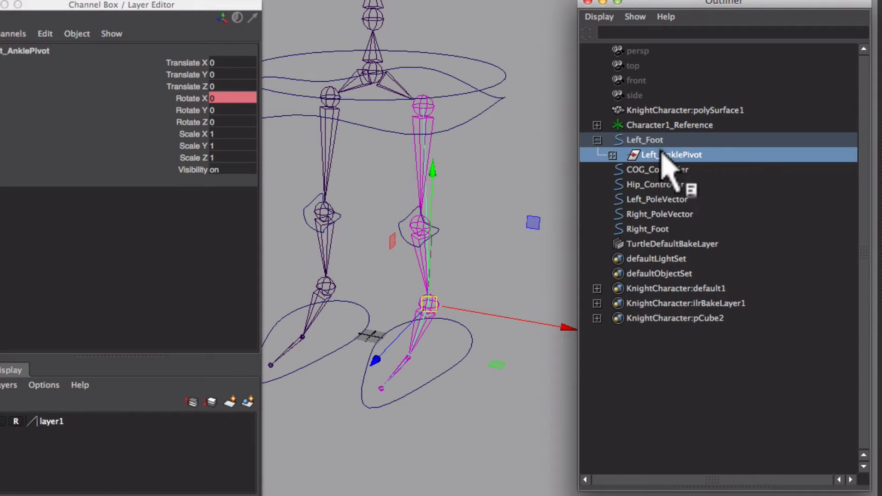
key(ctrl+z)
Duplicate the Left_Foot control, offset the copy to about -29.663 in X, and delete the old Right_Foot control
click(656, 152)
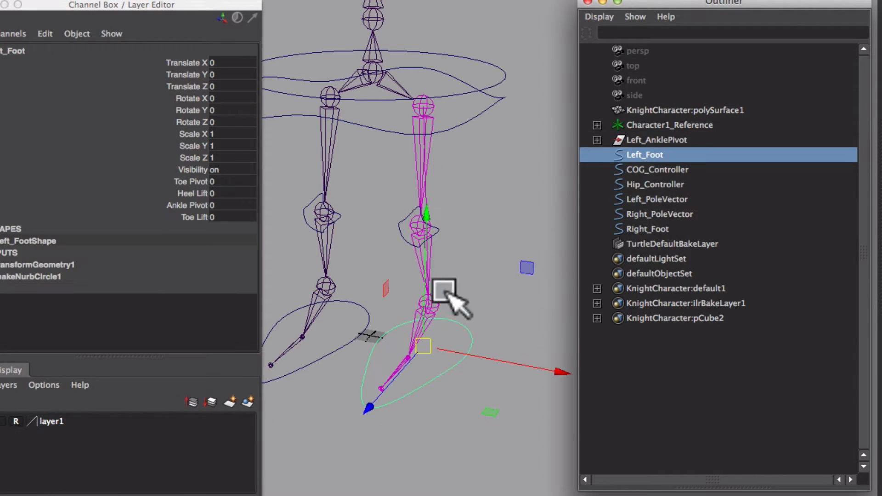
key(ctrl+d)
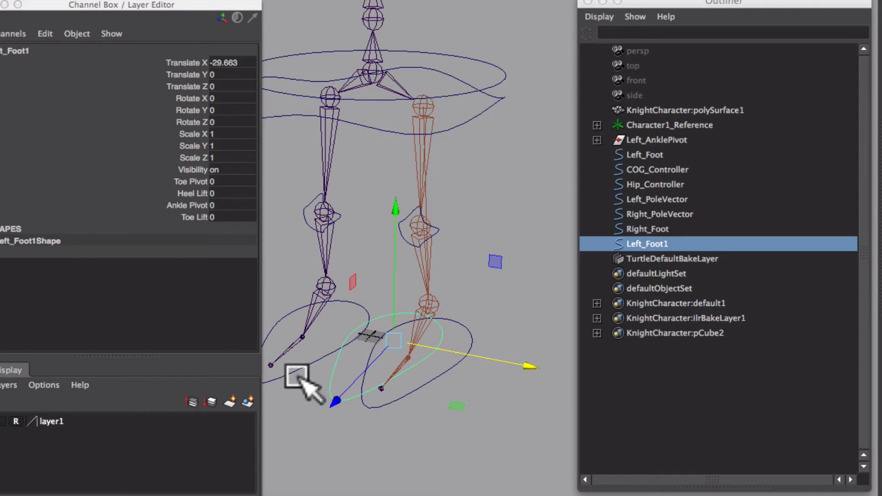
click(299, 376)
key(Delete)
Move the Left_Foot1 duplicate onto the right foot with Translate X at -106.491
click(341, 365)
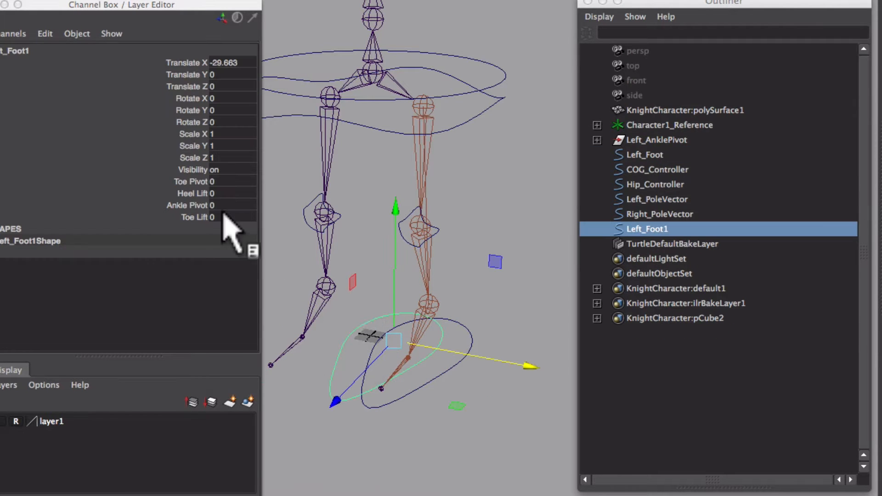
click(195, 205)
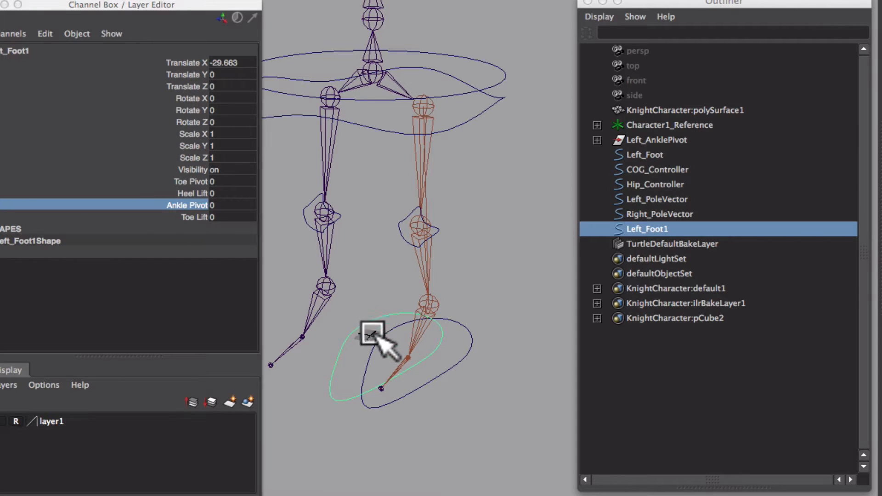
mouse_move(377, 336)
alt+mouse_down()
mouse_move(418, 316)
mouse_move(361, 321)
mouse_move(374, 349)
alt+mouse_up()
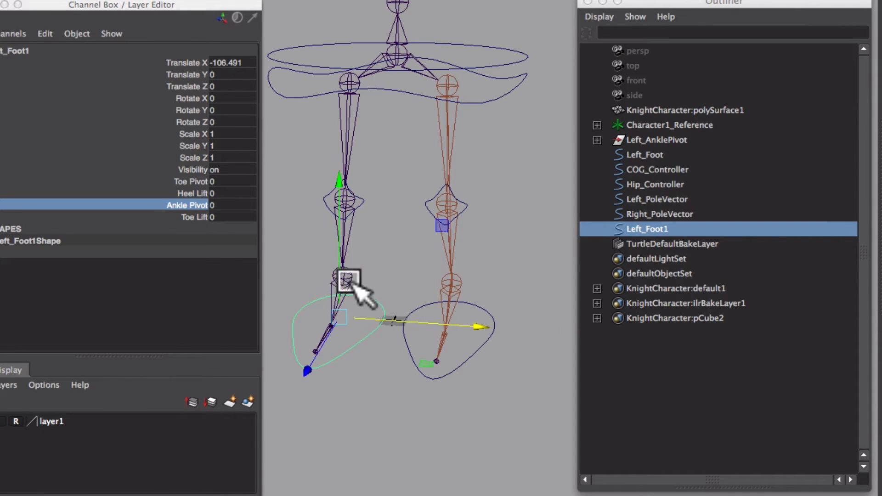
Rename the Left_Foot1 control as Right_Foot and freeze its transformations
click(57, 48)
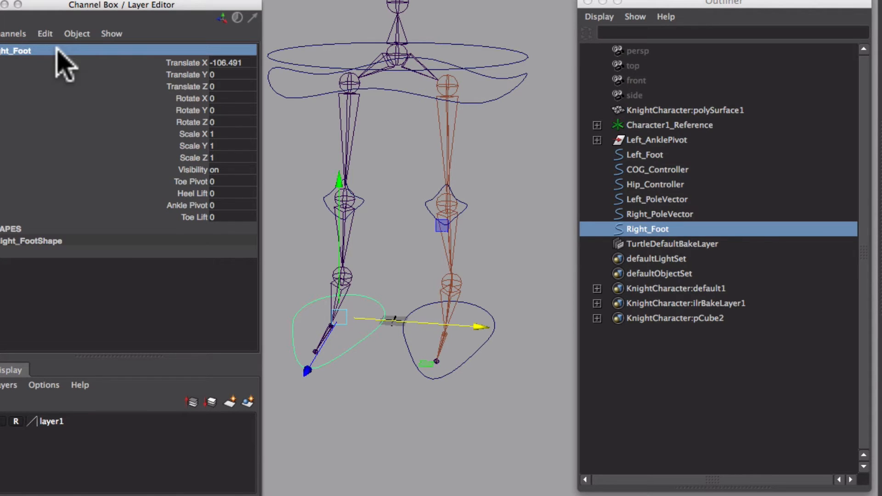
click(508, 207)
alt+drag(461, 251, 413, 249)
drag(402, 320, 428, 299)
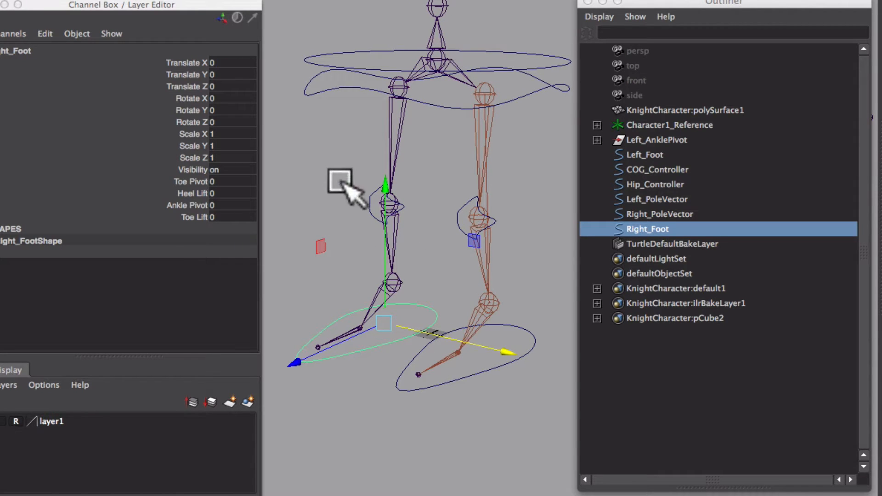
Parent the Left_AnklePivot group under the Left_Foot control
click(641, 140)
middle_drag(654, 155, 656, 157)
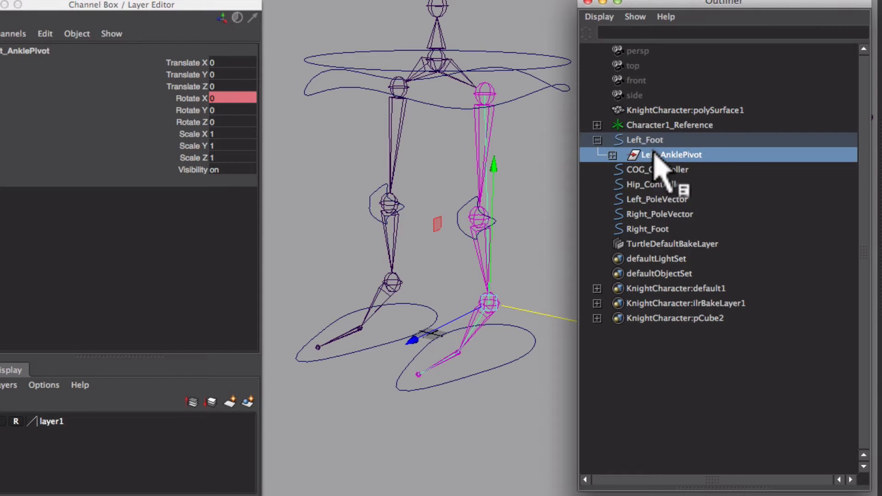
click(412, 165)
Create an IK handle from the Character1_RightUpLeg joint to the right ankle joint
alt+drag(412, 167, 413, 6)
alt+middle_drag(413, 7, 432, 4)
click(452, 90)
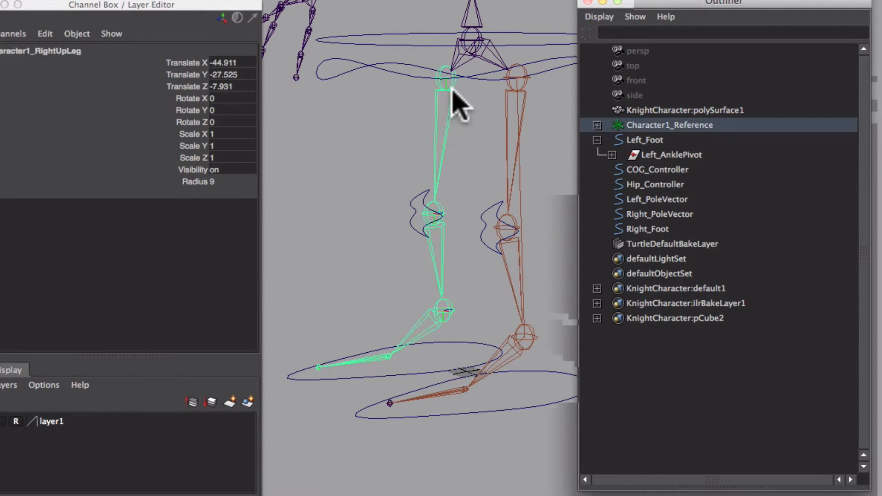
click(444, 310)
click(373, 237)
scroll(373, 238, up, 3)
Create two more IK handles on the right foot, from ankle to ball and from ball to toe
click(391, 1)
click(405, 1)
click(441, 324)
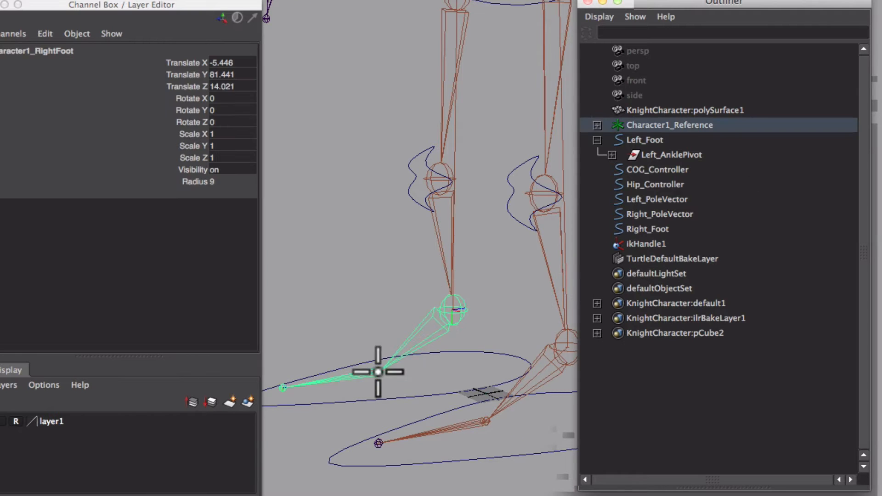
click(378, 373)
alt+middle_drag(379, 372, 437, 336)
click(390, 1)
click(405, 1)
click(437, 335)
click(343, 349)
alt+drag(353, 381, 367, 429)
Rename ikHandle1 as Right_Ankle and constrain it to Right_PoleVector with a pole vector constraint
double_click(648, 245)
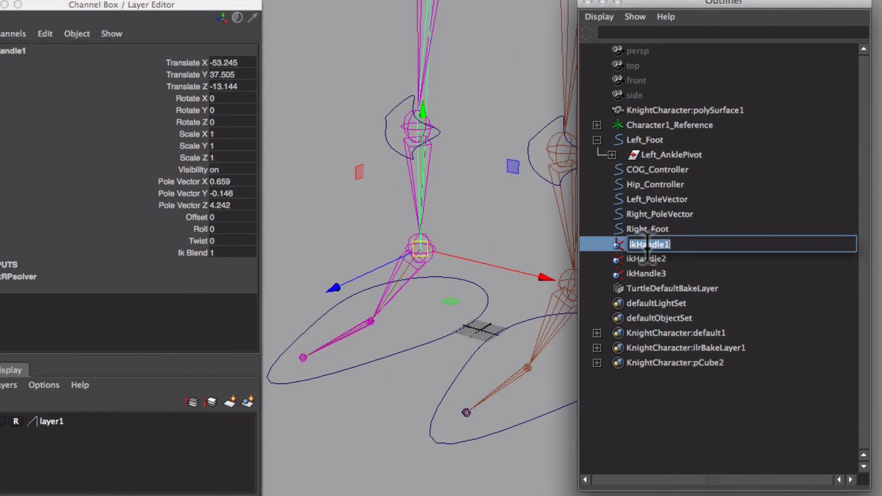
text(Right_Ankle)
key(Return)
click(660, 215)
super+click(650, 245)
click(390, 1)
click(427, 0)
Rename ikHandle2 as Right_Ball and ikHandle3 as Right_Toe
click(652, 258)
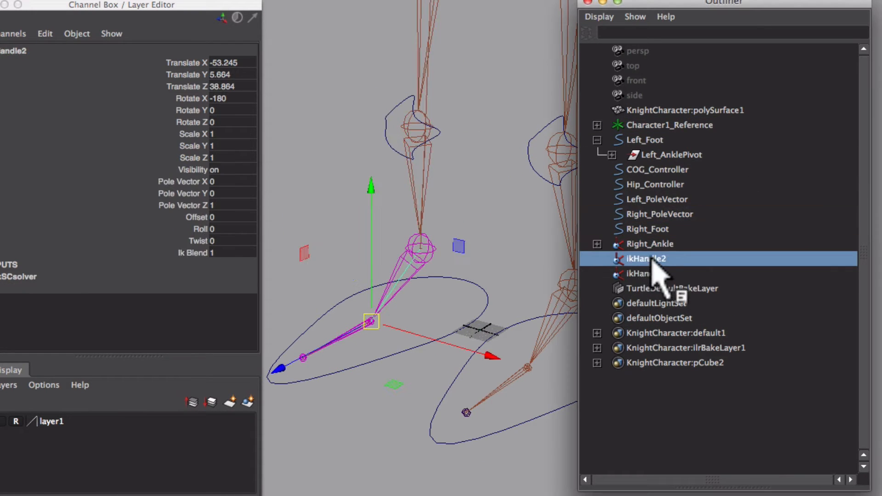
double_click(648, 259)
text(Right_Ball)
key(Return)
double_click(642, 274)
text(Right_Toe)
key(Return)
Group the Right_Ankle handle with its pivot at the ball joint and name the group Right_HeelLift
click(644, 244)
key(ctrl+g)
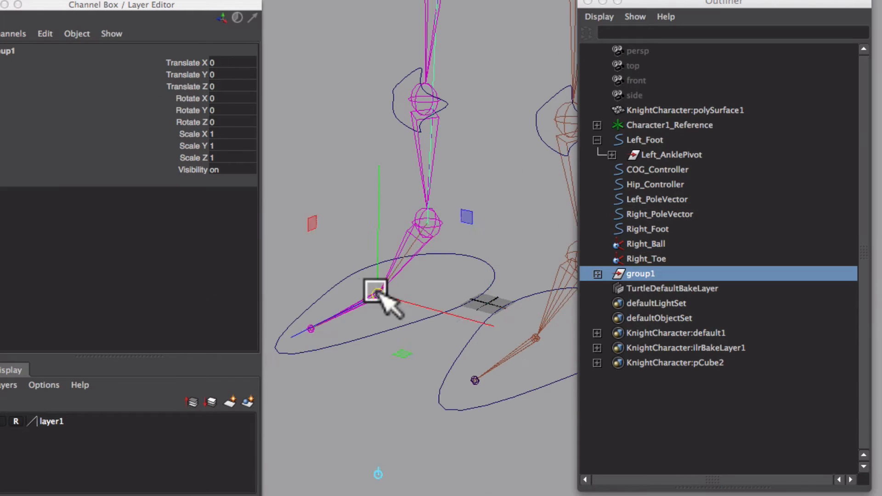
double_click(643, 274)
text(Right_HeelLift)
key(Return)
Group the Right_Ball and Right_Toe handles and name the group Right_ToeLift
click(646, 259)
shift+click(641, 244)
key(ctrl+g)
double_click(643, 259)
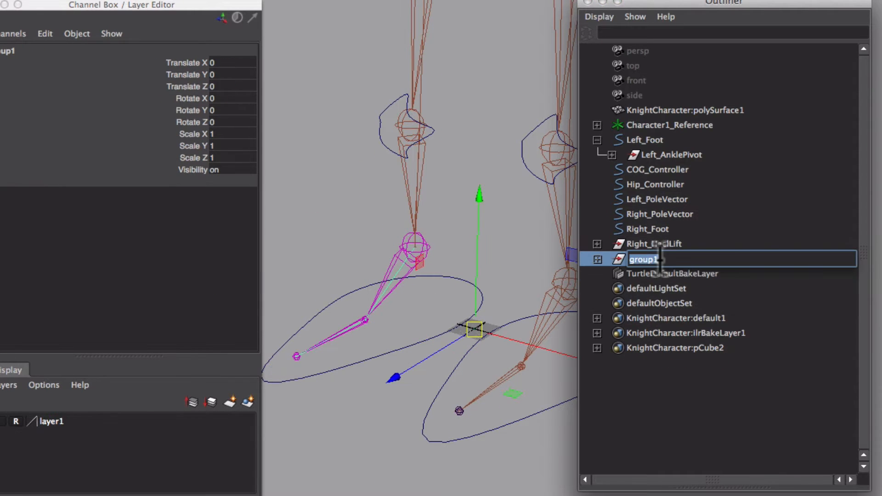
text(ght_)
key(Return)
Group Right_HeelLift and Right_ToeLift together and name the group Right_ToePivot
shift+click(662, 244)
key(ctrl+g)
double_click(643, 245)
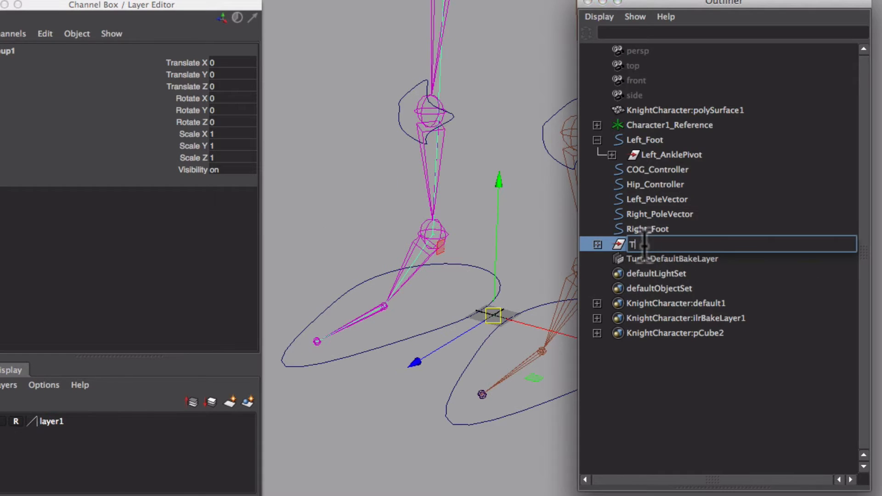
text(Right_ToePivot)
key(Return)
Group Right_ToePivot as Right_AnklePivot with its pivot at the ankle, and parent the new group under Right_Foot
drag(494, 315, 436, 228)
click(644, 244)
key(ctrl+g)
double_click(643, 244)
text(Right_AnklePivot)
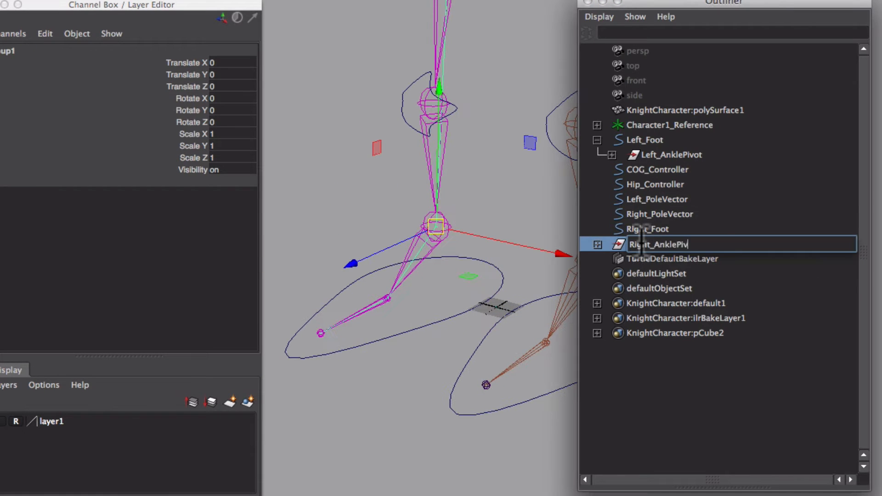
key(Return)
middle_drag(643, 244, 657, 229)
Load Right_ToePivot's Rotate X as driven by Right_Foot's Toe Pivot, and set Toe Pivot to -10
click(646, 229)
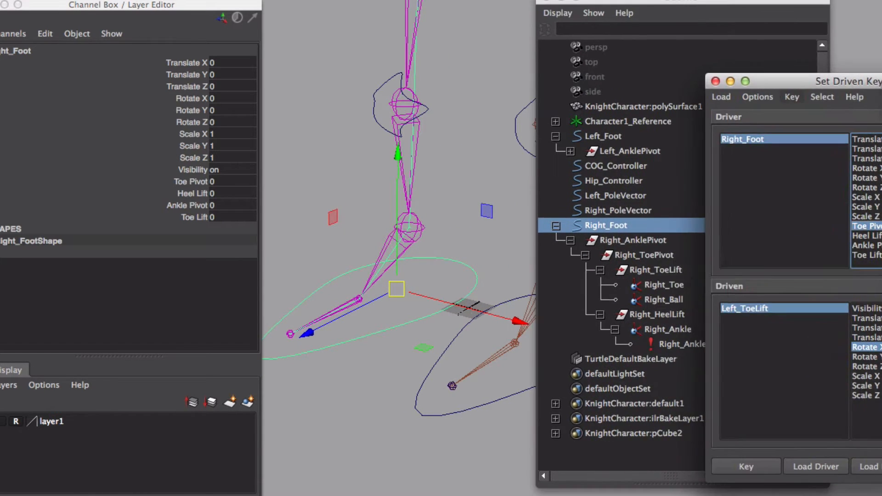
click(644, 255)
click(816, 467)
click(607, 225)
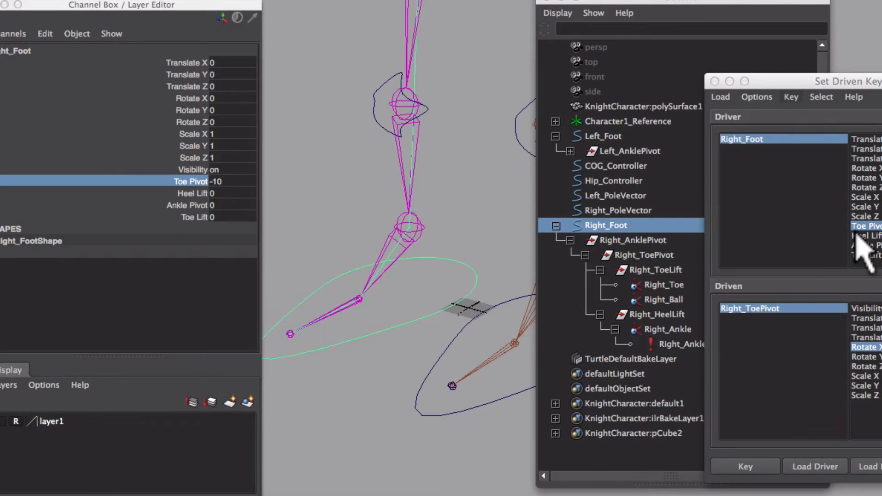
Set Right_ToePivot's Rotate X to 90 and key it against the Toe Pivot attribute
click(644, 255)
key(e)
alt+middle_drag(282, 274, 308, 268)
drag(273, 221, 497, 264)
click(232, 99)
text(90)
key(Return)
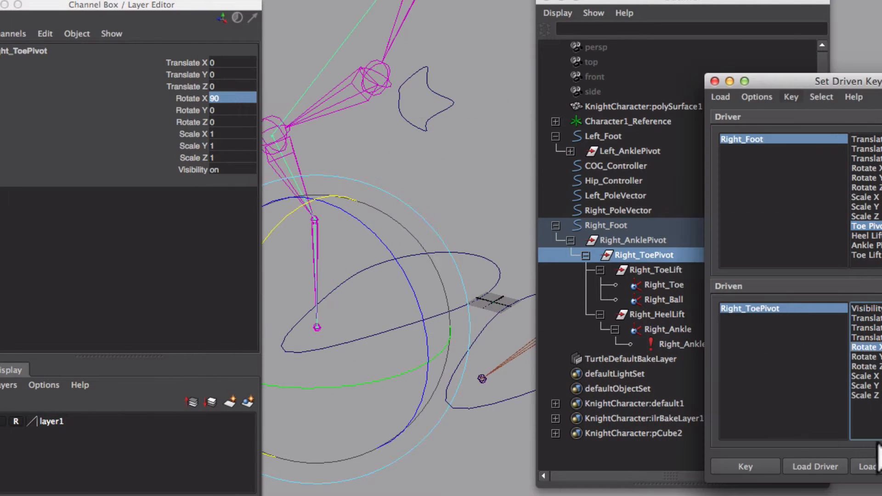
click(746, 467)
Set Right_Foot's Toe Pivot to 10, rotate Right_ToePivot to about -61 in X and key the pose
click(482, 259)
click(229, 181)
text(10)
key(Return)
click(643, 257)
drag(275, 223, 590, 184)
click(873, 82)
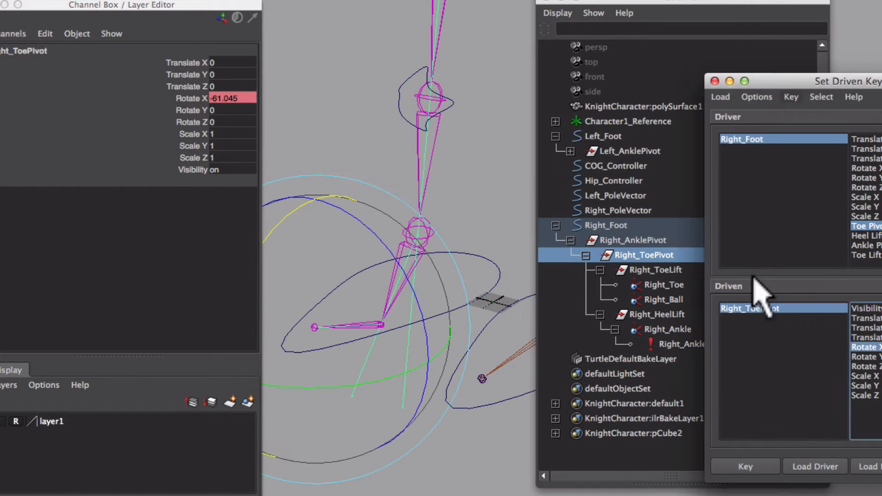
Reset Toe Pivot to 0 and key Right_HeelLift's Rotate X as driven by Right_Foot's Heel Lift in the neutral pose
click(607, 226)
click(232, 181)
text(0)
click(864, 235)
click(656, 315)
click(870, 467)
click(876, 348)
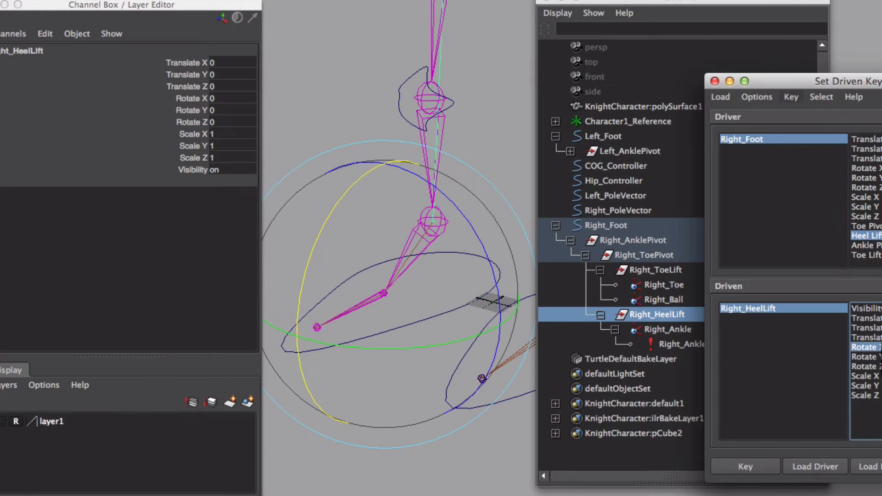
click(746, 467)
Rotate Right_HeelLift to about 81.8 in X and key it against Right_Foot's Heel Lift
key(w)
click(499, 275)
click(657, 314)
drag(294, 257, 274, 351)
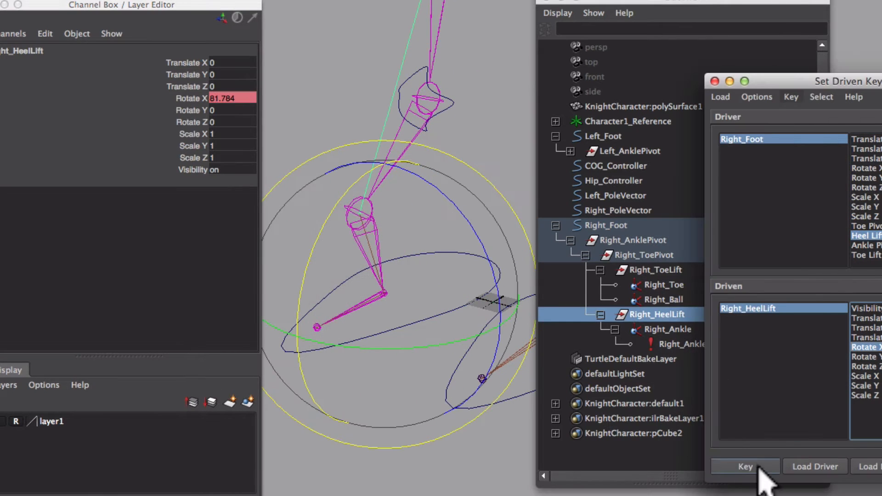
click(757, 467)
Set Right_Foot's Heel Lift to 10 and test Left_Foot's Heel Lift for comparison
click(499, 275)
click(232, 191)
text(10)
key(Return)
click(494, 413)
click(192, 194)
middle_drag(368, 212, 464, 213)
click(484, 281)
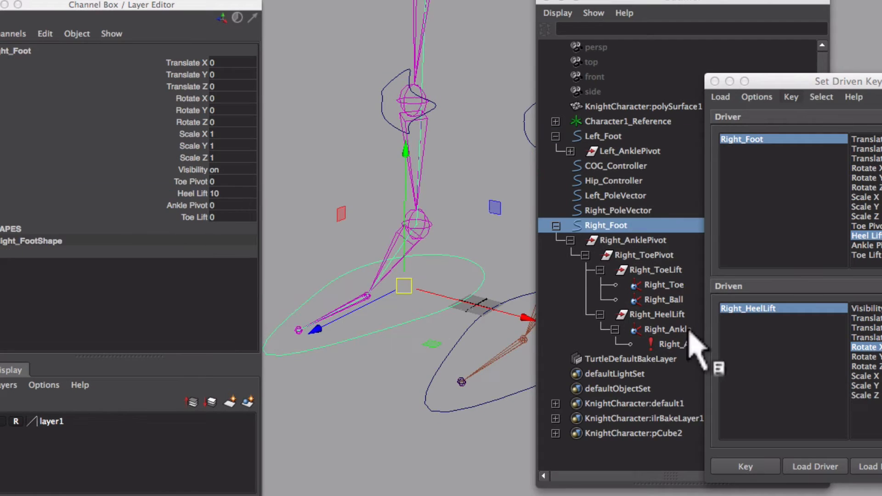
Rotate Right_HeelLift in X and key the pose for Right_Foot's Heel Lift at 10
click(657, 315)
key(e)
drag(325, 191, 205, 322)
click(769, 464)
Set Right_Foot's Heel Lift to -10, rotate Right_HeelLift back the opposite way in X and key it
click(483, 271)
click(221, 193)
text(-10)
key(Return)
click(650, 315)
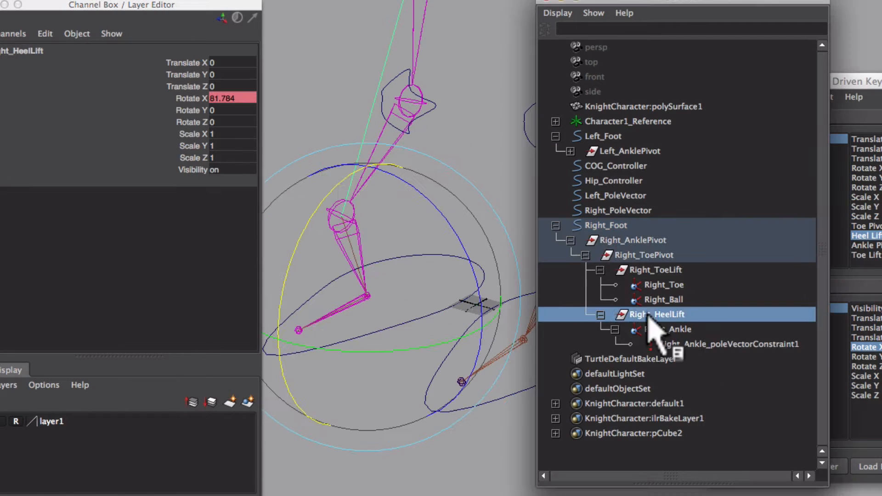
drag(320, 202, 375, 94)
click(759, 460)
Reset Heel Lift to 0 and set up Right_AnklePivot's Rotate X as driven by Right_Foot's Ankle Pivot
click(483, 272)
click(223, 191)
text(0)
key(Return)
click(868, 245)
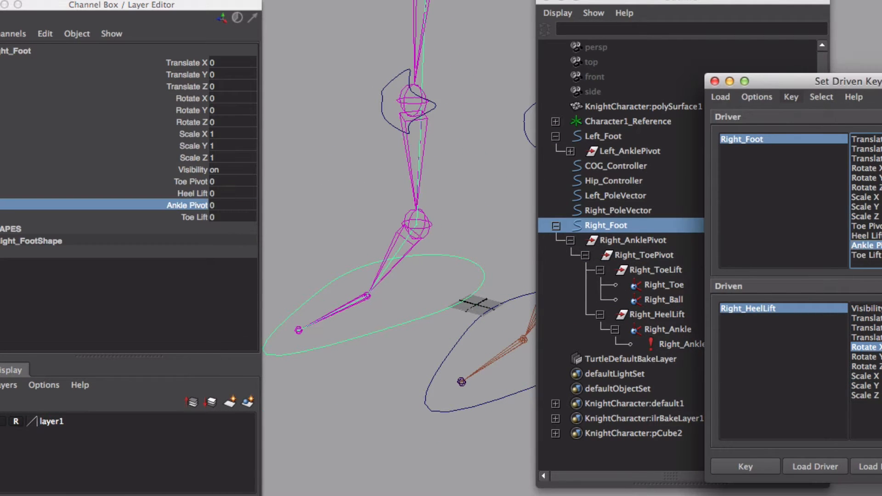
click(633, 240)
click(759, 463)
Set Right_Foot's Ankle Pivot to 10, rotate Right_AnklePivot in X so the toes point up, and key it
drag(337, 396, 310, 341)
click(221, 205)
text(10)
key(Return)
click(464, 411)
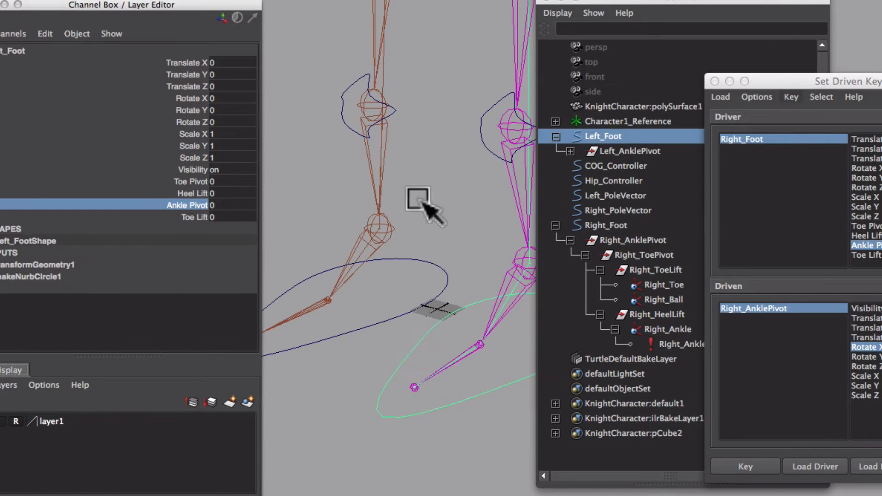
click(423, 202)
click(644, 244)
drag(333, 169, 385, 77)
click(753, 464)
Set Right_Foot's Ankle Pivot to -10, rotate Right_AnklePivot in X so the toes point down, and key it
click(476, 276)
click(220, 204)
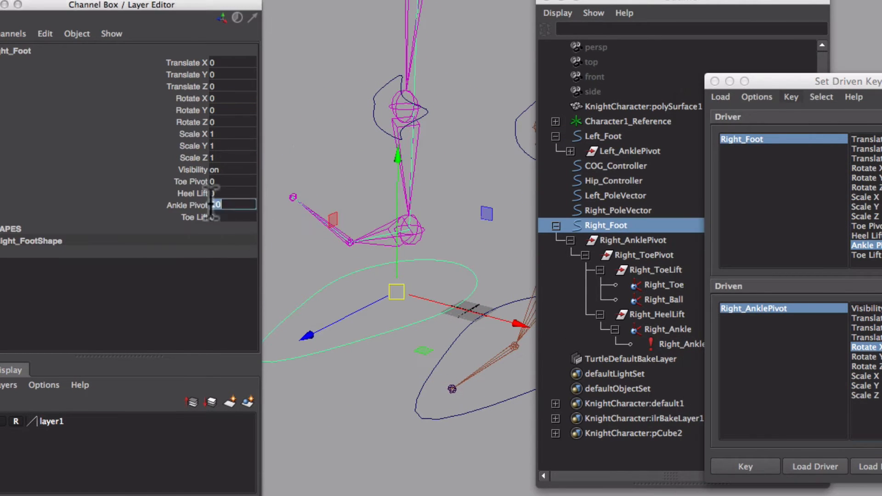
text(-10)
key(Return)
click(639, 241)
drag(325, 232, 344, 333)
click(837, 447)
click(753, 465)
Reset Ankle Pivot to 0 and set up Right_ToeLift's Rotate X as driven by Right_Foot's Toe Lift
click(477, 277)
click(222, 205)
text(0)
key(Return)
click(867, 255)
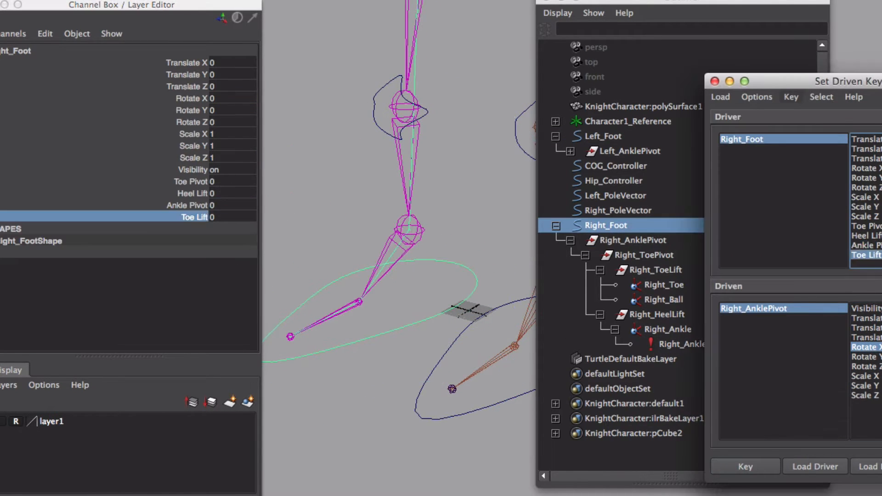
click(655, 270)
click(751, 465)
Rotate Right_ToeLift in X to raise the toes and key it with Right_Foot's Toe Lift at 10
click(478, 408)
click(198, 216)
click(477, 277)
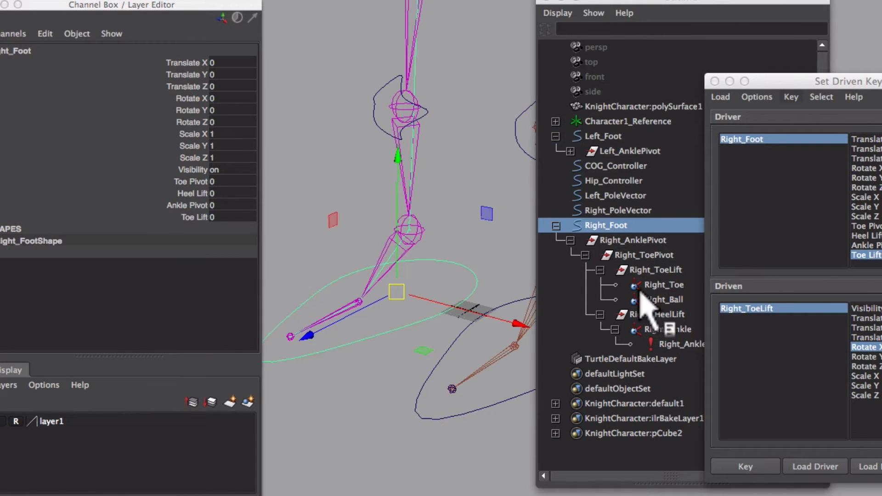
click(655, 271)
click(476, 277)
click(206, 216)
click(656, 270)
drag(309, 216, 391, 137)
click(836, 448)
click(766, 466)
Set Right_Foot's Toe Lift to -10, rotate Right_ToeLift in X, and key it as the driven pose
click(477, 277)
click(233, 215)
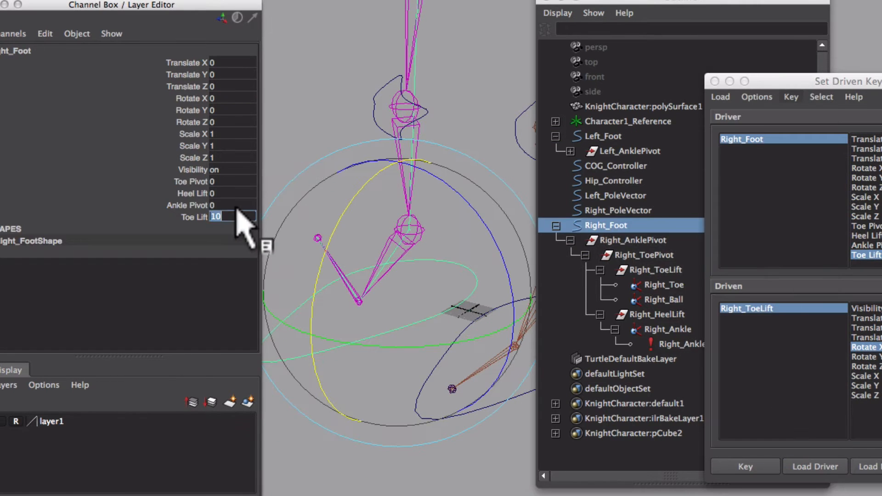
text(-10)
key(Return)
click(655, 270)
click(837, 447)
click(754, 465)
Reset Right_Foot's Toe Lift to 0, deselect everything, and close the Set Driven Key window
click(477, 277)
click(220, 216)
text(0)
key(Return)
click(478, 137)
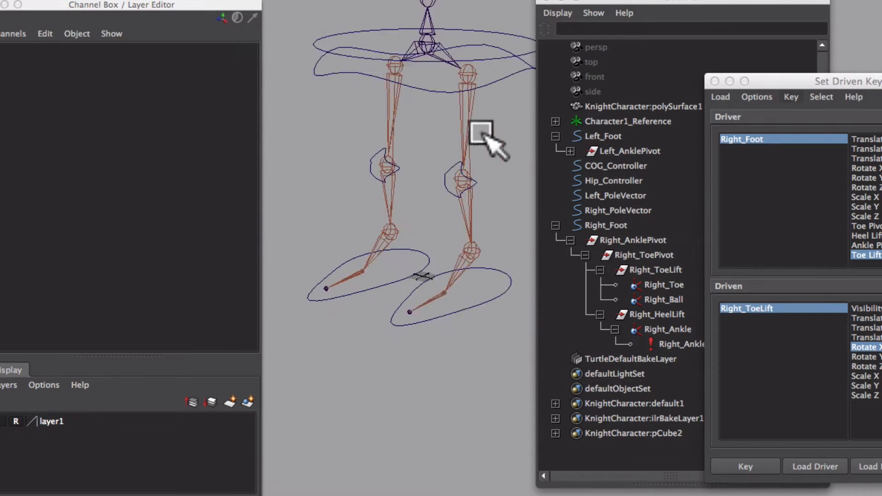
alt+drag(480, 134, 462, 221)
click(715, 81)
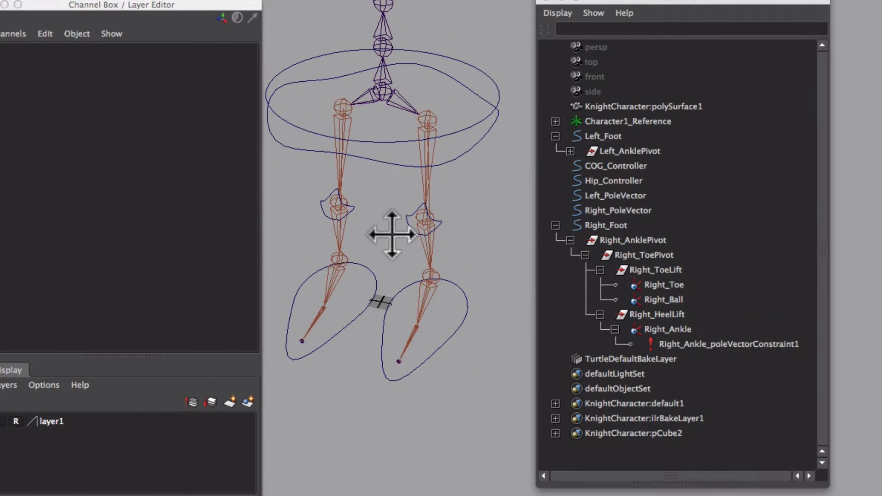
Test the leg rig with a trial move of a controller, undo it, and clear the selection
alt+drag(394, 233, 478, 311)
click(396, 282)
click(374, 264)
drag(336, 294, 306, 305)
key(ctrl+z)
click(383, 184)
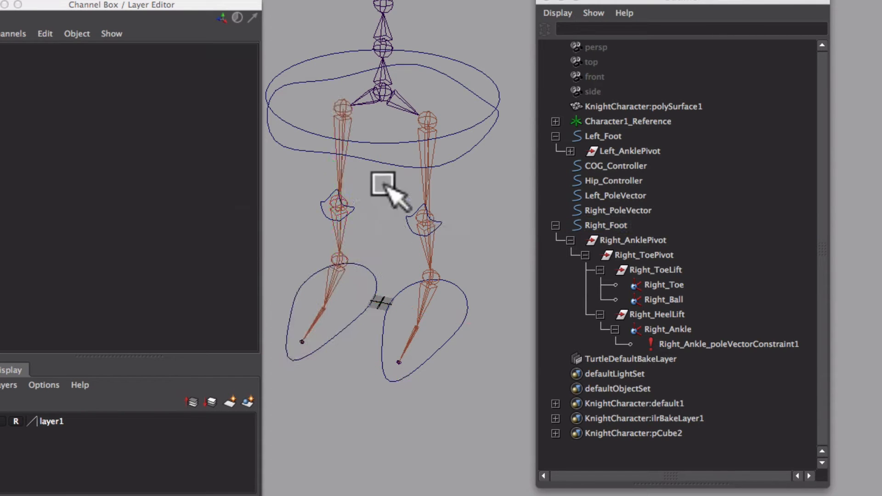
Parent Hip_Controller under COG_Controller and expand COG_Controller in the hierarchy
alt+drag(408, 257, 397, 221)
alt+middle_drag(397, 221, 353, 249)
alt+right_drag(353, 248, 452, 240)
alt+middle_drag(340, 212, 354, 244)
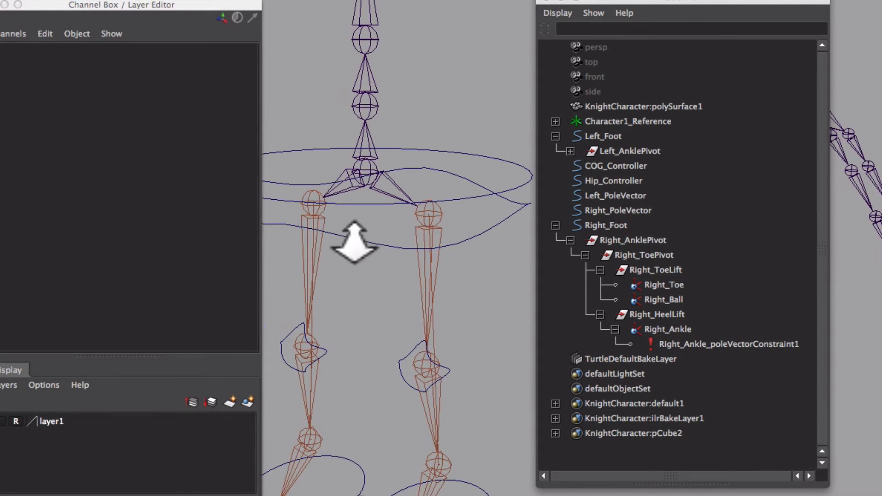
alt+right_drag(354, 244, 394, 258)
alt+middle_drag(395, 259, 392, 292)
drag(391, 296, 373, 256)
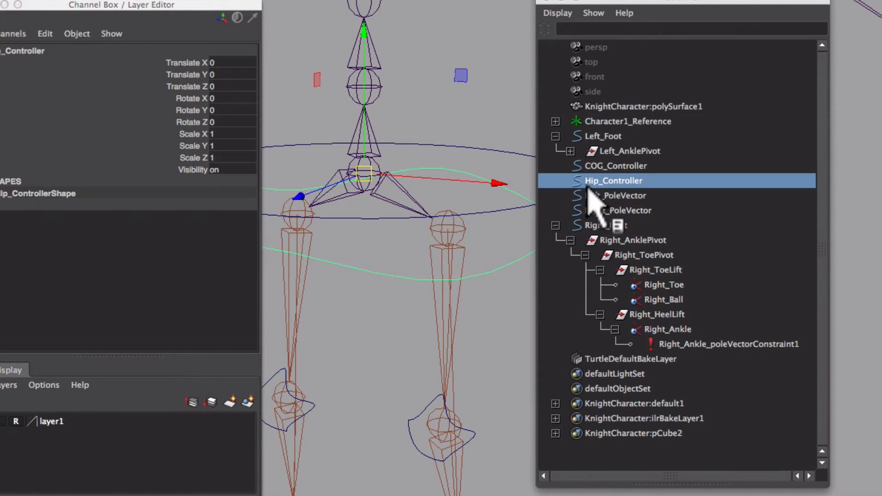
middle_drag(598, 180, 617, 169)
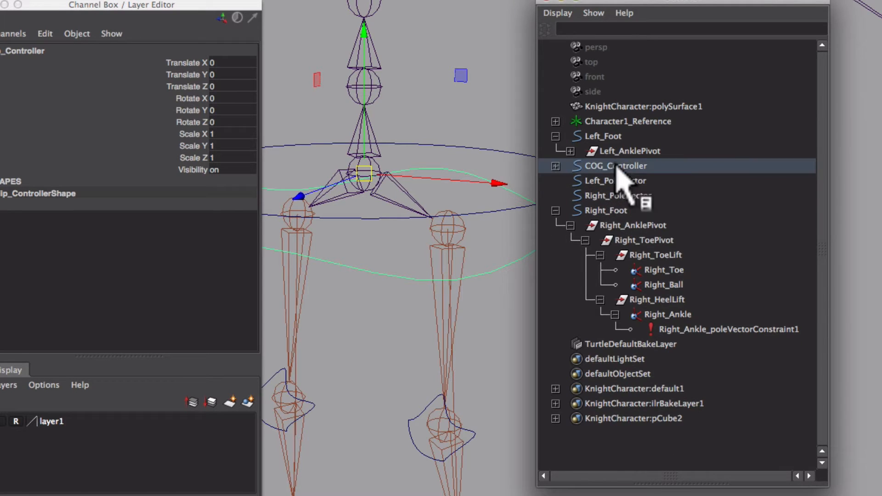
click(556, 166)
Test-move COG_Controller to check that Hip_Controller follows, and undo the move
click(605, 165)
middle_drag(430, 297, 348, 252)
key(super+z)
Parent-constrain the skeleton's hips joint to COG_Controller
alt+right_drag(325, 272, 396, 253)
alt+middle_drag(397, 253, 411, 286)
alt+drag(408, 265, 399, 282)
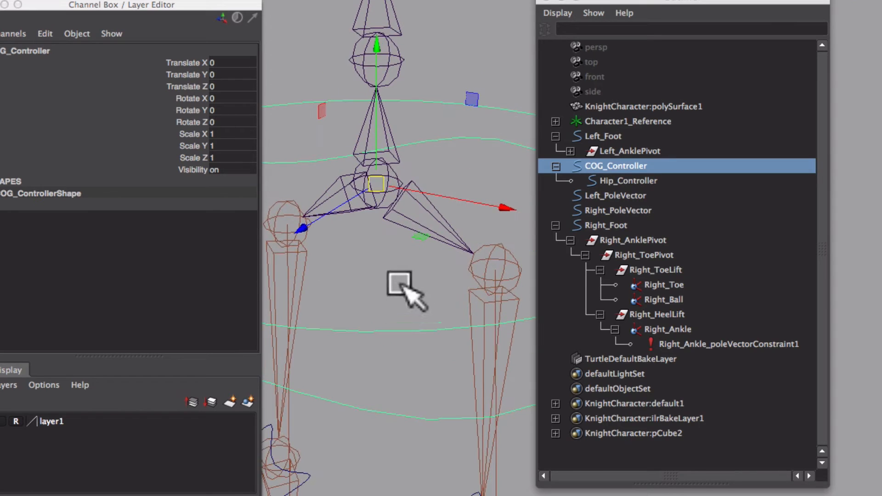
alt+middle_drag(399, 231, 393, 246)
alt+drag(390, 203, 392, 197)
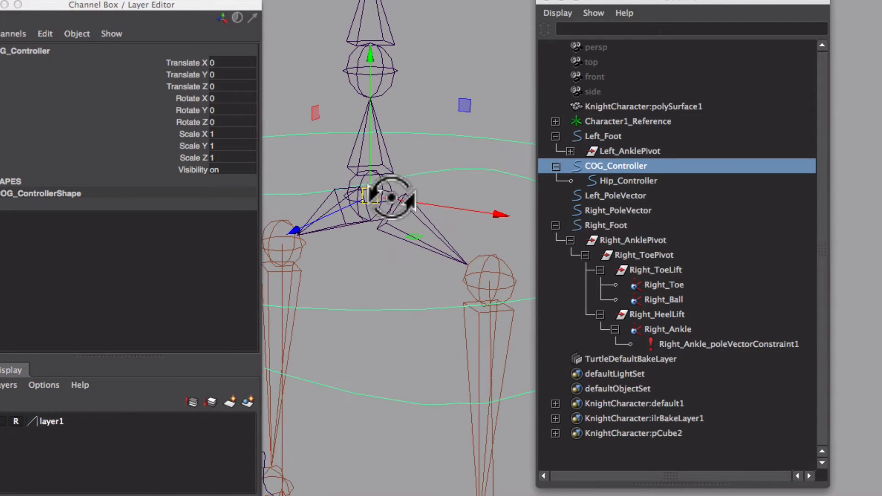
click(405, 181)
click(407, 133)
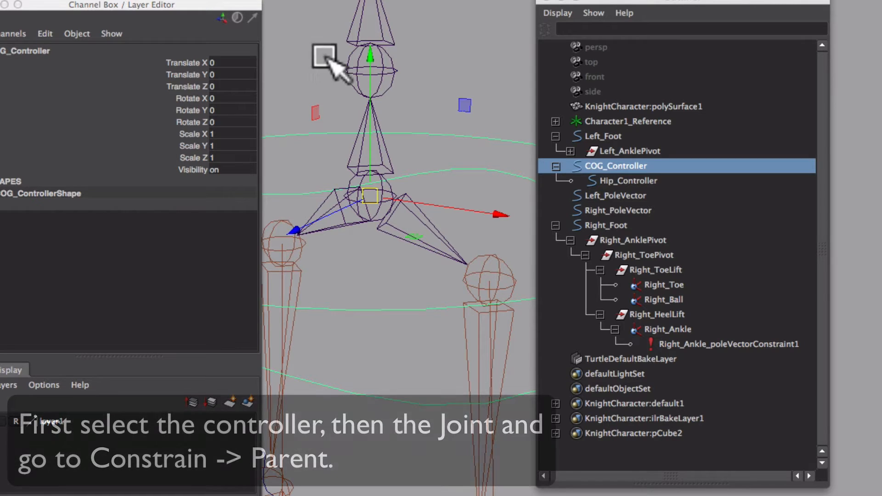
shift+click(390, 158)
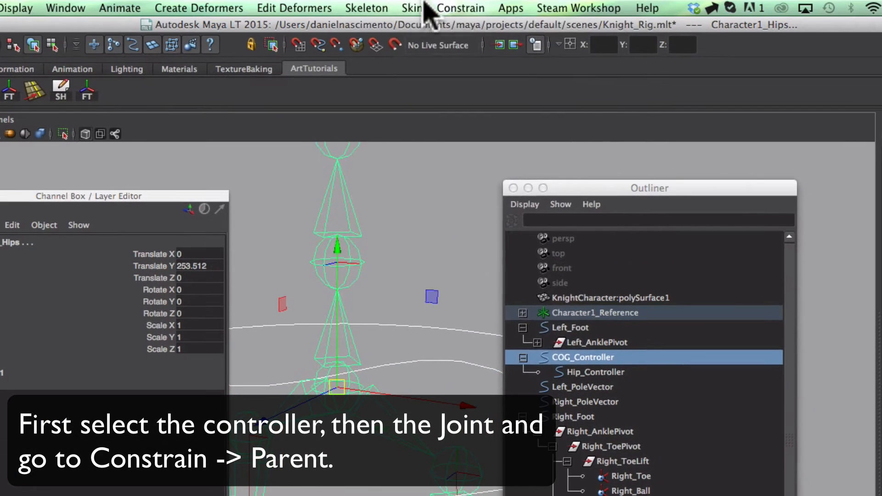
click(459, 8)
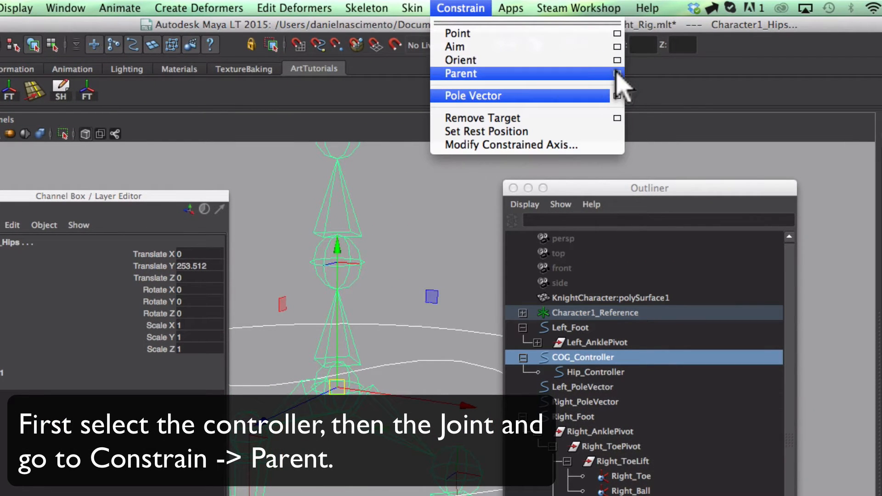
click(617, 74)
drag(612, 1, 564, 225)
click(470, 470)
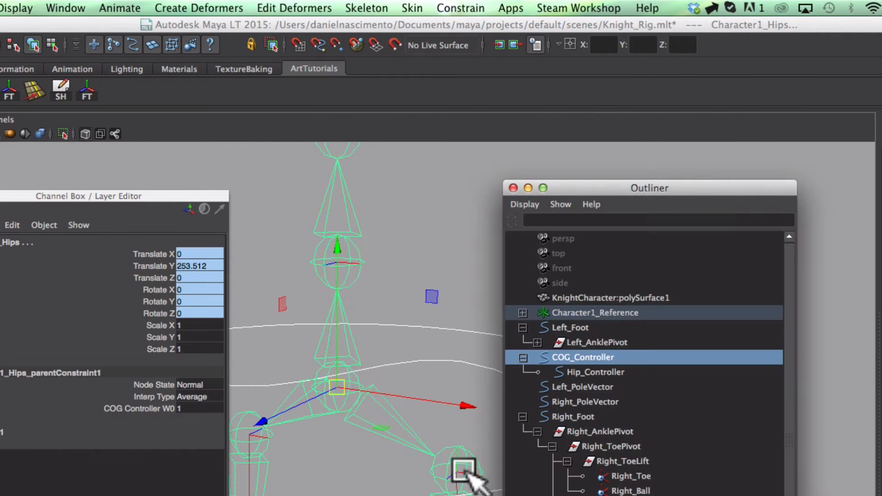
Test-move COG_Controller to check that the skeleton follows, and undo the move
drag(438, 352, 407, 326)
middle_drag(431, 386, 445, 338)
middle_drag(420, 159, 345, 199)
key(super+z)
Move Left_PoleVector and Right_PoleVector forward in front of the knees, to about 91 in Translate Z
alt+drag(343, 423, 272, 320)
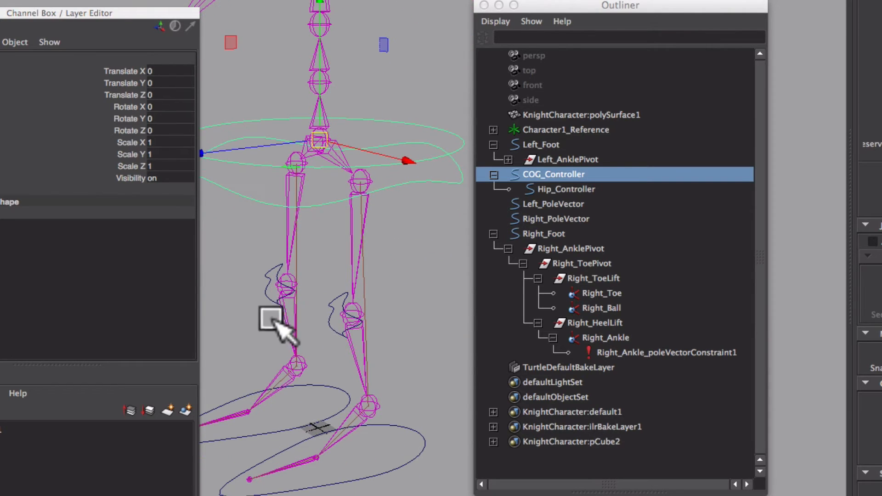
click(322, 320)
alt+drag(353, 286, 280, 286)
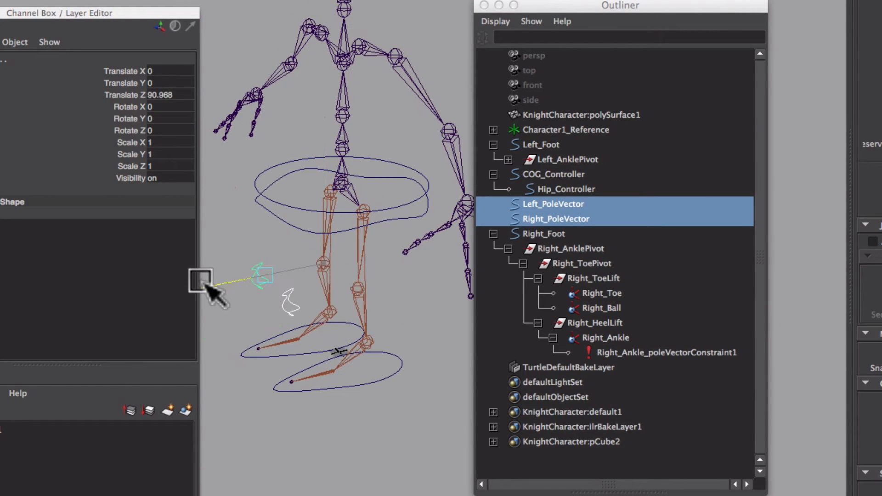
click(298, 217)
Test the knee bending by moving COG_Controller twice, undoing each move
click(287, 205)
middle_drag(314, 250, 334, 283)
alt+drag(332, 303, 411, 280)
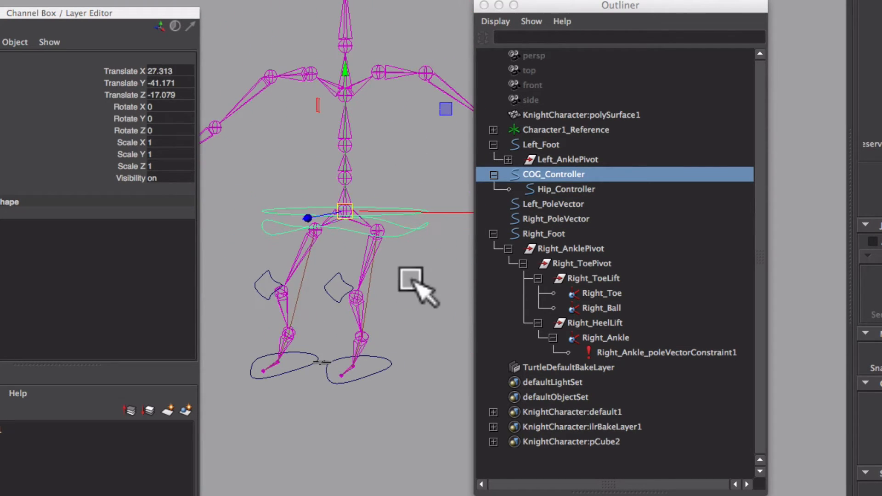
key(z)
middle_drag(387, 262, 420, 293)
key(z)
Rearrange the Channel Box and Outliner windows to clear the view around the hip joints
alt+drag(384, 283, 284, 304)
alt+right_drag(283, 304, 536, 332)
alt+middle_drag(320, 240, 252, 308)
alt+drag(252, 308, 276, 284)
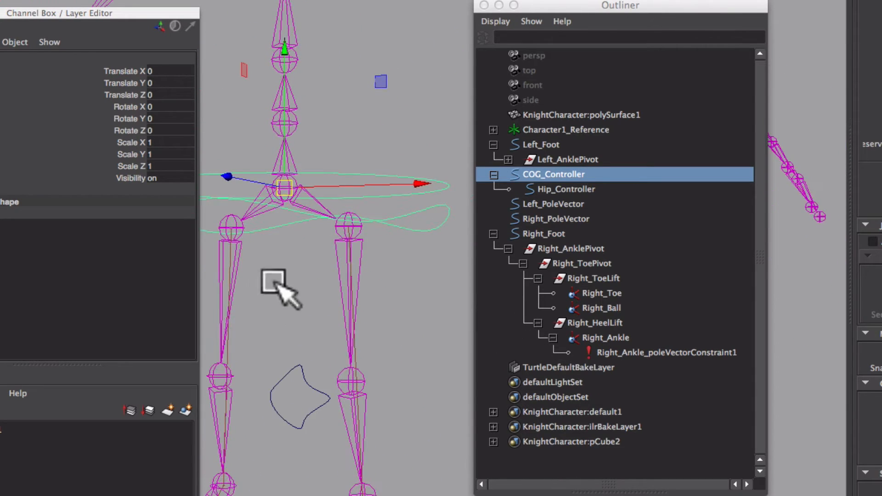
alt+right_drag(275, 284, 364, 216)
alt+drag(364, 217, 455, 295)
drag(165, 20, 788, 11)
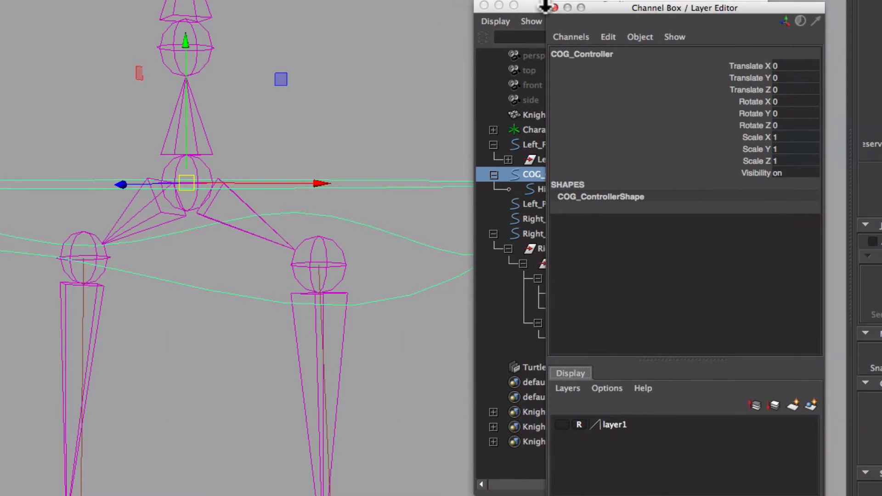
drag(535, 7, 498, 0)
Create a locator and snap it to the left hip joint
alt+drag(262, 154, 199, 184)
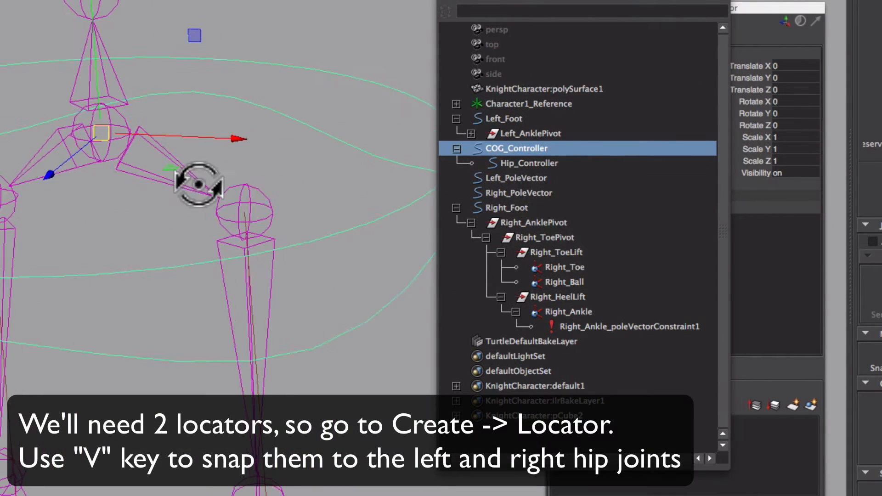
alt+right_drag(199, 184, 113, 166)
alt+drag(114, 166, 269, 261)
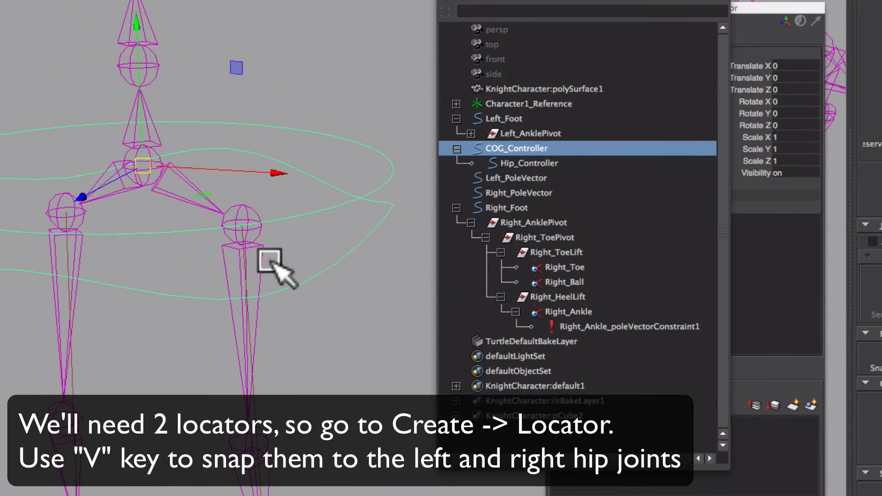
click(33, 8)
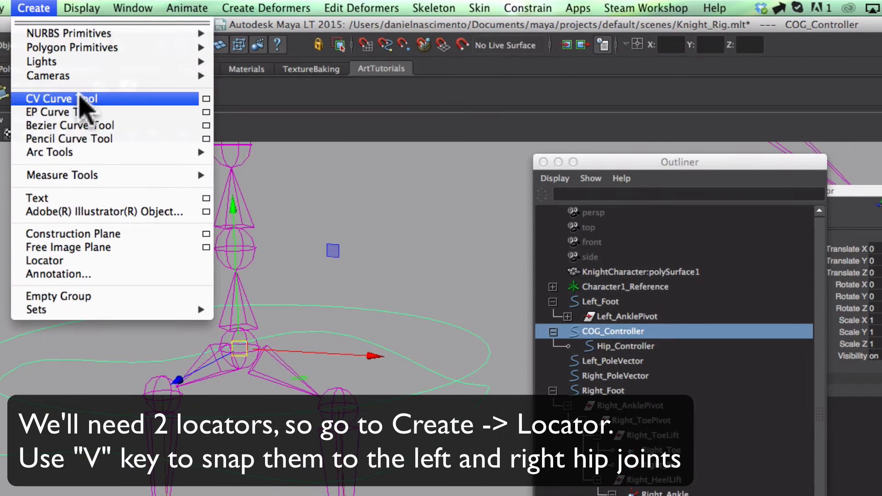
click(65, 260)
scroll(274, 400, down, 3)
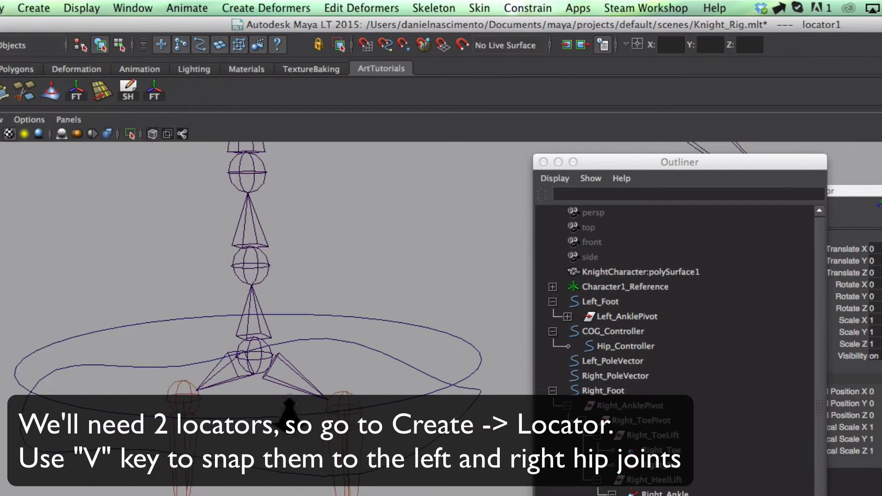
key(v)
middle_click(350, 417)
alt+drag(354, 460, 311, 453)
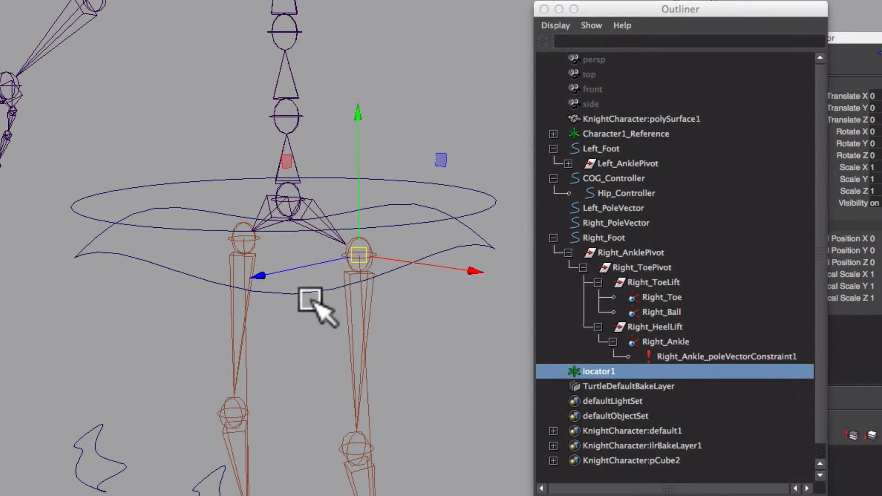
Duplicate the left hip locator and snap the copy to the right hip joint
alt+right_drag(326, 289, 644, 350)
alt+middle_drag(299, 291, 413, 324)
alt+right_drag(298, 295, 647, 363)
mouse_move(409, 342)
alt+mouse_down()
mouse_move(438, 347)
mouse_move(414, 341)
alt+mouse_up()
mouse_move(414, 341)
alt+middle_down()
mouse_move(423, 355)
mouse_move(415, 345)
alt+middle_up()
alt+right_drag(413, 352, 242, 301)
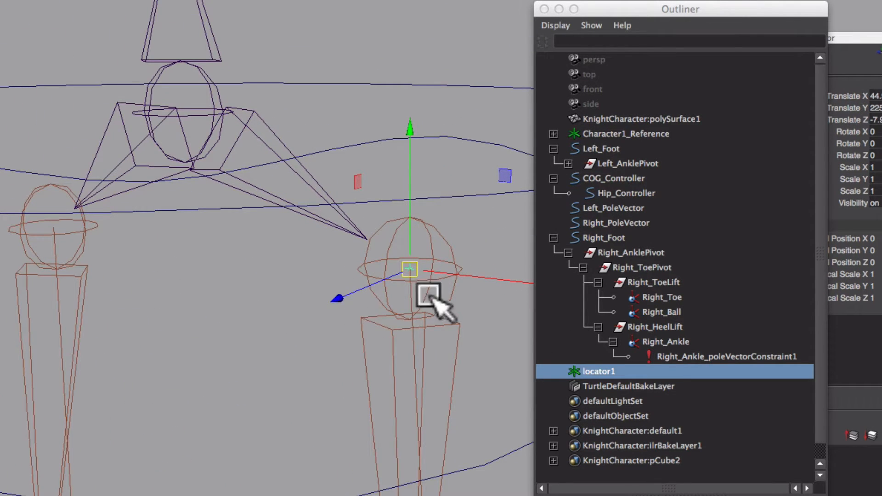
key(ctrl+d)
alt+middle_drag(308, 326, 342, 330)
key(v)
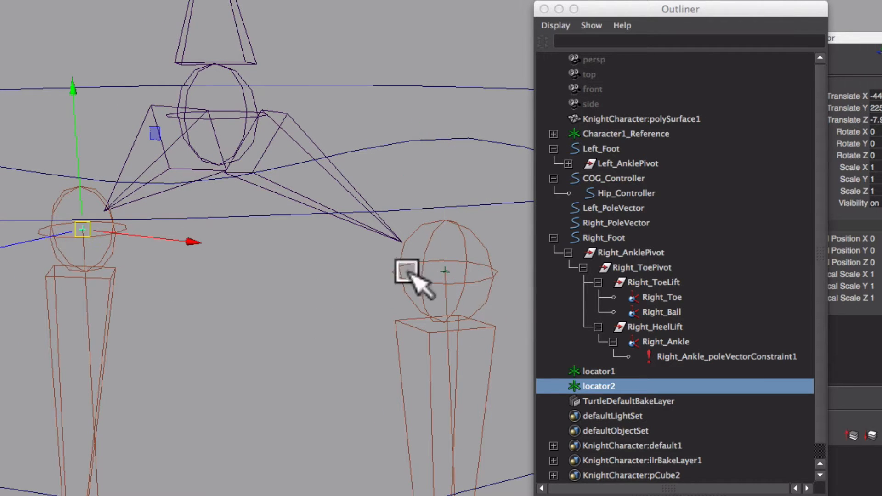
Freeze the transformations of both hip locators and rename them Left_HipHelper and Right_HipHelper
ctrl+click(599, 372)
click(232, 0)
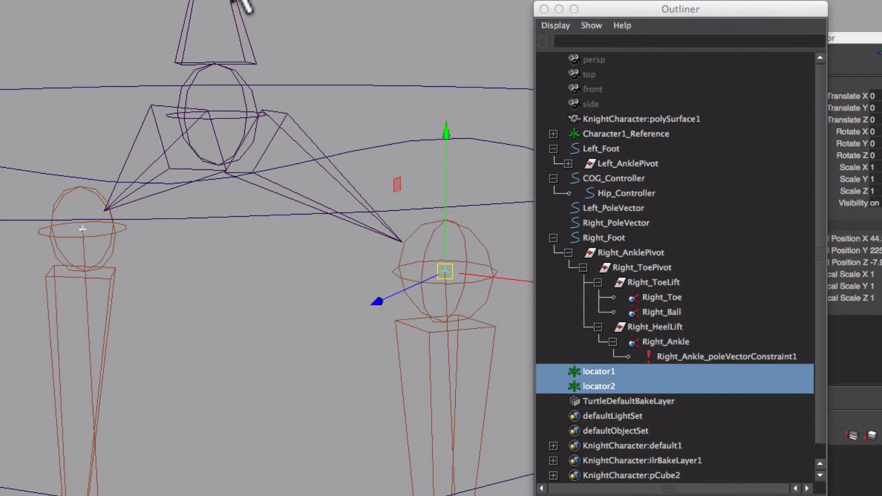
double_click(620, 371)
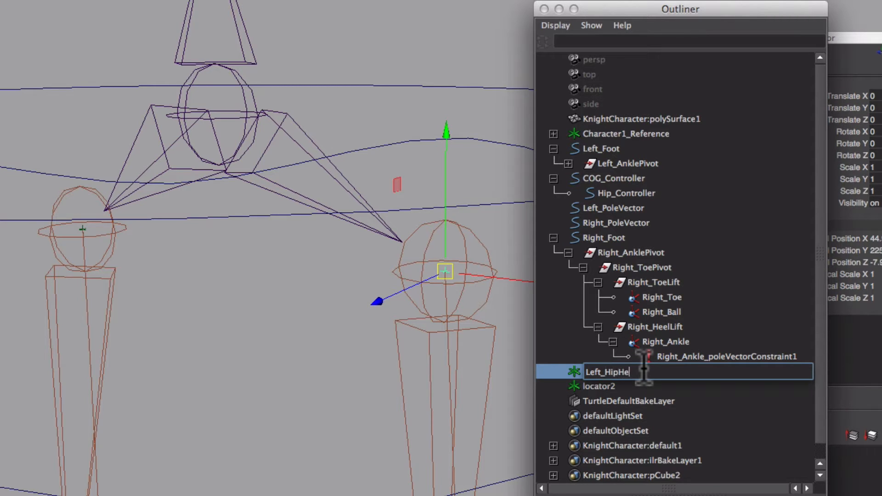
key(Return)
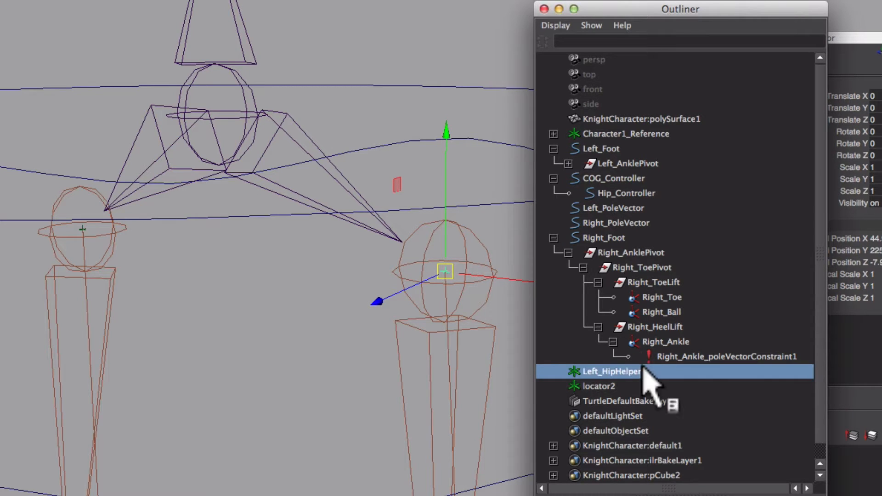
double_click(615, 387)
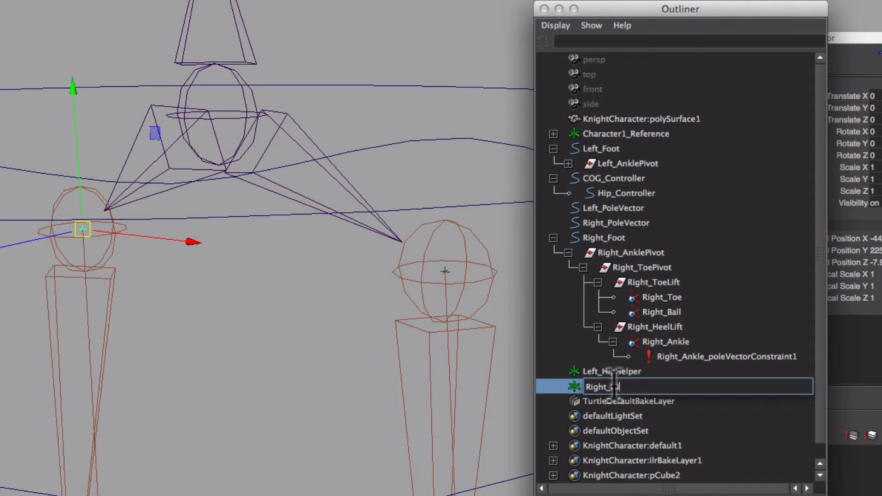
key(Return)
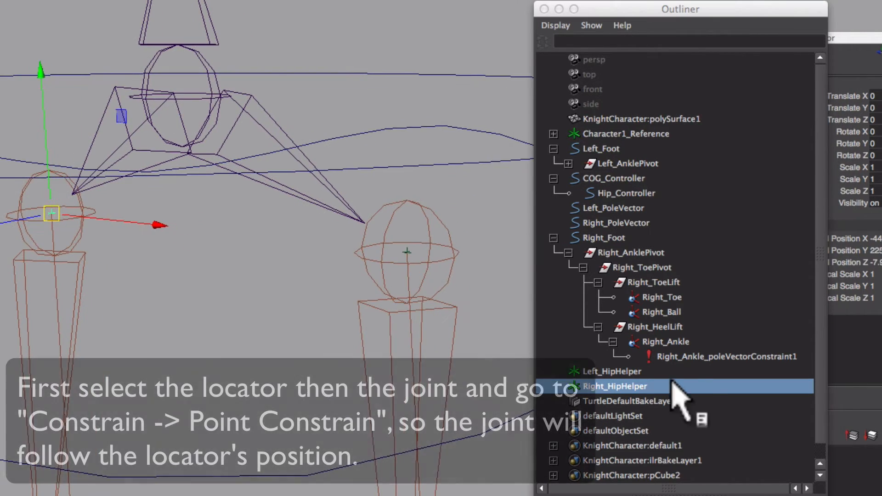
Point constrain the left upper leg joint to Left_HipHelper with Maintain offset on and all axes constrained
click(660, 373)
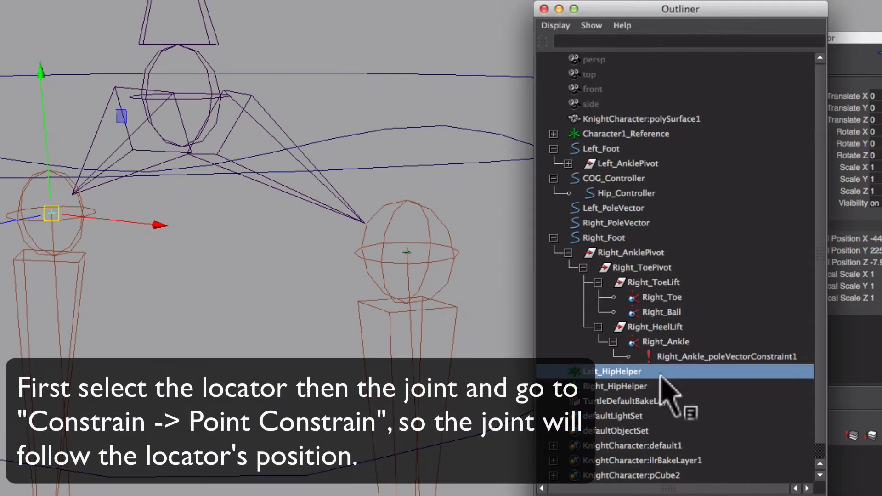
shift+click(446, 278)
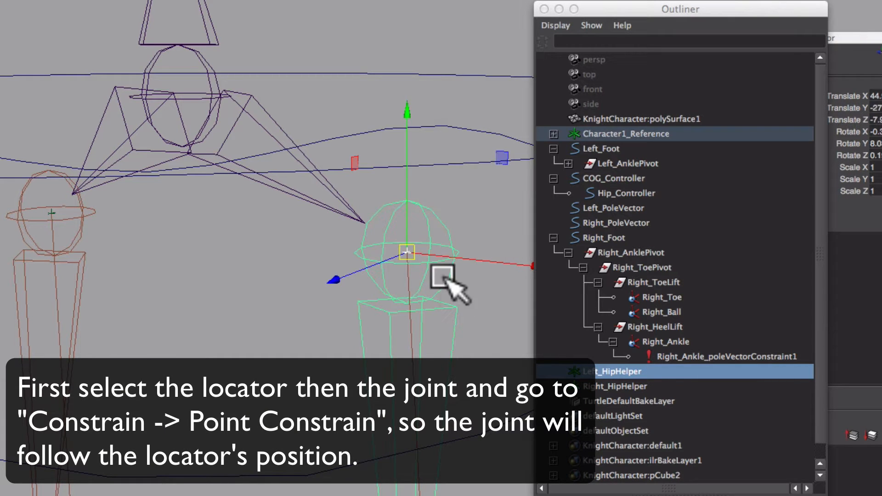
click(375, 7)
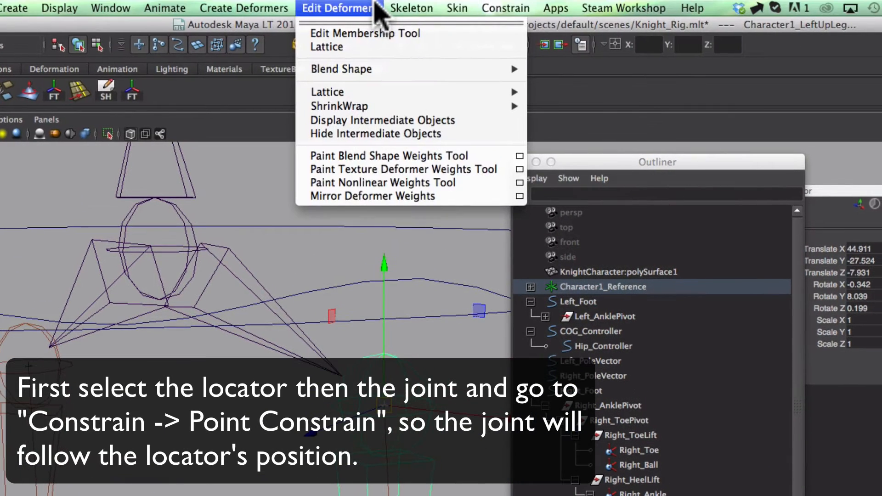
mouse_move(501, 7)
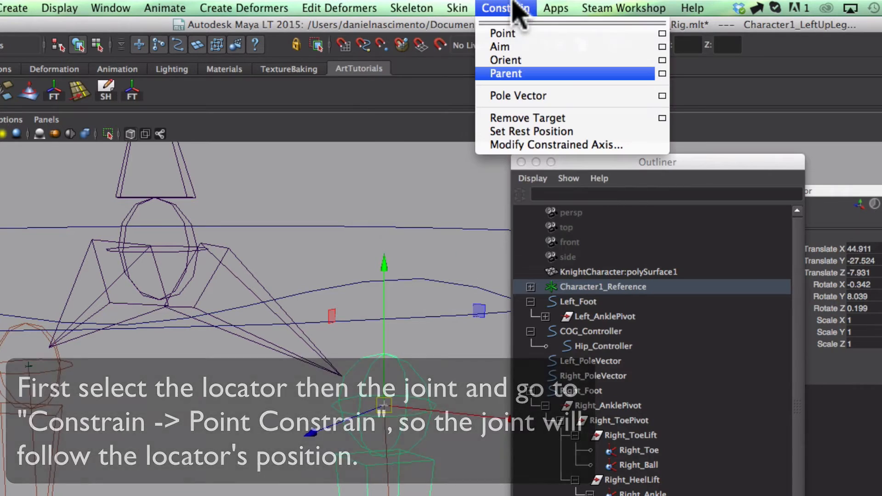
click(662, 34)
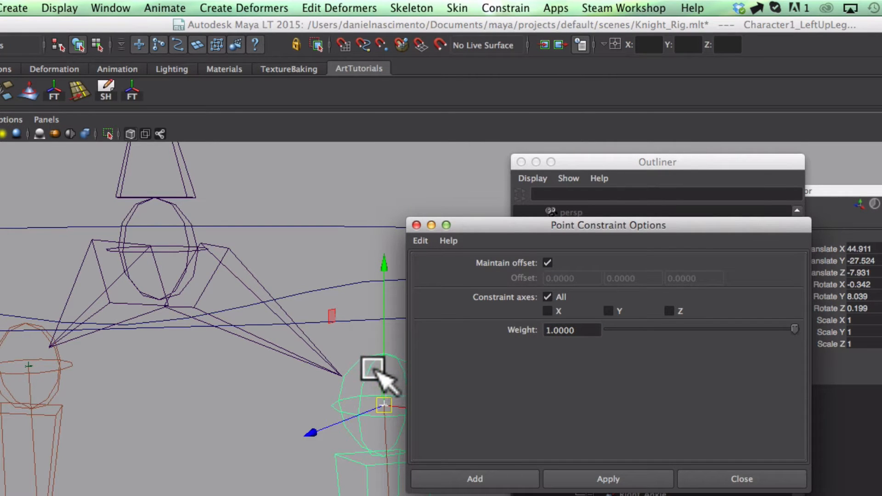
click(528, 476)
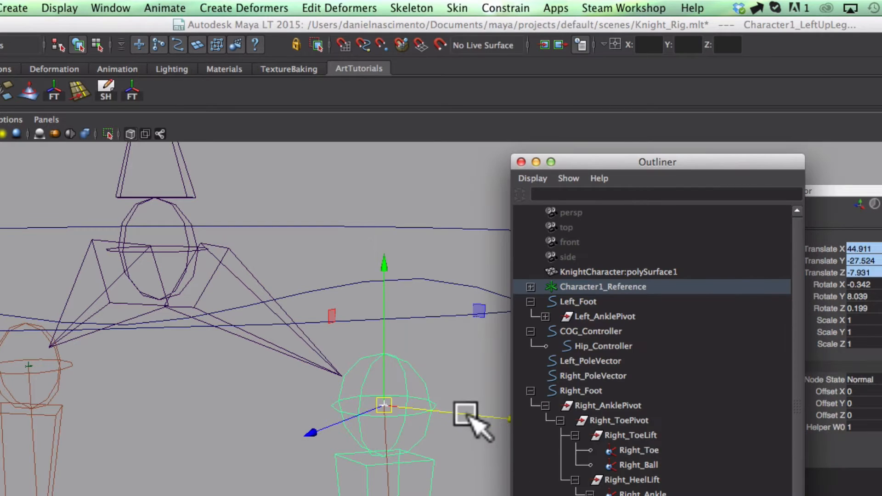
Point constrain the right upper leg joint to the Right_HipHelper locator
click(462, 386)
click(614, 468)
click(614, 455)
middle_drag(462, 336, 632, 375)
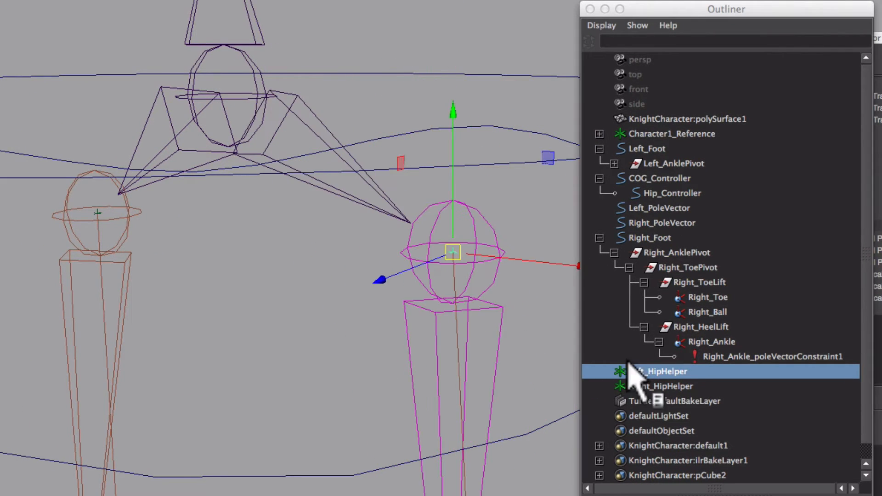
click(644, 386)
shift+click(125, 236)
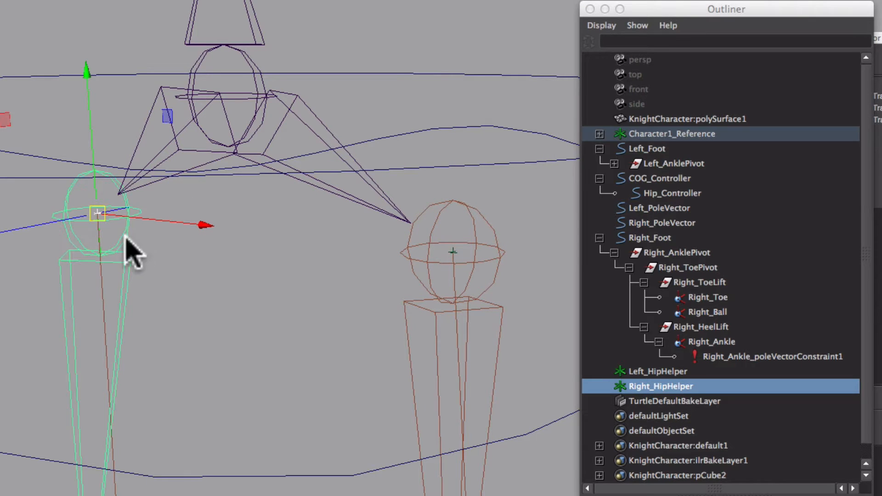
Test the left hip constraint by moving Left_HipHelper, and undo the move
click(648, 373)
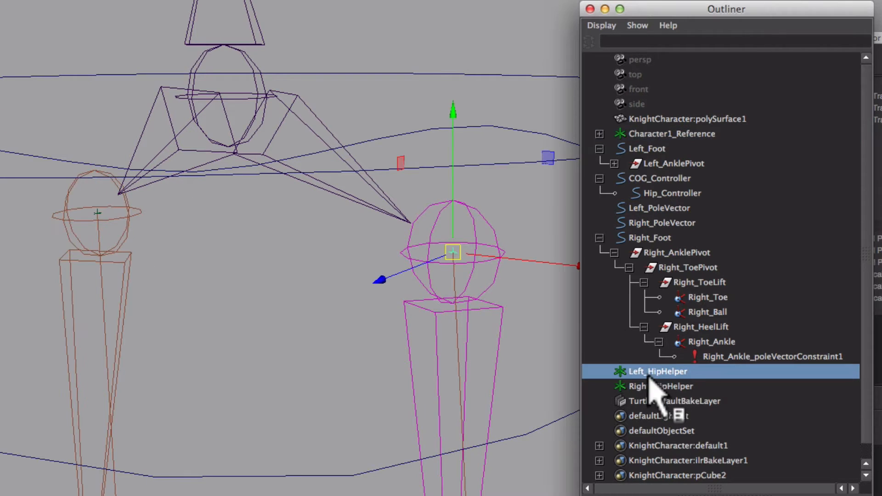
click(637, 381)
middle_drag(317, 251, 255, 130)
key(ctrl+z)
Parent constrain Left_HipHelper to Hip_Controller, with the controller as the driver
alt+right_drag(389, 237, 340, 241)
alt+middle_drag(414, 243, 336, 244)
alt+drag(405, 294, 445, 317)
click(640, 373)
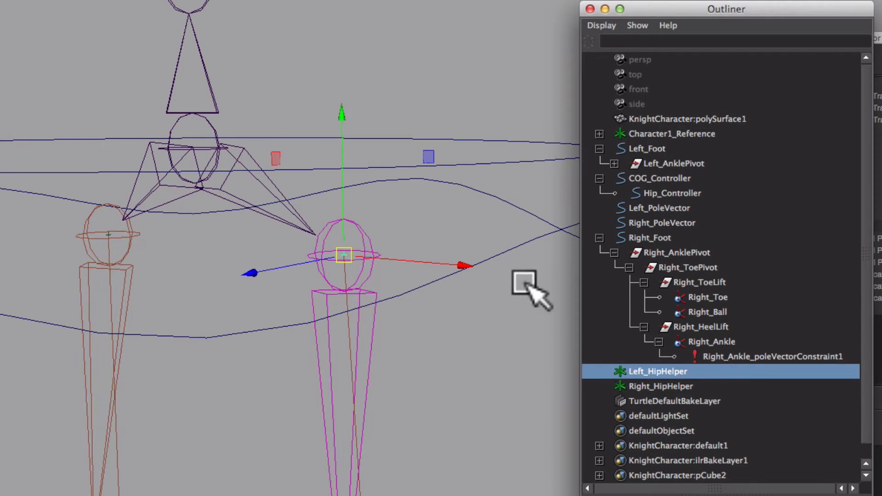
click(523, 207)
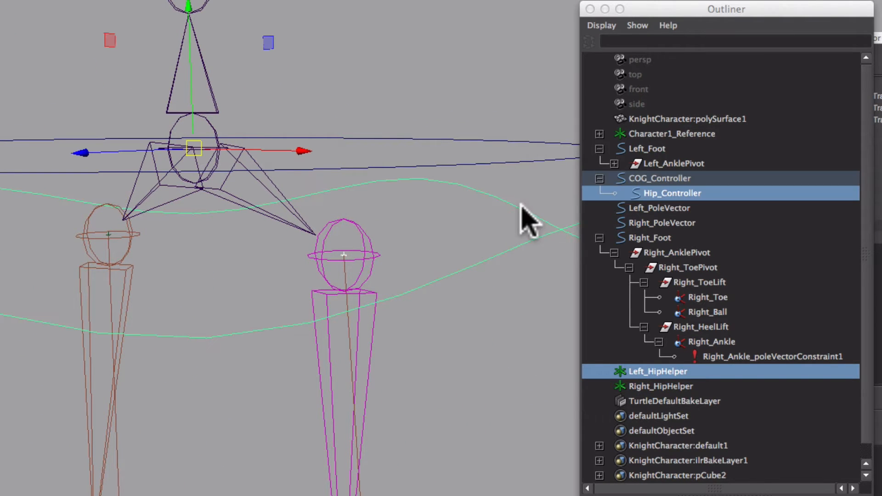
ctrl+click(683, 373)
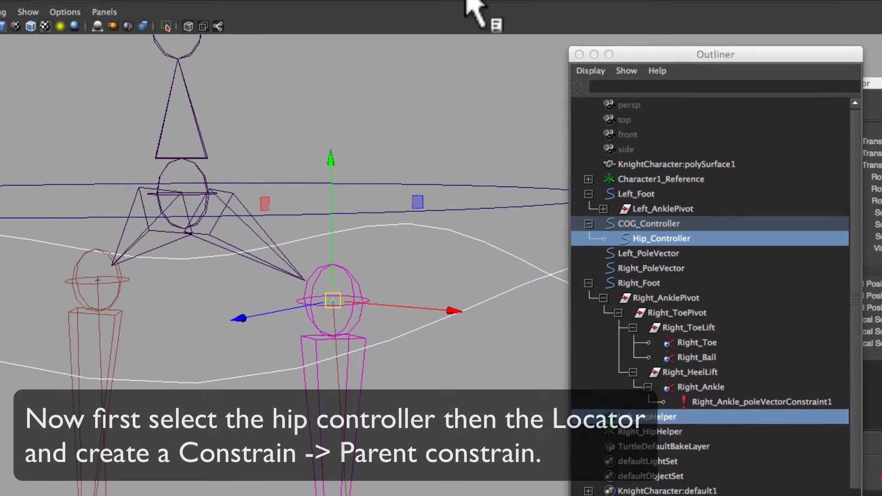
click(480, 9)
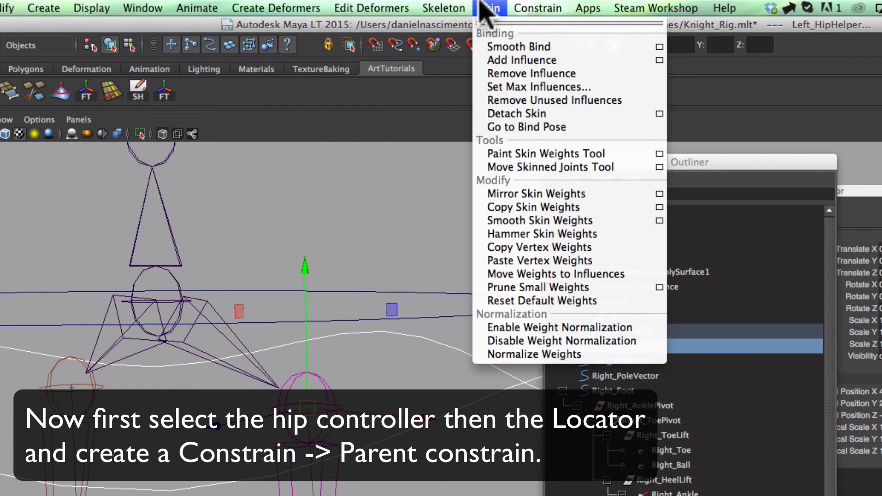
mouse_move(528, 10)
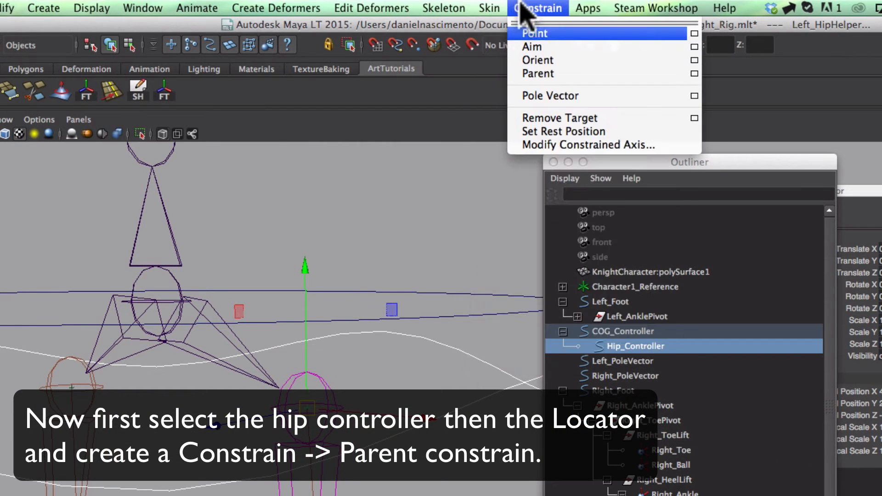
click(669, 74)
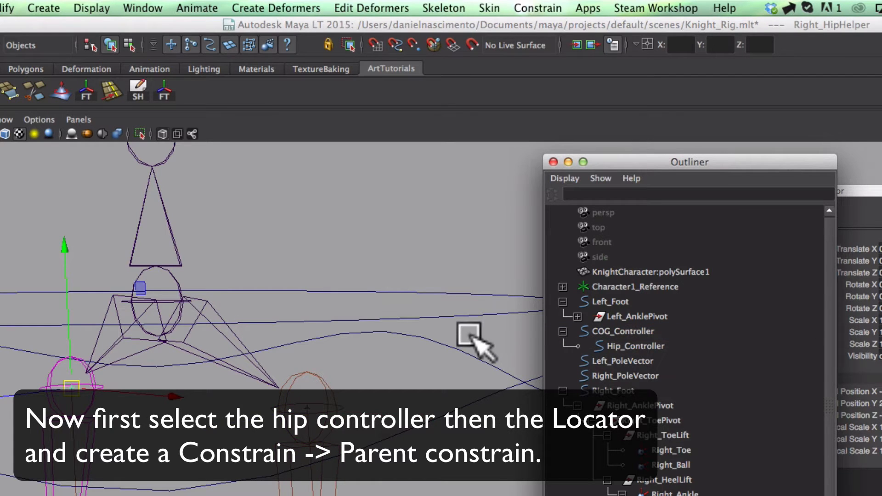
Parent constrain Right_HipHelper to Hip_Controller in the same way
click(465, 354)
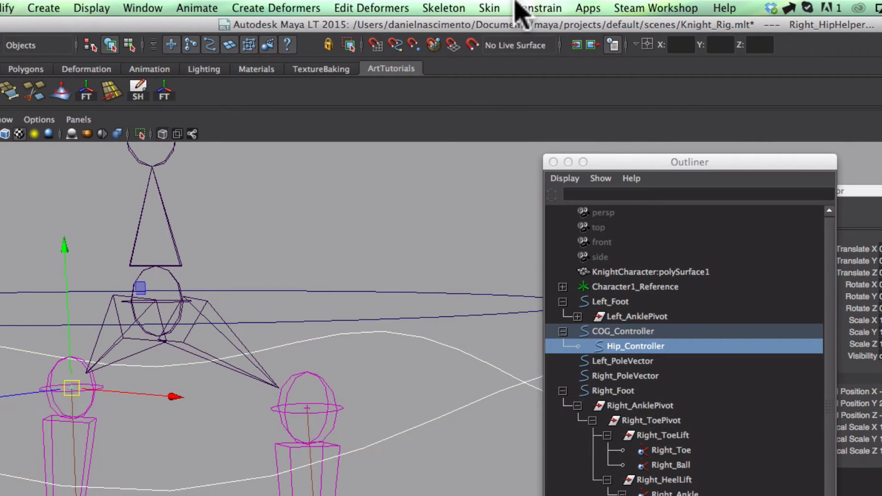
click(529, 8)
click(545, 73)
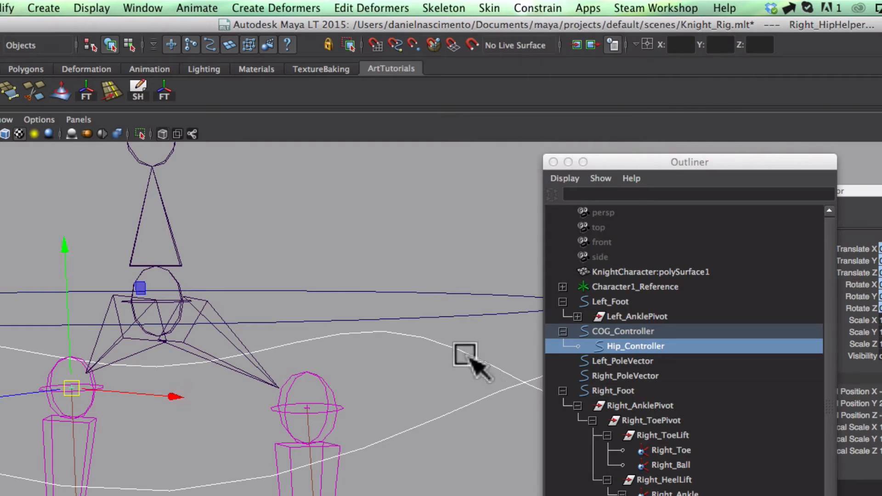
Test-rotate Hip_Controller and COG_Controller to check how the skeleton follows, undoing each rotation
key(e)
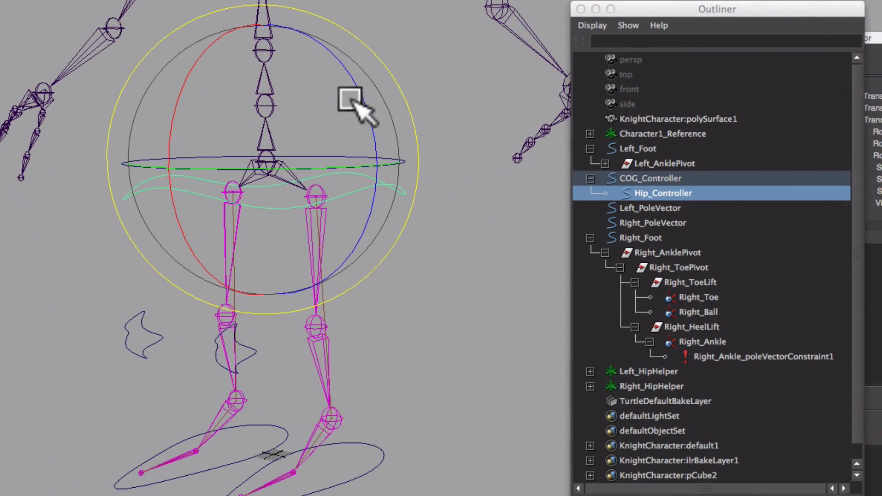
drag(360, 102, 182, 126)
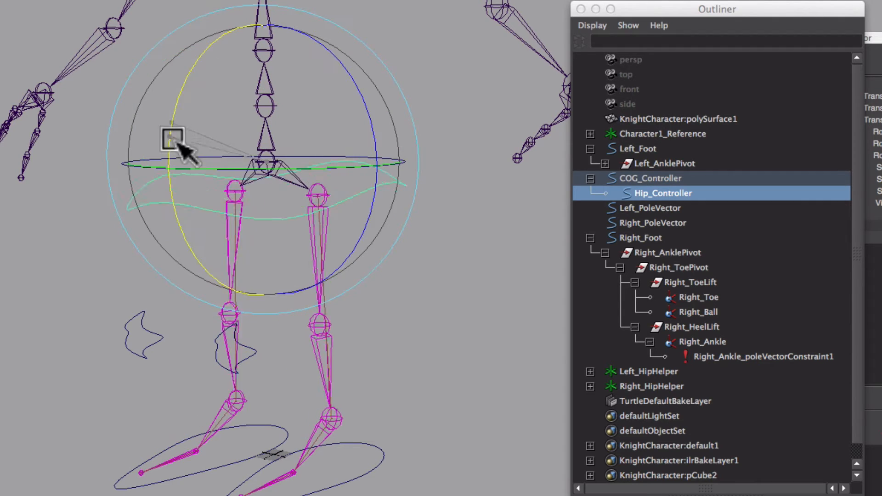
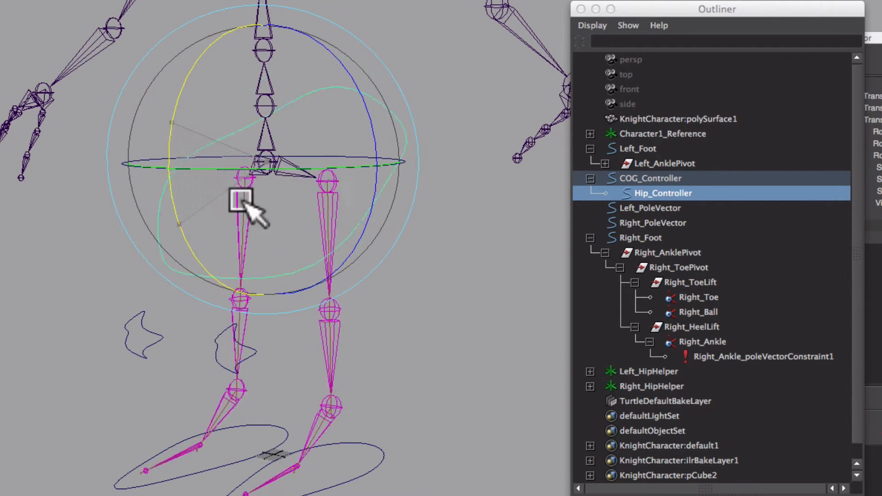
alt+drag(320, 116, 343, 159)
click(353, 139)
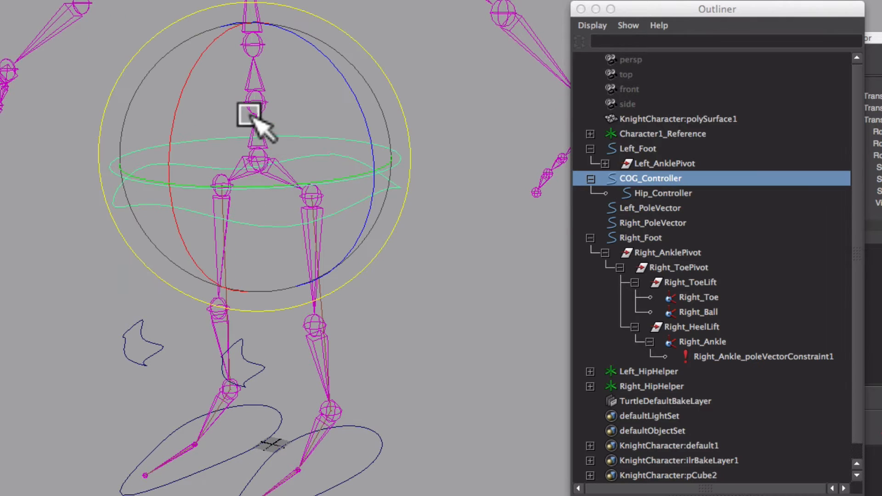
drag(192, 117, 204, 97)
key(super+z)
drag(358, 89, 378, 166)
key(super+z)
Test the rig in a lowered pose by moving COG_Controller down and tilting Hip_Controller
key(w)
middle_drag(306, 106, 313, 123)
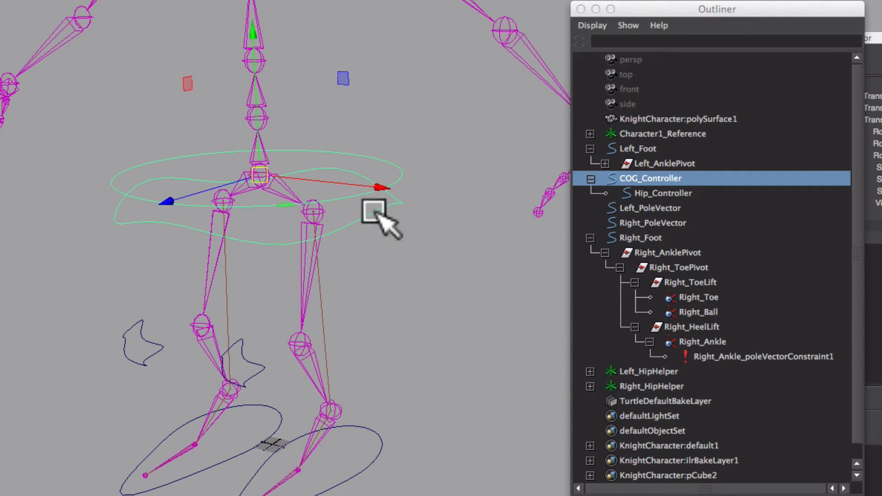
drag(362, 212, 360, 209)
key(e)
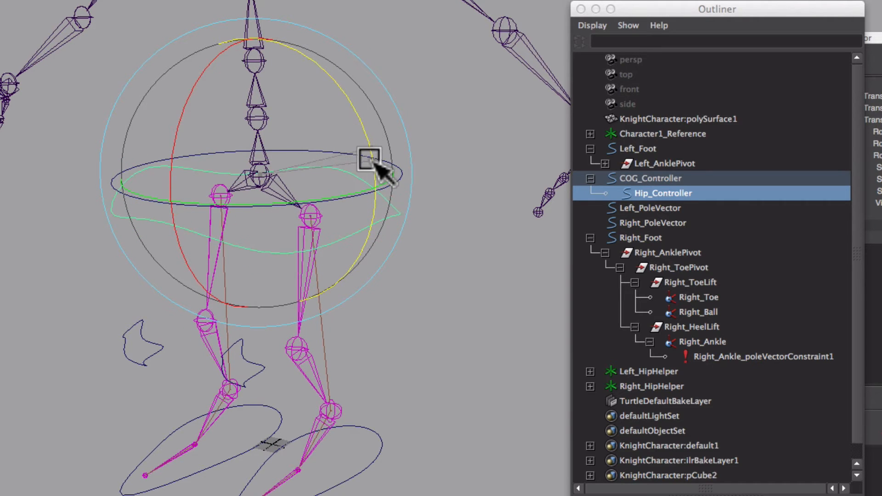
key(w)
alt+drag(345, 201, 349, 242)
drag(420, 268, 385, 178)
alt+drag(439, 229, 419, 237)
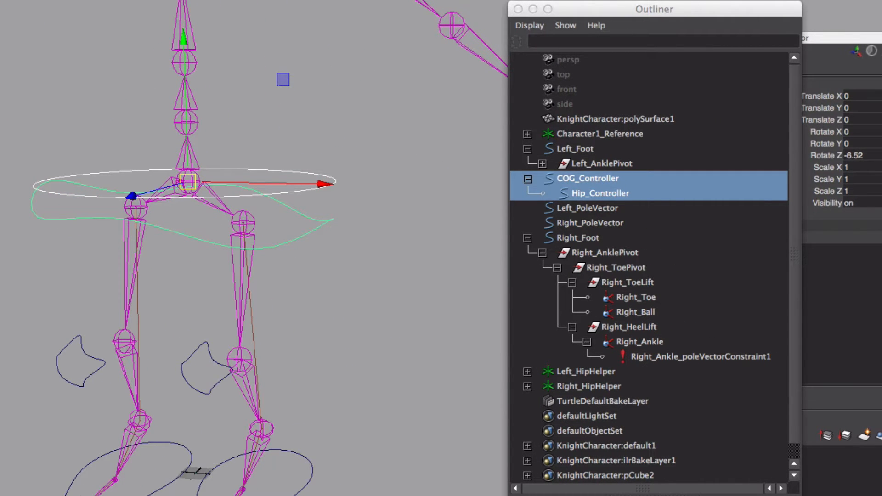
Reset Hip_Controller's X, Y and Z rotations to 0
scroll(254, 248, down, 1)
drag(850, 154, 856, 132)
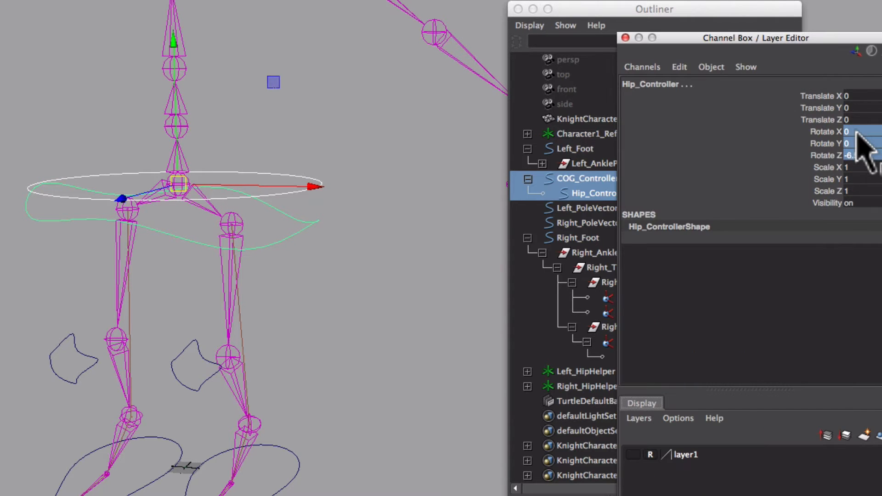
key(Return)
Reset COG_Controller's X, Y and Z translations to 0 and deselect it
alt+middle_drag(362, 140, 398, 231)
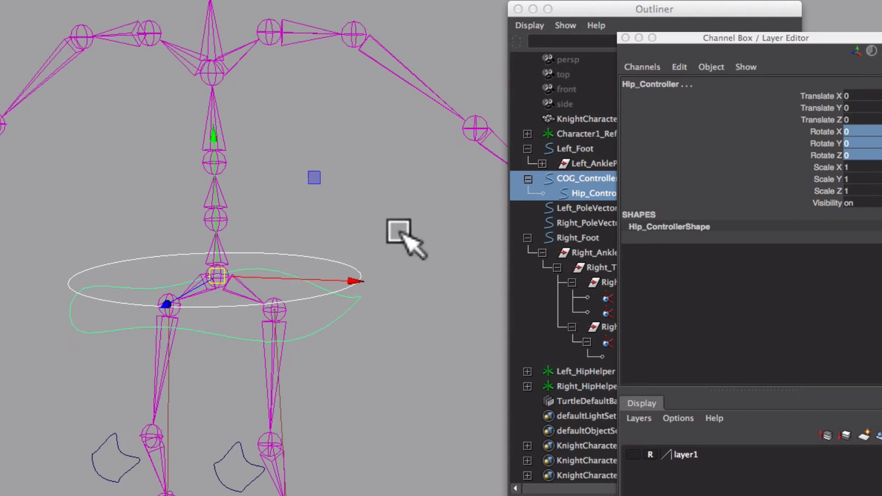
alt+right_drag(398, 231, 351, 211)
alt+middle_drag(350, 210, 363, 197)
click(376, 244)
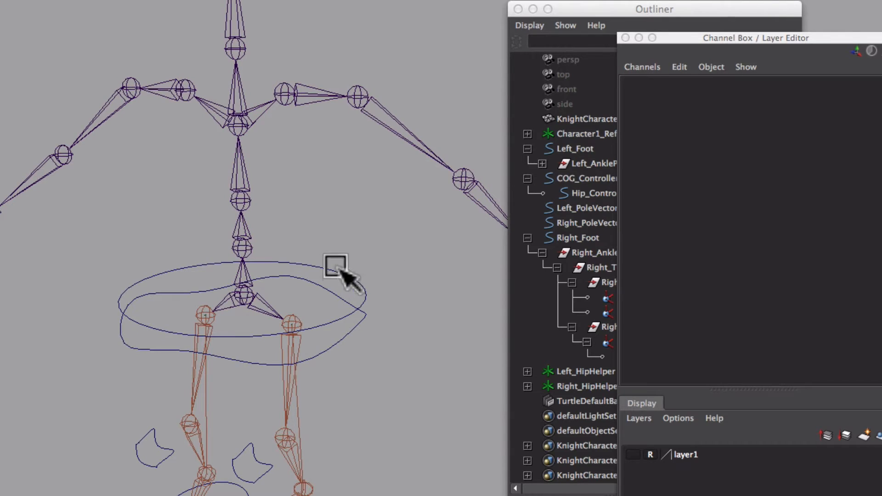
click(341, 270)
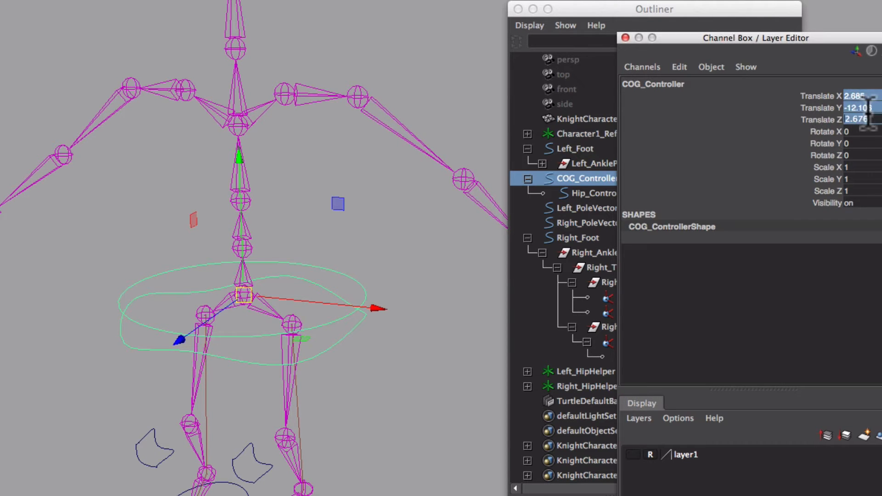
text(0)
key(Return)
click(373, 194)
alt+middle_drag(373, 194, 374, 217)
alt+drag(374, 217, 302, 250)
alt+middle_drag(301, 250, 306, 168)
alt+drag(306, 168, 312, 197)
alt+middle_drag(312, 198, 239, 219)
alt+right_drag(239, 219, 183, 210)
alt+middle_drag(184, 210, 212, 256)
alt+right_drag(212, 256, 248, 259)
alt+drag(248, 259, 260, 274)
alt+middle_drag(260, 275, 290, 276)
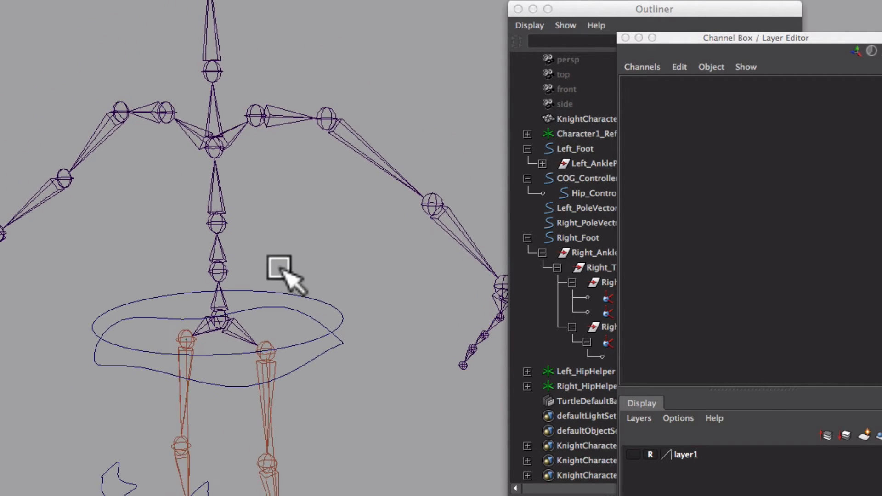
click(90, 8)
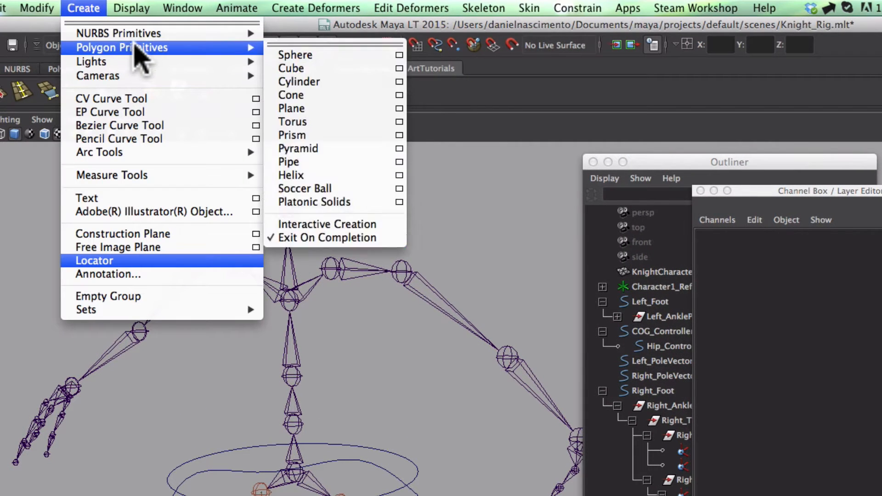
mouse_move(210, 35)
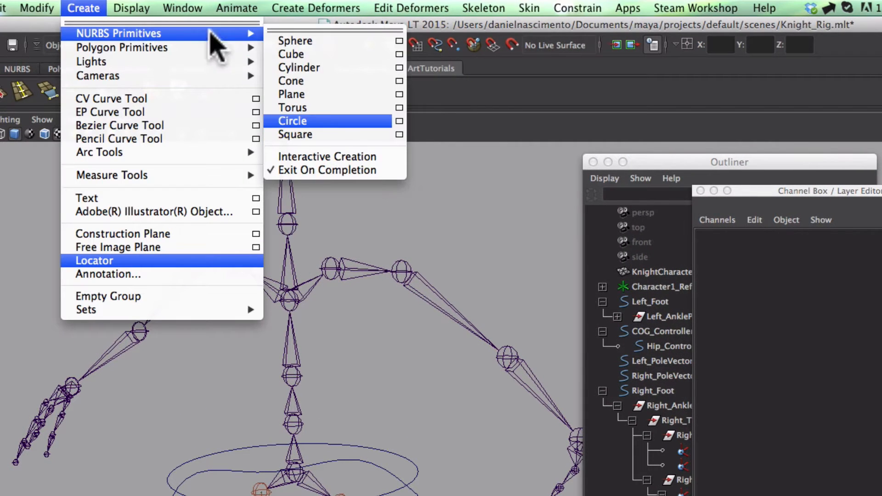
click(303, 121)
alt+middle_drag(340, 339, 348, 326)
key(v)
middle_drag(301, 352, 301, 339)
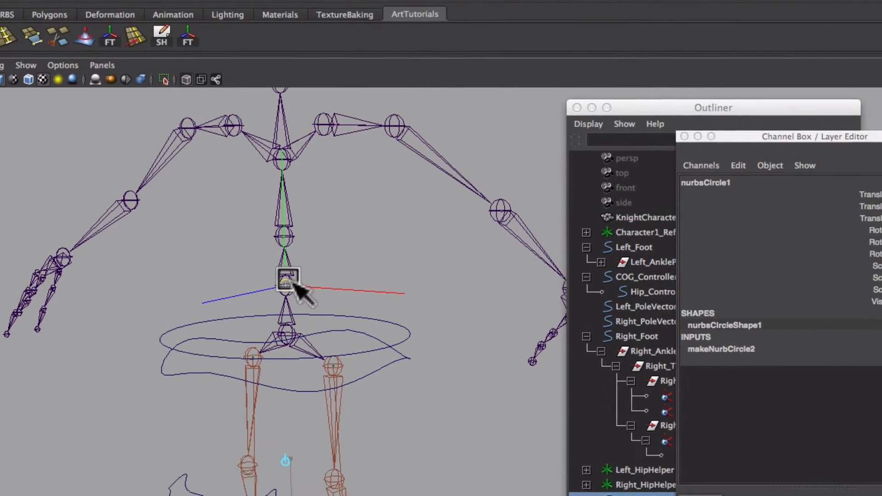
key(Delete)
Create a NURBS circle, snap it to the first spine joint above the hips, and scale it up to surround the torso
click(28, 0)
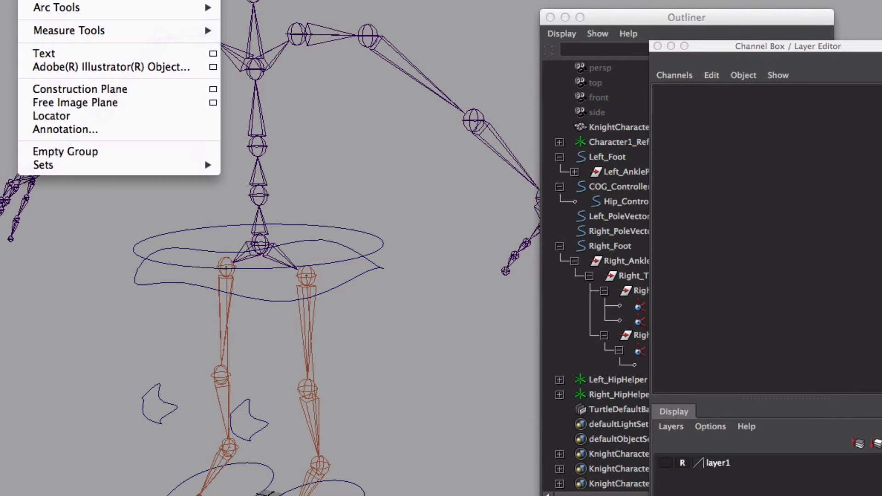
mouse_move(115, 0)
click(286, 0)
middle_drag(262, 203, 259, 193)
key(r)
drag(260, 193, 467, 229)
Duplicate the spine circle twice and snap the copies to the next spine joint and the chest joint
alt+drag(272, 59, 271, 154)
alt+right_drag(271, 154, 290, 169)
key(w)
key(ctrl+d)
drag(291, 184, 291, 211)
alt+middle_drag(291, 211, 297, 298)
key(ctrl+d)
drag(299, 168, 318, 192)
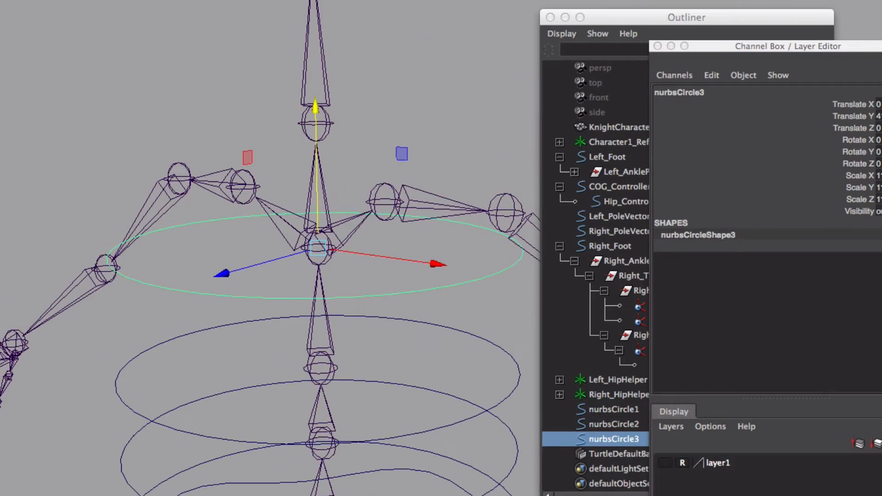
Show layer1 to size the chest circle against the body, enlarge the circle slightly, and hide the layer again
click(666, 462)
alt+right_drag(433, 317, 375, 331)
alt+drag(375, 331, 352, 276)
click(665, 463)
alt+middle_drag(351, 276, 342, 222)
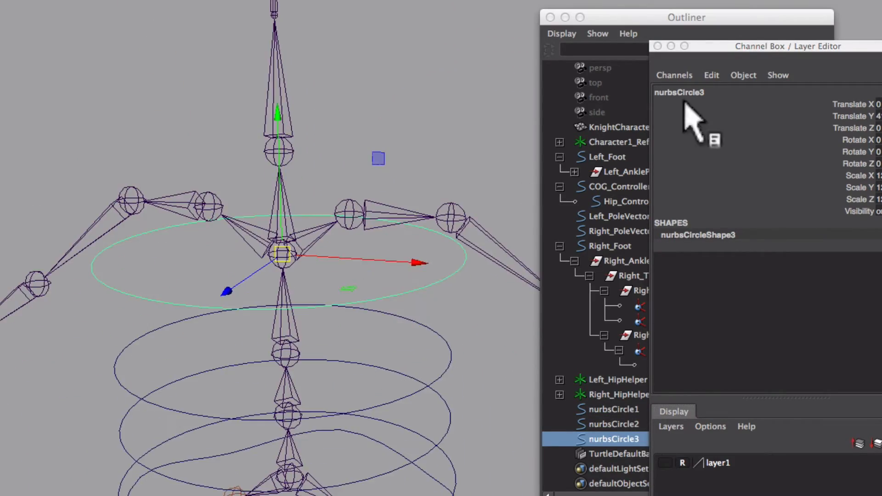
Rename the nurbsCircle3 chest circle to Chest
drag(680, 47, 876, 40)
alt+middle_drag(380, 455, 381, 380)
double_click(609, 439)
text(S)
text(hest)
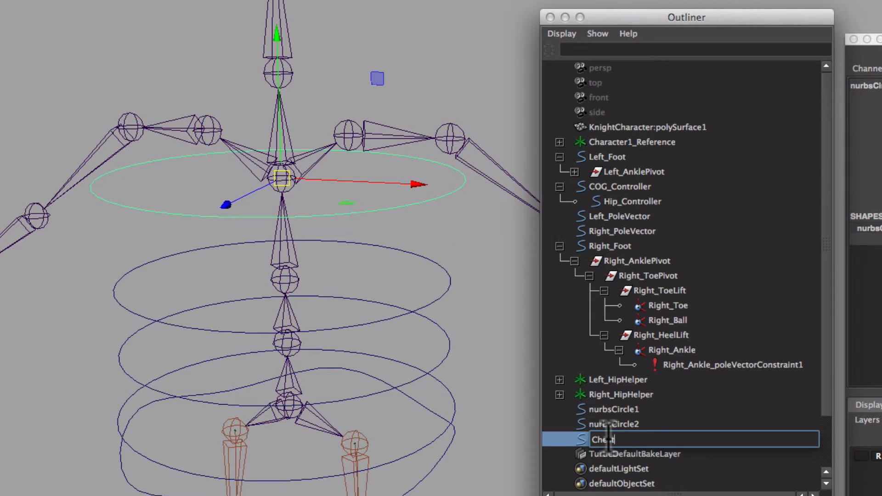
key(Return)
Rename nurbsCircle1 to Spine1 and nurbsCircle2 to Spine2
double_click(613, 409)
text(Spine1)
key(Return)
double_click(614, 425)
text(Spine2)
key(Return)
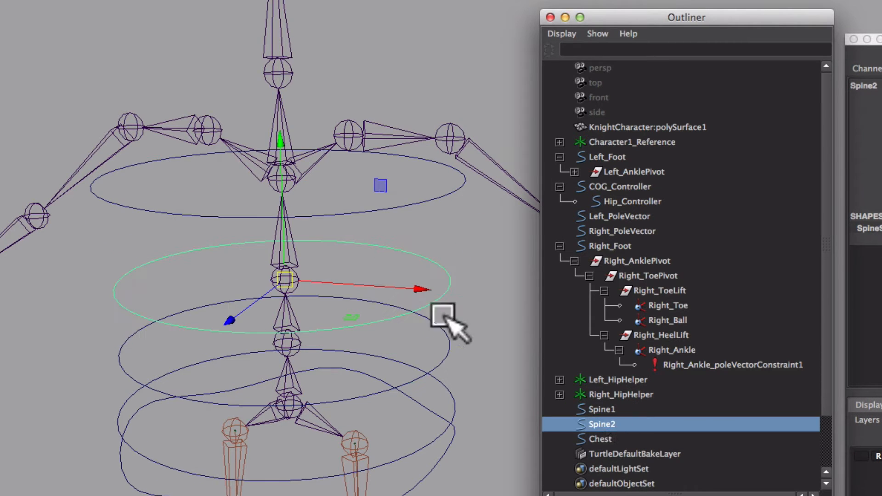
Duplicate the Chest circle, place the copy on the neck joint, scale it down and rename it Neck
alt+middle_drag(428, 215, 436, 306)
click(436, 299)
key(super+d)
drag(288, 137, 291, 171)
alt+middle_drag(291, 170, 283, 303)
key(r)
drag(279, 299, 197, 291)
double_click(608, 454)
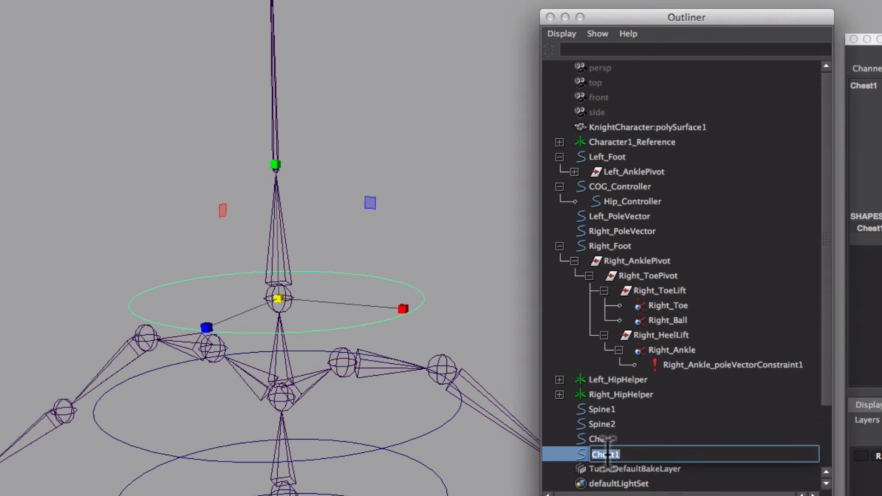
text(Neck)
key(Return)
Duplicate the Neck circle and move the copy up onto the head joint
key(super+d)
alt+middle_drag(292, 181, 296, 230)
key(super+d)
key(super+z)
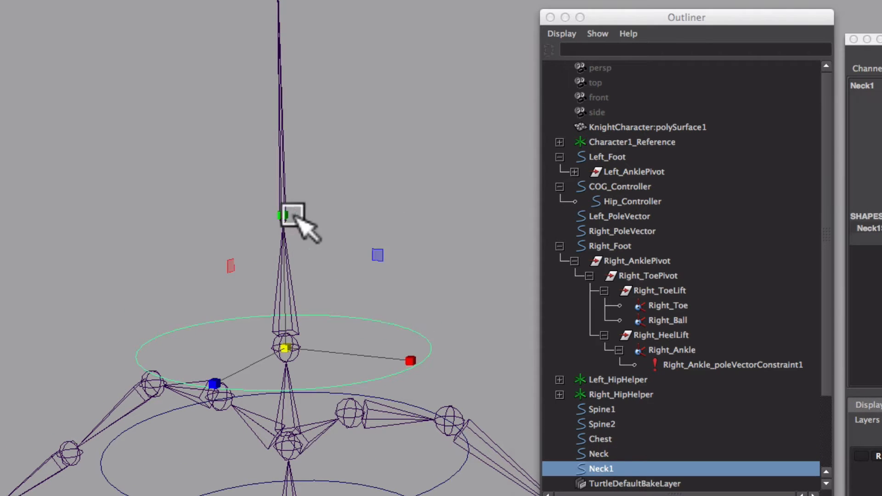
key(BackSpace)
key(super+z)
key(w)
drag(283, 209, 282, 85)
alt+middle_drag(401, 252, 405, 350)
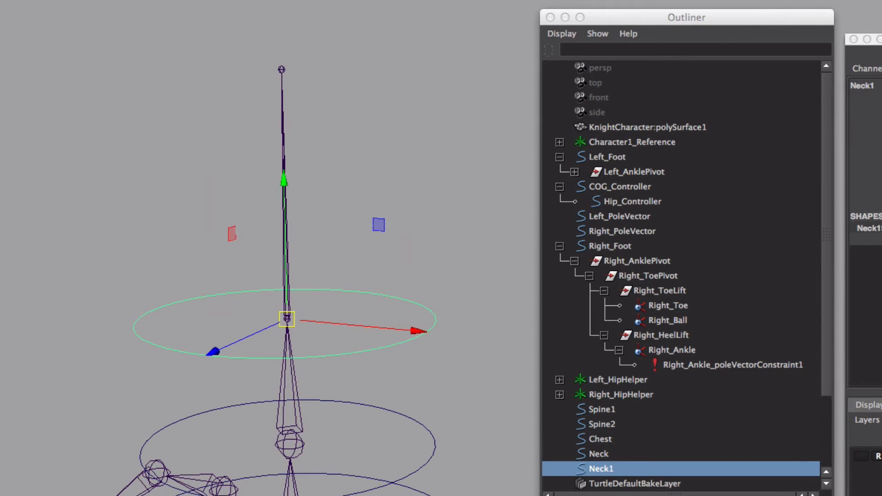
Show layer1 and reshape the head circle around the knight's head by moving its control vertices
click(861, 457)
alt+drag(405, 326, 322, 352)
right_drag(404, 307, 335, 295)
drag(448, 271, 380, 333)
alt+drag(391, 302, 357, 296)
drag(484, 326, 487, 286)
alt+drag(442, 299, 492, 305)
right_drag(425, 314, 464, 297)
alt+drag(462, 338, 400, 329)
click(426, 308)
right_drag(426, 308, 379, 301)
drag(198, 260, 112, 315)
alt+drag(184, 296, 271, 305)
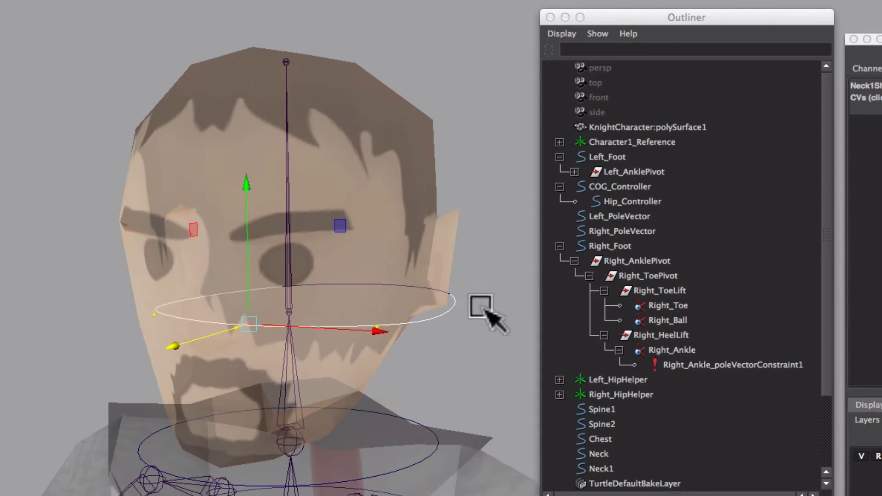
alt+drag(481, 308, 474, 309)
Rename the Neck1 circle at the head joint to HeadController
double_click(606, 468)
text(HeadController)
key(Return)
Examine how the head, neck and torso circles sit around the knight's body from the front and side
scroll(203, 321, down, 5)
alt+drag(202, 321, 501, 393)
alt+middle_drag(436, 388, 427, 316)
alt+drag(420, 355, 245, 349)
alt+right_drag(245, 349, 437, 370)
alt+drag(436, 370, 252, 356)
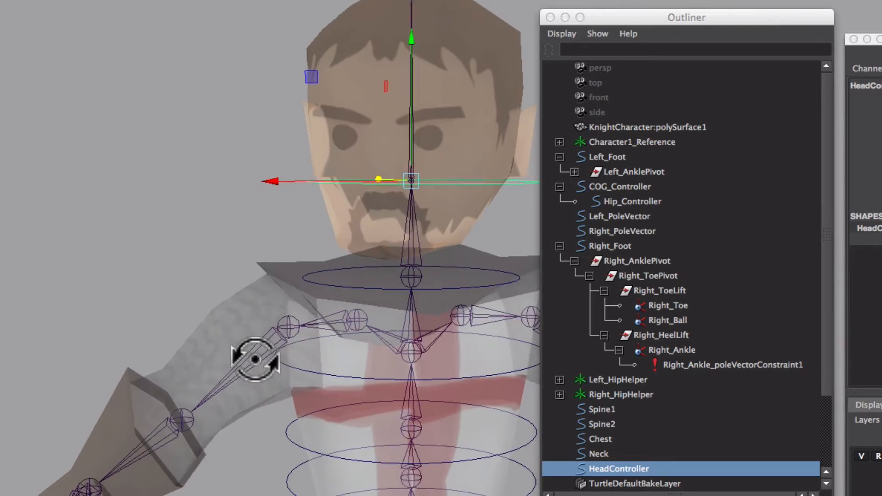
alt+right_drag(252, 356, 315, 319)
alt+middle_drag(316, 319, 218, 330)
alt+drag(217, 330, 252, 346)
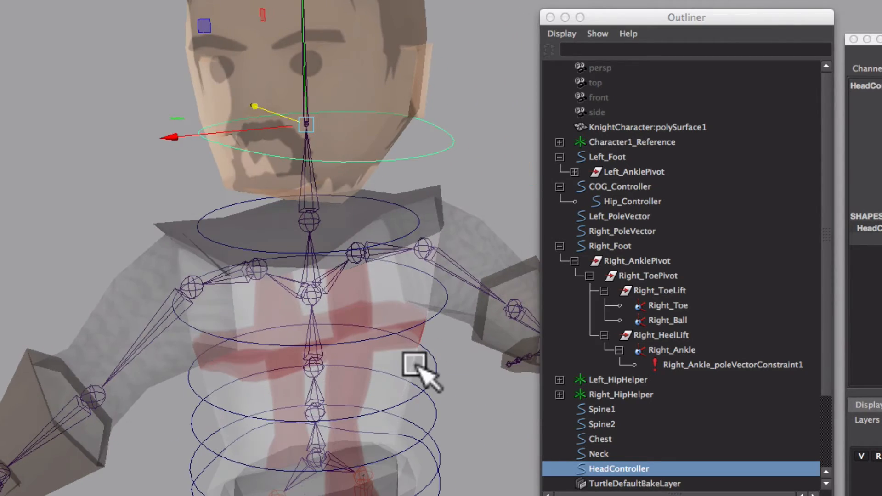
alt+drag(416, 365, 242, 321)
alt+drag(300, 262, 377, 271)
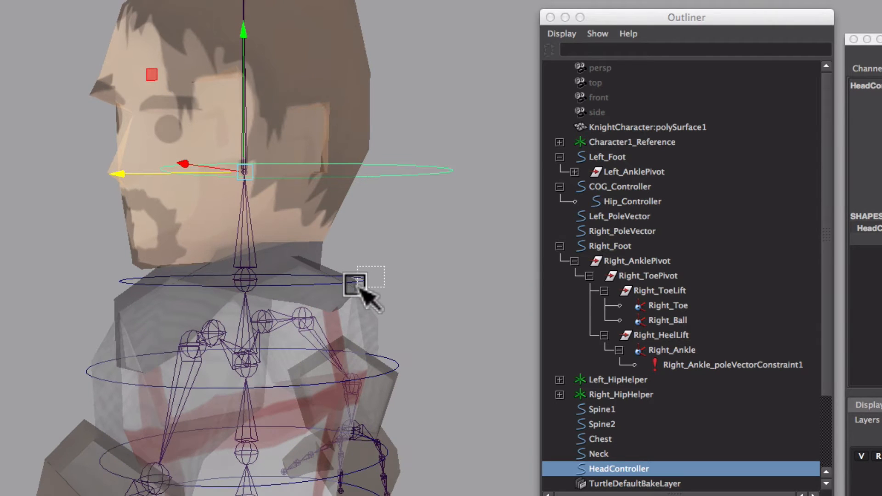
Duplicate HeadController, place the copy on a clavicle joint, tilt it to the shoulder line and scale it
key(ctrl+d)
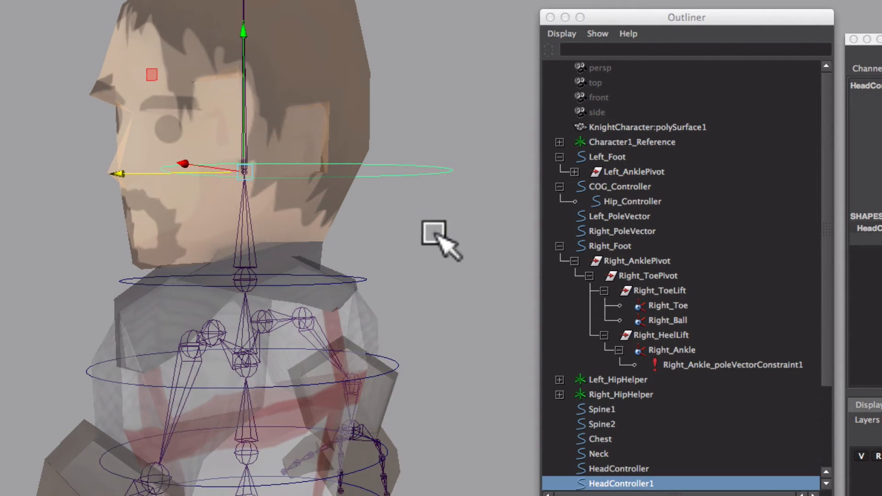
alt+drag(433, 232, 269, 305)
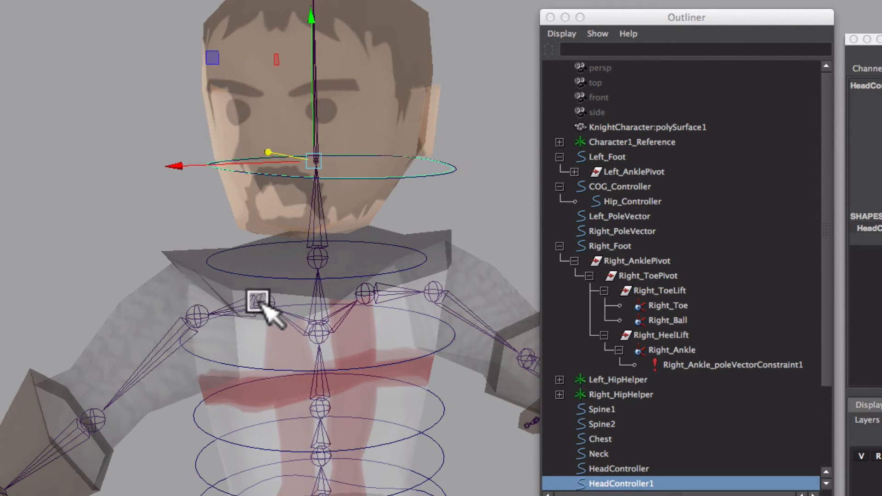
alt+drag(269, 312, 351, 324)
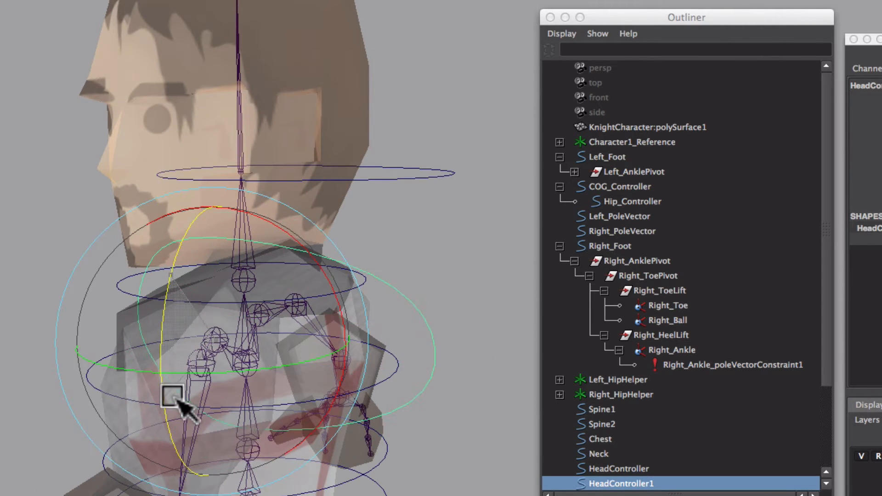
alt+drag(196, 362, 168, 311)
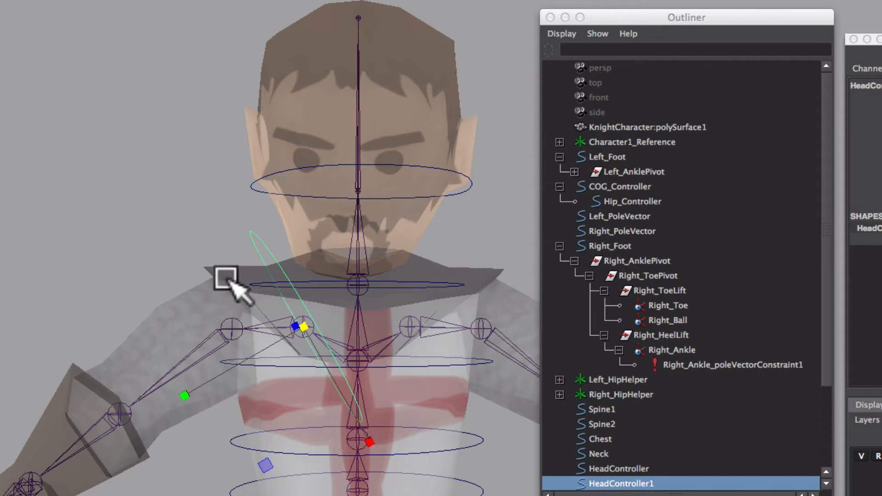
alt+drag(315, 374, 224, 381)
Reshape the clavicle circle front to back by moving its control vertices, and return to object selection
right_drag(455, 318, 375, 309)
alt+drag(299, 350, 191, 346)
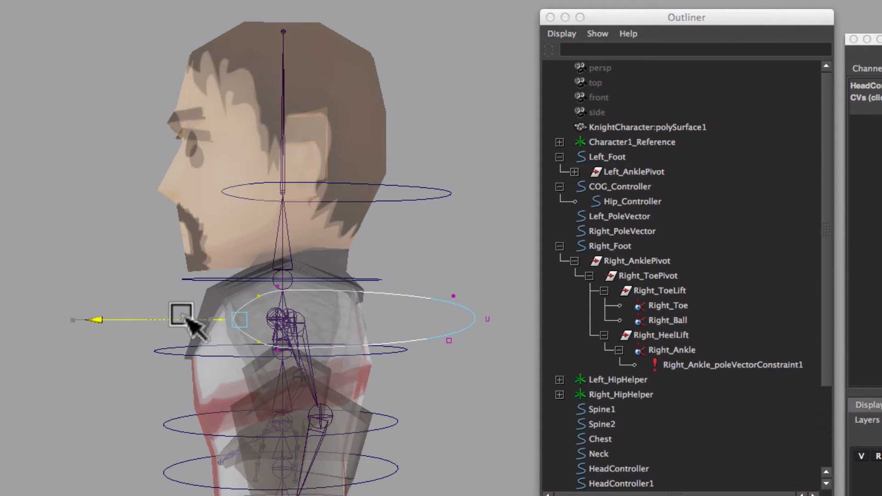
alt+drag(189, 317, 257, 332)
right_drag(508, 296, 536, 281)
alt+drag(524, 317, 473, 340)
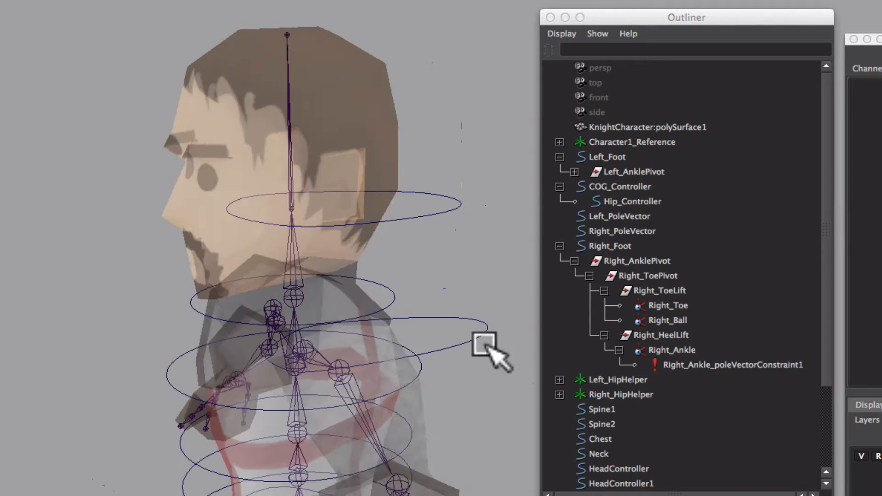
Duplicate the clavicle circle and position the copy on the opposite clavicle joint
click(483, 342)
alt+drag(220, 335, 367, 290)
scroll(570, 338, down, 5)
click(621, 380)
alt+middle_drag(401, 305, 385, 303)
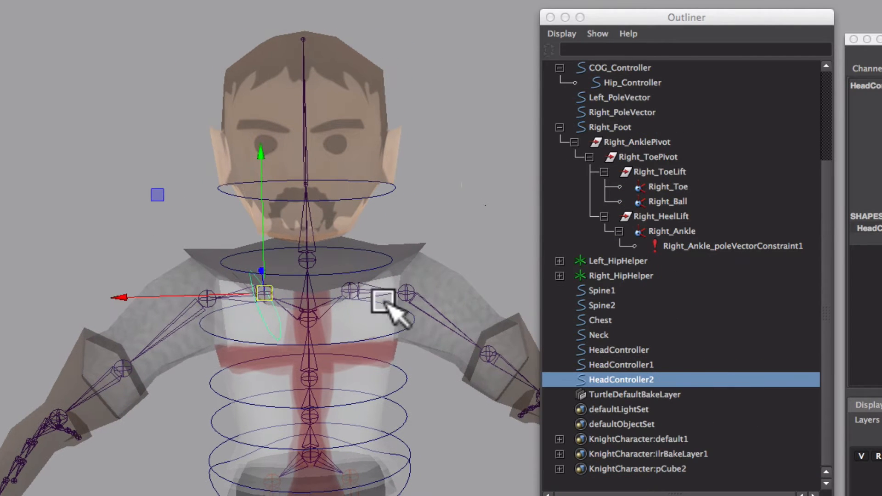
alt+drag(358, 271, 577, 388)
key(w)
Rename HeadController2 to RightClavicle and HeadController1 to Left_Clavicle
double_click(596, 380)
text(Left)
text(R)
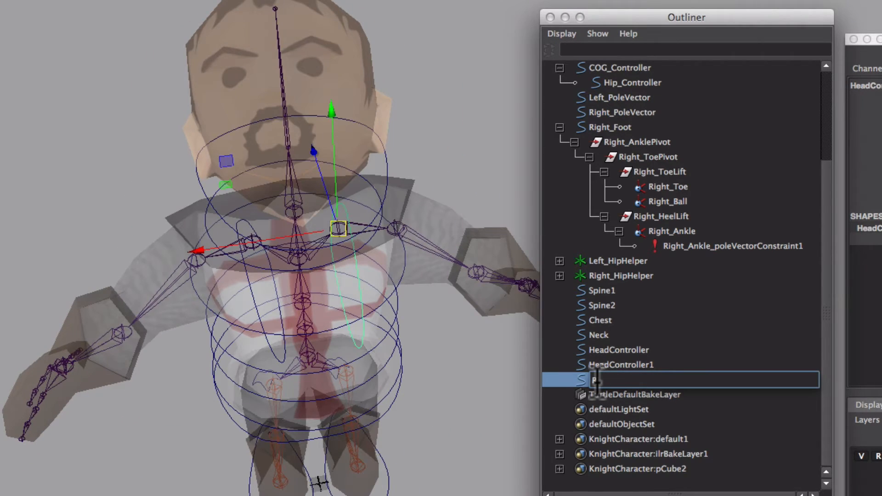
text(ightClavicle)
key(Return)
double_click(620, 364)
text(Left_Clavicle)
key(Return)
Set the Rotate tool to local axes for the Left_Clavicle circle
alt+drag(453, 333, 276, 301)
key(e)
click(412, 252)
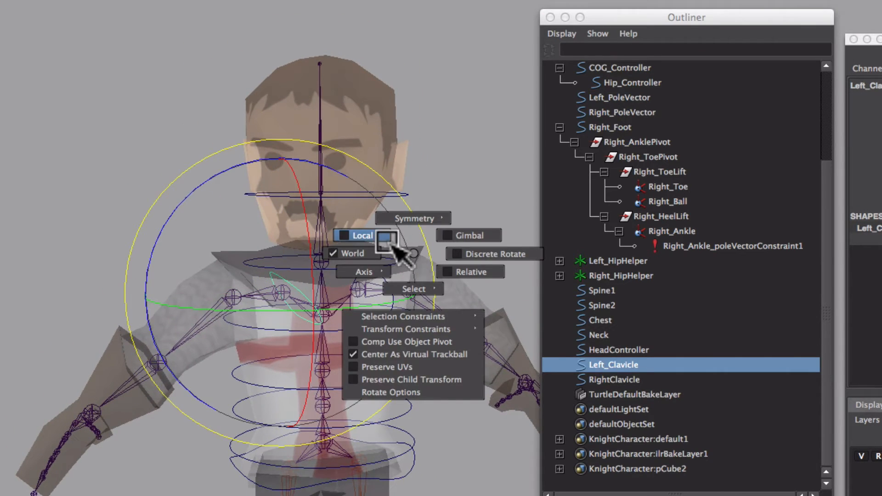
drag(392, 245, 340, 287)
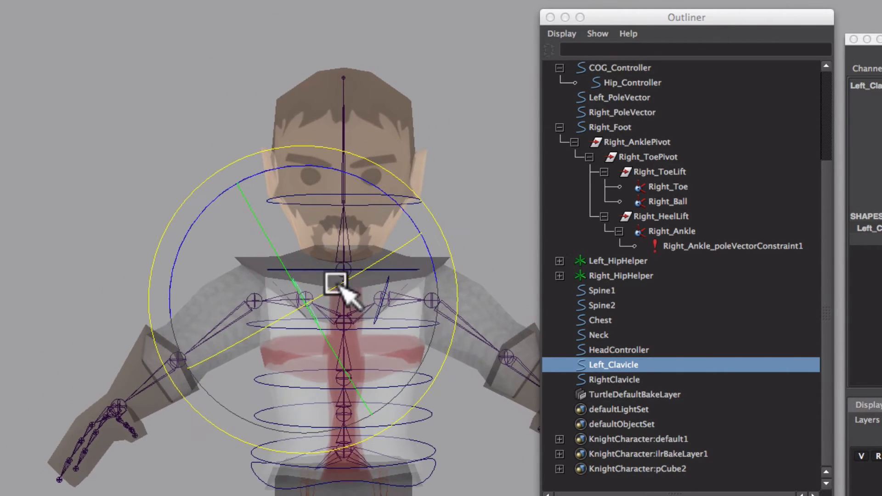
Examine how the Left_Clavicle controller's rotate and move axes line up with the left shoulder joint
alt+right_drag(340, 287, 527, 329)
alt+middle_drag(301, 261, 324, 251)
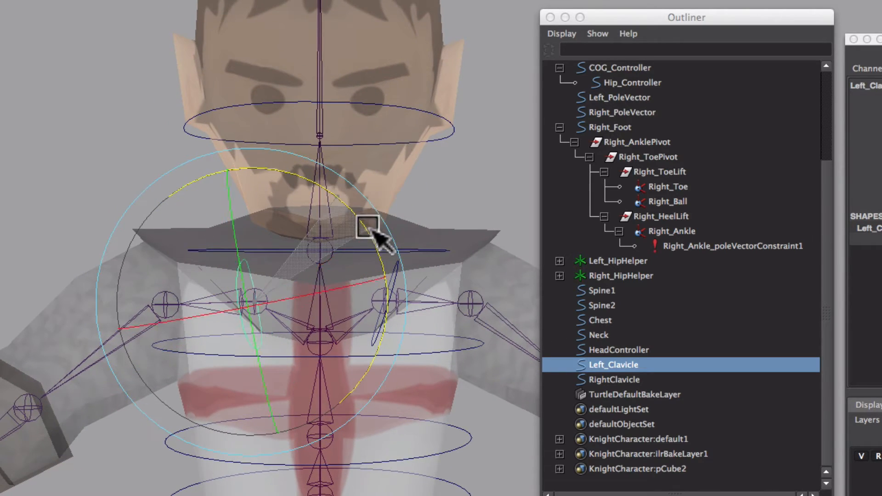
alt+drag(339, 243, 317, 220)
alt+right_drag(317, 221, 256, 219)
alt+drag(256, 219, 359, 272)
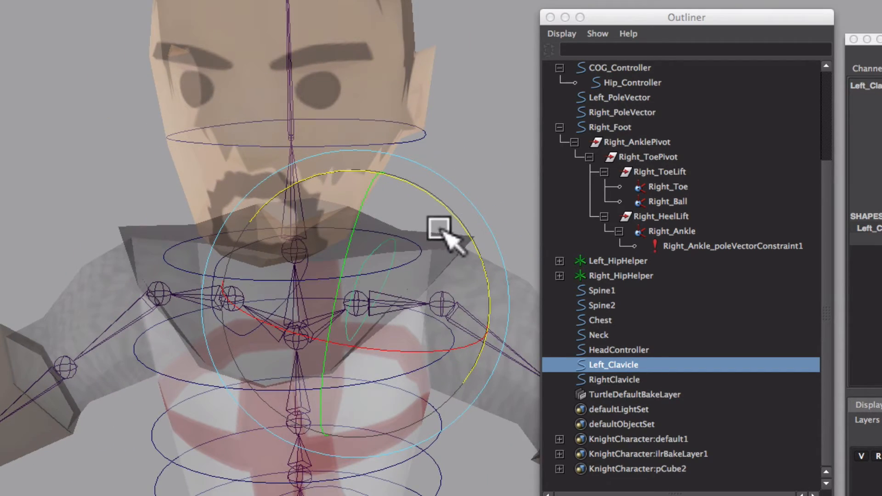
alt+drag(455, 262, 376, 254)
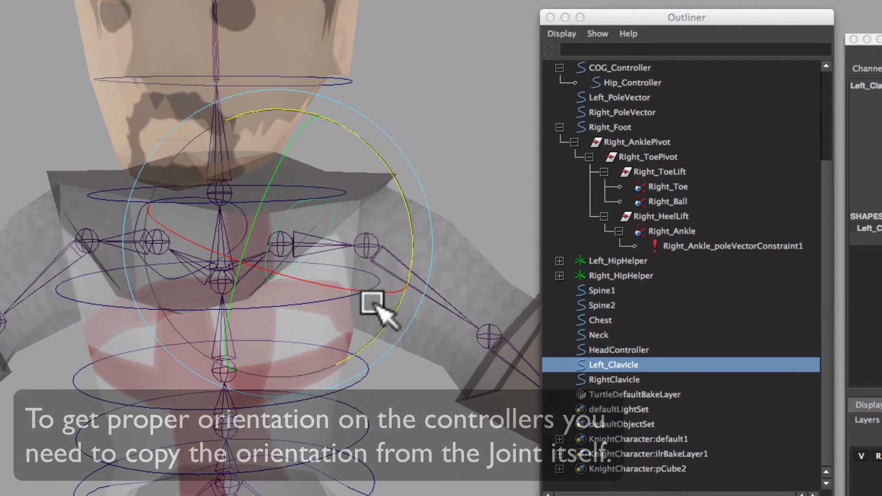
alt+drag(300, 267, 327, 264)
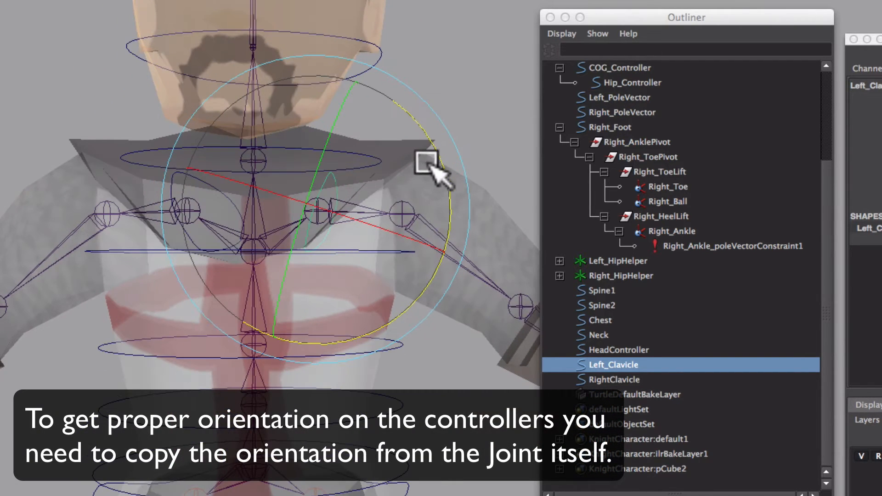
alt+drag(408, 143, 374, 178)
alt+right_drag(224, 240, 386, 280)
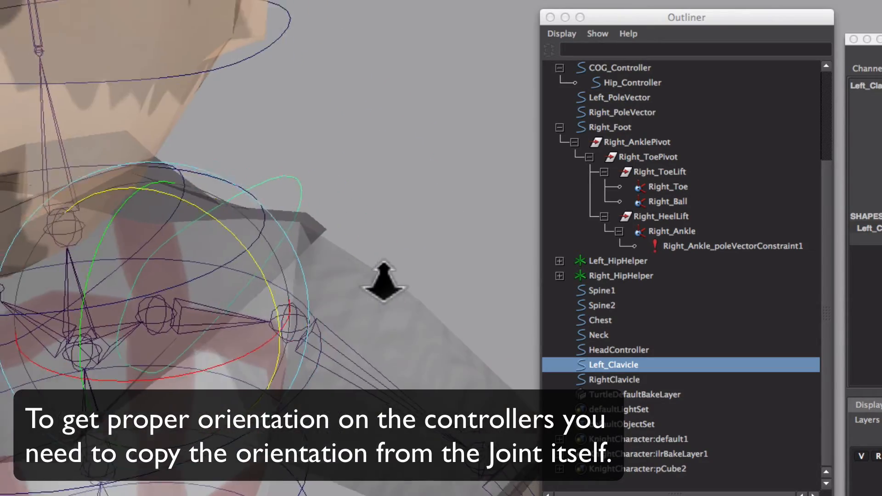
alt+middle_drag(175, 347, 302, 292)
alt+drag(301, 291, 276, 263)
alt+middle_drag(260, 246, 261, 304)
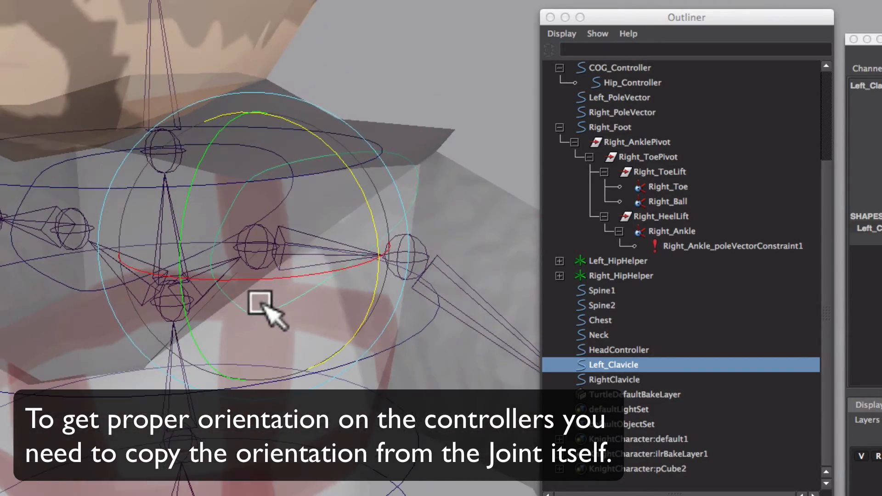
key(w)
alt+drag(260, 305, 215, 314)
alt+right_drag(214, 315, 289, 296)
alt+middle_drag(290, 296, 296, 311)
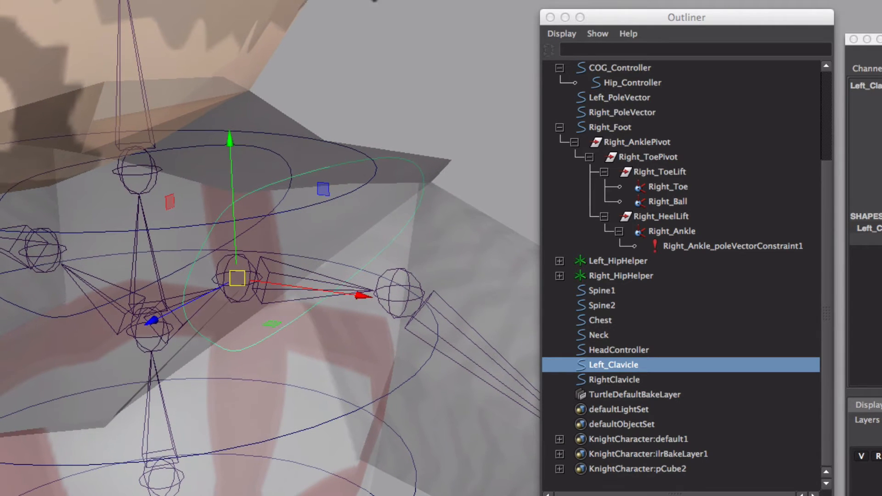
click(436, 0)
mouse_move(527, 0)
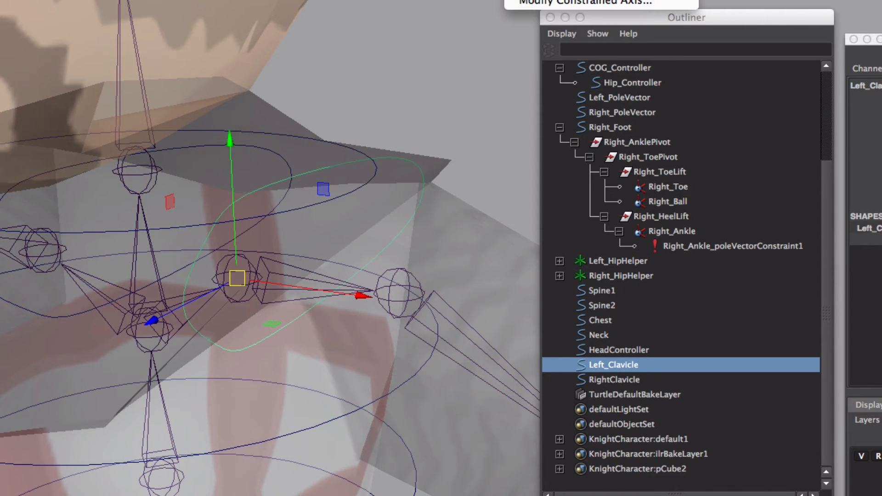
click(330, 216)
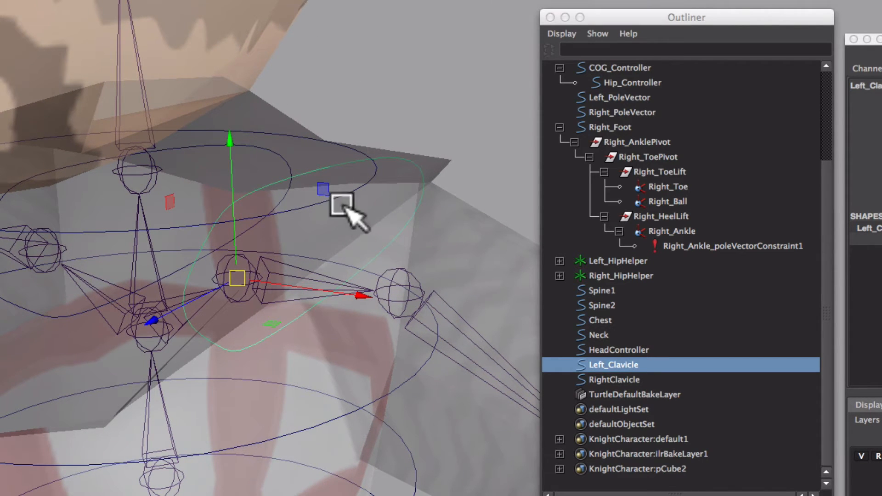
Orient-constrain the Left_Clavicle controller to the Character1_LeftShoulder joint with Maintain offset turned off
alt+middle_drag(313, 244, 352, 190)
shift+click(316, 212)
click(322, 225)
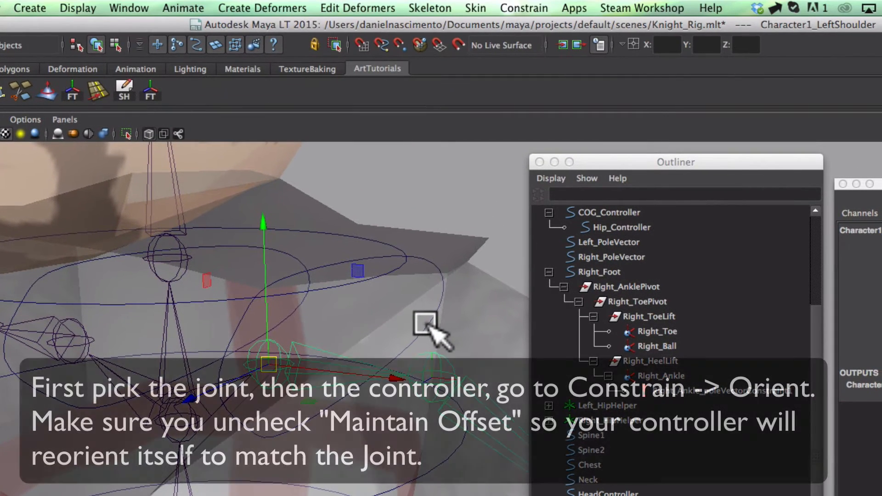
shift+click(427, 325)
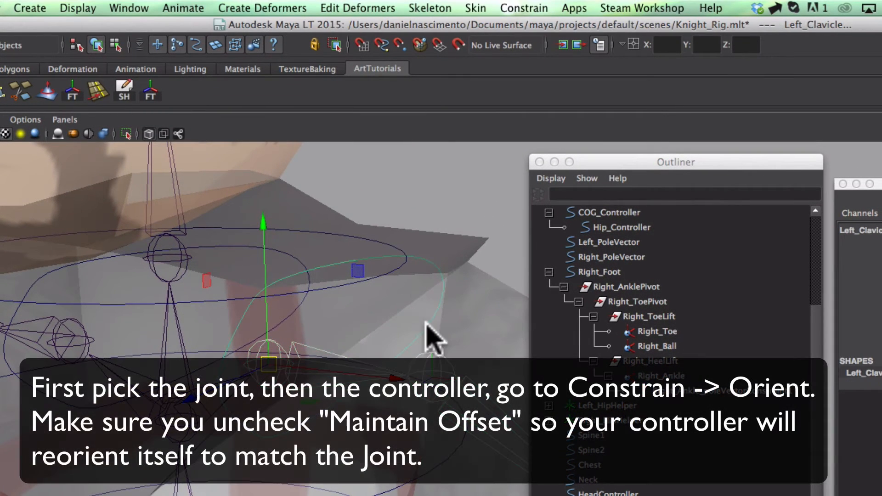
alt+middle_drag(445, 277, 419, 325)
click(517, 8)
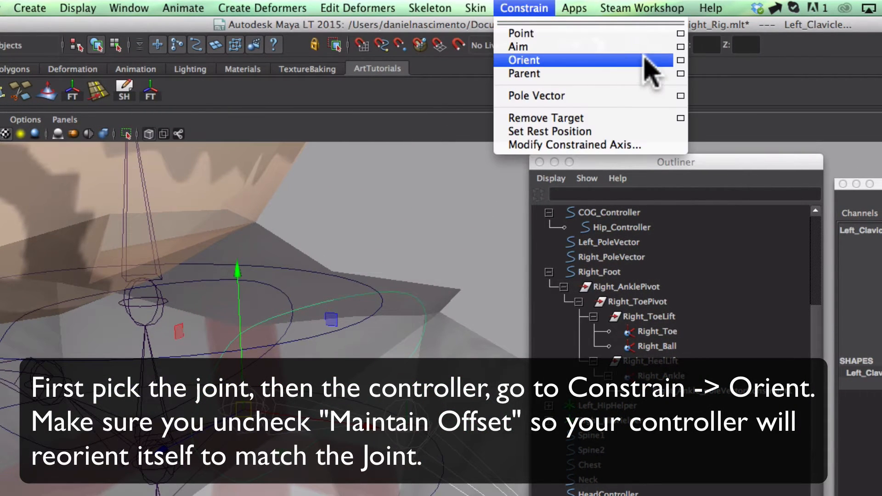
click(680, 60)
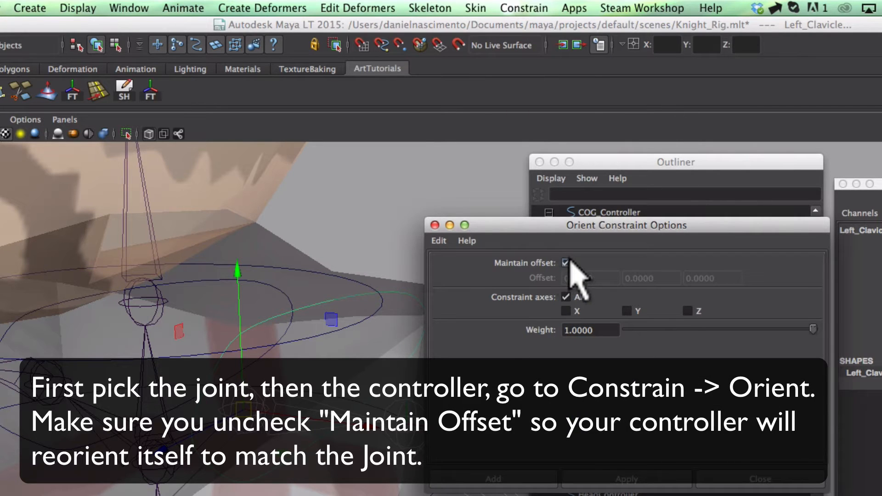
click(554, 479)
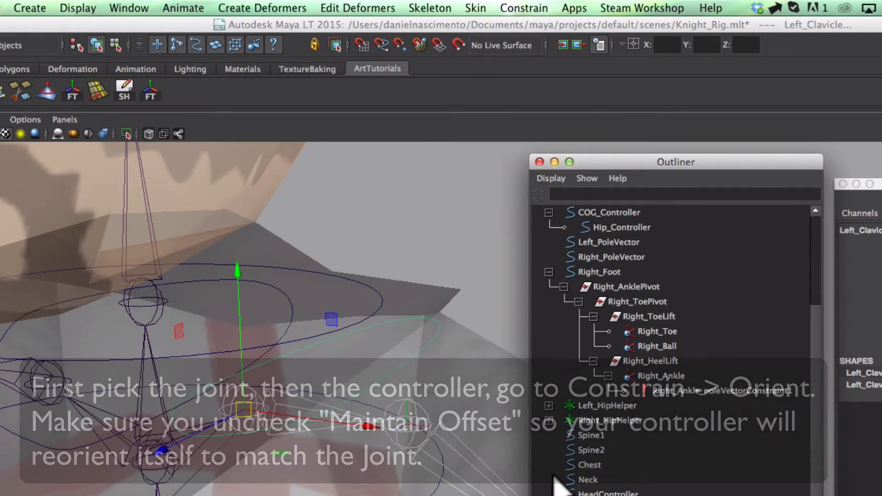
Check the Left_Clavicle controller's new rotation axes and delete its orient constraint, Left_Clavicle_orientConstraint1
alt+drag(321, 481, 286, 414)
key(e)
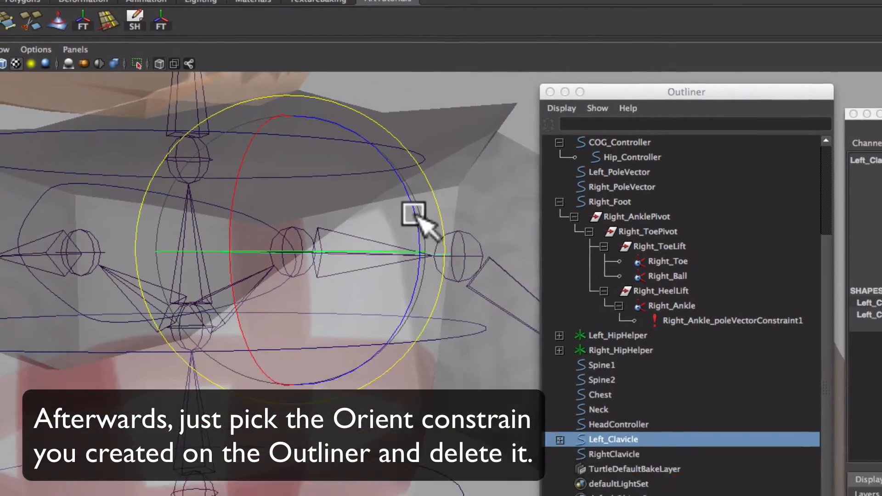
alt+middle_drag(400, 284, 371, 331)
alt+drag(371, 330, 316, 381)
alt+drag(252, 346, 290, 306)
click(572, 357)
click(639, 371)
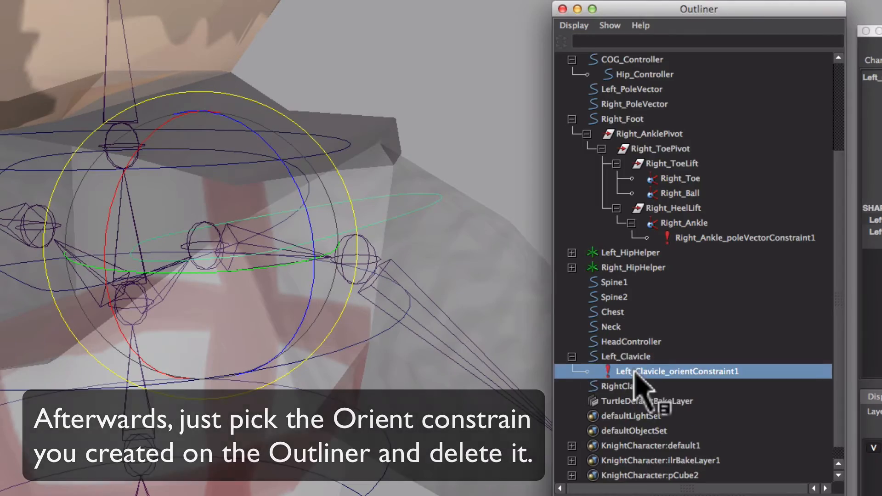
key(Delete)
key(e)
alt+drag(435, 180, 306, 214)
Orient-constrain the RightClavicle controller to the right shoulder joint so it takes on the joint's orientation
key(w)
click(273, 158)
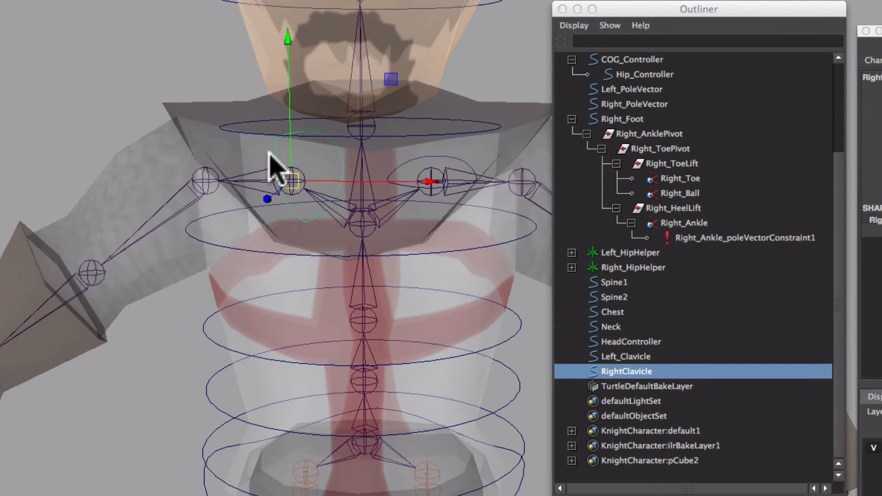
click(271, 174)
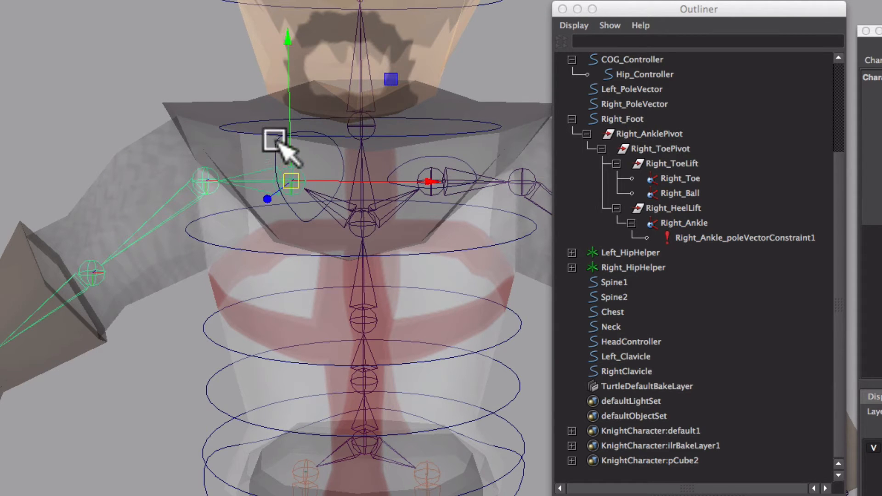
click(270, 142)
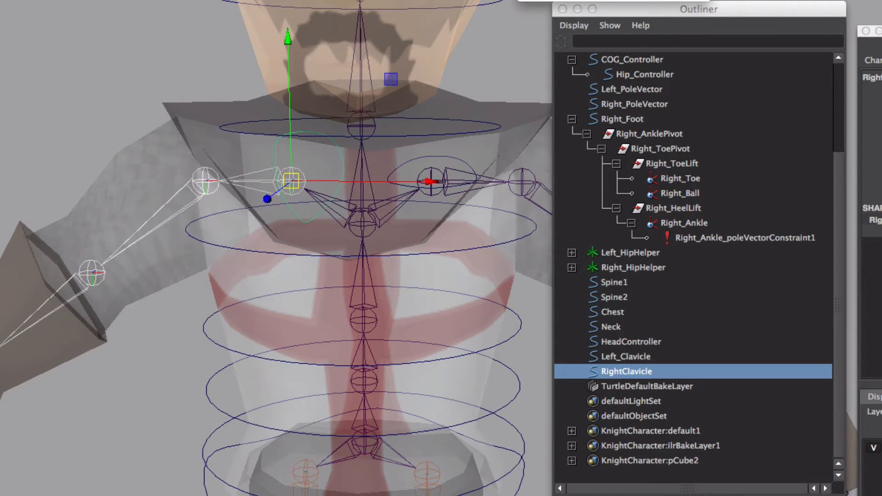
alt+drag(388, 152, 202, 208)
alt+middle_drag(203, 208, 240, 183)
alt+drag(241, 183, 102, 154)
Delete the RightClavicle_orientConstraint1 node beneath the RightClavicle controller
click(573, 372)
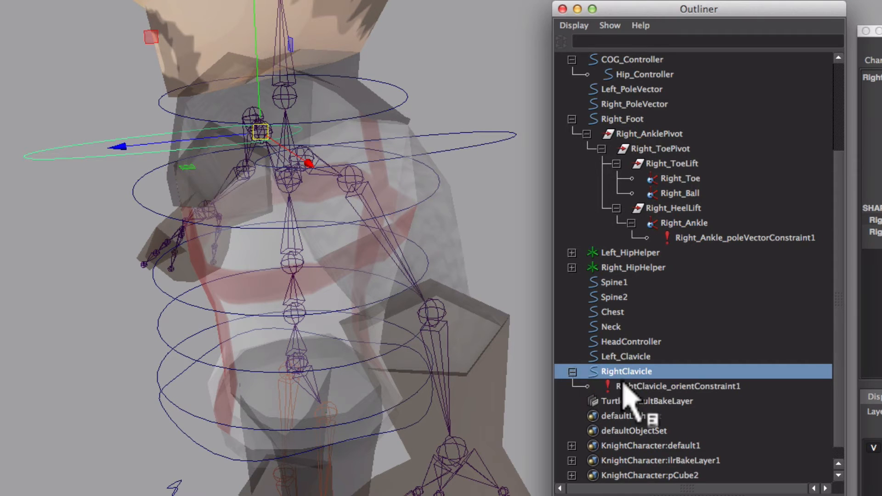
click(624, 384)
key(Delete)
Show the RightClavicle curve's control vertices and select all of them
click(80, 159)
right_drag(80, 159, 28, 158)
alt+drag(97, 193, 265, 246)
drag(394, 248, 184, 46)
alt+drag(186, 46, 206, 184)
alt+right_drag(202, 186, 147, 196)
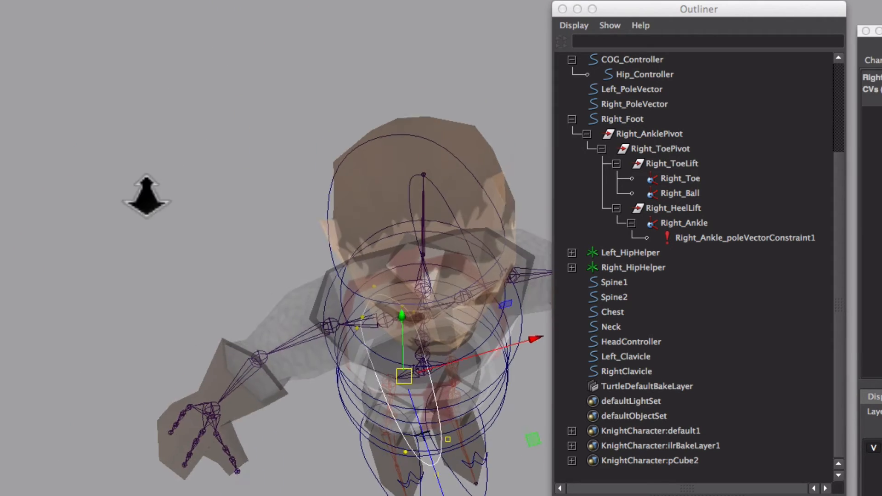
Set the pivot on the right shoulder joint, rotate the RightClavicle vertices around it towards the back, and return to object mode
key(e)
alt+drag(388, 319, 398, 345)
alt+middle_drag(398, 345, 342, 249)
key(d)
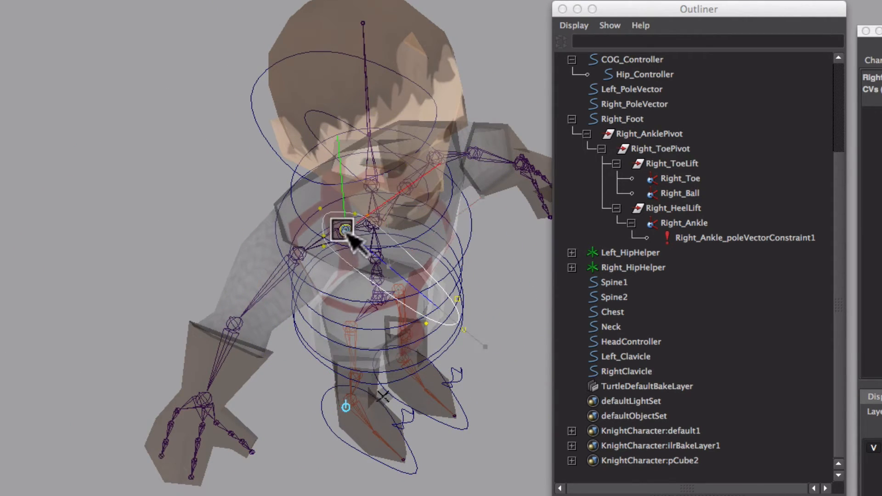
drag(345, 231, 347, 232)
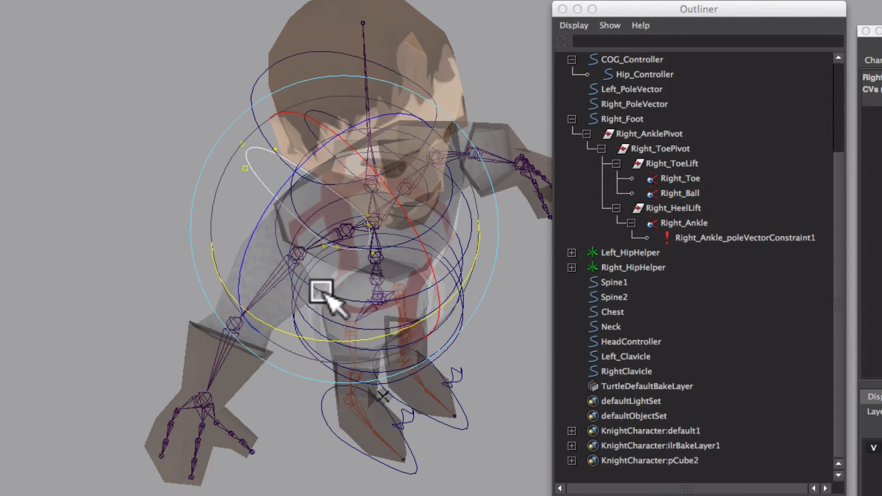
alt+drag(324, 294, 276, 190)
key(w)
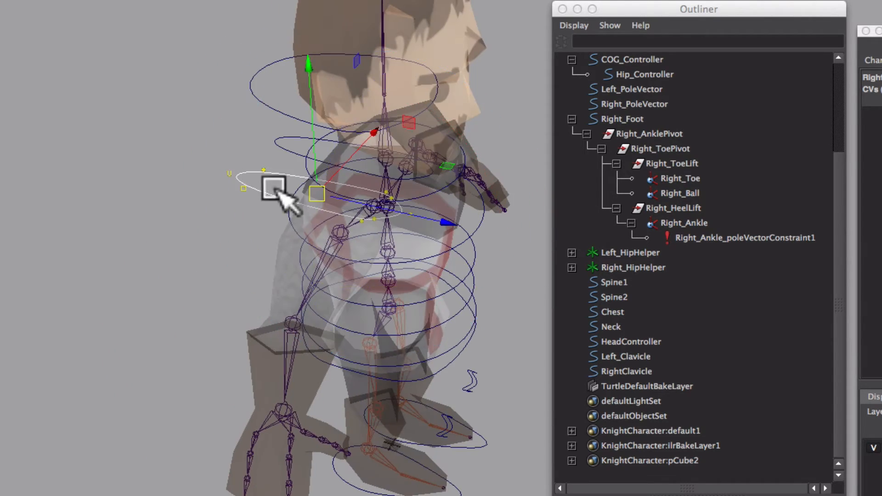
mouse_move(274, 190)
right_down()
mouse_move(266, 187)
mouse_move(266, 203)
right_up()
Select the RightClavicle controller and examine its rotate and move axes and its shape around the shoulder
alt+drag(266, 203, 210, 209)
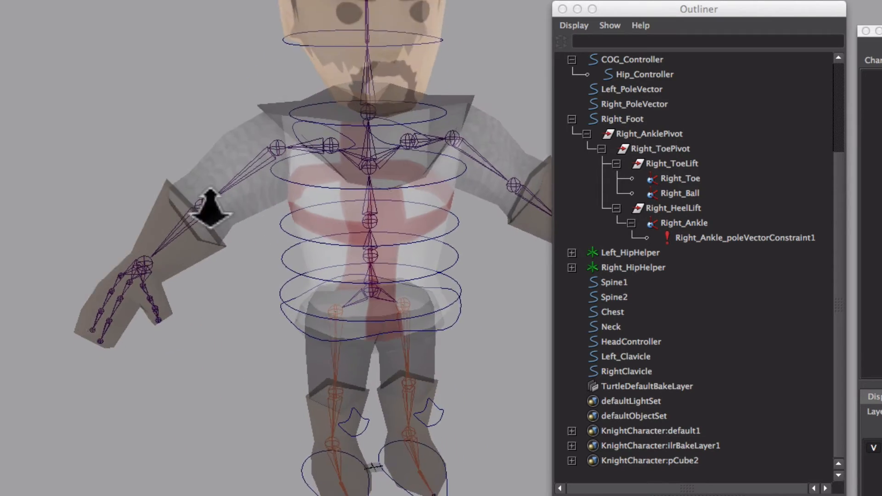
alt+right_drag(210, 209, 317, 198)
alt+middle_drag(317, 197, 329, 263)
alt+drag(329, 263, 351, 255)
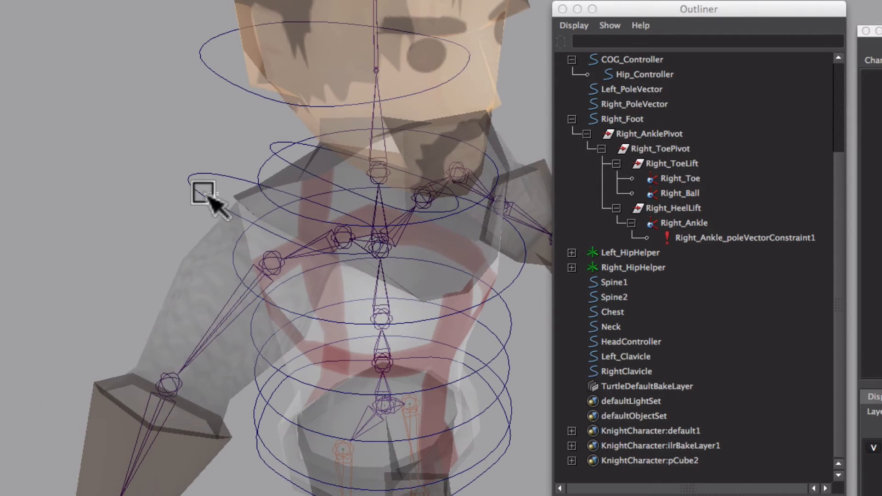
click(211, 198)
alt+drag(191, 197, 234, 167)
alt+middle_drag(301, 216, 278, 245)
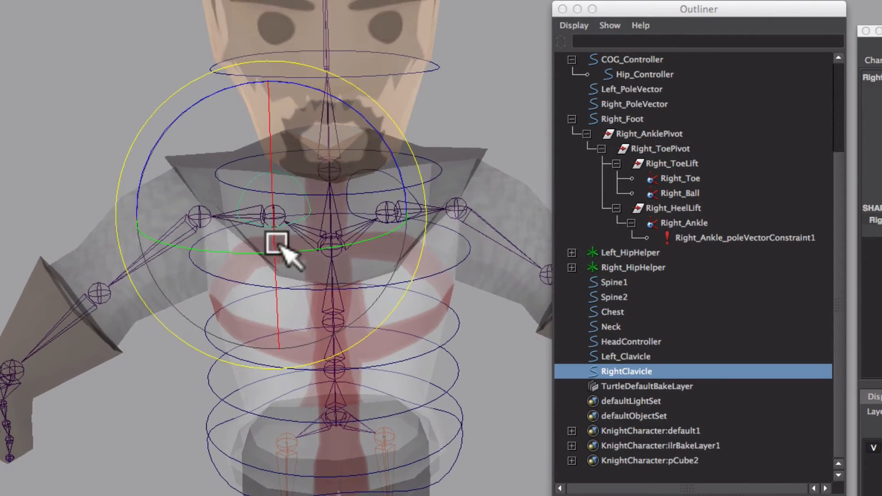
mouse_move(278, 245)
alt+mouse_down()
mouse_move(324, 242)
mouse_move(273, 248)
alt+mouse_up()
key(w)
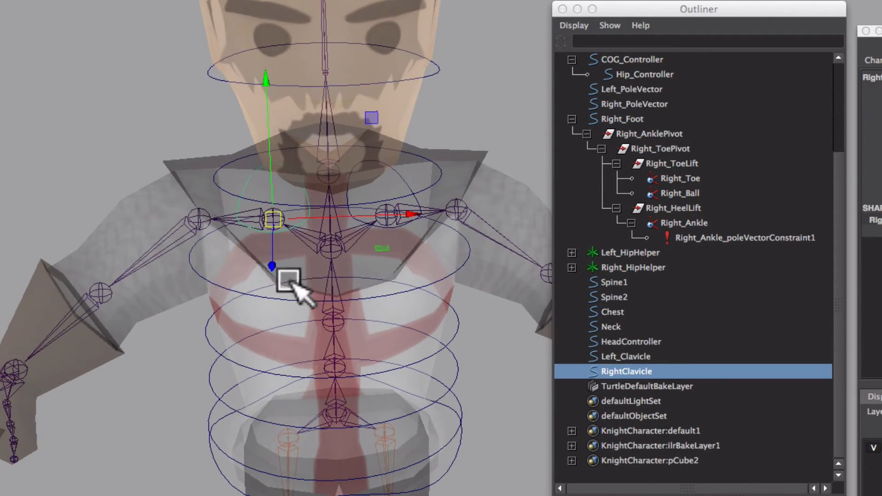
alt+drag(292, 282, 276, 234)
alt+drag(374, 246, 452, 175)
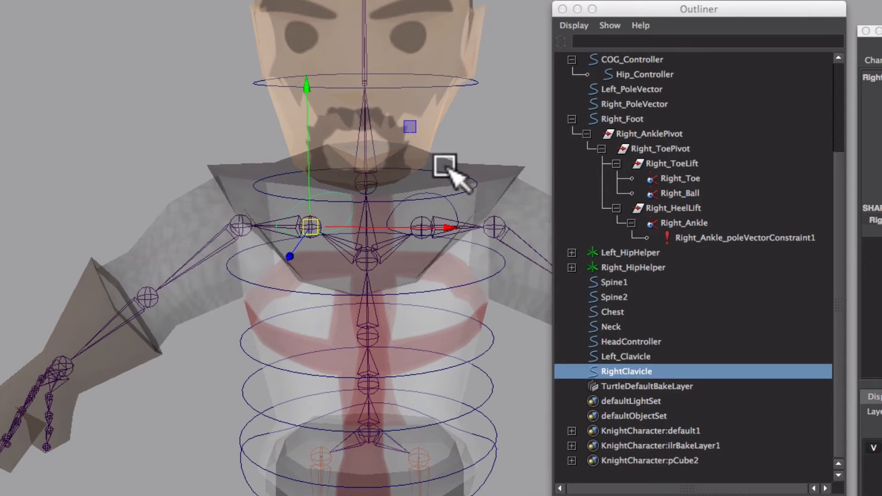
Duplicate the Neck controller, snap the copy onto the right upper-arm joint and rotate it to stand across the arm
click(460, 185)
key(ctrl+d)
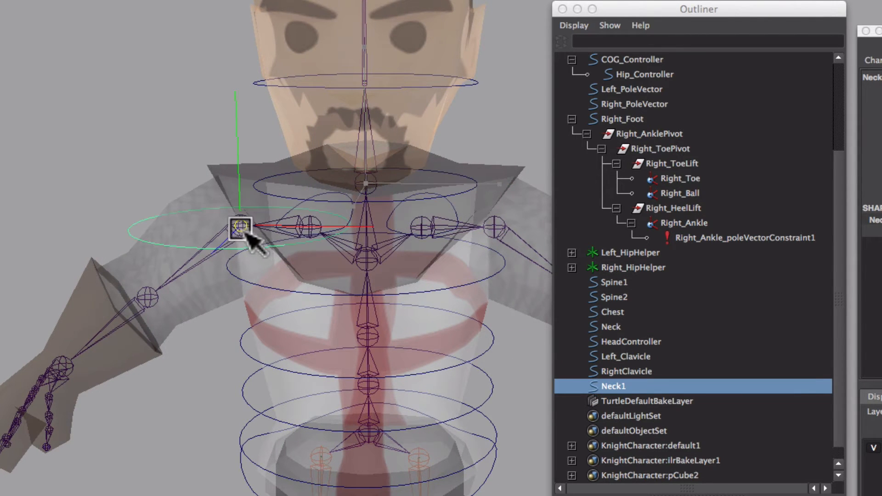
alt+drag(244, 232, 295, 276)
alt+right_drag(294, 276, 368, 279)
key(e)
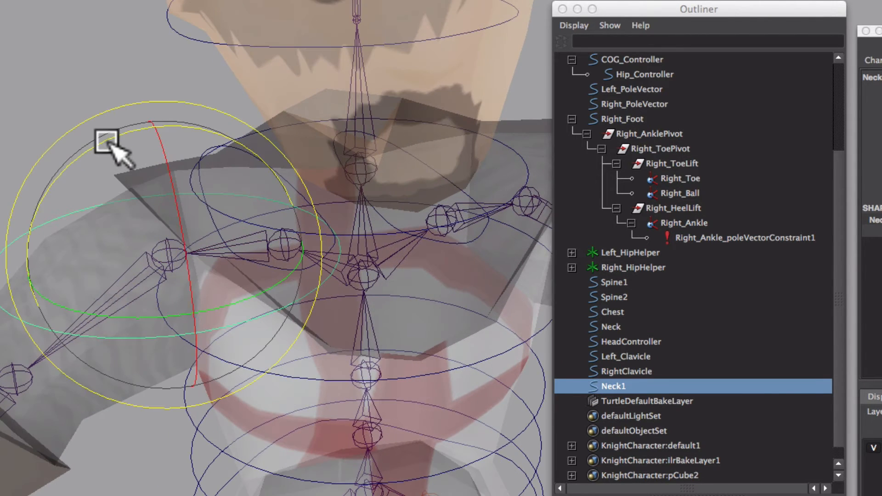
alt+drag(177, 142, 236, 245)
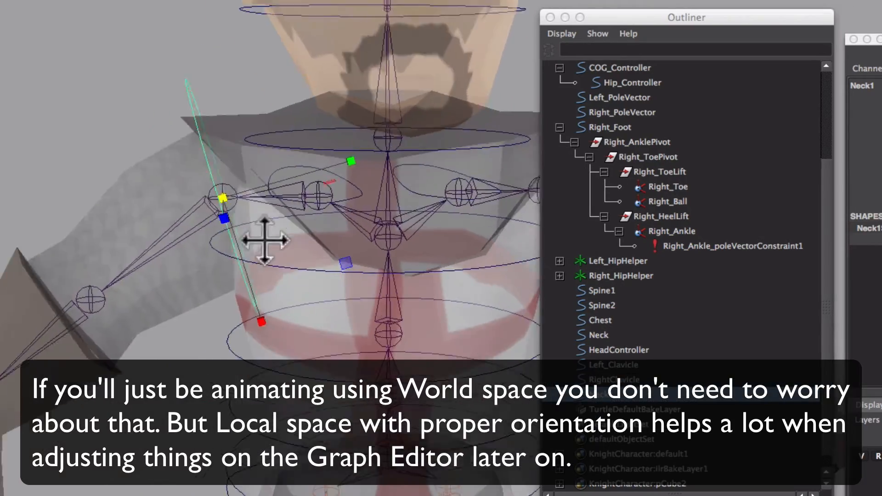
Place a copy of the upper-arm controller on the right elbow joint and rotate it to sit across the forearm
alt+drag(263, 238, 168, 321)
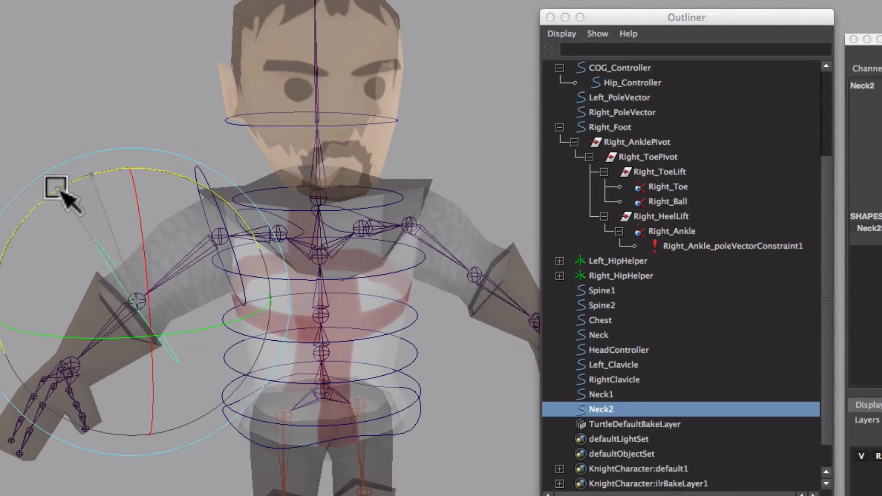
key(w)
alt+drag(239, 367, 432, 375)
alt+right_drag(242, 360, 294, 356)
alt+drag(294, 356, 315, 354)
alt+middle_drag(487, 368, 115, 263)
alt+drag(209, 292, 271, 358)
alt+right_drag(272, 359, 229, 361)
key(w)
alt+drag(257, 361, 291, 363)
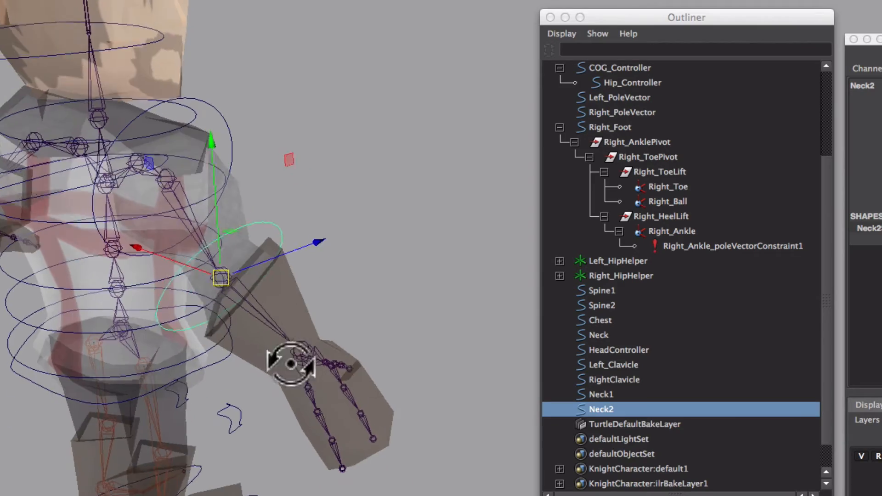
Duplicate the right elbow controller and snap the copy onto the right wrist joint
key(ctrl+d)
drag(221, 277, 391, 338)
key(e)
alt+middle_drag(391, 338, 439, 258)
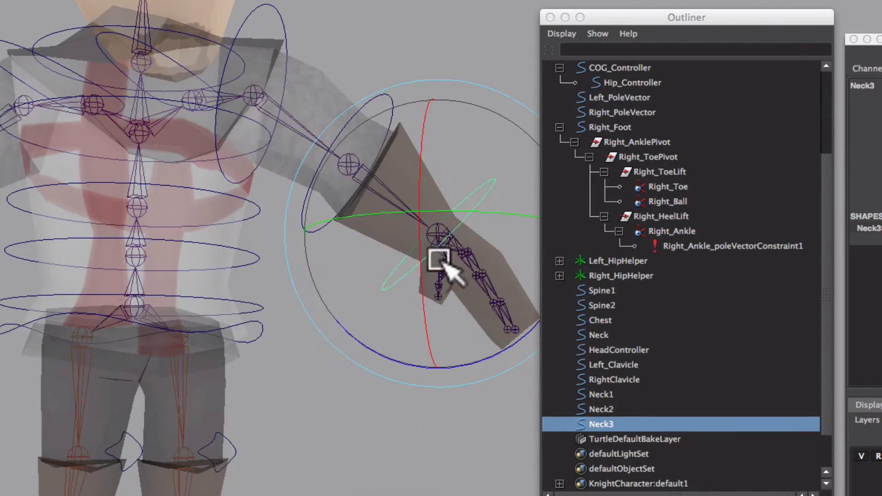
Rotate the right wrist controller so its ring sits across the wrist joint, and clear the selection
drag(439, 258, 448, 258)
key(w)
alt+middle_drag(448, 259, 399, 325)
alt+right_drag(399, 325, 294, 317)
alt+middle_drag(276, 304, 307, 249)
click(349, 301)
alt+drag(307, 248, 286, 304)
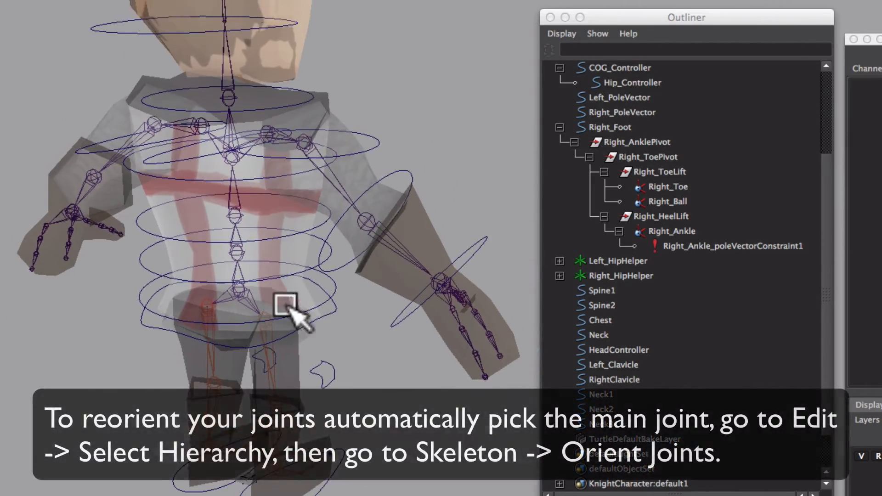
Select the skeleton's whole joint hierarchy from the root hip joint and apply Orient Joint to it
alt+right_drag(286, 303, 345, 299)
alt+middle_drag(345, 299, 324, 331)
alt+drag(312, 349, 369, 336)
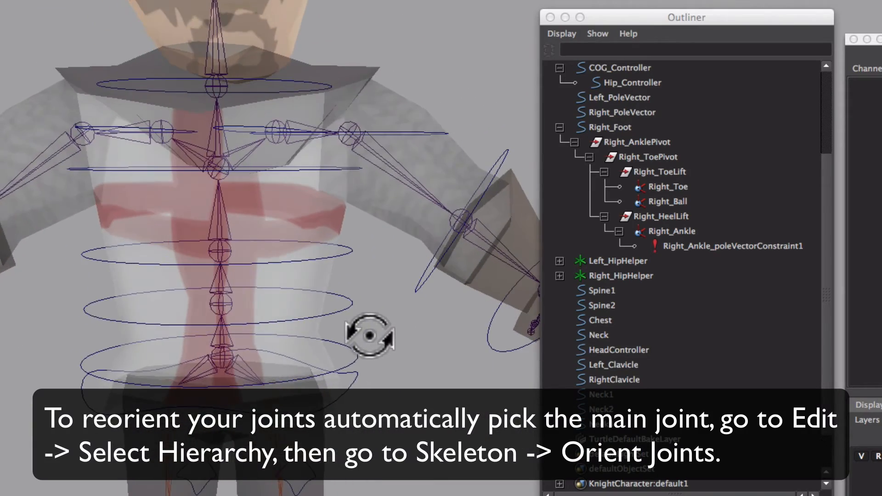
click(219, 360)
alt+drag(250, 349, 282, 357)
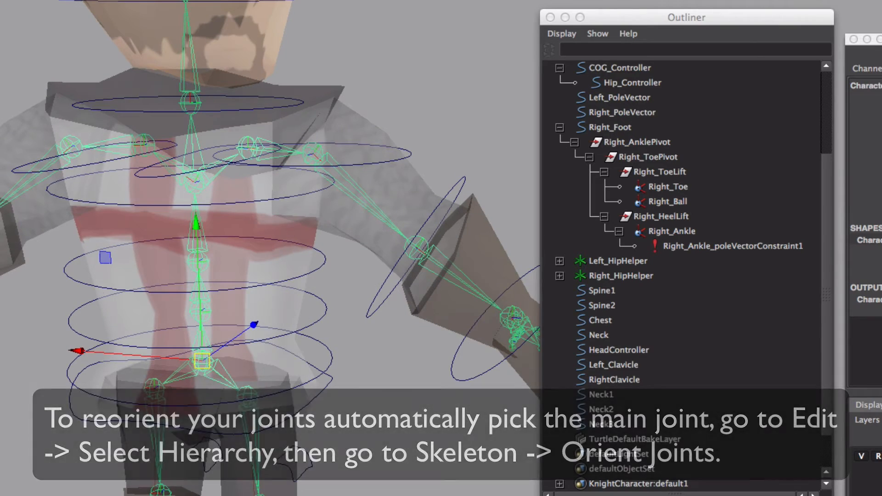
click(132, 4)
mouse_move(31, 6)
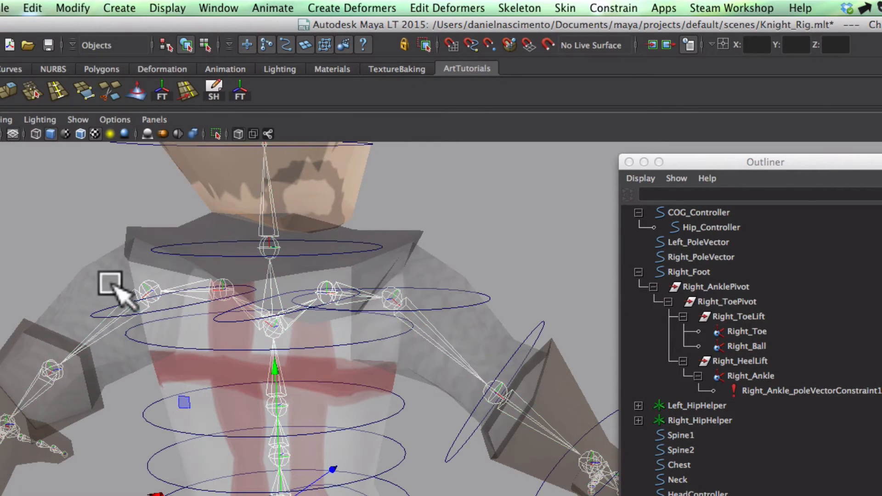
click(544, 10)
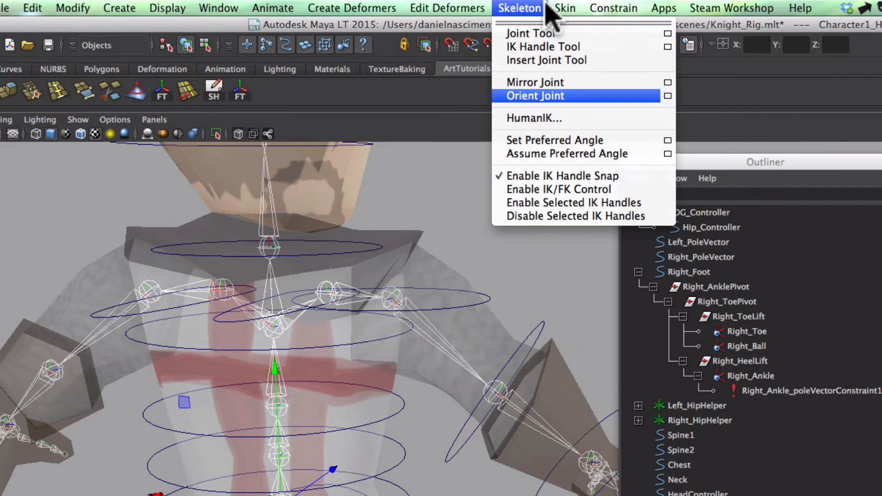
click(556, 97)
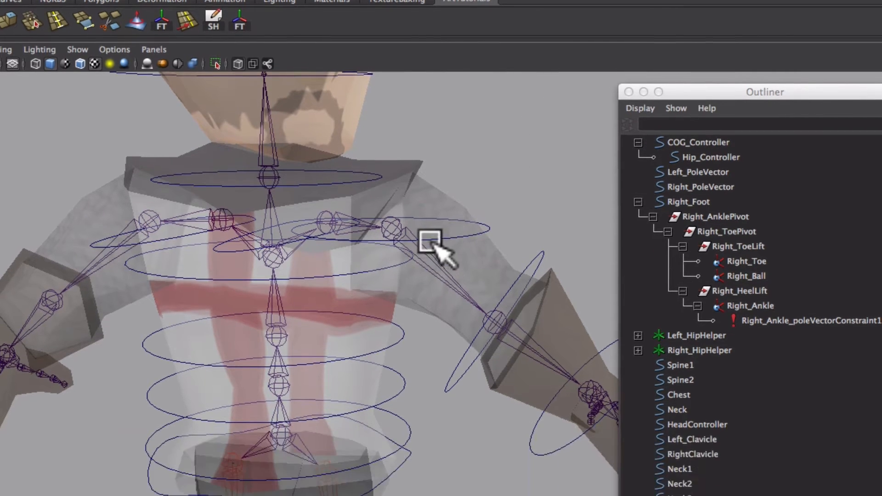
Select the right upper-arm controller and the right arm joints to examine their rotate axes
click(430, 311)
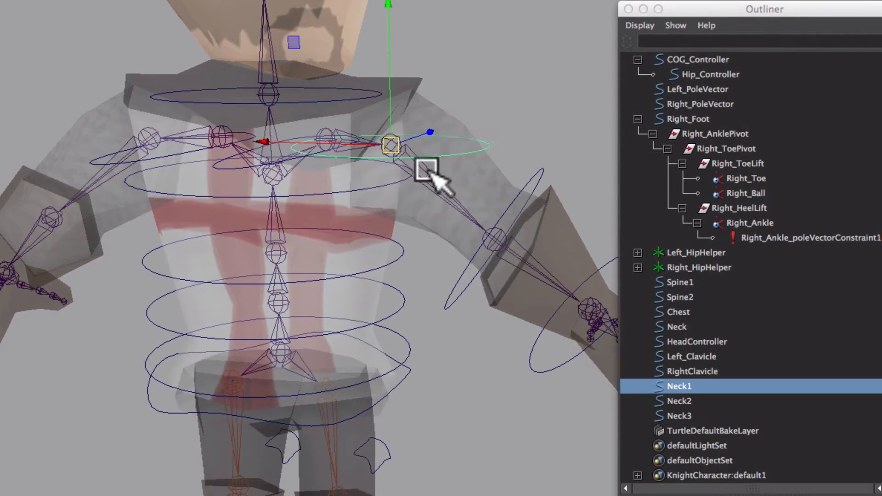
click(427, 325)
key(e)
alt+middle_drag(552, 407, 465, 405)
alt+middle_drag(465, 252, 413, 262)
click(384, 277)
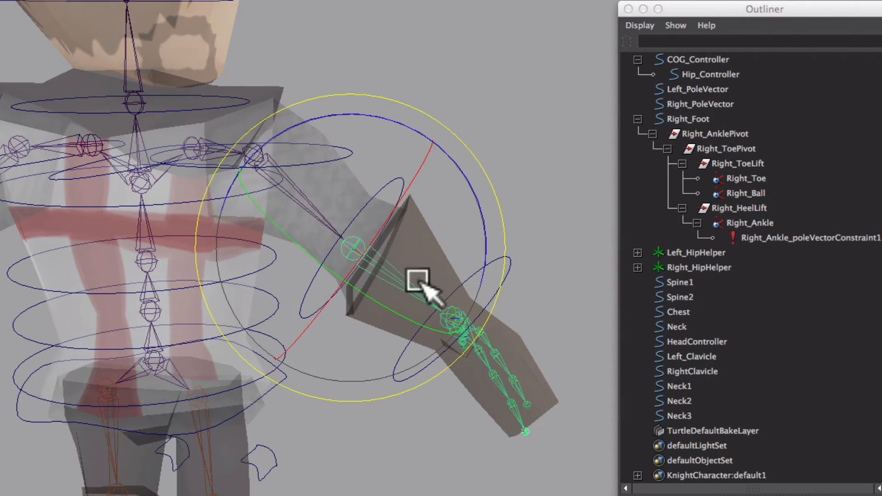
Examine the right wrist joint's rotate axes against its controller ring and the hand bones
key(w)
alt+drag(463, 329, 396, 321)
key(e)
alt+right_drag(396, 321, 532, 365)
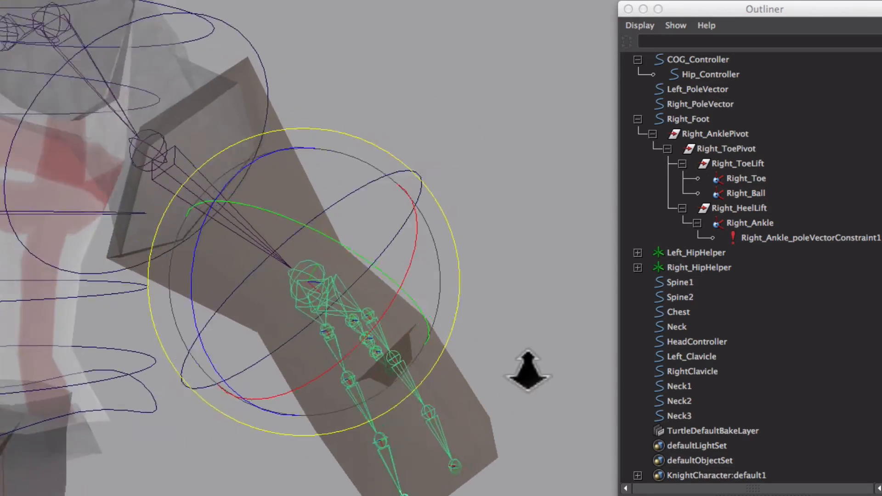
alt+middle_drag(532, 365, 260, 311)
mouse_move(260, 311)
alt+mouse_down()
mouse_move(222, 305)
mouse_move(203, 316)
mouse_move(262, 311)
alt+mouse_up()
alt+right_drag(262, 311, 208, 231)
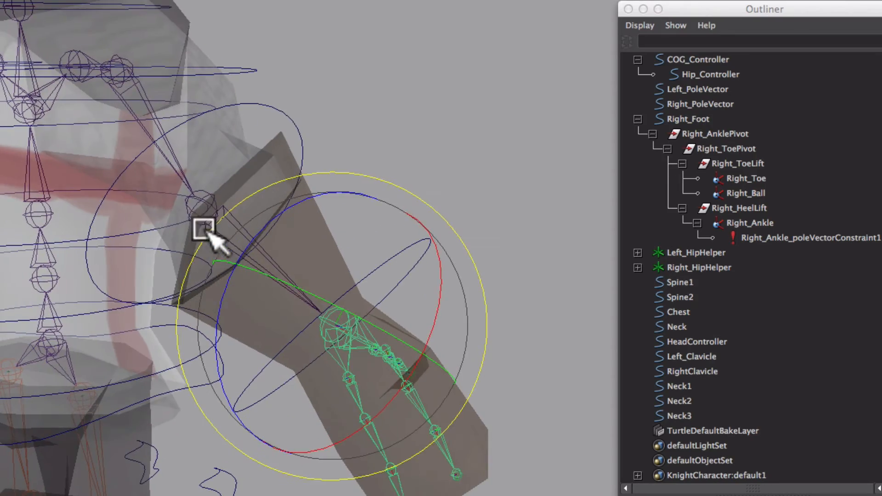
Examine the right elbow joint's rotate axes from the front and the side
alt+middle_drag(193, 226, 255, 298)
key(e)
alt+drag(255, 299, 294, 303)
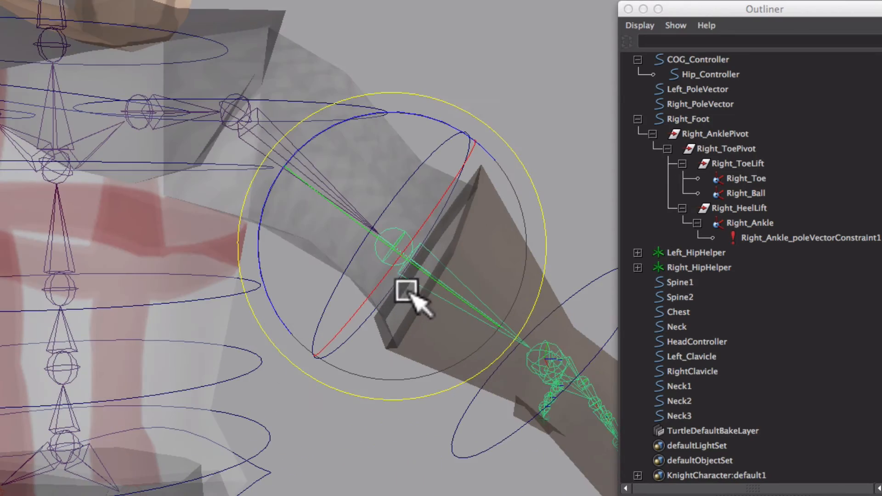
drag(432, 277, 346, 365)
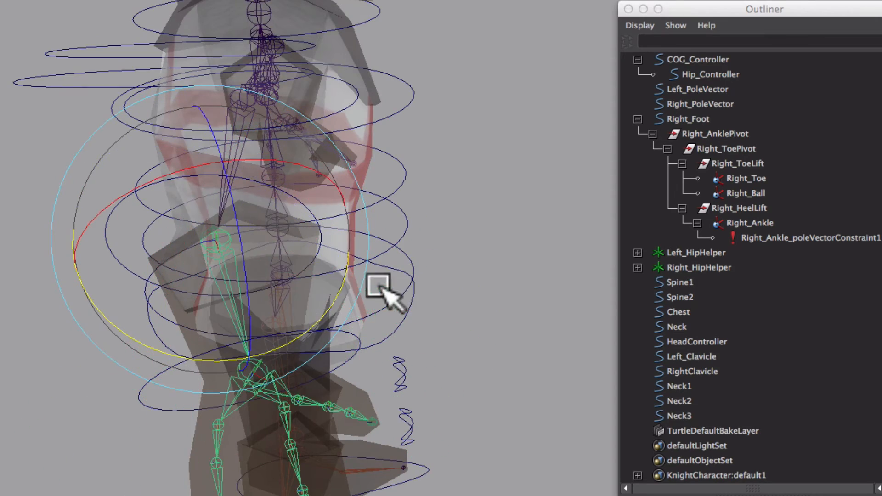
alt+drag(258, 312, 375, 308)
Orient-constrain the right elbow controller to the right elbow joint
key(w)
alt+right_drag(374, 307, 335, 275)
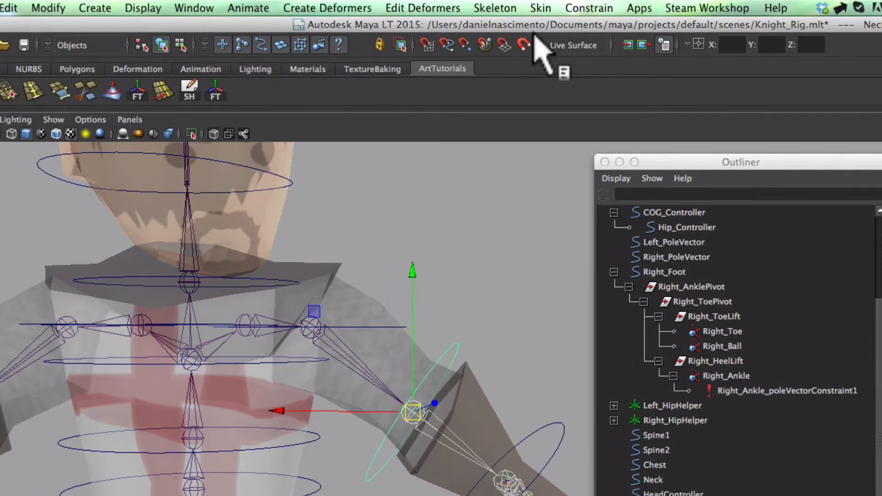
click(590, 7)
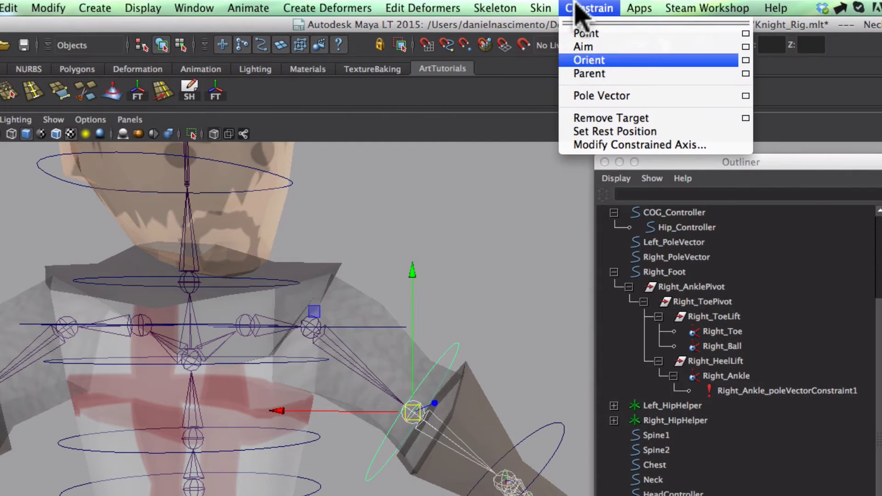
click(744, 61)
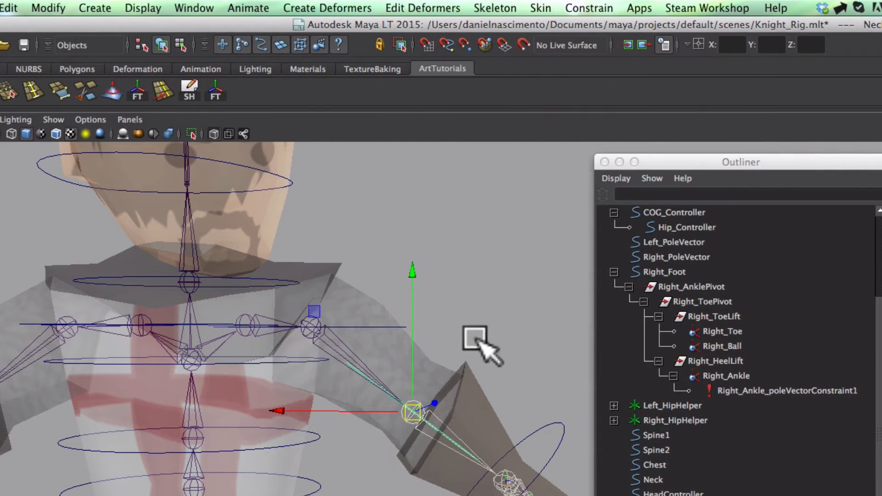
alt+drag(478, 342, 420, 358)
alt+drag(383, 493, 399, 481)
click(352, 474)
key(e)
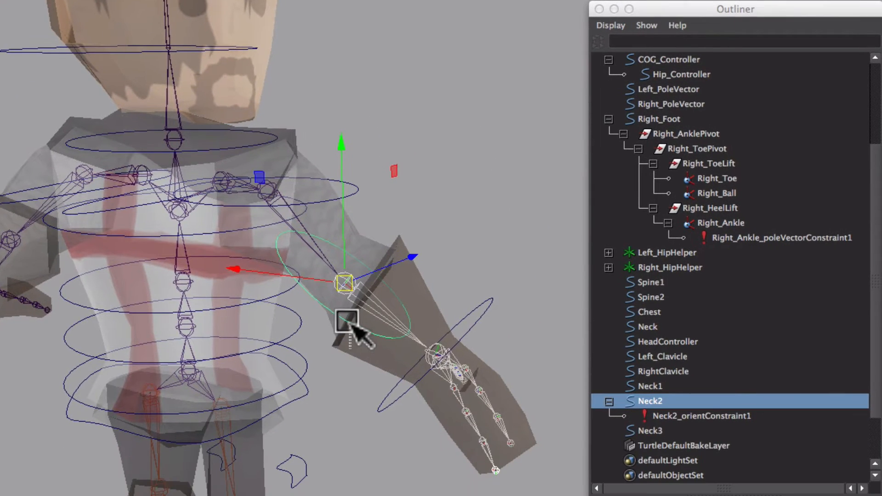
Rotate all control vertices of the right elbow controller so the ring sits across the elbow, and return to object mode
alt+drag(393, 328, 321, 312)
key(w)
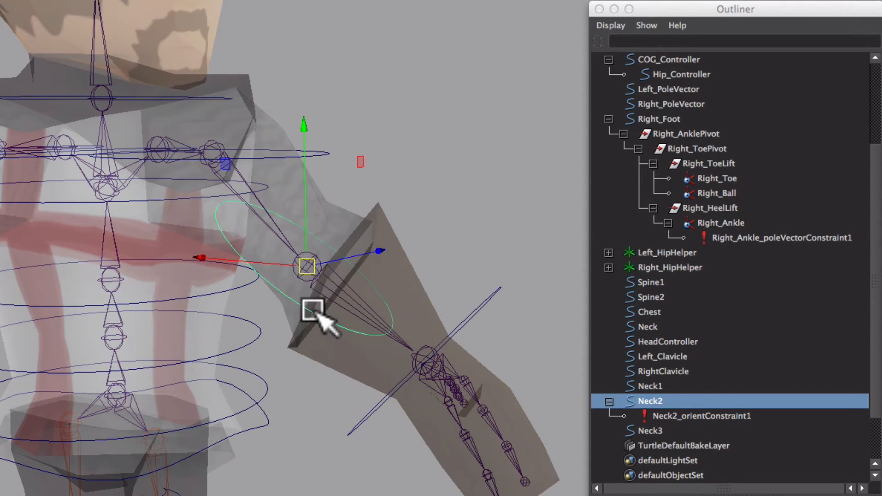
right_drag(272, 285, 252, 317)
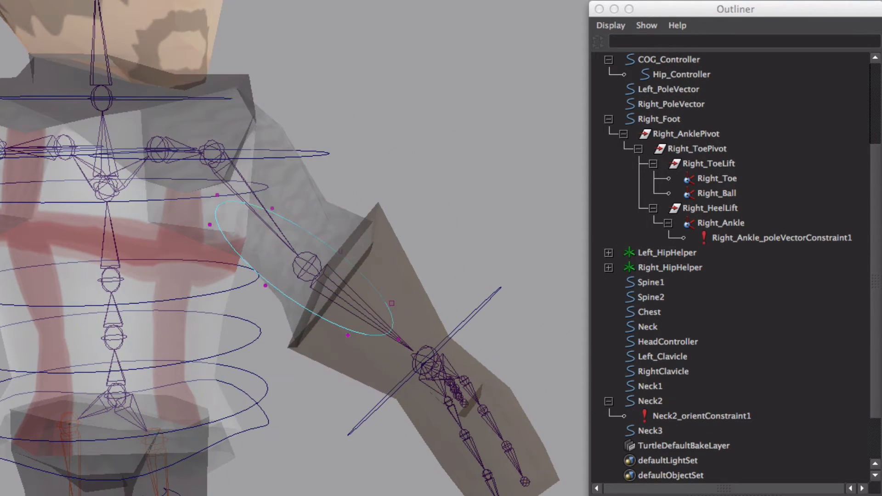
drag(106, 376, 108, 376)
key(e)
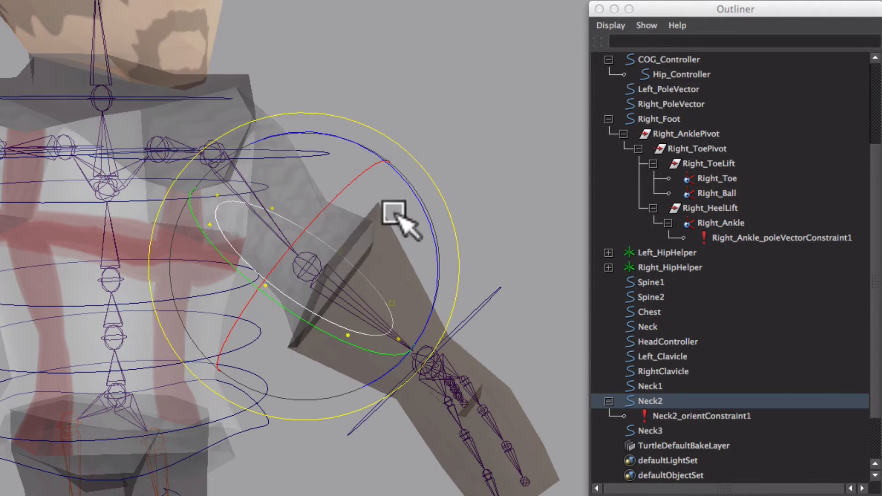
drag(423, 204, 420, 266)
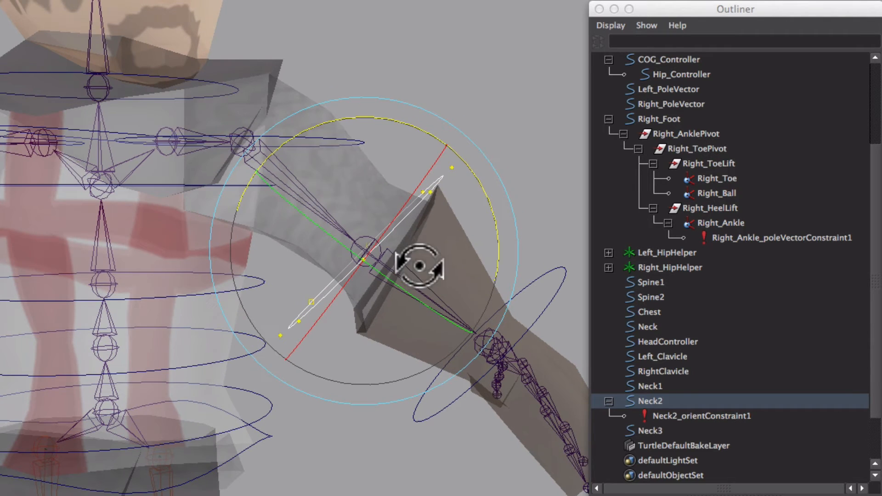
key(w)
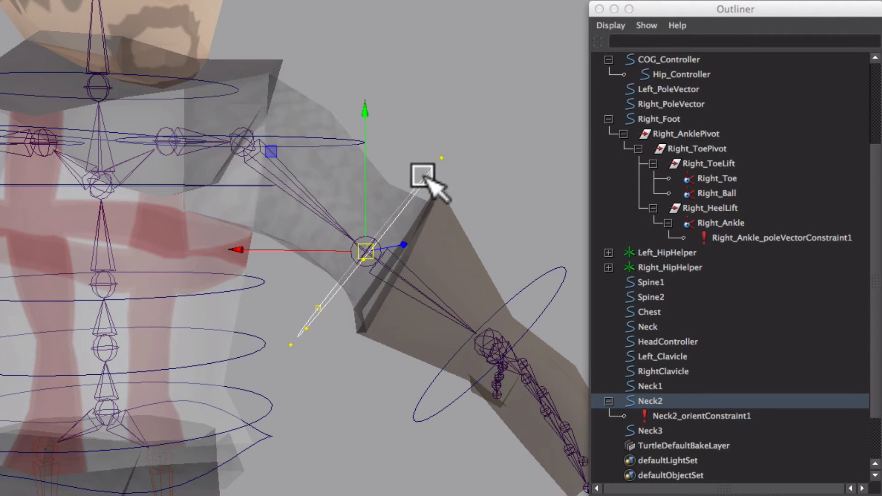
right_click(437, 177)
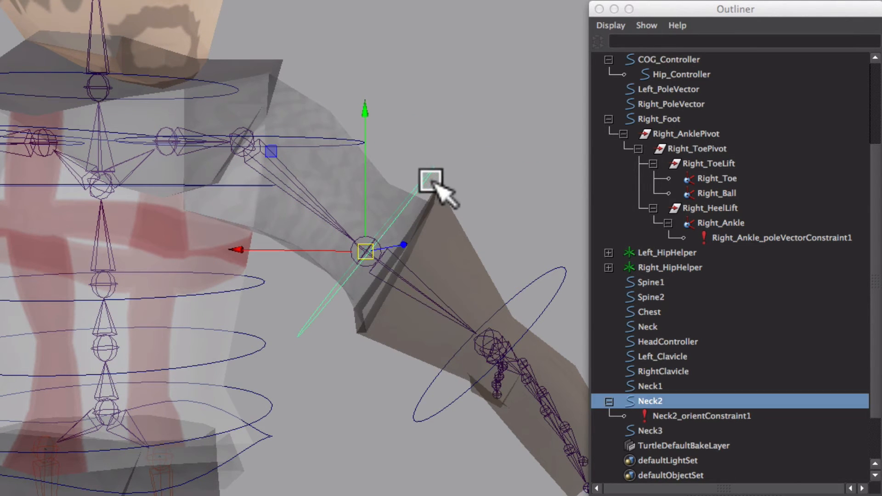
Check the right elbow controller's rotate axes and delete its orient constraint
key(e)
alt+drag(435, 258, 413, 258)
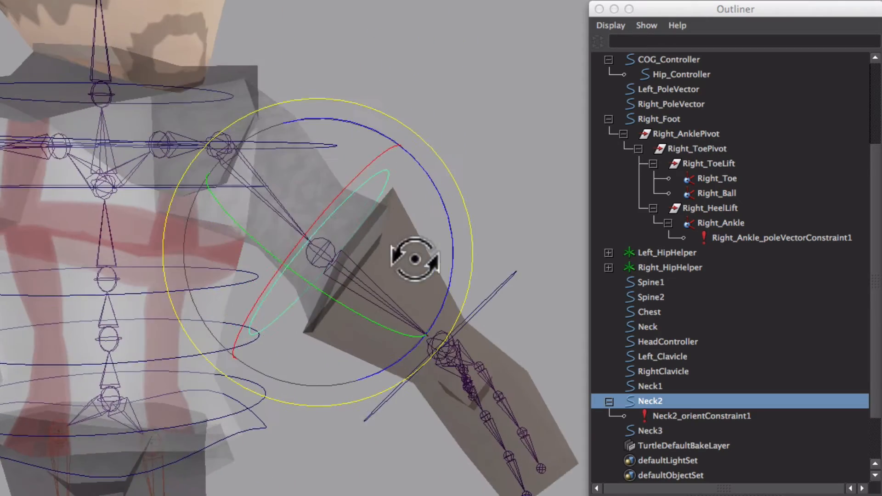
click(651, 416)
key(Delete)
Orient-constrain the right upper-arm controller to the right upper-arm joint
alt+middle_drag(361, 197, 461, 264)
click(437, 214)
alt+drag(434, 217, 412, 246)
key(w)
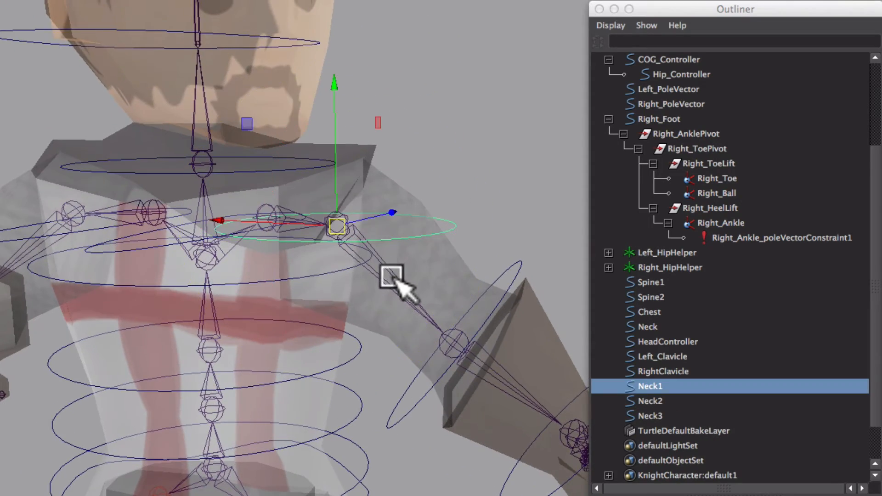
click(391, 276)
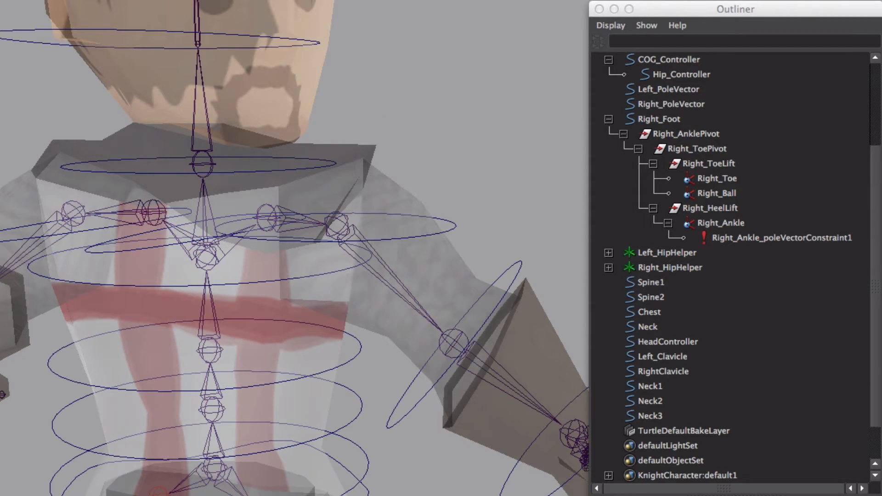
key(ctrl+z)
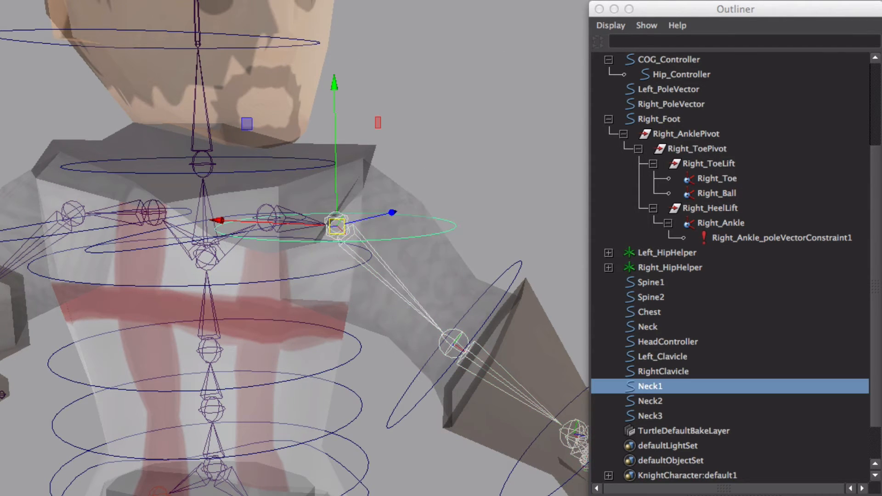
click(580, 1)
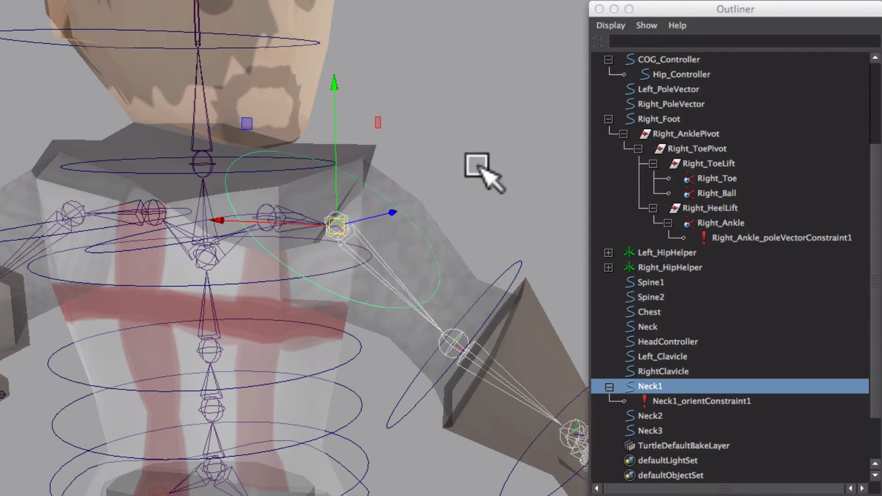
Delete the right upper-arm controller's orient constraint and select the controller to check its axes
click(392, 314)
click(424, 309)
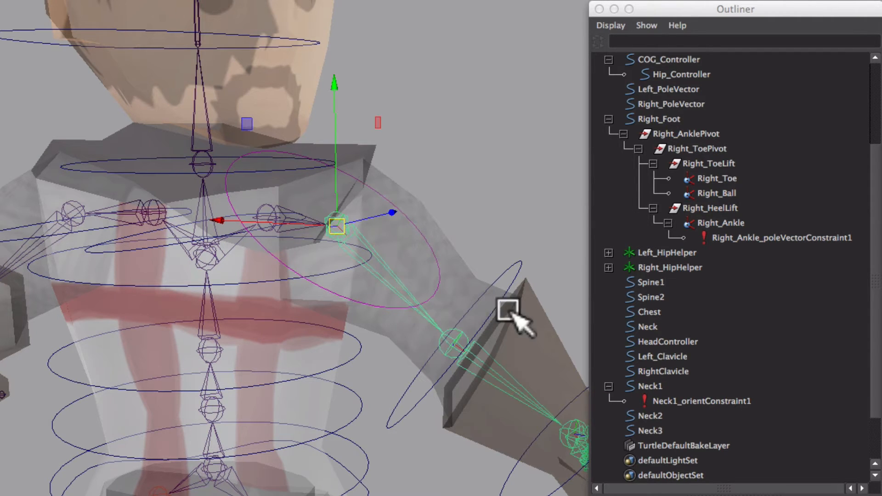
click(680, 401)
key(Delete)
click(390, 212)
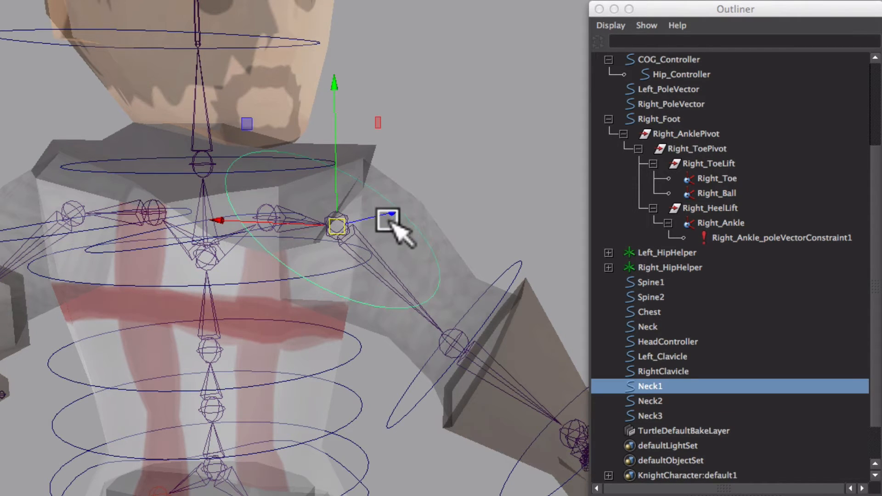
key(e)
key(w)
Rotate all control vertices of the right upper-arm controller so the ring stands across the arm, and return to object mode
right_drag(384, 213, 367, 220)
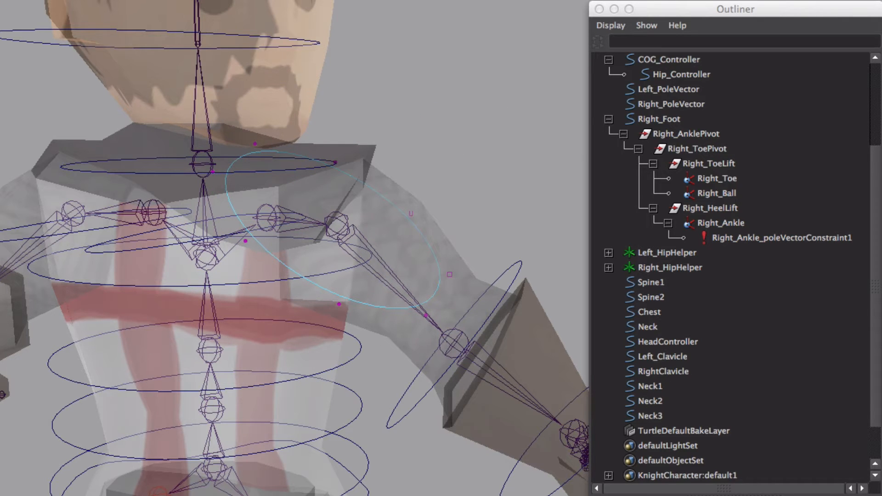
drag(220, 419, 219, 419)
key(e)
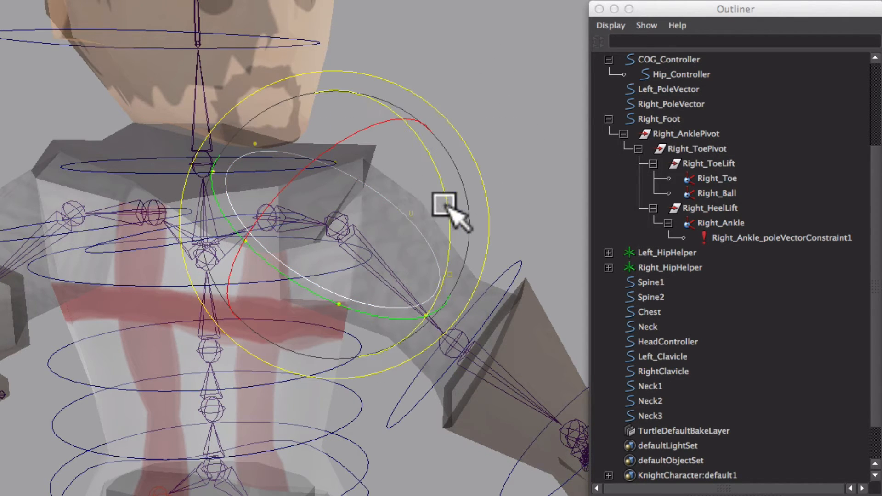
drag(443, 204, 396, 119)
alt+drag(386, 289, 439, 290)
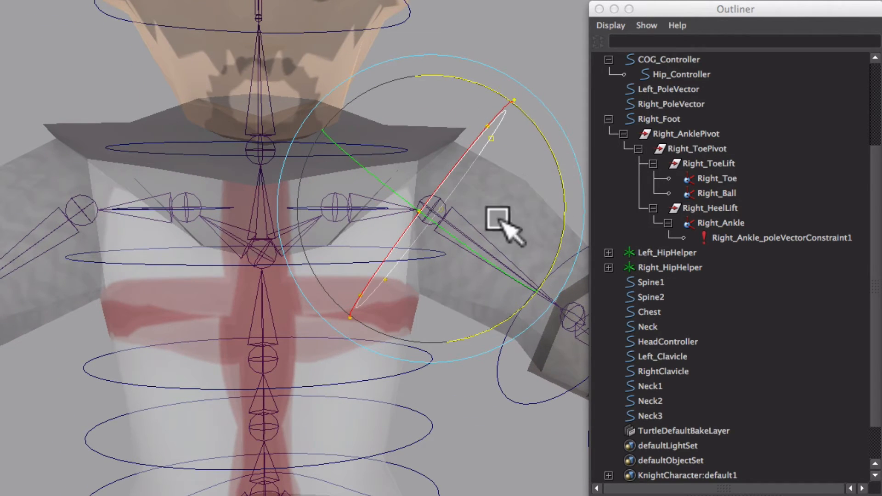
alt+drag(499, 221, 498, 175)
key(w)
right_click(492, 173)
click(499, 172)
click(461, 139)
Duplicate the right upper-arm controller and move the copy across the body onto the left upper-arm joint
alt+drag(493, 267, 390, 270)
alt+right_drag(390, 270, 286, 305)
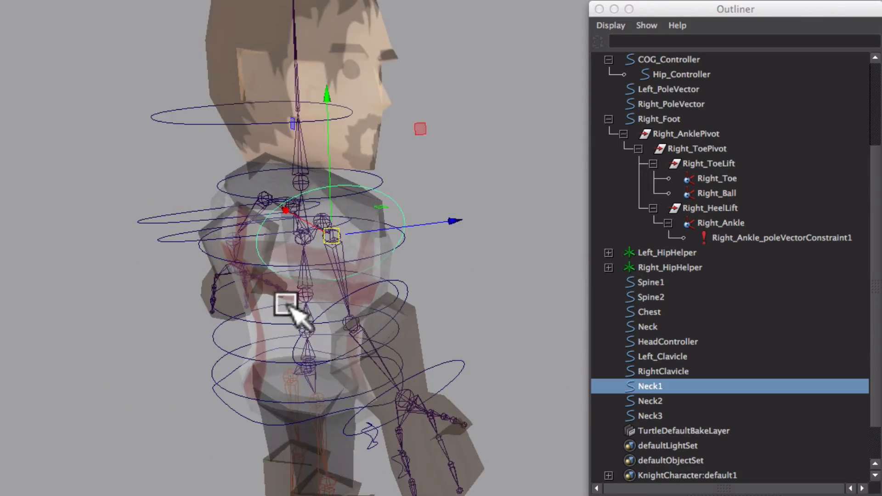
alt+drag(285, 304, 396, 325)
alt+drag(332, 360, 376, 367)
alt+middle_drag(378, 367, 294, 354)
alt+middle_drag(216, 334, 298, 328)
key(ctrl+d)
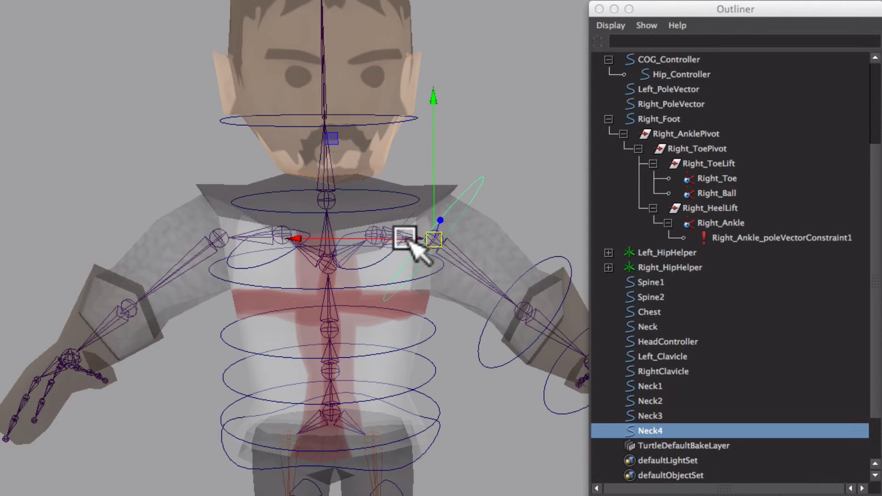
scroll(220, 233, up, 5)
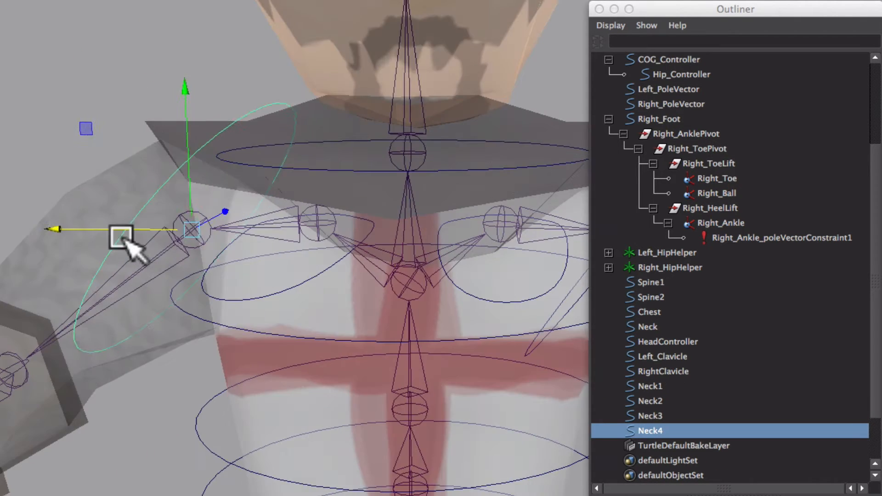
Orient-constrain the Neck4 controller to the left upper-arm joint and delete the resulting constraint
click(153, 236)
click(158, 229)
shift+click(234, 111)
click(480, 0)
click(597, 0)
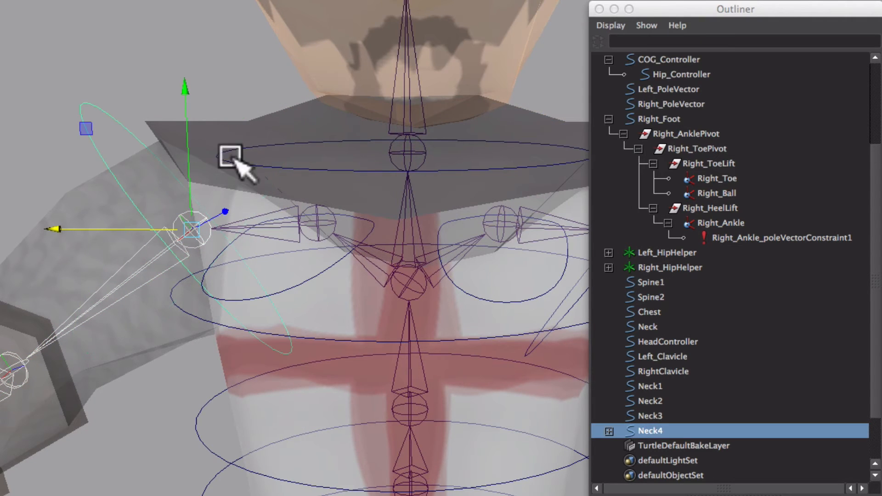
alt+middle_drag(231, 157, 314, 88)
click(609, 432)
click(654, 445)
key(Delete)
Duplicate the left upper-arm controller and move the copy onto the left elbow joint
scroll(221, 221, down, 5)
alt+drag(220, 221, 203, 193)
click(117, 152)
key(ctrl+d)
drag(17, 197, 69, 261)
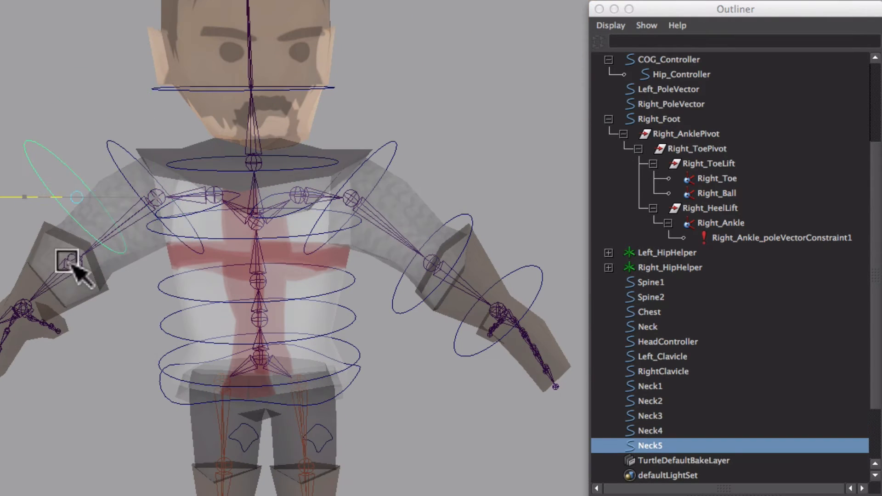
alt+middle_drag(69, 261, 132, 246)
drag(138, 181, 144, 262)
Orient-constrain the Neck5 controller to the left elbow joint and delete the resulting constraint
alt+drag(248, 322, 252, 339)
alt+right_drag(252, 339, 359, 342)
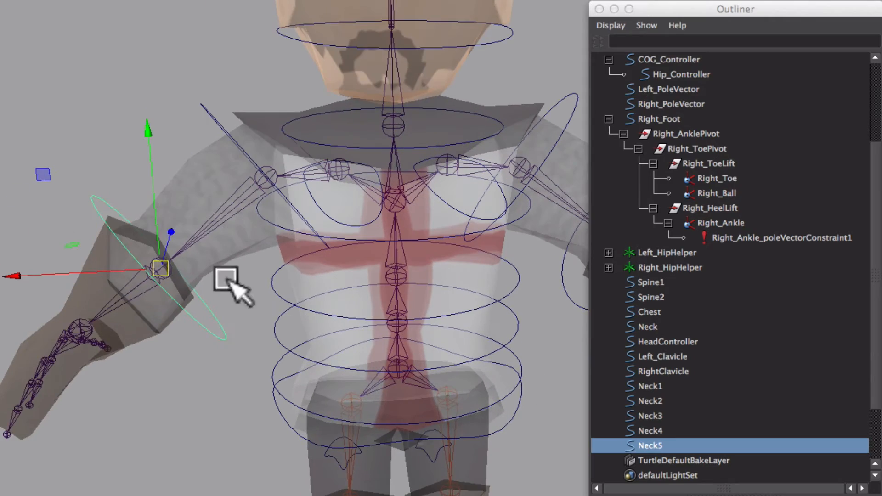
click(138, 285)
shift+click(198, 295)
click(597, 0)
alt+drag(276, 344, 221, 344)
click(609, 446)
click(666, 460)
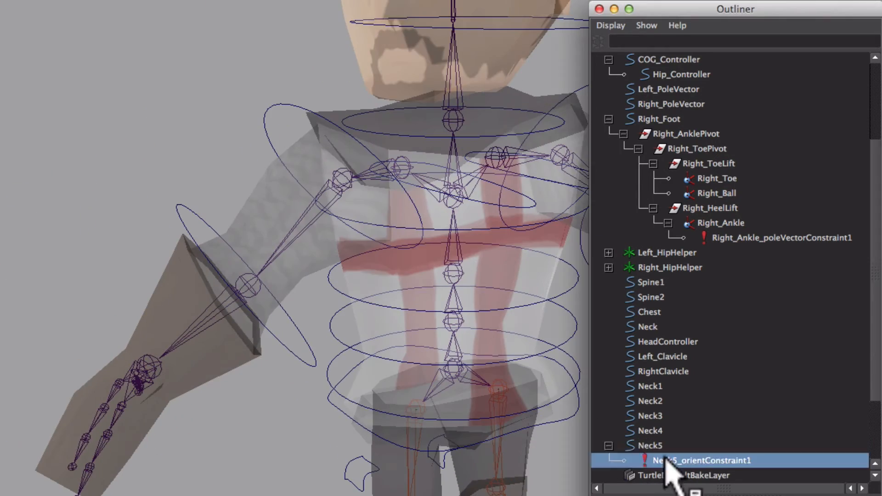
key(Delete)
Duplicate the left elbow controller and move the copy onto the left wrist joint
alt+right_drag(299, 350, 248, 357)
alt+drag(249, 356, 221, 331)
click(195, 260)
key(ctrl+d)
alt+middle_drag(195, 260, 274, 268)
drag(252, 233, 201, 277)
alt+drag(212, 322, 230, 338)
Rename the right arm's upper two controllers, Neck1 as Right_Shoulder and Neck2 as Right_Elbow
double_click(661, 460)
double_click(660, 388)
text(Right_Shoulder)
key(Return)
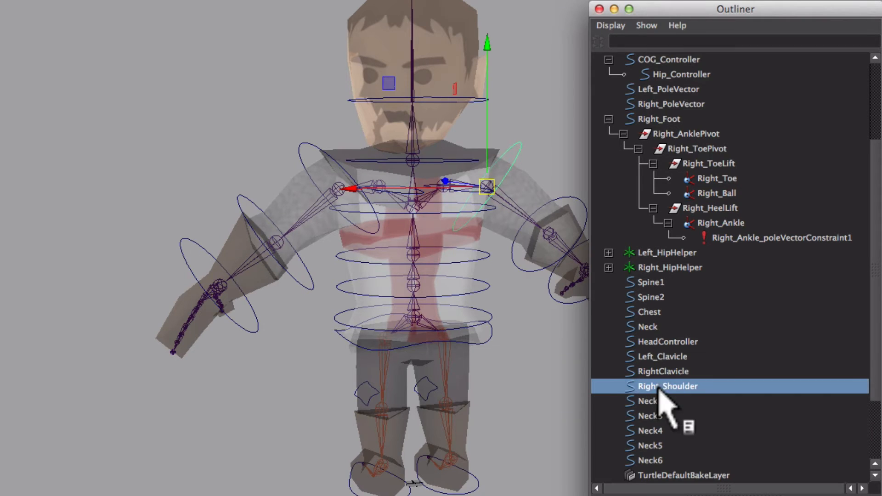
double_click(653, 401)
text(Right_Elbow)
key(Return)
Rename RightClavicle as Right_Clavicle and Neck3 as Right_Hand
double_click(663, 372)
key(Return)
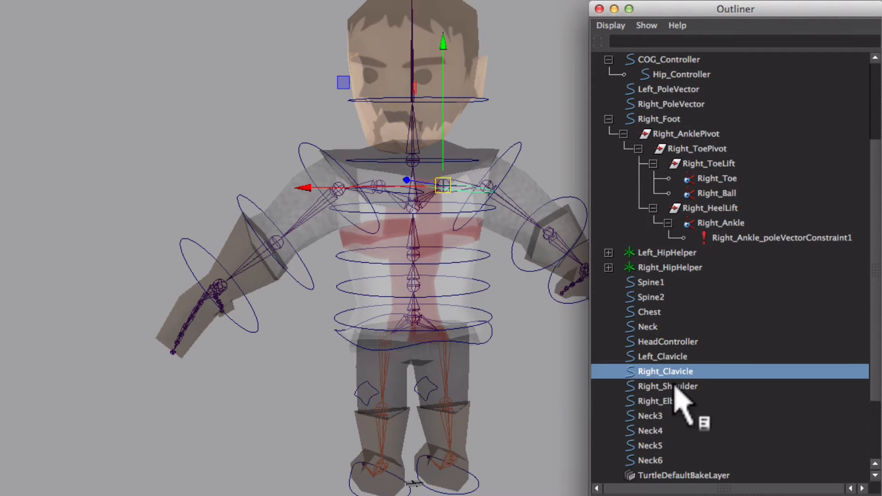
double_click(651, 416)
text(Right_Hand)
key(Return)
Rename the left arm's upper two controllers, Neck4 as Left_Shoulder and Neck5 as Left_Elbow
double_click(653, 431)
text(Left_Sh)
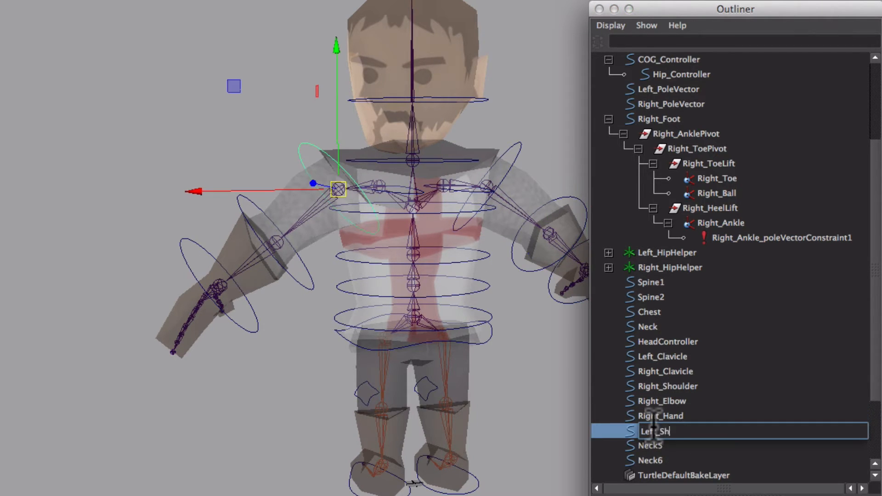
text(oulder)
key(Return)
double_click(653, 445)
text(Left_Elbow)
key(Return)
Rename the Neck6 controller as Left_Hand
double_click(653, 461)
text(Left_)
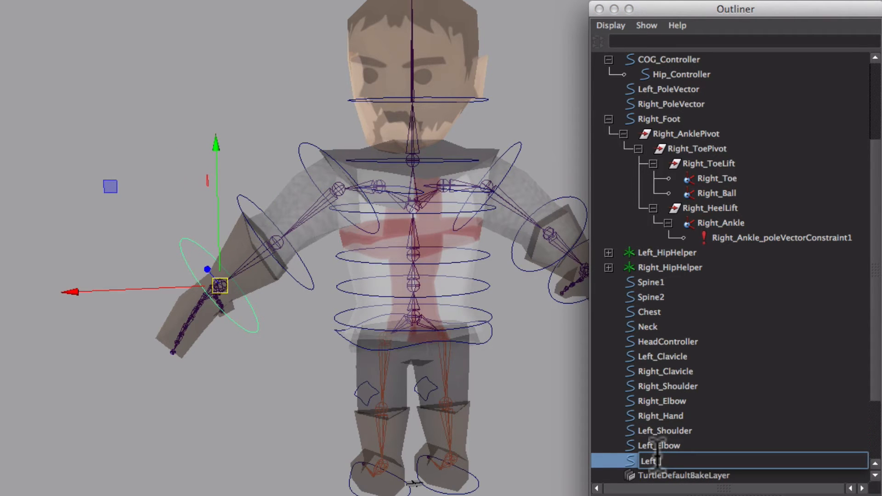
text(Hand)
key(Return)
Collapse the Right_Foot, Left_Foot and COG_Controller hierarchies in the Outliner
alt+drag(276, 382, 432, 363)
scroll(675, 341, down, 3)
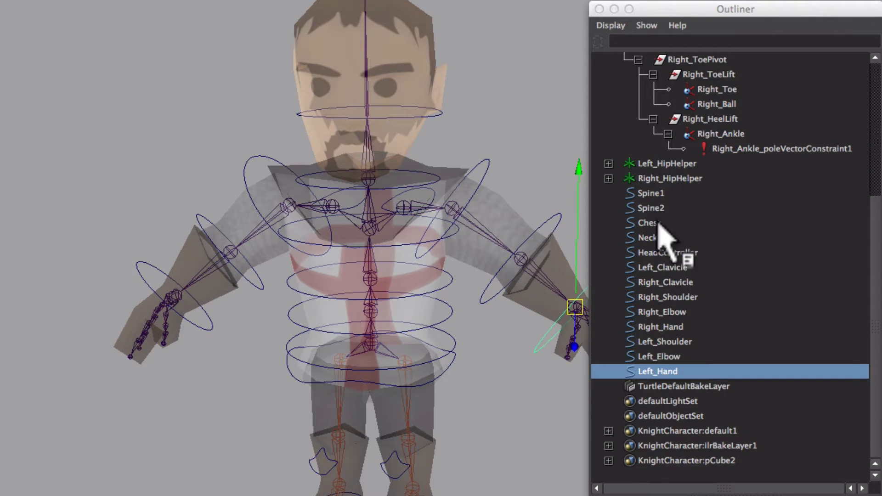
click(690, 252)
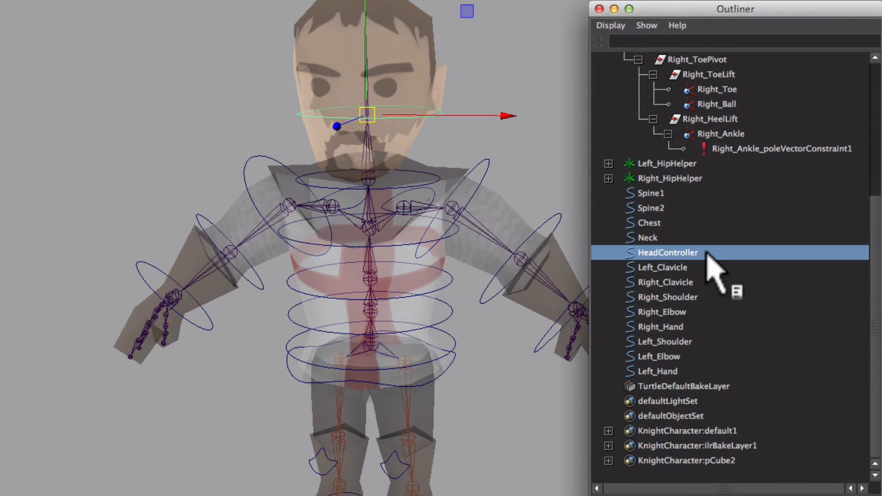
scroll(693, 246, up, 2)
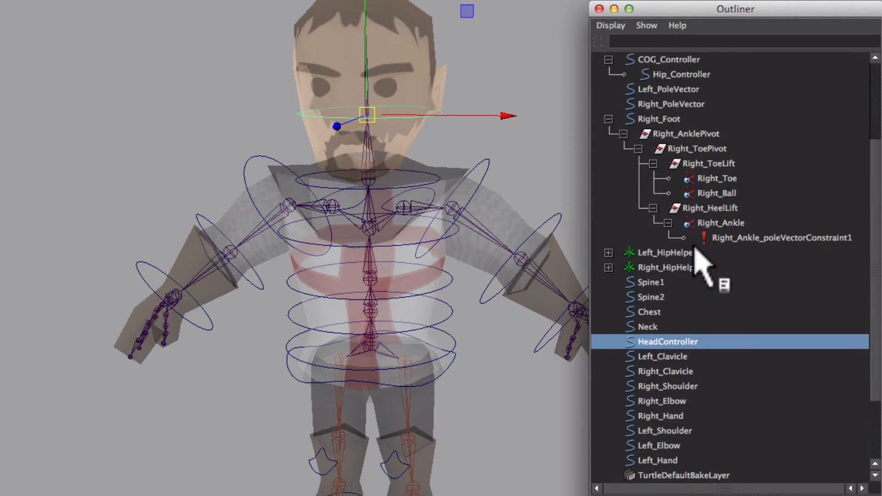
click(609, 118)
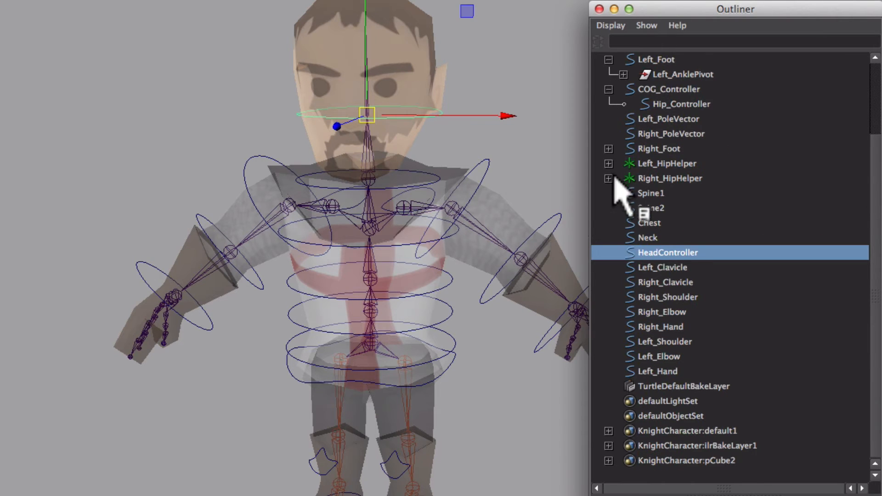
scroll(616, 147, up, 2)
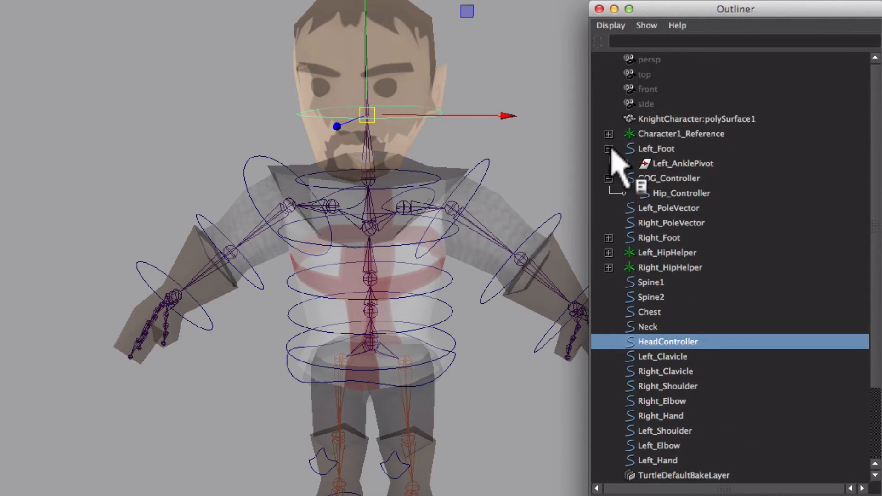
click(608, 149)
click(608, 164)
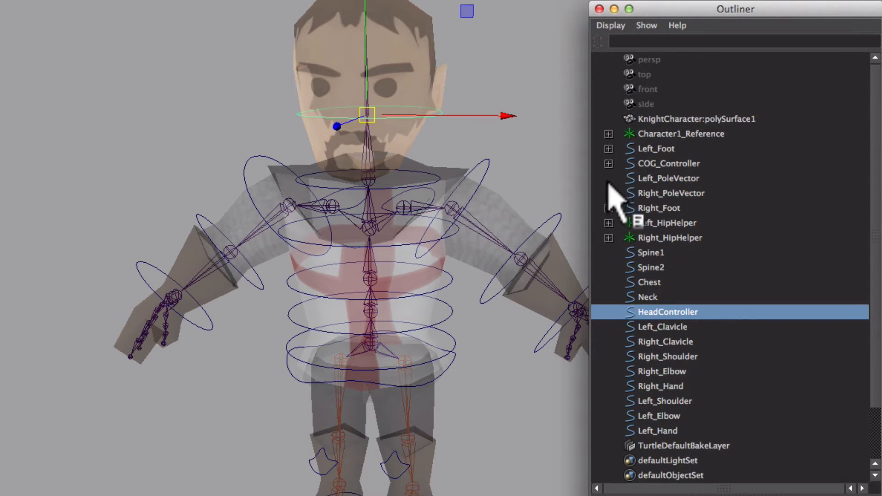
Parent HeadController under Neck, Neck under Chest, Chest under Spine2, Spine2 under Spine1, and Spine1 under COG_Controller
click(667, 165)
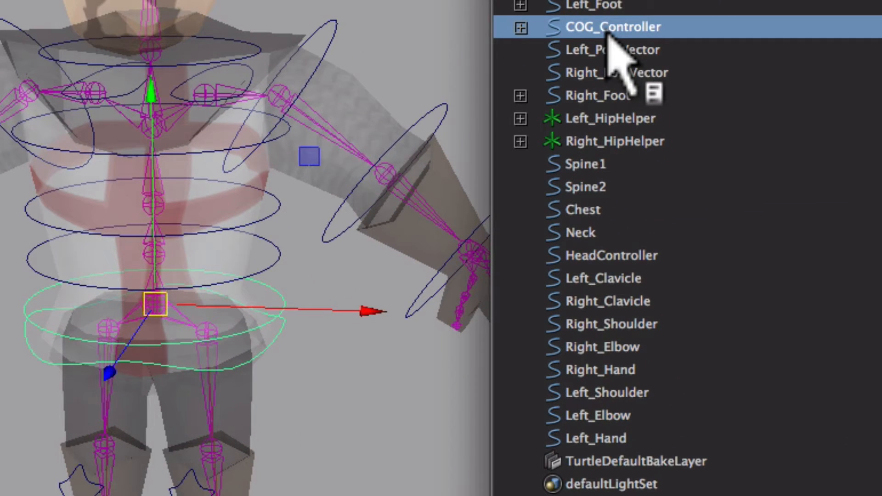
click(594, 226)
click(606, 253)
middle_drag(595, 250, 598, 28)
click(521, 233)
click(521, 211)
click(572, 210)
click(520, 187)
click(585, 187)
click(520, 164)
click(572, 165)
Rotate COG_Controller to test the body controller hierarchy, and undo the rotation
click(286, 305)
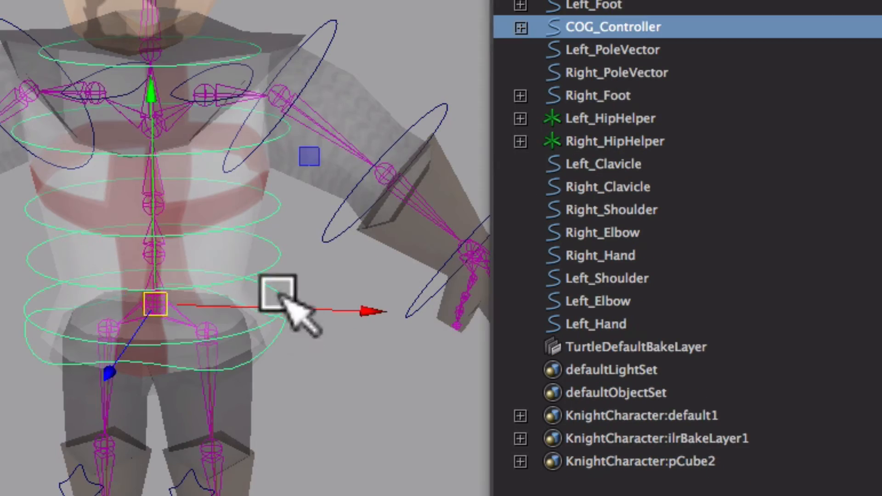
key(e)
drag(146, 225, 149, 162)
key(super+z)
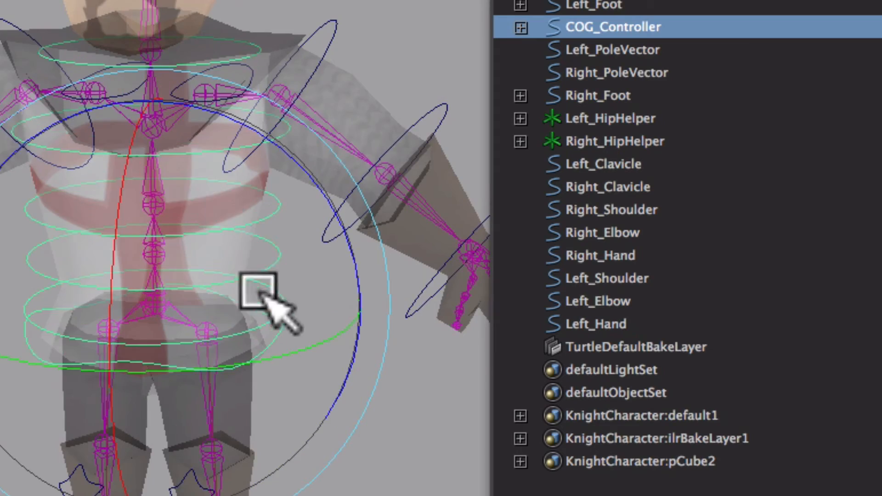
Rotate the Spine1 controller to test its child controllers, and undo the rotation
alt+drag(261, 294, 251, 214)
key(w)
click(284, 249)
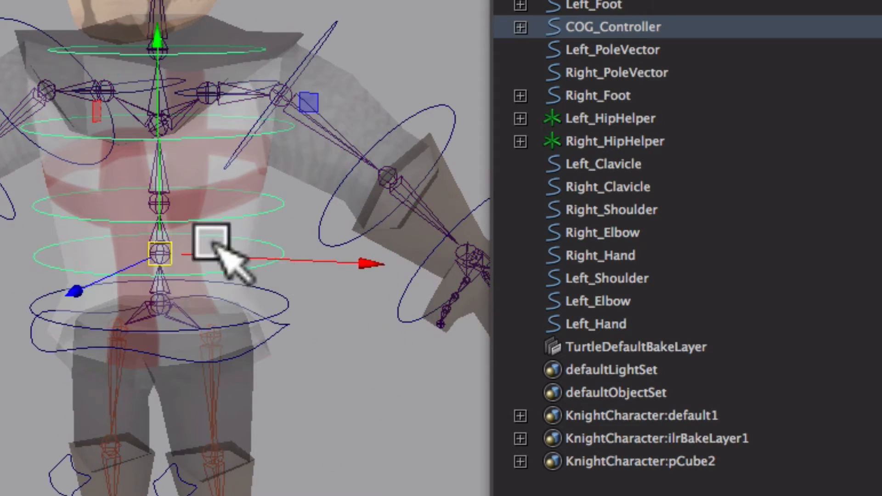
key(e)
drag(96, 365, 8, 386)
key(super+z)
Parent-constrain the first spine joint to the Spine1 controller with Maintain offset on and all translate and rotate axes constrained
alt+right_drag(8, 386, 549, 487)
alt+middle_drag(14, 391, 88, 317)
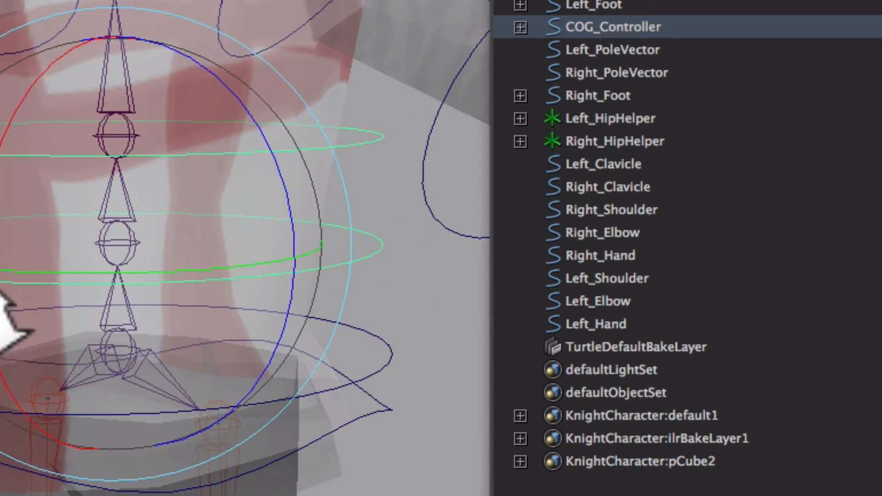
alt+right_drag(5, 321, 356, 406)
key(w)
alt+middle_drag(59, 261, 82, 250)
click(83, 220)
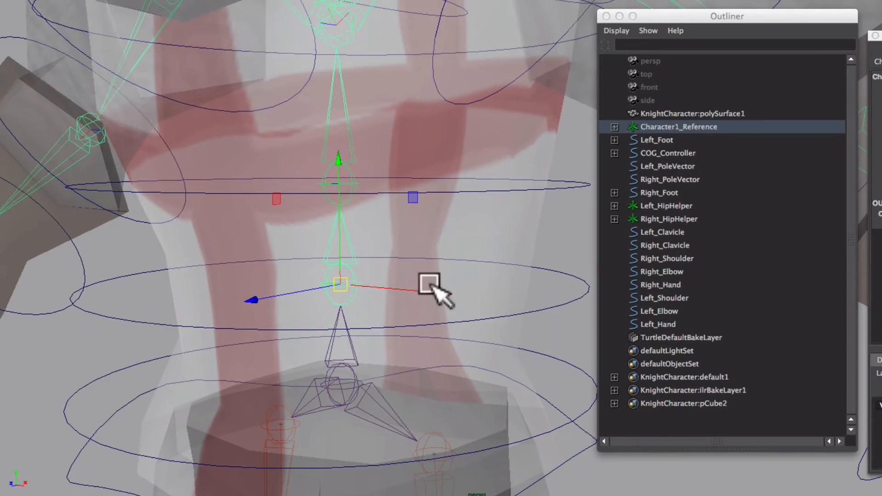
click(356, 304)
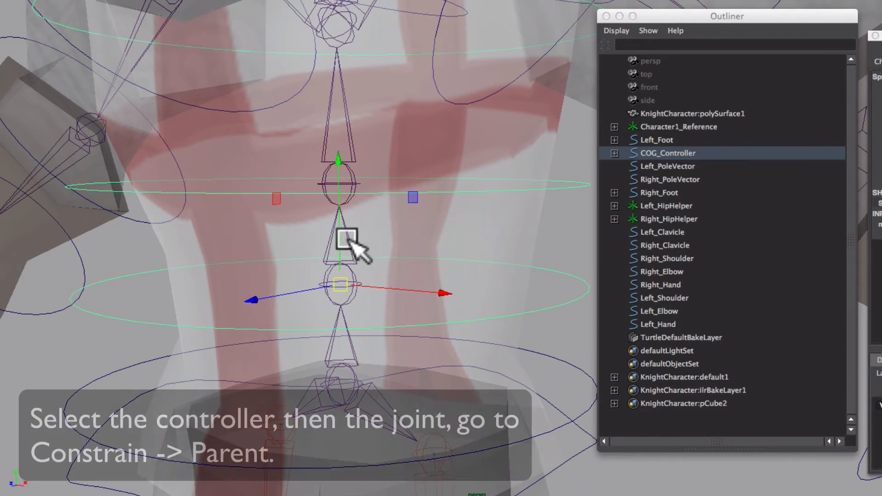
shift+click(348, 240)
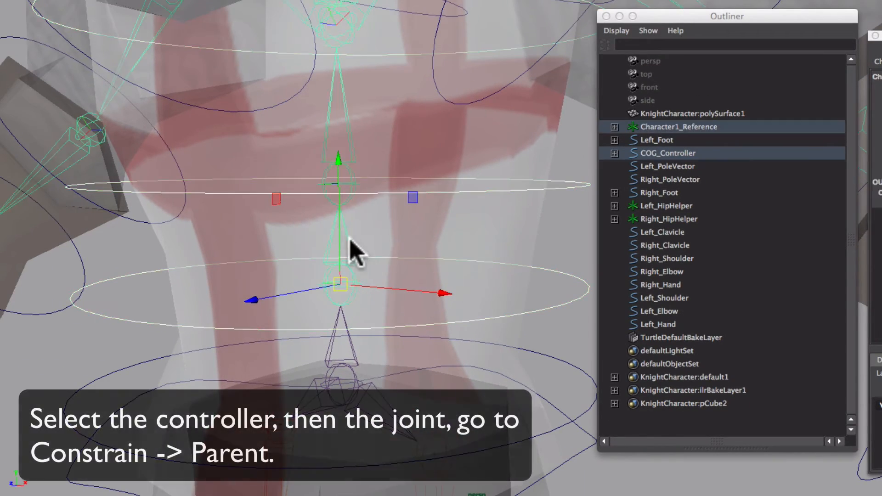
click(479, 6)
mouse_move(553, 11)
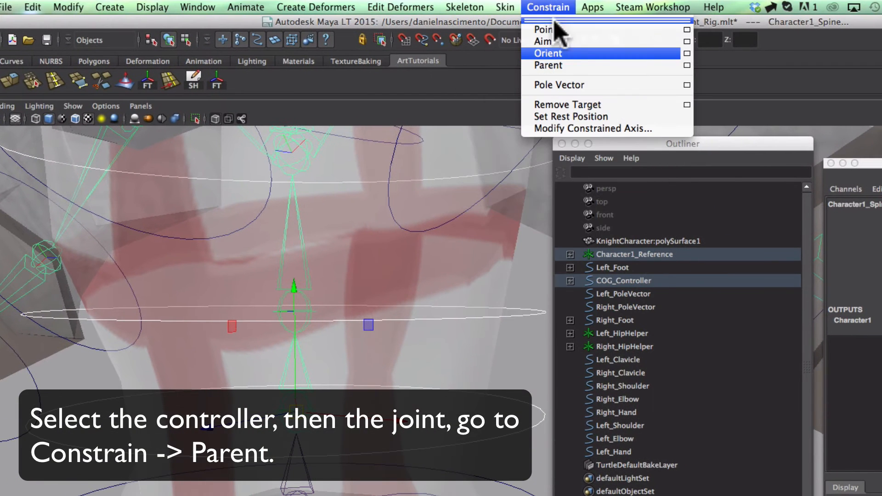
click(687, 65)
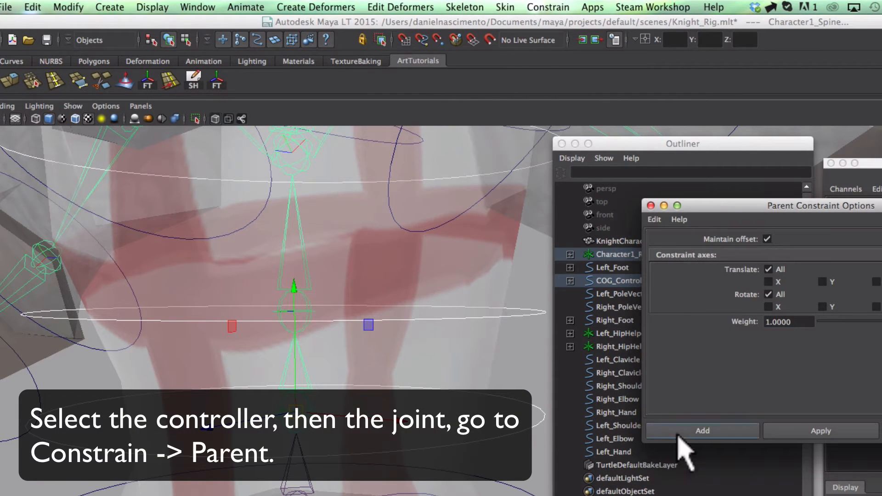
click(690, 432)
Parent-constrain the second spine joint to the Spine2 controller and the chest joint to the Chest controller
shift+click(302, 278)
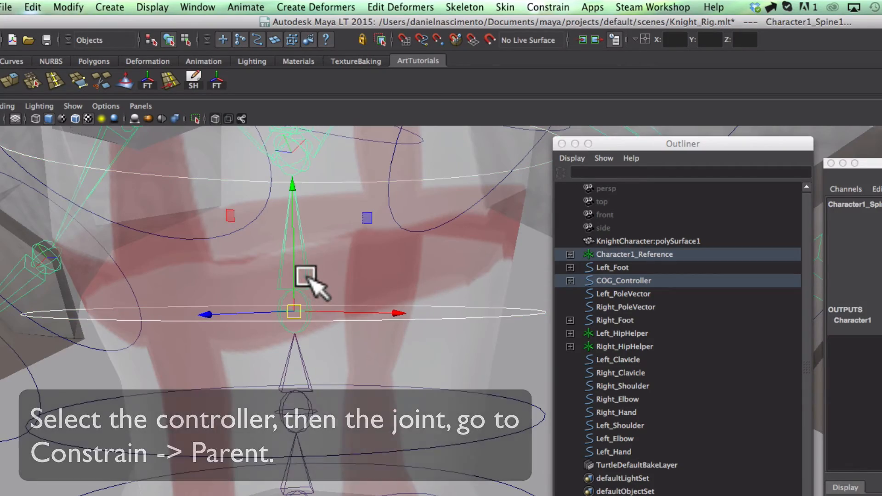
alt+middle_drag(330, 226, 325, 371)
click(367, 261)
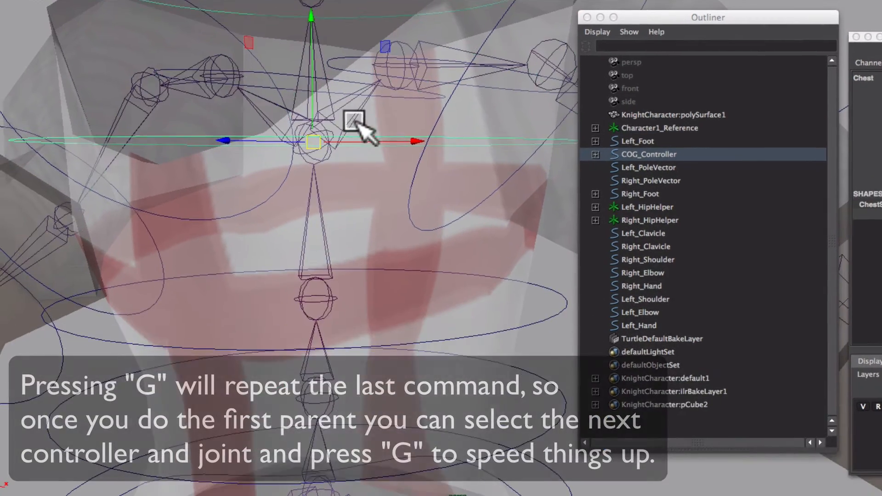
shift+click(314, 233)
alt+middle_drag(351, 78, 351, 257)
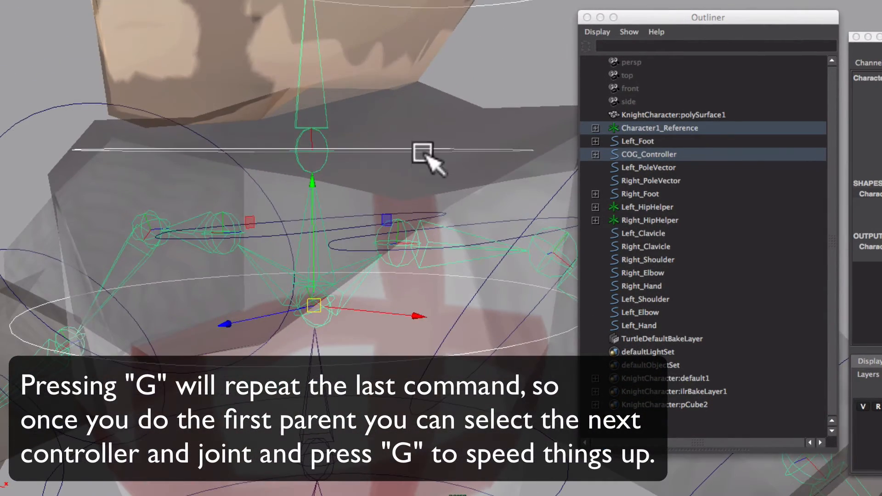
Parent-constrain the neck joint to the Neck controller and the head joint to HeadController
click(422, 151)
shift+click(327, 113)
key(g)
alt+middle_drag(359, 82, 375, 299)
click(407, 186)
shift+click(324, 132)
key(g)
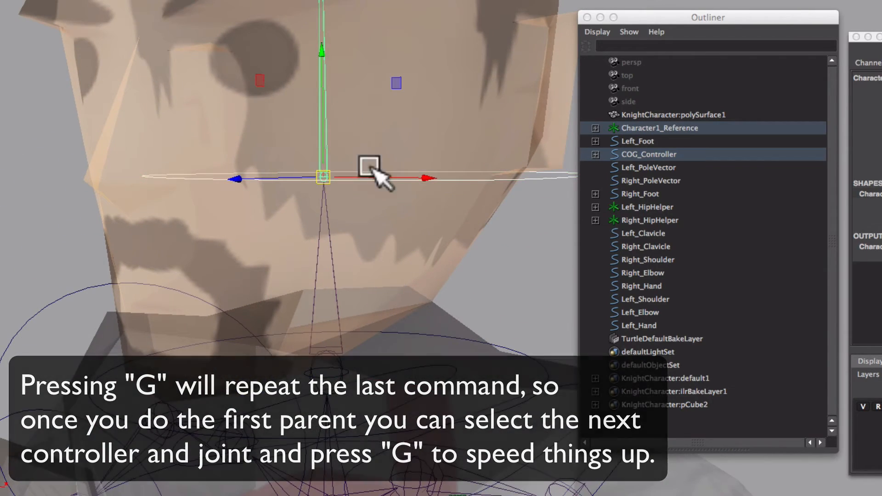
Rotate the Spine2 controller to test the constrained upper body, and undo the rotation
alt+right_drag(371, 167, 276, 250)
alt+right_drag(464, 335, 421, 369)
alt+middle_drag(419, 368, 402, 268)
click(462, 329)
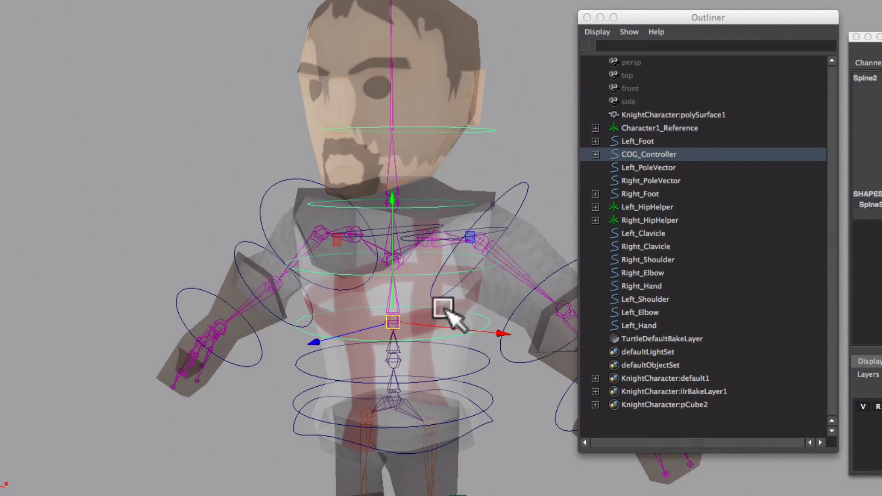
key(e)
drag(393, 330, 371, 406)
key(z)
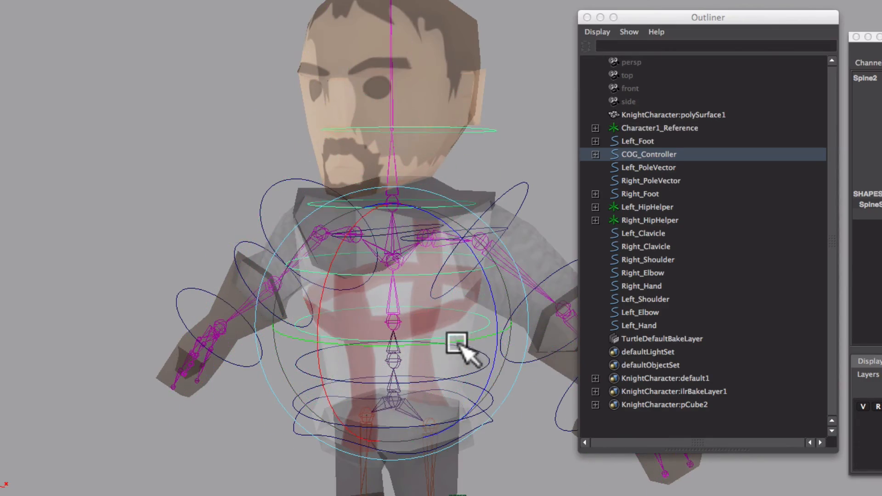
Parent Right_Hand under Right_Elbow, Right_Elbow under Right_Shoulder, and Right_Shoulder under Right_Clavicle
alt+middle_drag(457, 343, 253, 301)
alt+right_drag(278, 299, 311, 301)
alt+middle_drag(311, 302, 350, 325)
alt+drag(350, 325, 392, 319)
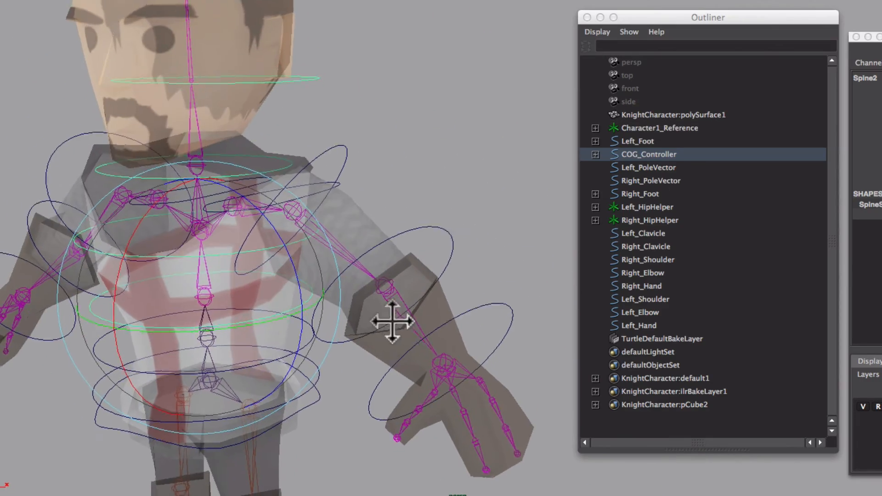
alt+middle_drag(392, 319, 390, 303)
key(w)
click(659, 289)
middle_drag(659, 288, 626, 269)
click(626, 269)
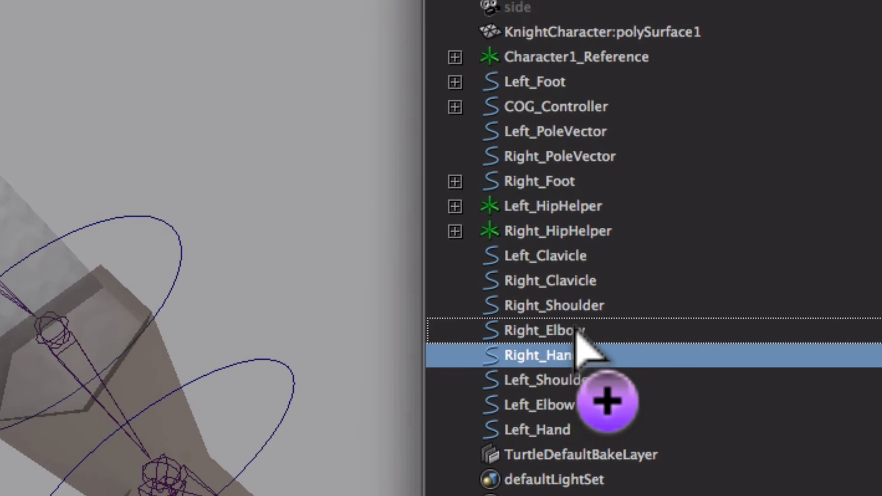
middle_drag(514, 327, 561, 284)
Parent Left_Hand under Left_Elbow, Left_Elbow under Left_Shoulder, and Left_Shoulder under Left_Clavicle
click(549, 382)
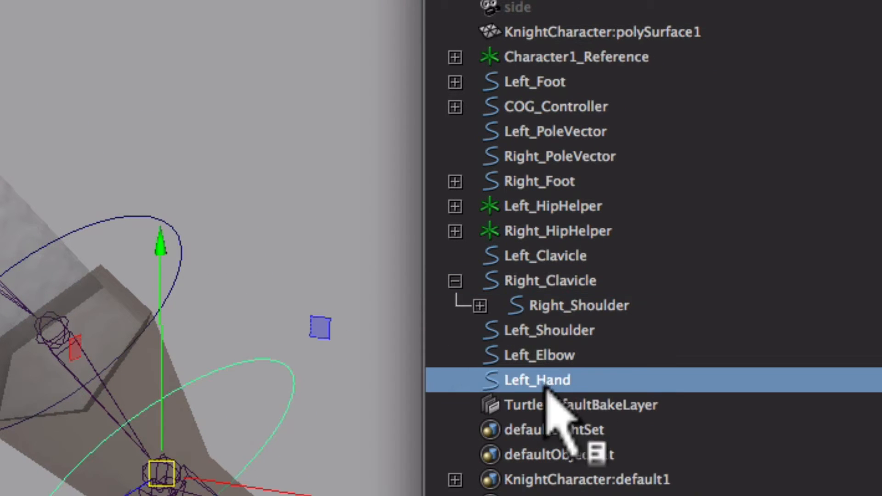
middle_drag(549, 384, 546, 255)
click(546, 355)
click(555, 329)
Parent Left_Clavicle and Right_Clavicle together under the Chest controller in the COG_Controller hierarchy
click(455, 306)
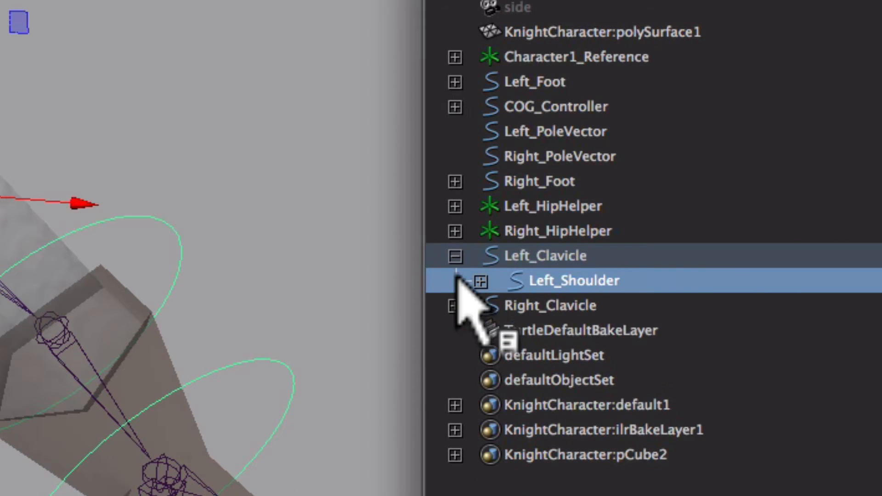
click(455, 256)
click(529, 257)
shift+click(536, 278)
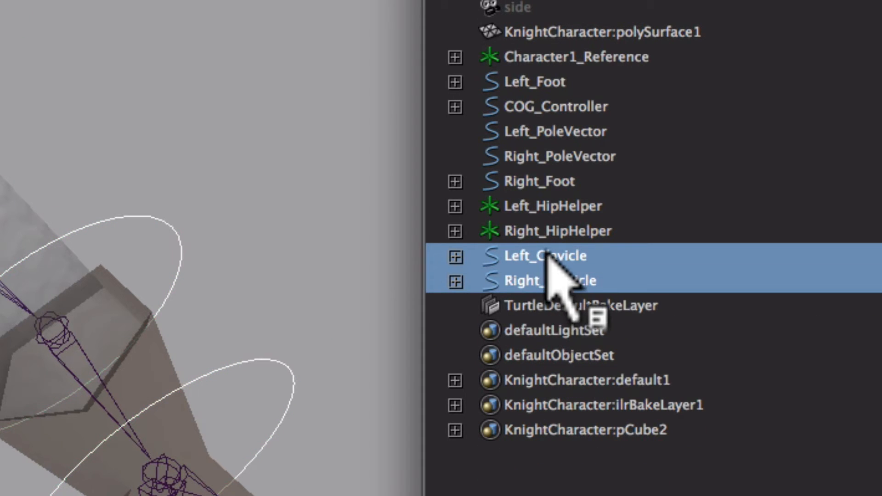
middle_drag(547, 252, 458, 106)
middle_drag(476, 143, 595, 208)
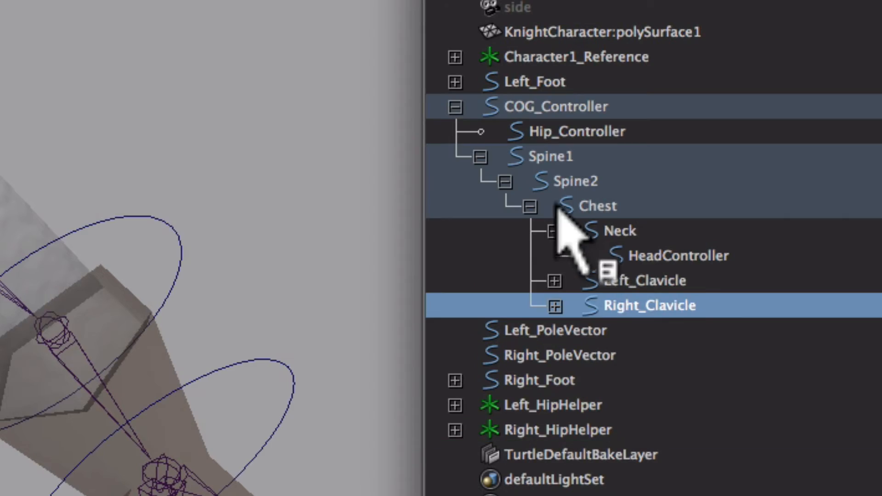
Rotate the Chest controller to test how the neck and arm controllers follow, and undo the rotation
click(42, 220)
alt+middle_drag(0, 260, 42, 221)
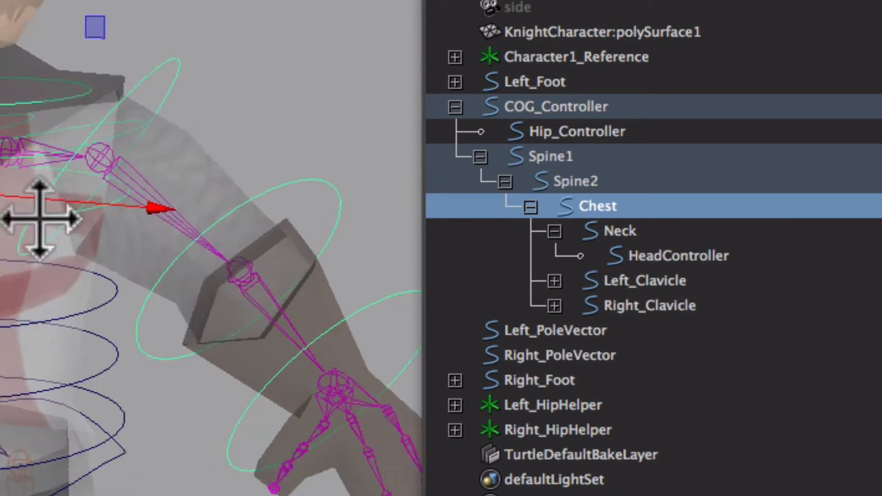
key(e)
drag(218, 142, 278, 226)
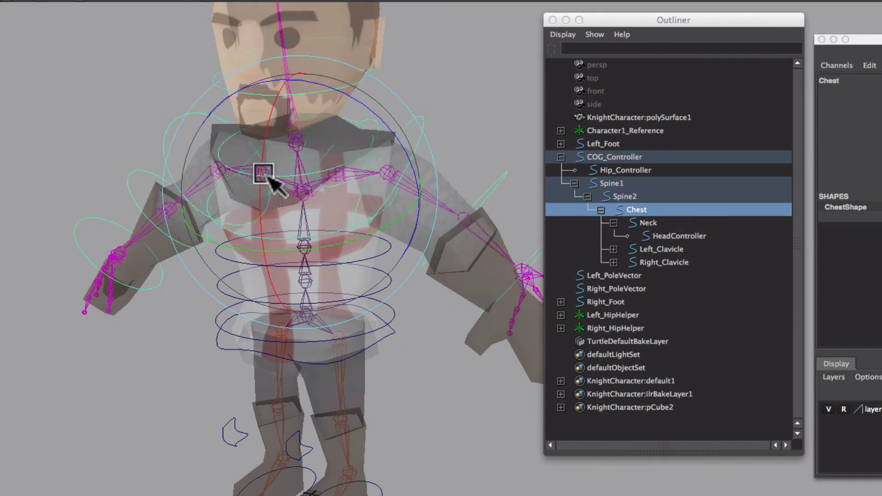
key(super+z)
alt+middle_drag(361, 235, 312, 252)
alt+drag(311, 252, 325, 241)
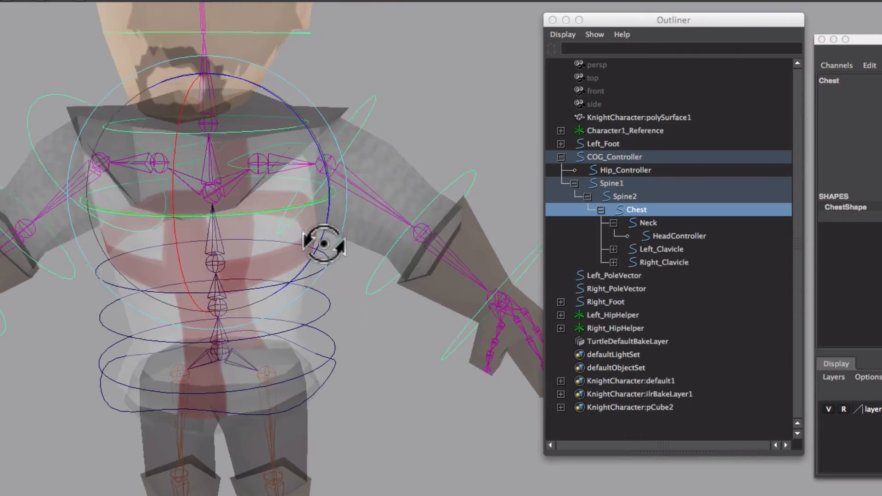
mouse_move(325, 240)
alt+right_down()
mouse_move(387, 280)
mouse_move(335, 248)
alt+right_up()
click(443, 202)
alt+drag(443, 202, 339, 236)
alt+middle_drag(339, 236, 377, 250)
alt+right_drag(377, 250, 487, 266)
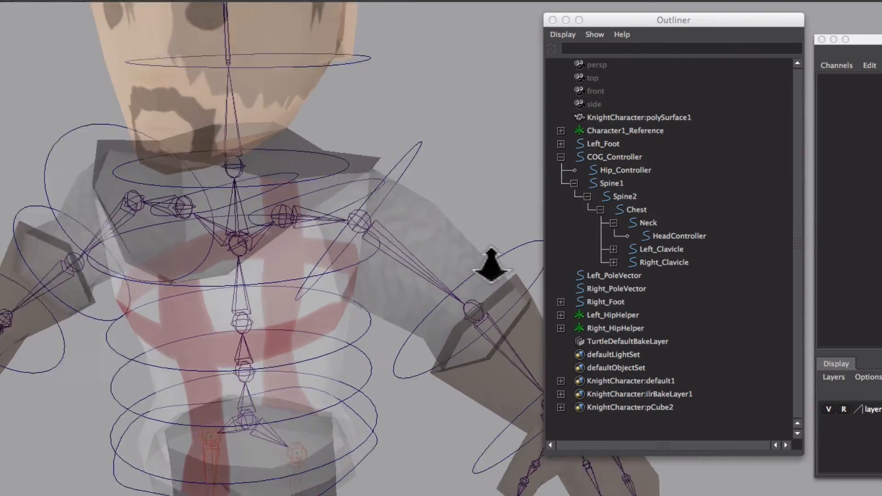
alt+middle_drag(487, 266, 299, 236)
alt+right_drag(299, 237, 404, 236)
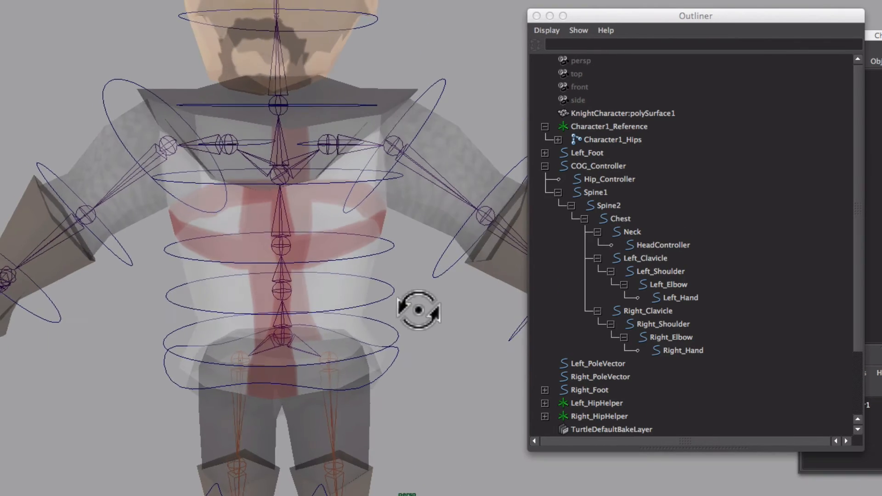
alt+drag(418, 310, 399, 321)
alt+right_drag(399, 321, 363, 304)
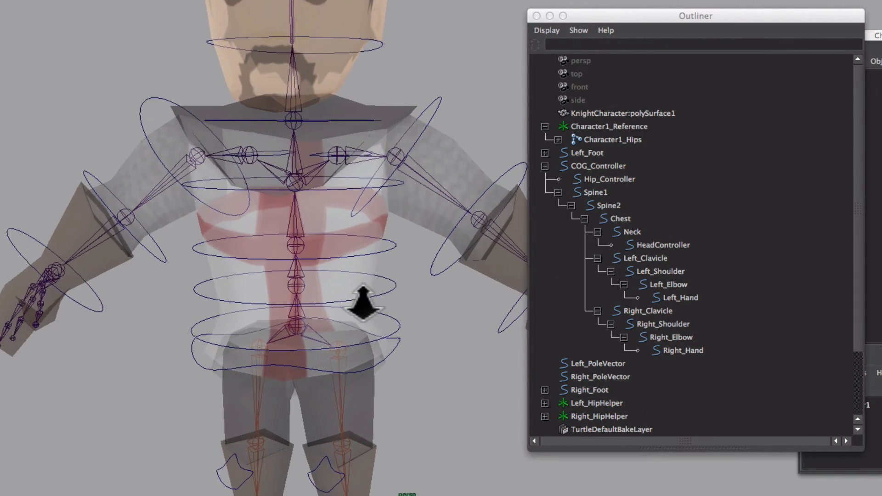
alt+middle_drag(363, 304, 369, 313)
alt+right_drag(390, 281, 359, 266)
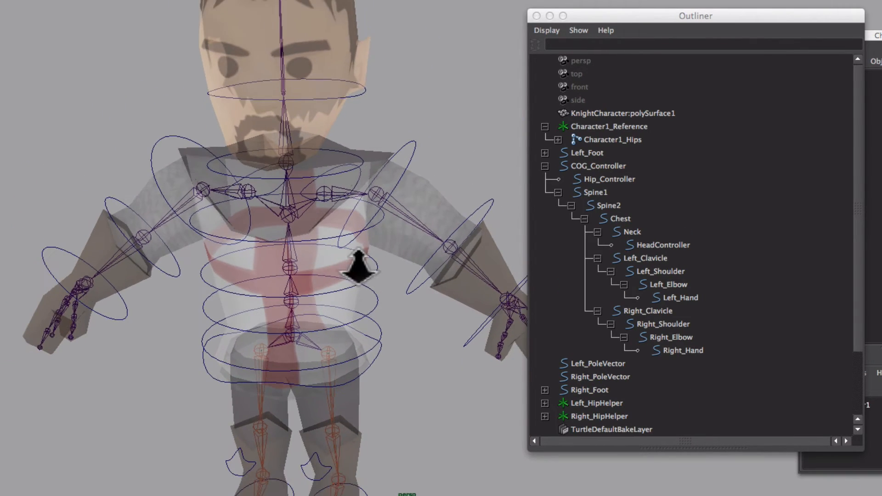
Freeze the transformations of all controllers under COG_Controller, from Hip_Controller down to Right_Hand
click(685, 28)
drag(685, 30, 763, 49)
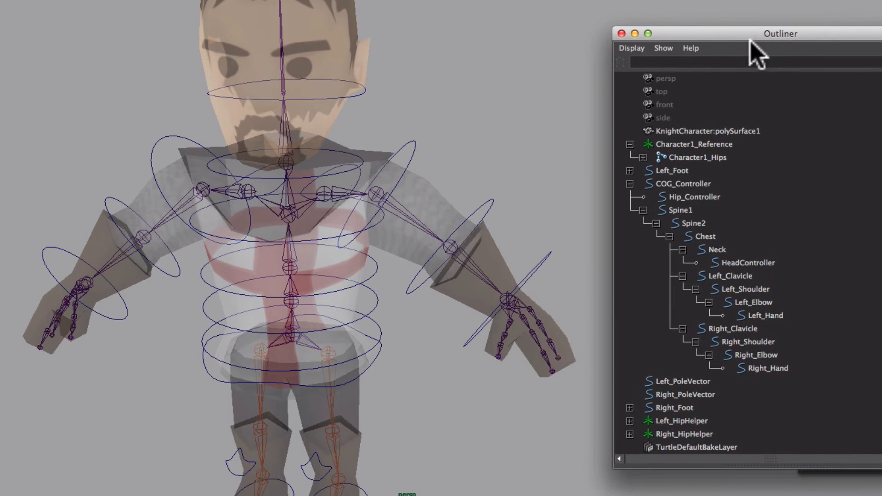
alt+right_drag(395, 225, 266, 250)
click(384, 170)
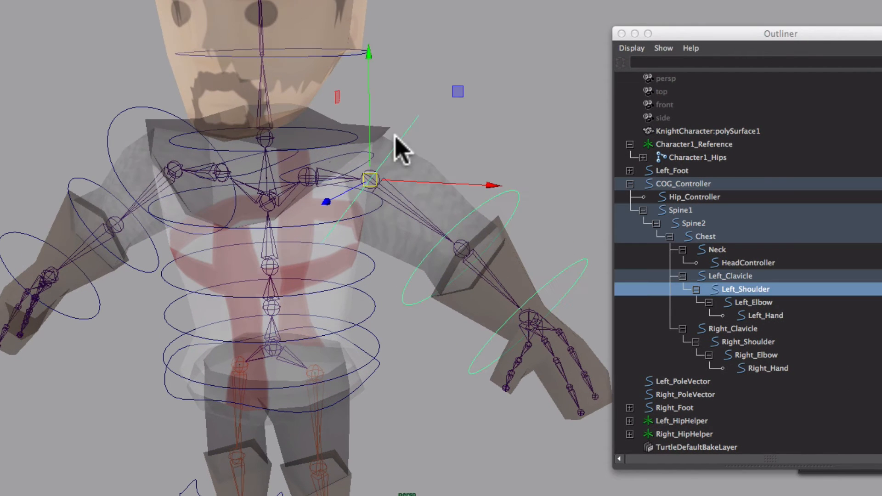
click(725, 198)
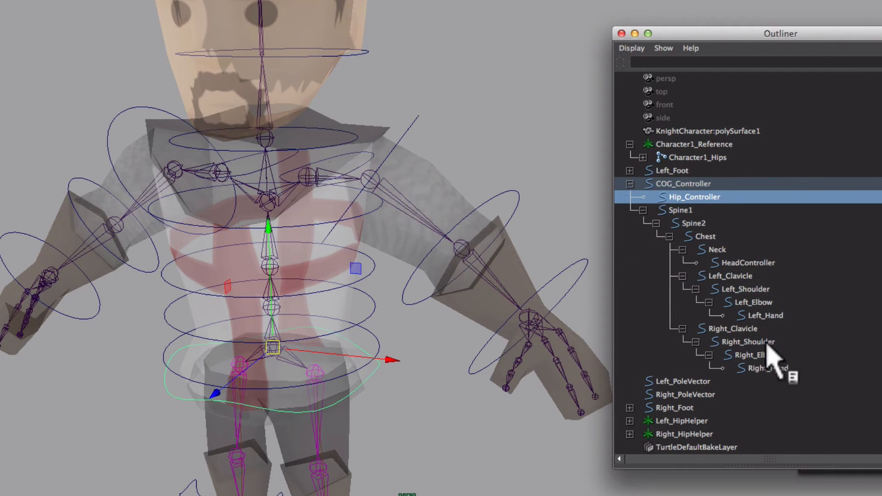
shift+click(773, 368)
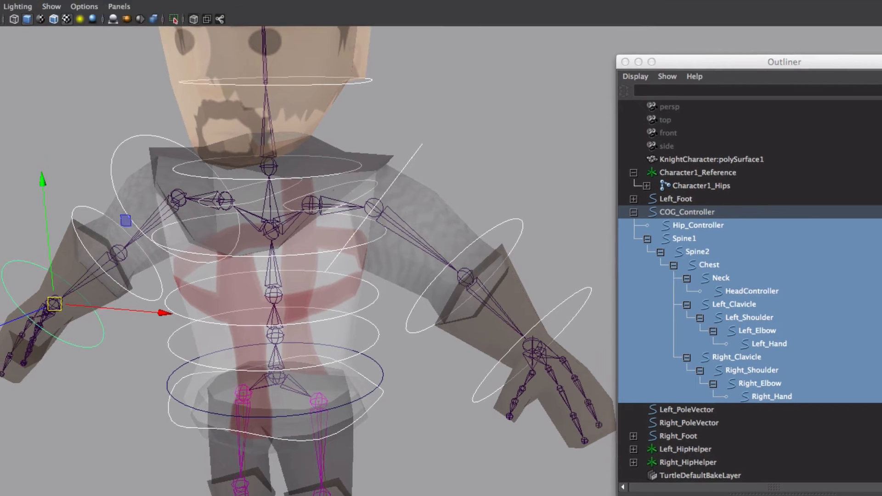
click(60, 7)
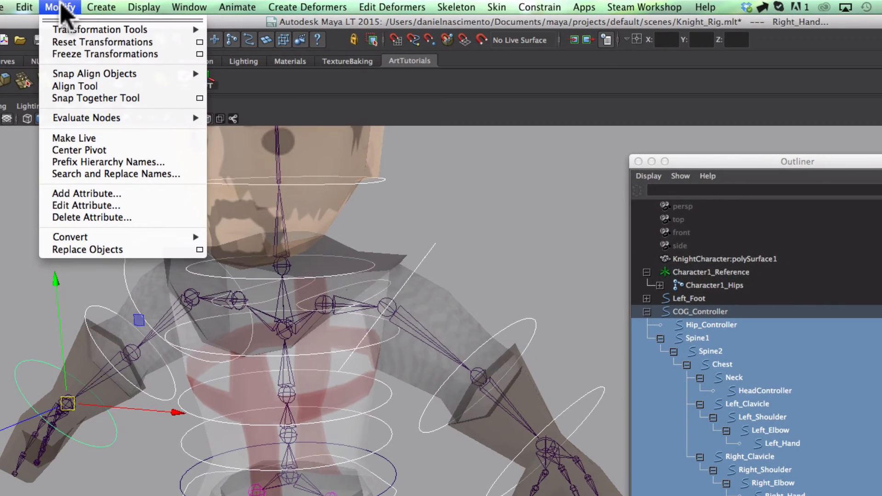
click(89, 55)
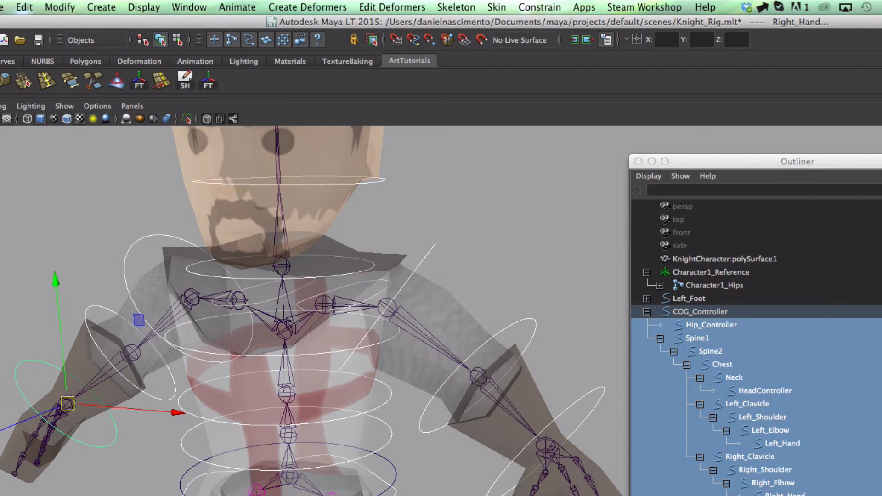
Check the frozen controllers' translate, rotate and scale values in the Channel Box, and clear the selection
click(876, 162)
drag(878, 83, 623, 34)
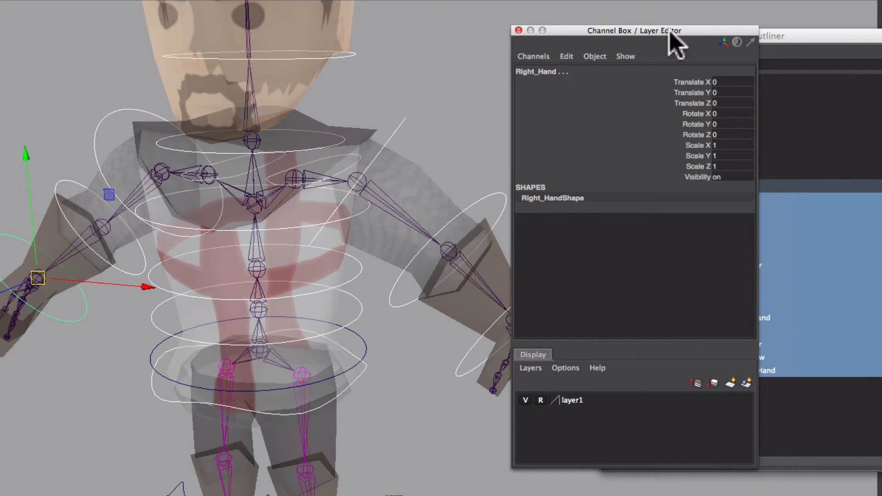
drag(688, 32, 881, 61)
click(483, 113)
Parent-constrain the first spine joint above the hips, Character1_Spine, to the Spine1 controller
alt+drag(393, 338, 407, 355)
alt+middle_drag(408, 354, 429, 316)
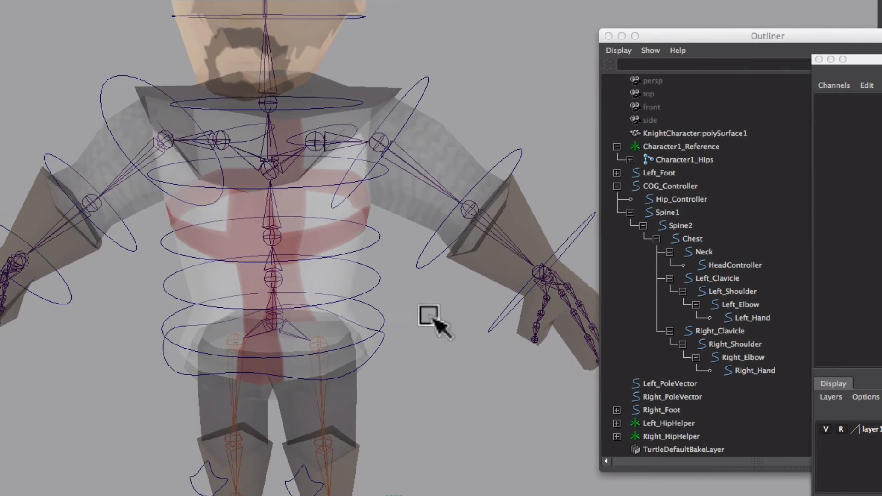
alt+right_drag(429, 316, 436, 361)
alt+middle_drag(298, 380, 351, 293)
alt+right_drag(352, 293, 514, 375)
alt+drag(370, 396, 363, 360)
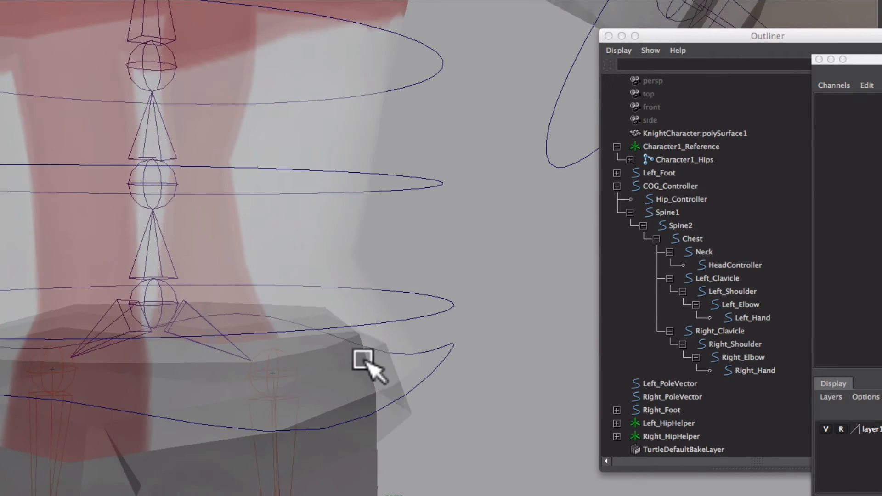
alt+middle_drag(363, 360, 463, 309)
click(532, 315)
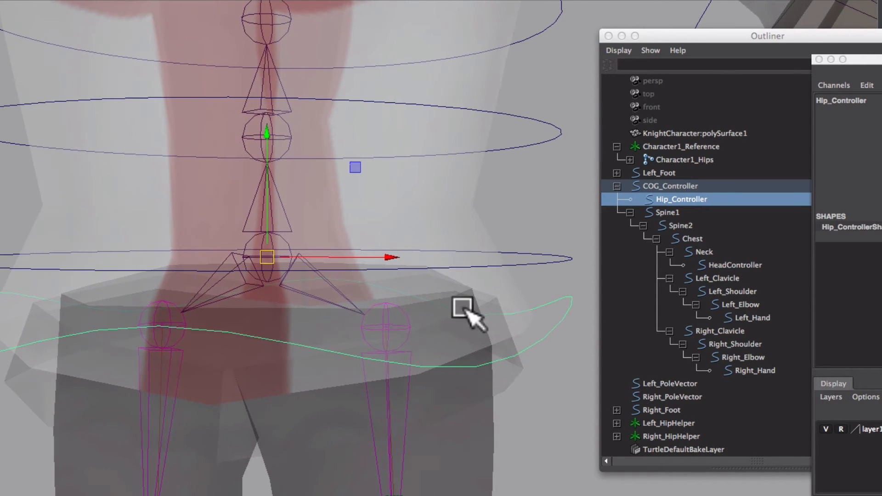
click(522, 258)
alt+middle_drag(430, 232, 455, 311)
click(459, 242)
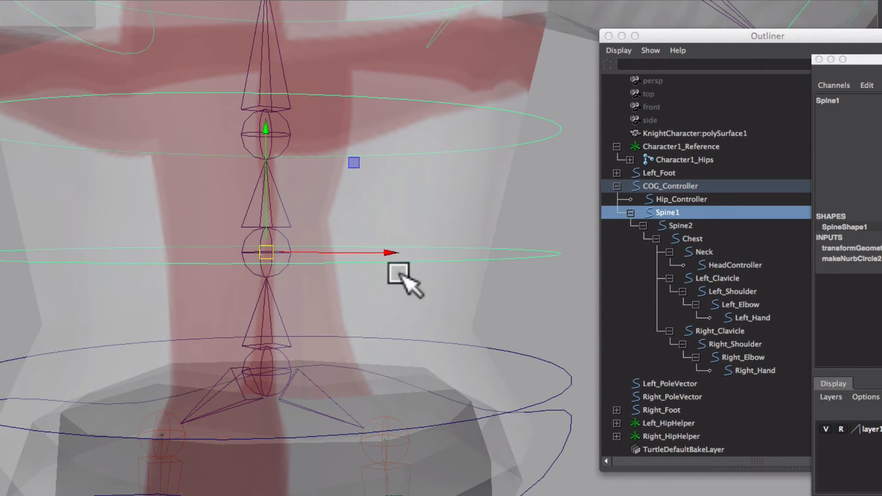
shift+click(287, 228)
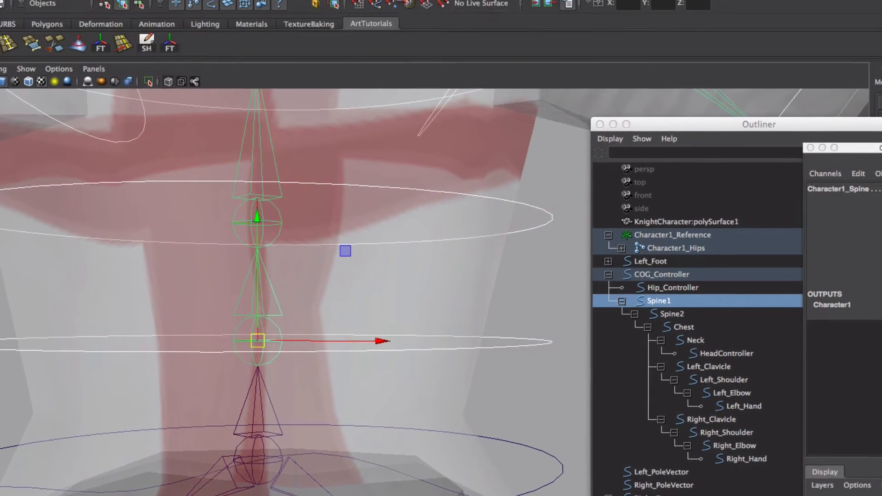
click(460, 7)
click(514, 68)
Parent-constrain the second spine joint to the Spine2 controller and the chest joint to the Chest controller
alt+middle_drag(492, 153, 498, 276)
click(497, 393)
shift+click(296, 200)
key(g)
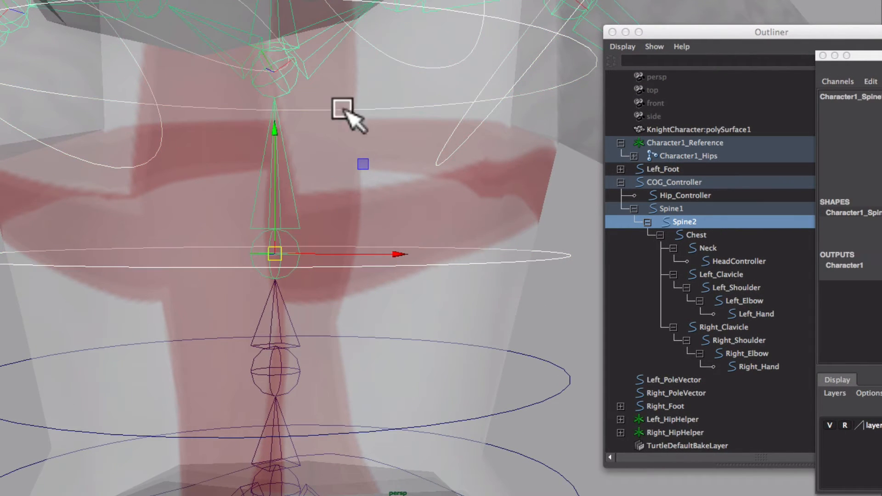
alt+middle_drag(354, 101, 364, 215)
click(366, 192)
shift+click(290, 118)
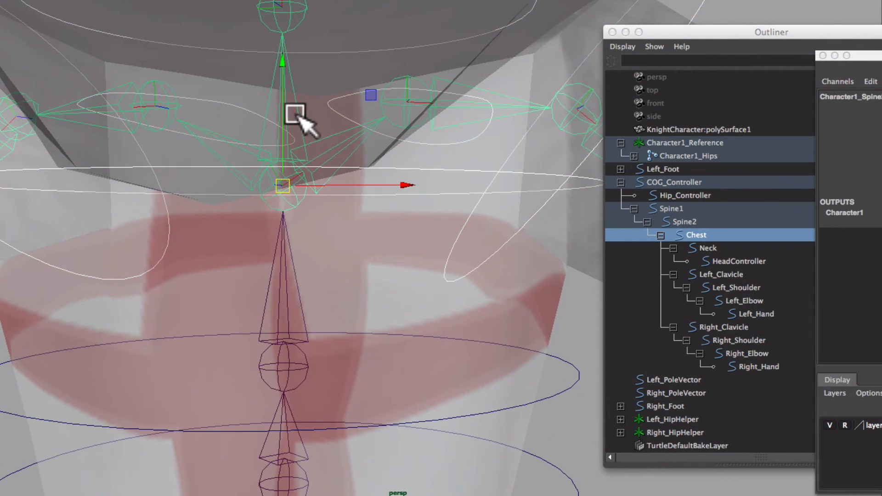
Parent-constrain the left clavicle joint to Left_Clavicle and the left upper arm joint to Left_Shoulder
alt+middle_drag(433, 134, 381, 193)
click(427, 177)
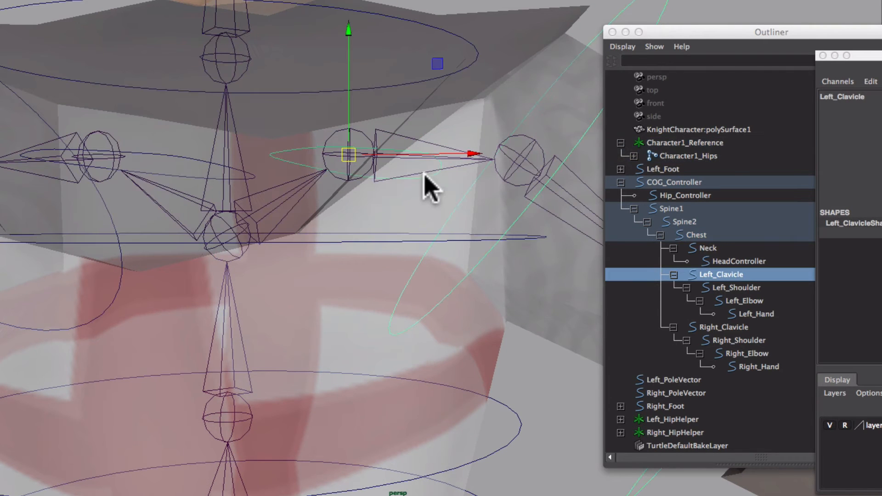
click(463, 167)
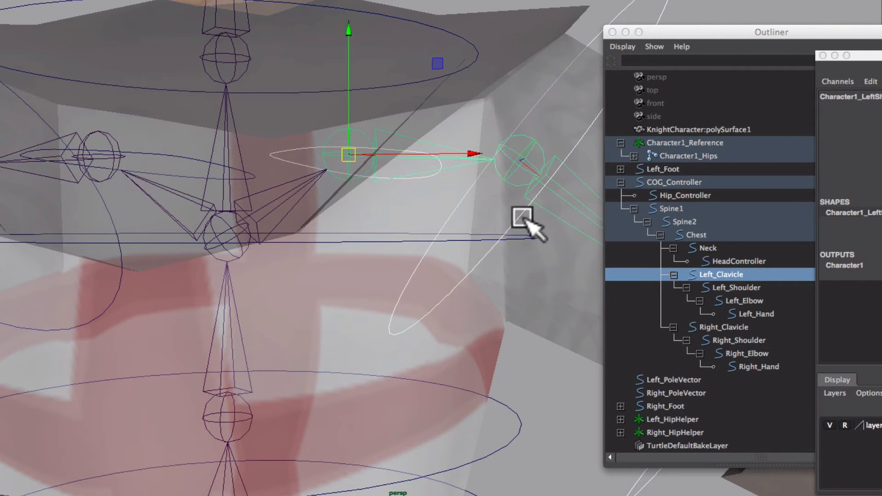
click(530, 168)
shift+click(516, 183)
Parent-constrain the left forearm joint to Left_Elbow and the left wrist joint to Left_Hand
alt+middle_drag(524, 211, 293, 162)
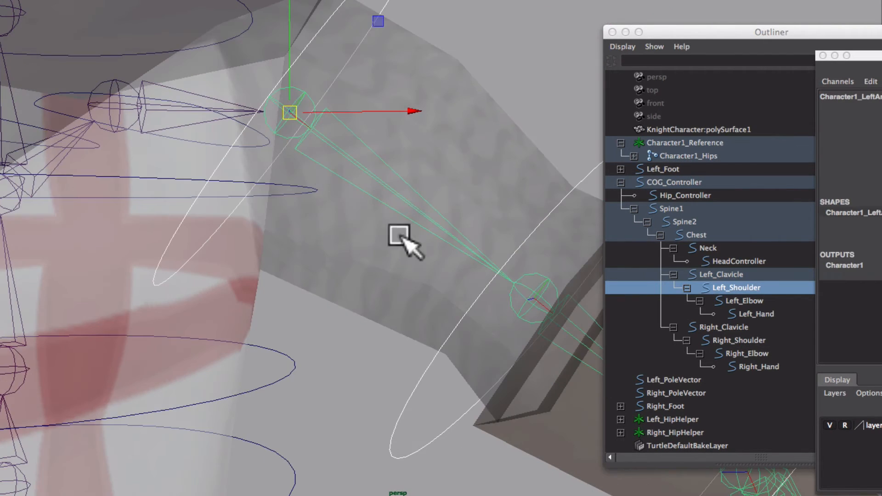
alt+middle_drag(433, 300, 351, 268)
click(339, 303)
click(507, 320)
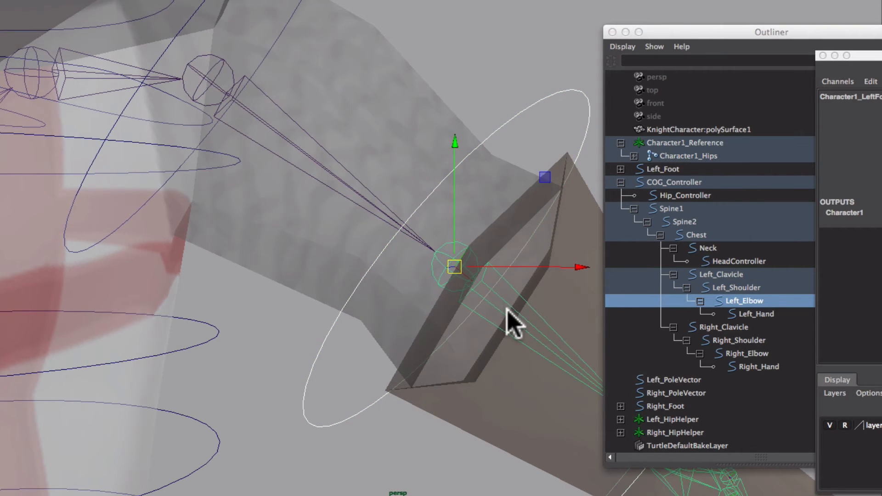
alt+middle_drag(521, 372, 295, 269)
click(233, 200)
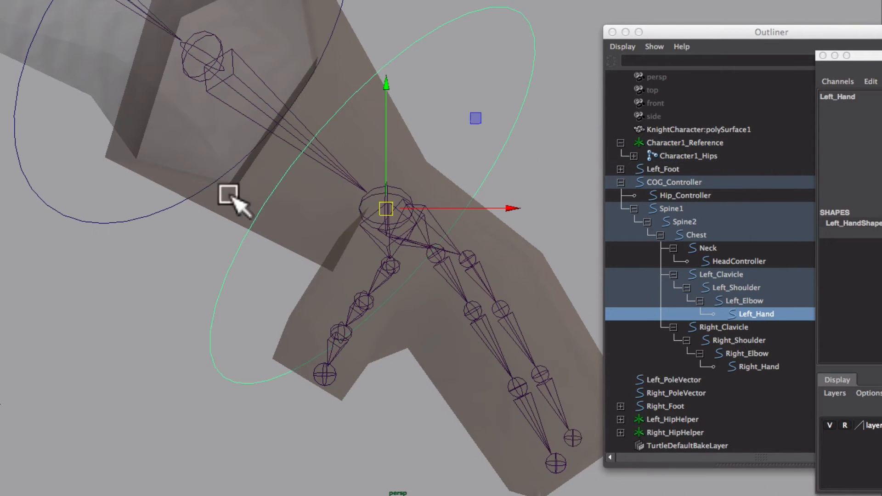
click(368, 194)
Parent-constrain the right clavicle joint to Right_Clavicle and the right upper arm joint to Right_Shoulder
alt+middle_drag(241, 167, 628, 406)
alt+middle_drag(19, 166, 363, 266)
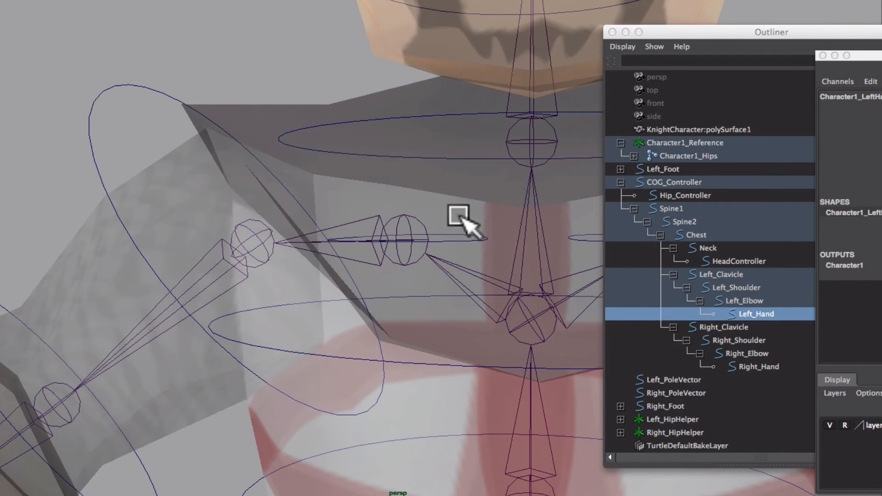
click(462, 236)
click(387, 216)
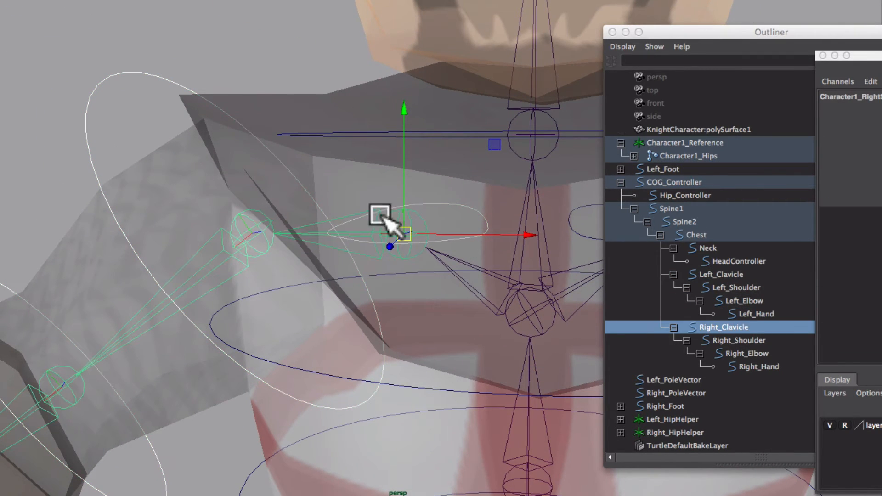
click(296, 171)
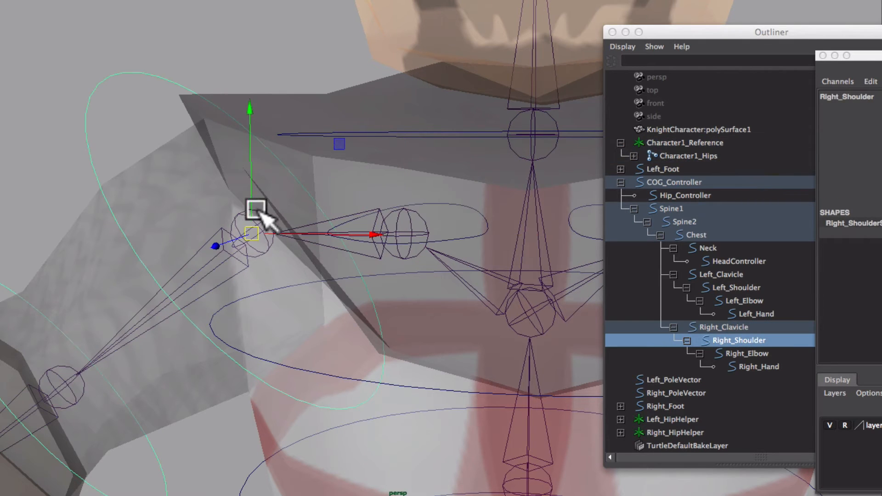
shift+click(225, 258)
key(g)
Parent-constrain the right forearm joint to Right_Elbow and the right wrist joint to Right_Hand
alt+middle_drag(149, 295, 294, 159)
click(137, 142)
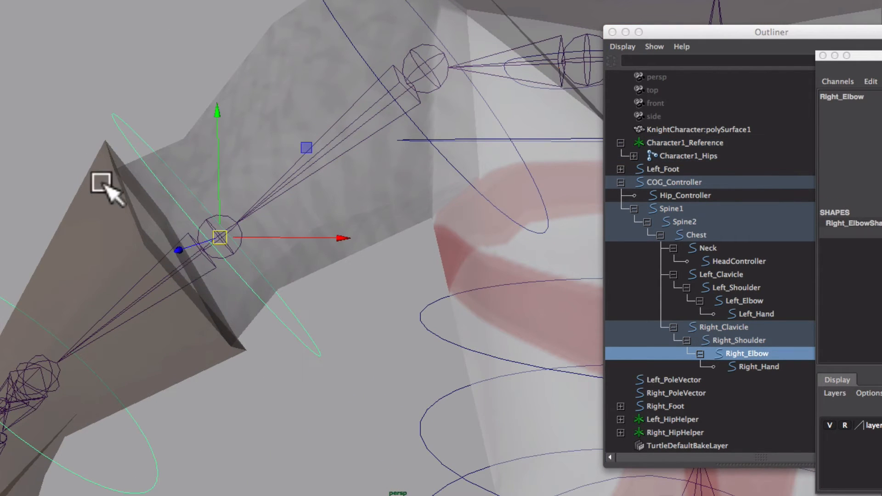
shift+click(184, 256)
key(g)
alt+middle_drag(188, 319, 325, 155)
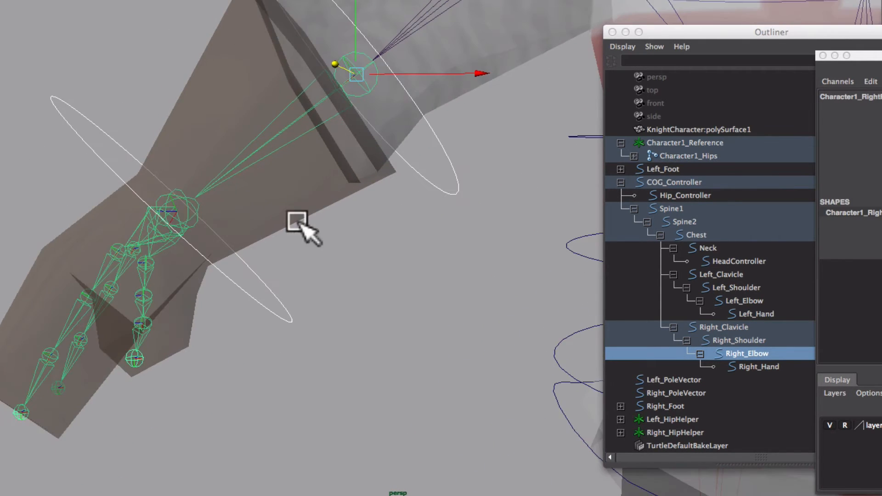
click(237, 284)
shift+click(194, 230)
key(g)
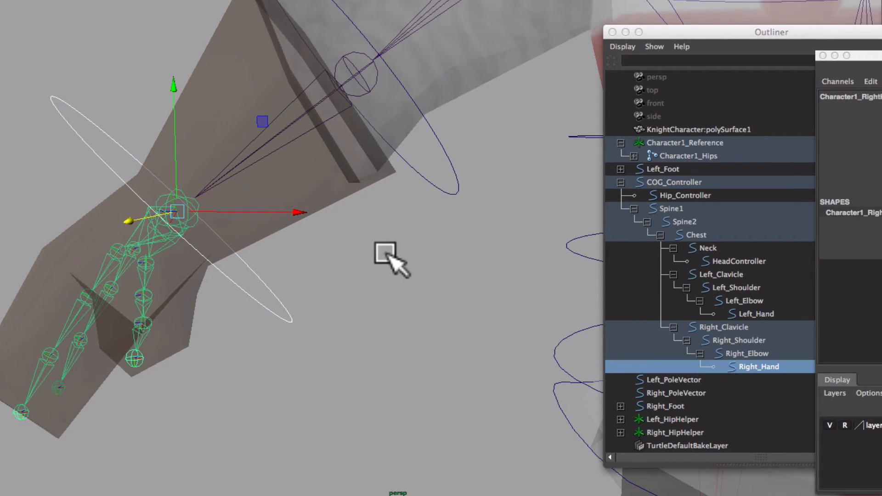
Parent-constrain the neck joint to the Neck controller
scroll(187, 201, down, 10)
alt+middle_drag(317, 209, 82, 206)
alt+drag(82, 206, 181, 174)
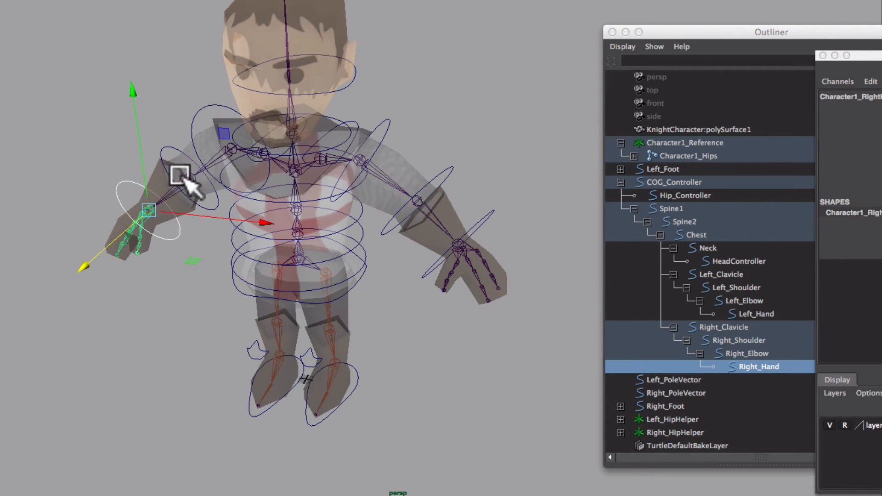
click(323, 114)
alt+middle_drag(304, 88, 327, 250)
alt+right_drag(327, 250, 487, 301)
alt+drag(473, 305, 388, 250)
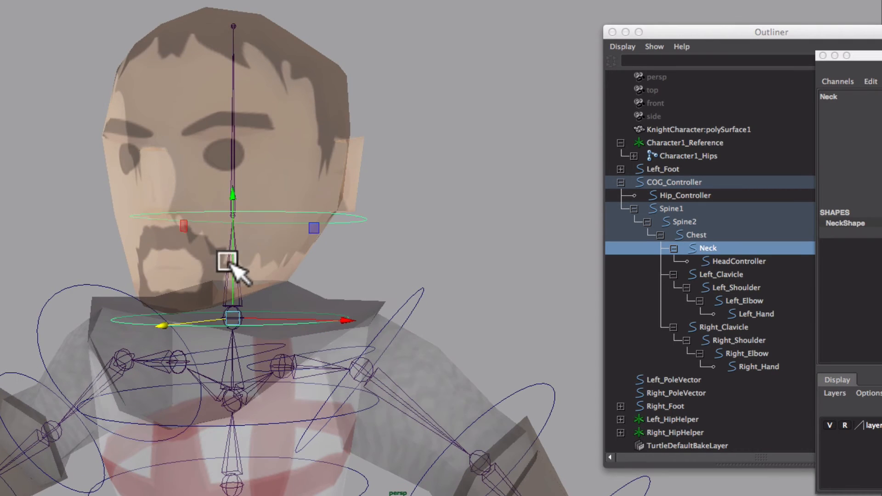
shift+click(238, 268)
key(g)
Parent-constrain the head joint to HeadController
click(259, 214)
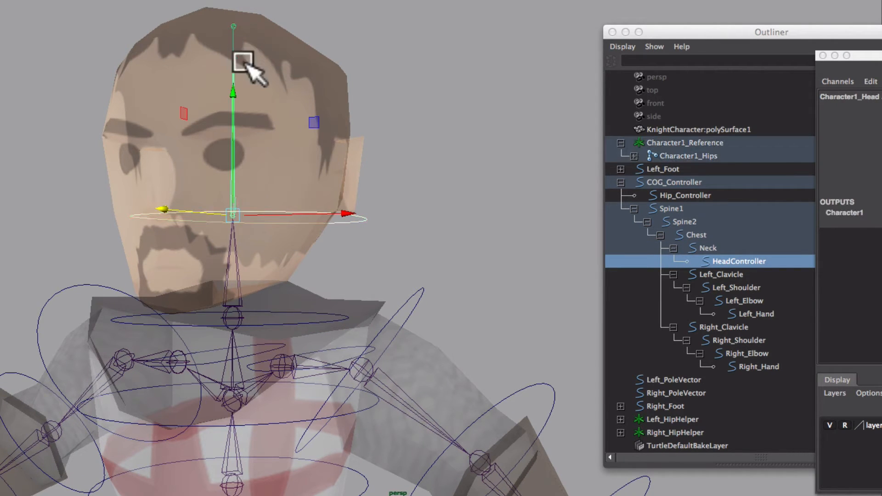
key(e)
alt+right_drag(237, 195, 266, 290)
alt+drag(266, 289, 326, 293)
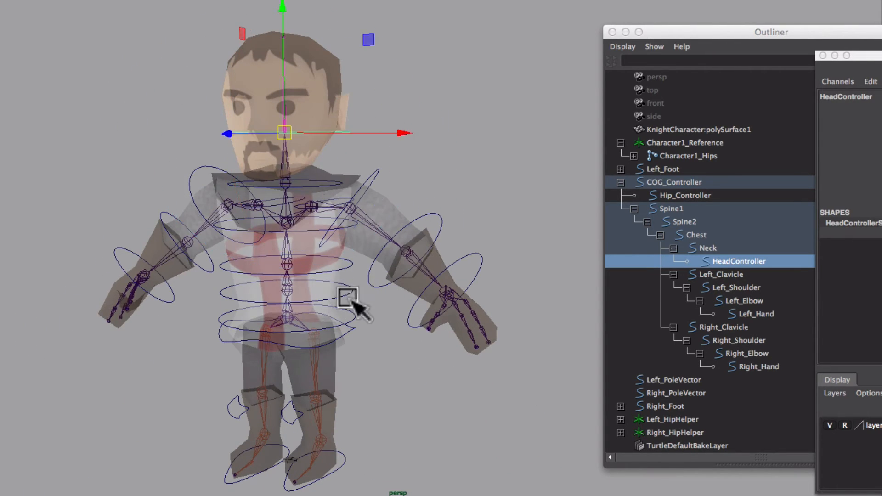
Select the Spine1 controller and collapse the Spine1 and COG_Controller hierarchies in the Outliner
click(262, 262)
key(w)
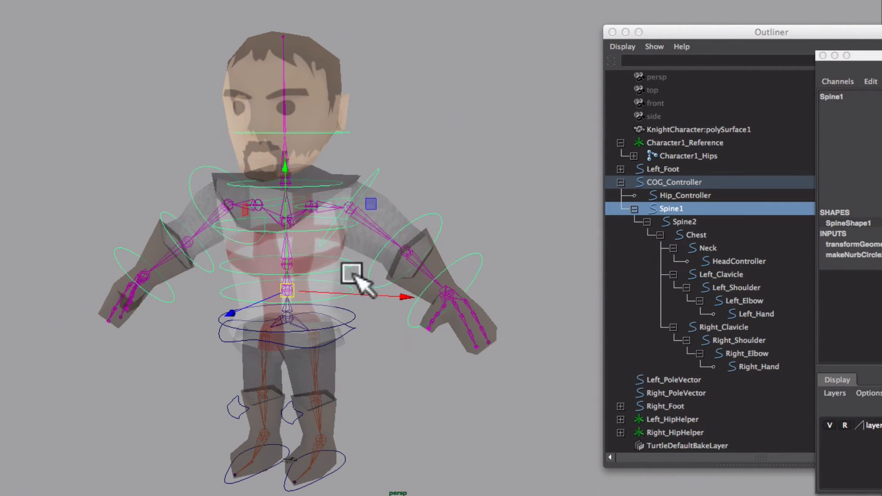
alt+drag(354, 276, 270, 266)
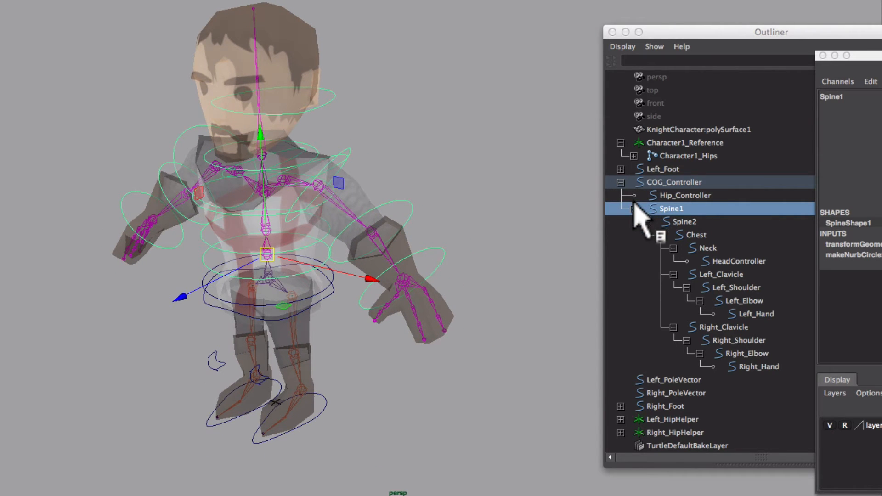
click(635, 208)
click(621, 183)
alt+drag(435, 297, 367, 303)
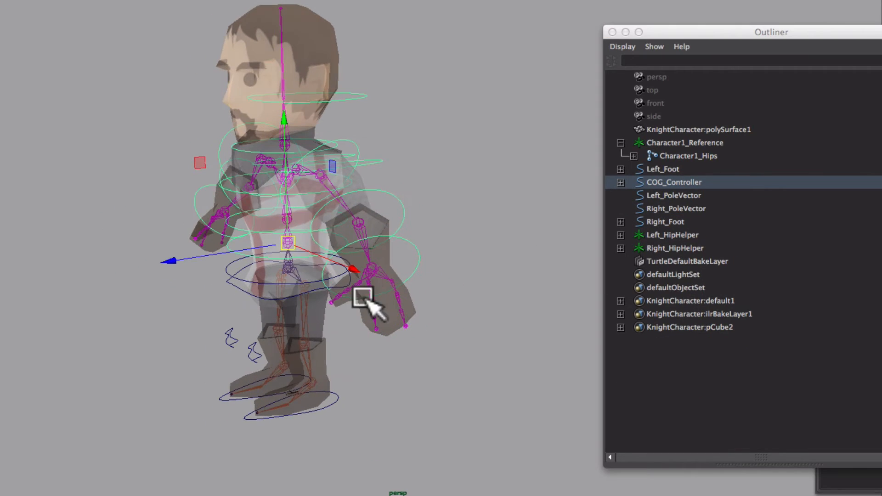
Select the Left_Hand controller and open the Set Driven Key window for it
drag(409, 250, 406, 248)
alt+right_drag(416, 276, 698, 440)
alt+middle_drag(373, 372, 375, 322)
alt+drag(273, 335, 328, 328)
alt+middle_drag(312, 328, 207, 294)
alt+right_drag(207, 294, 339, 325)
alt+drag(339, 325, 323, 327)
alt+middle_drag(324, 327, 329, 342)
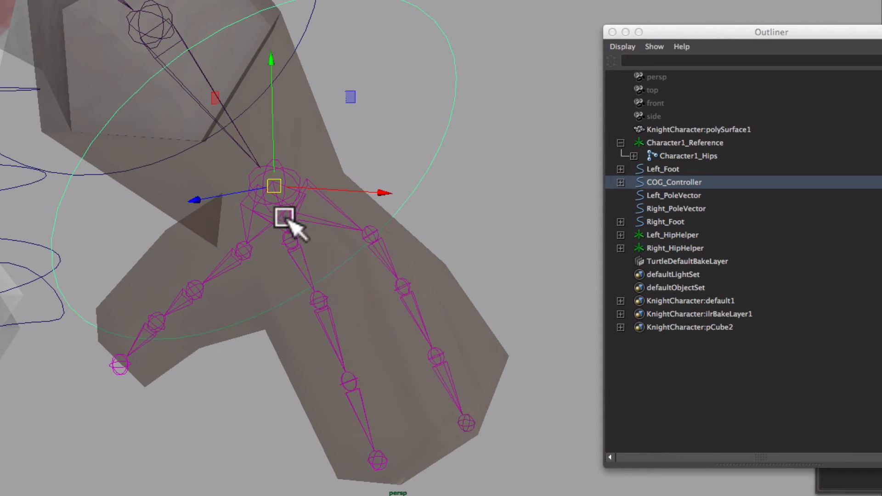
click(161, 0)
mouse_move(207, 0)
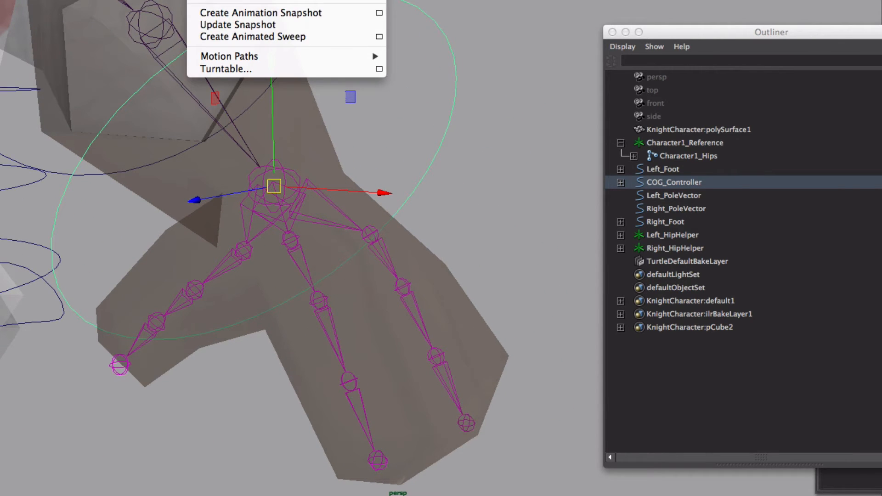
click(413, 0)
drag(833, 114, 792, 131)
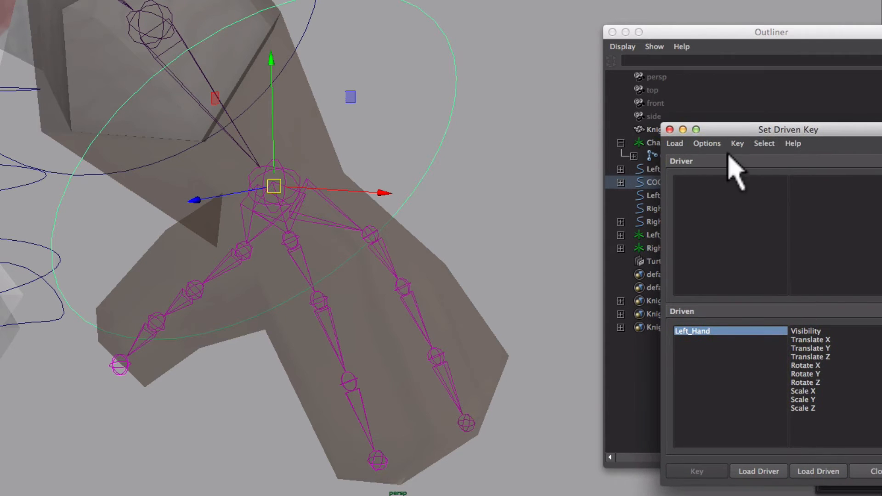
Add a keyable float attribute Thumb_Roll to Left_Hand with minimum -10, maximum 10 and default 0
drag(881, 51, 686, 39)
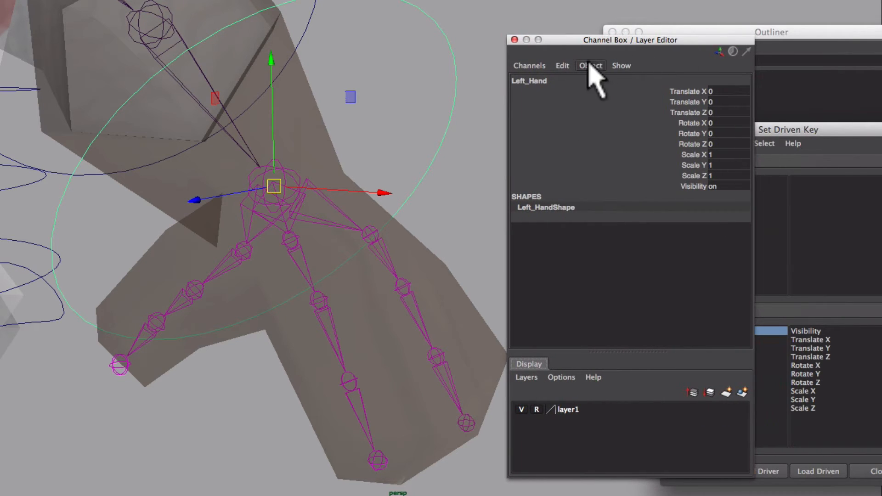
click(564, 66)
click(597, 143)
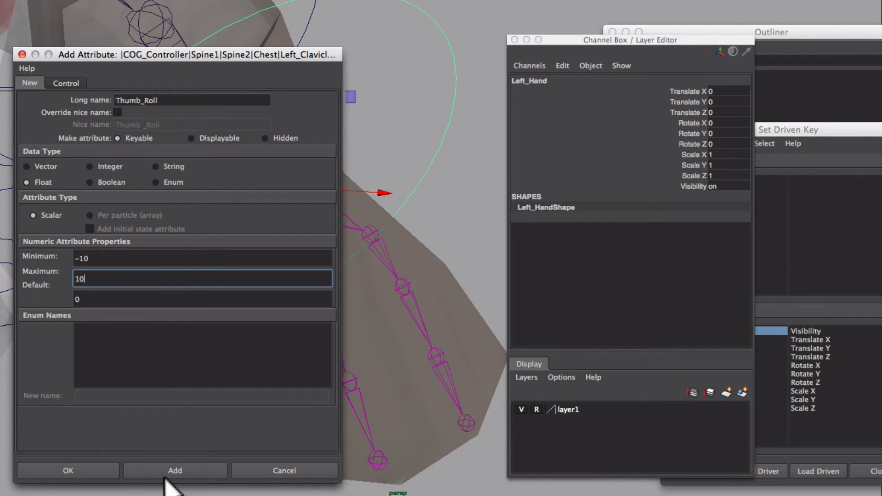
click(138, 471)
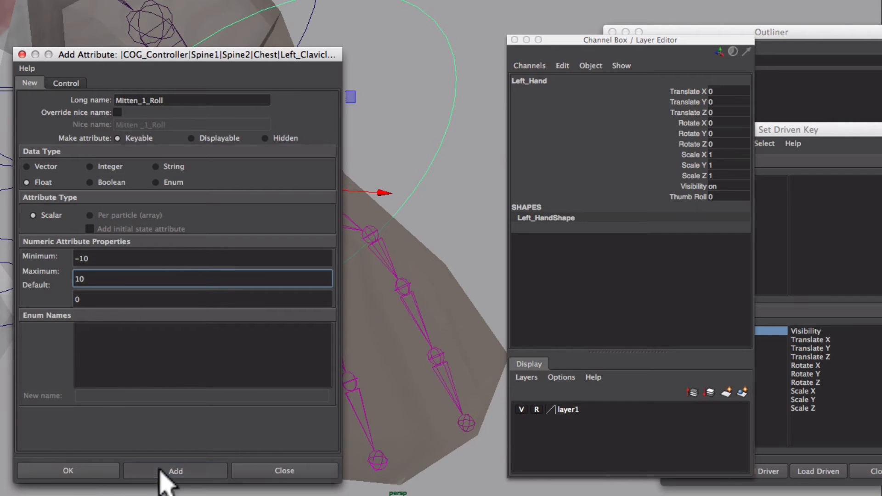
Add a Mitten_1_Roll float attribute ranging from -10 to 10 and a Mitten_2_Roll attribute to Left_Hand, and finish adding attributes
click(174, 471)
drag(225, 54, 374, 61)
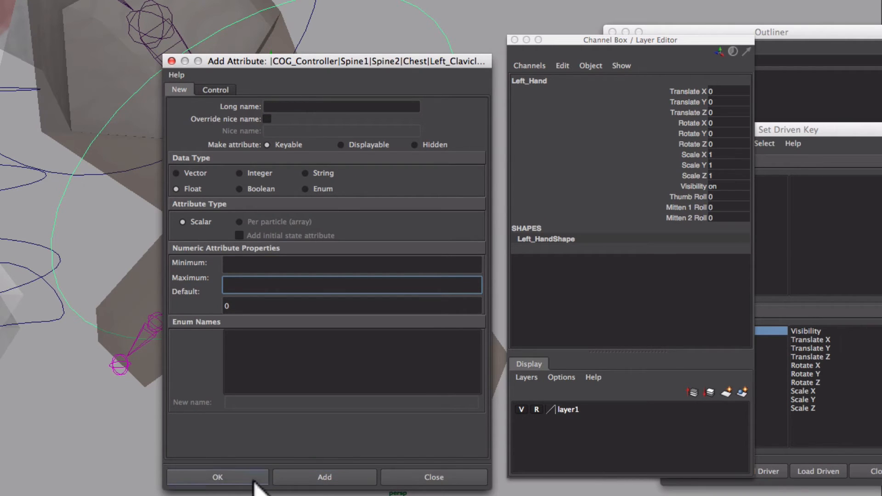
click(434, 478)
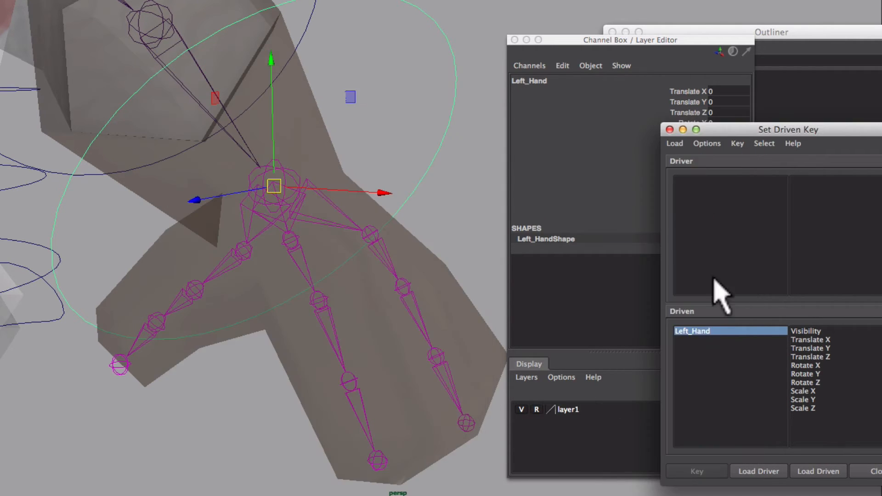
Load Left_Hand as the driver for the driven keys
click(759, 471)
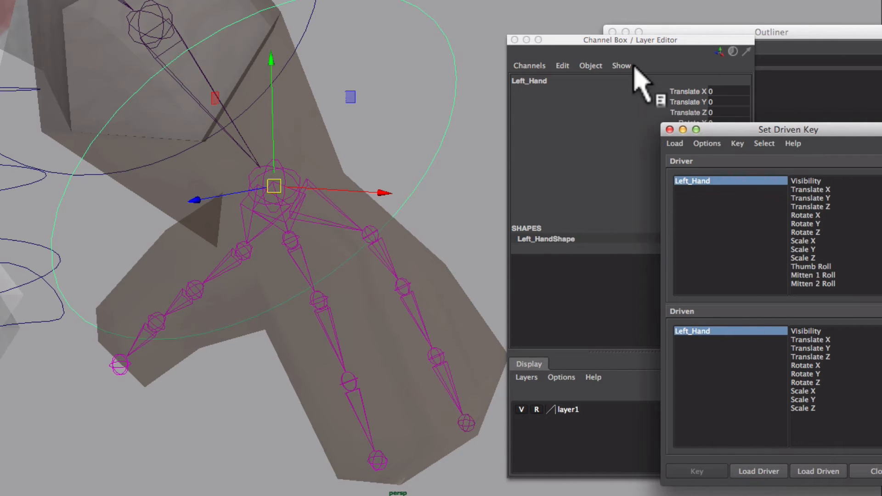
drag(632, 40, 574, 51)
alt+drag(376, 210, 197, 238)
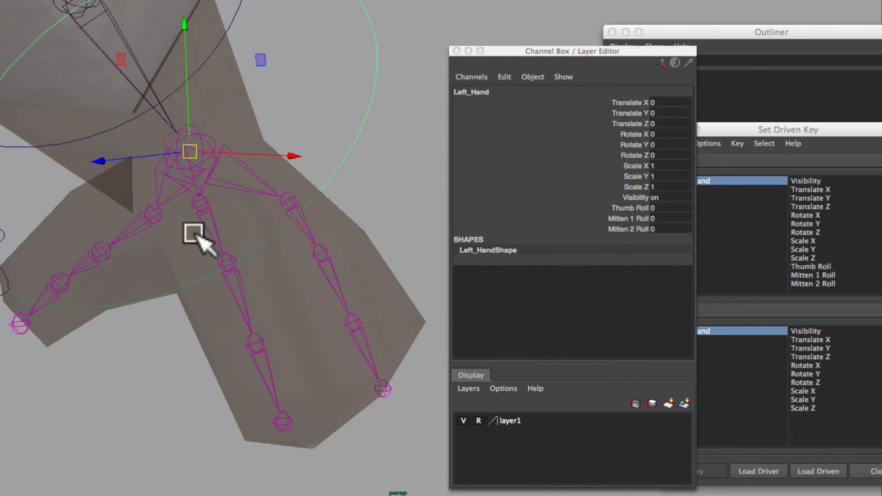
Load the left hand's three thumb joints as driven objects and select all three in the driven list
click(138, 220)
click(98, 257)
click(51, 293)
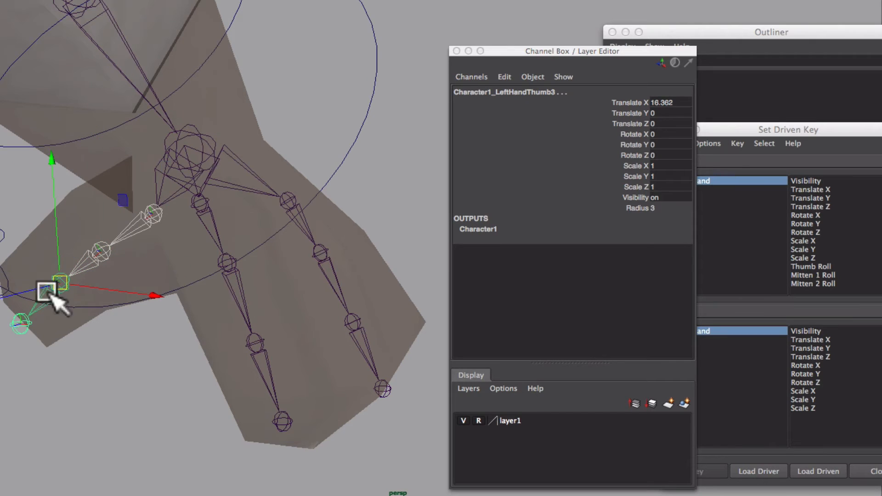
click(840, 472)
click(767, 348)
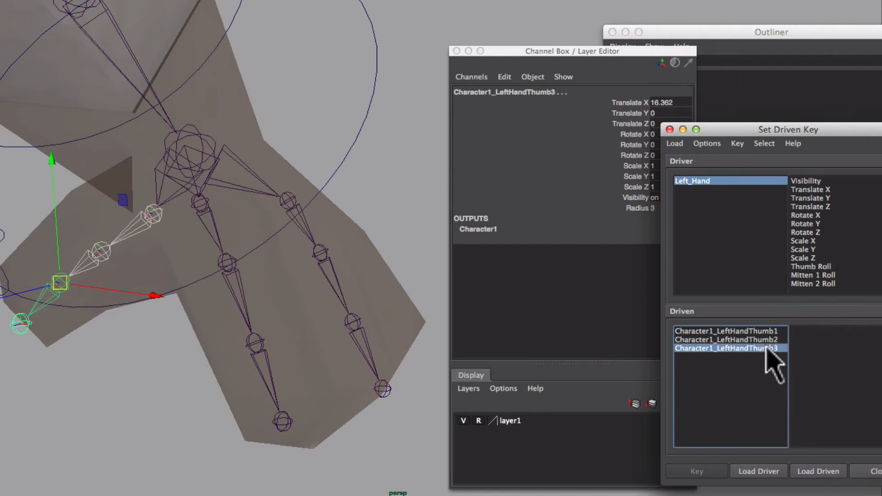
shift+click(773, 331)
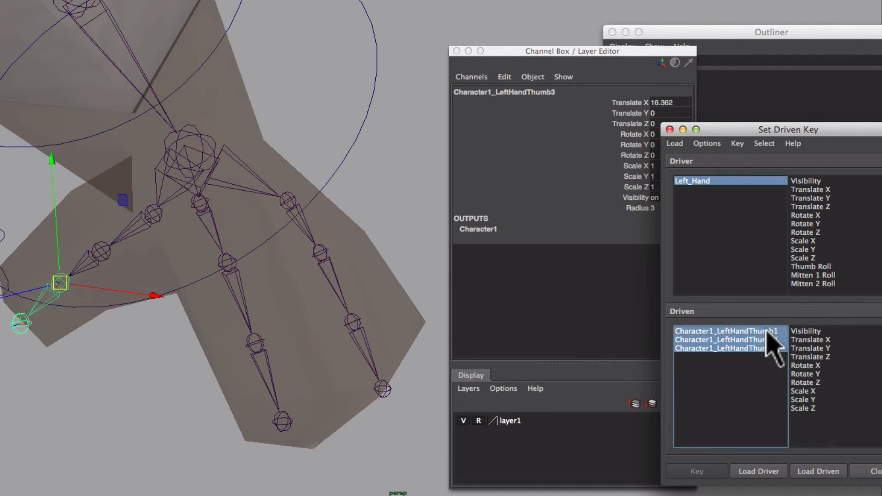
Test-rotate the three left thumb joints around Z to check the bending axis, and undo the rotations
click(815, 366)
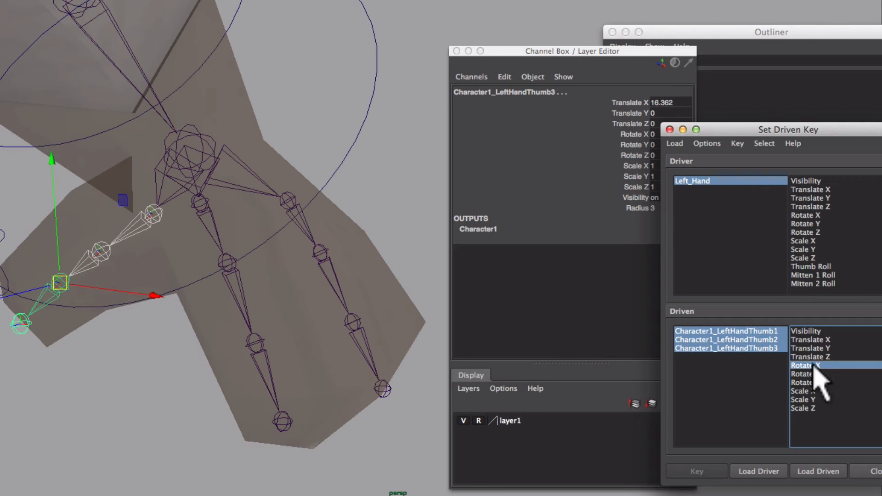
drag(786, 57, 699, 40)
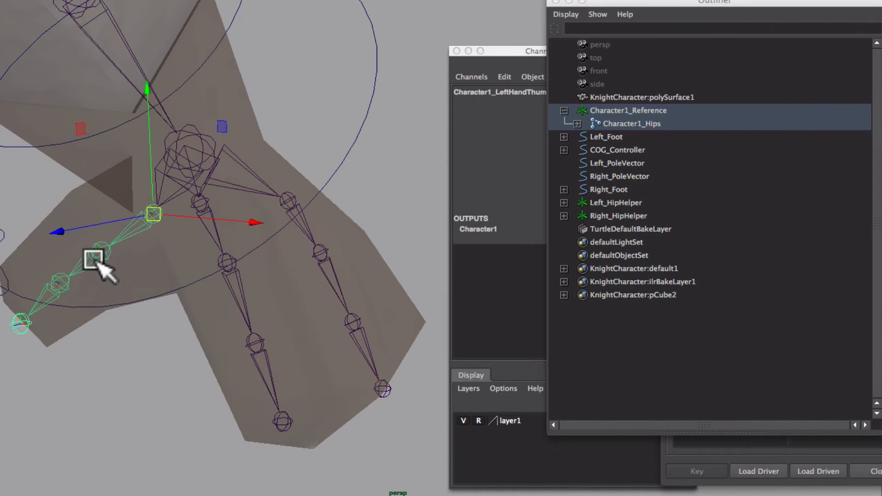
drag(501, 52, 483, 52)
click(618, 156)
middle_drag(204, 146, 148, 161)
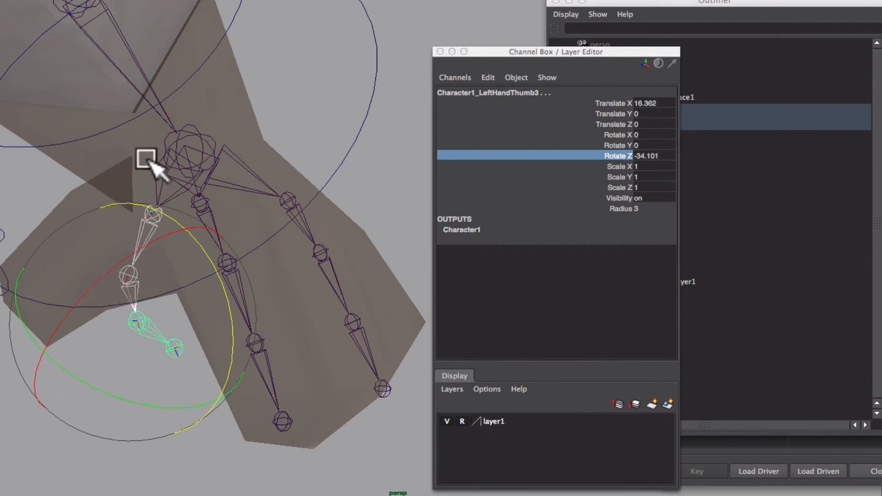
alt+drag(149, 161, 177, 138)
key(z)
middle_drag(233, 116, 160, 152)
key(z)
alt+drag(250, 170, 253, 161)
Key the three thumb joints' Rotate Z against Left_Hand's Thumb Roll in the rest pose
click(881, 321)
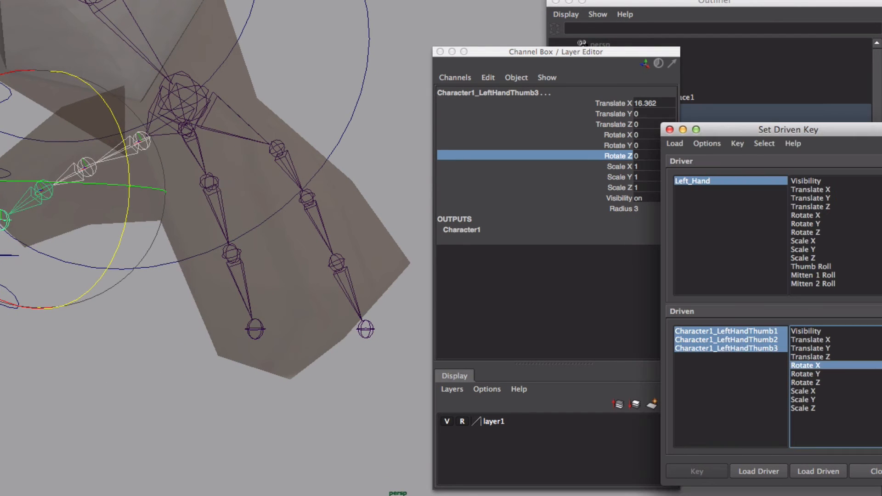
click(823, 383)
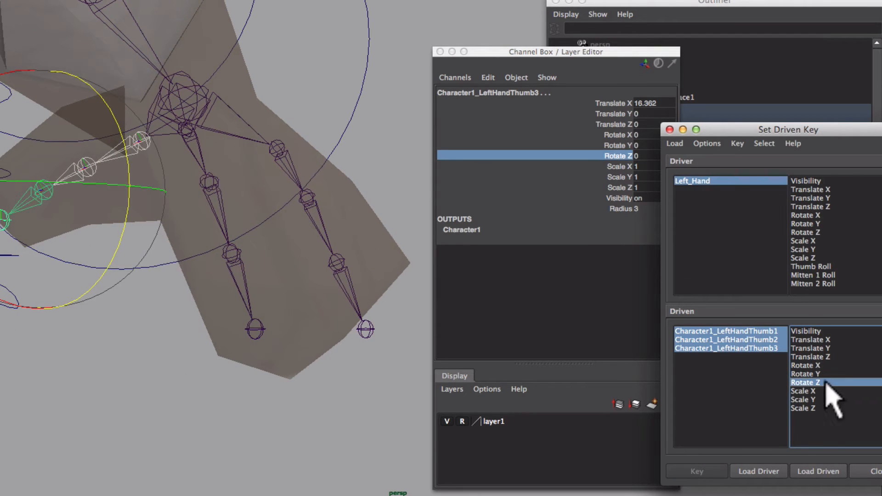
click(823, 268)
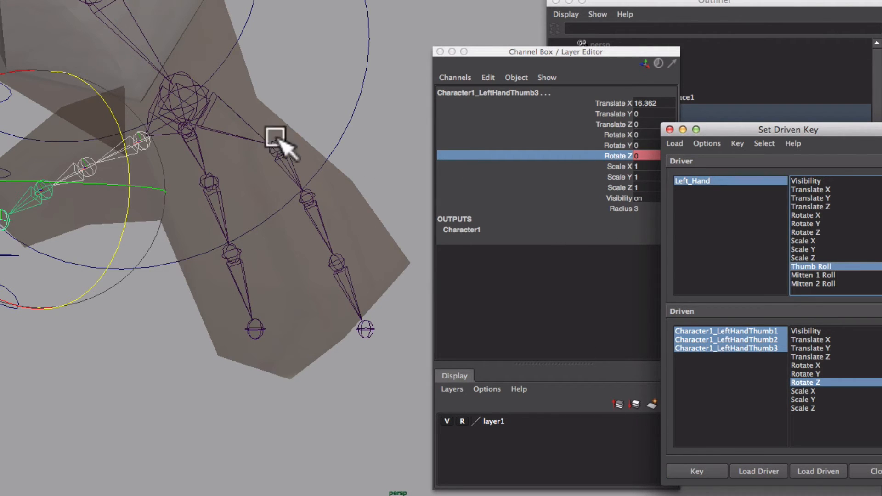
With Left_Hand's Thumb Roll at 10, curl the three thumb joints to a Rotate Z of about -50.5 and key the pose
click(357, 93)
click(615, 209)
middle_drag(338, 189, 348, 188)
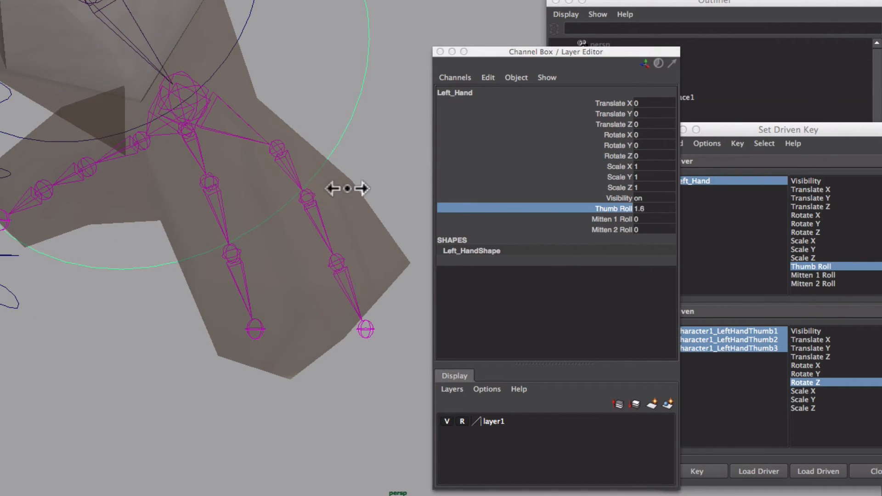
click(118, 157)
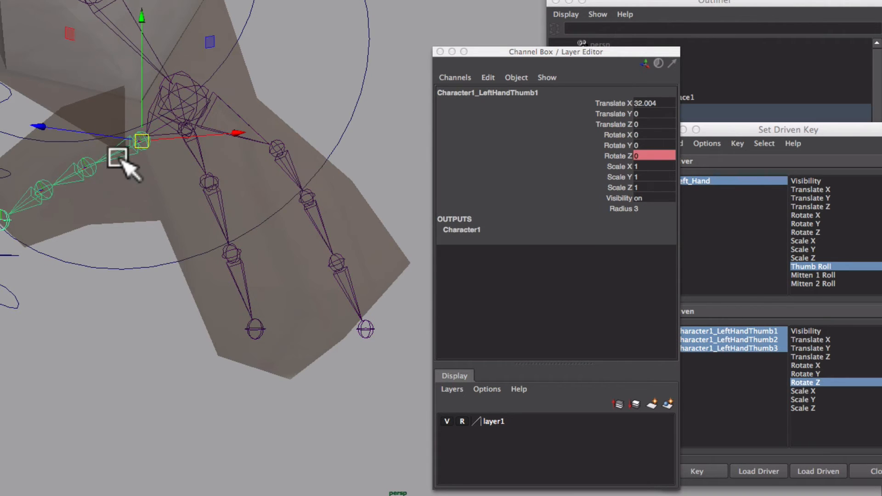
shift+click(81, 168)
shift+click(38, 196)
key(e)
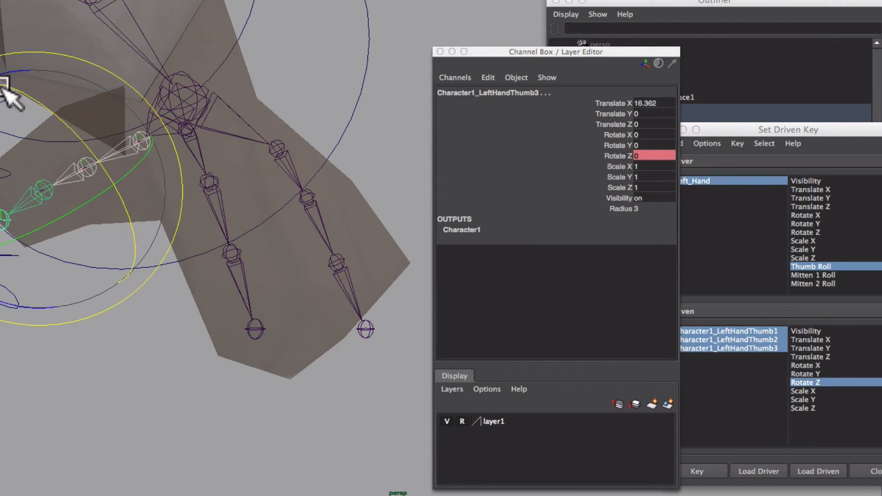
drag(1, 133, 179, 191)
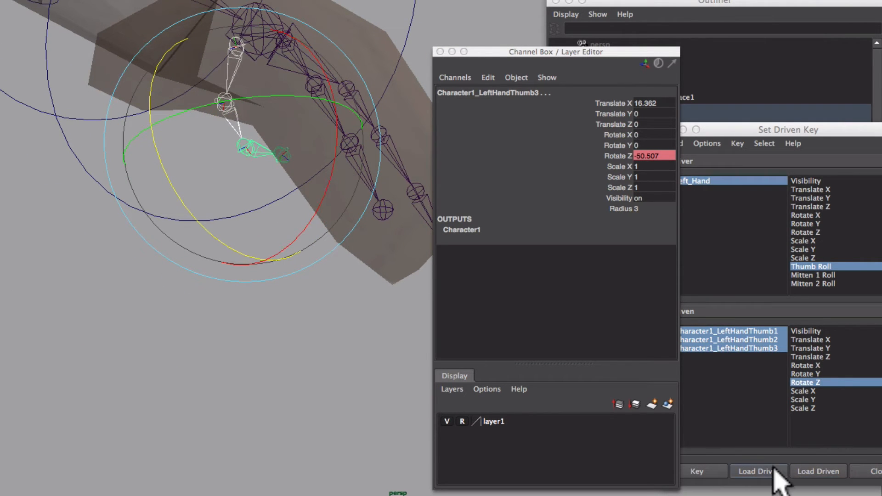
click(722, 470)
Add Rotate Y to the driven channels alongside Rotate Z and key the curled thumb pose again
alt+middle_drag(378, 263, 359, 282)
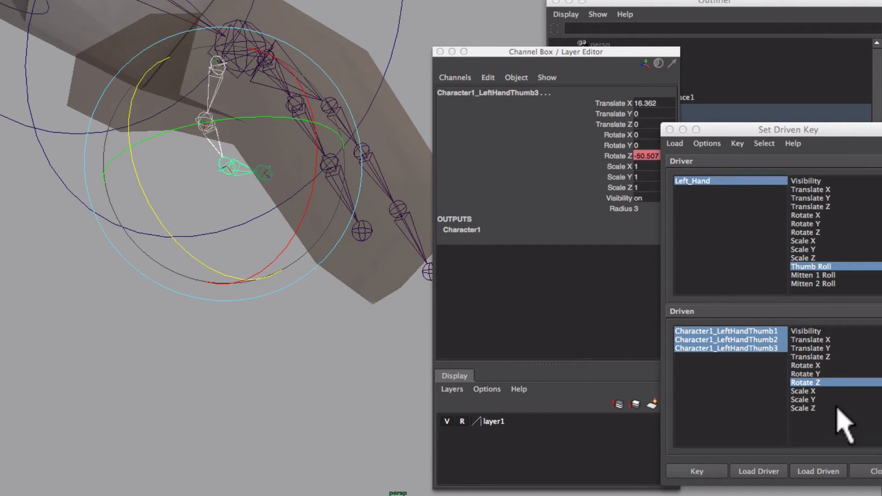
shift+click(818, 375)
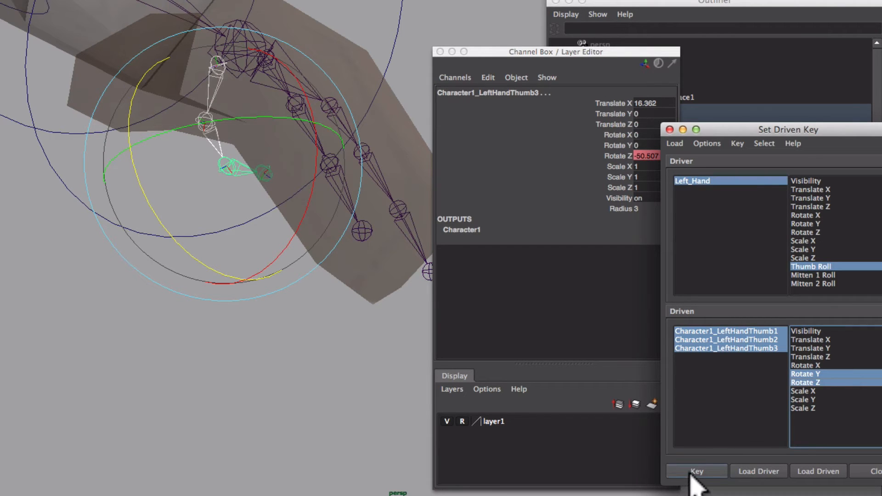
click(328, 339)
Set Left_Hand's Thumb Roll to 0 and clear the selection
click(138, 214)
double_click(646, 208)
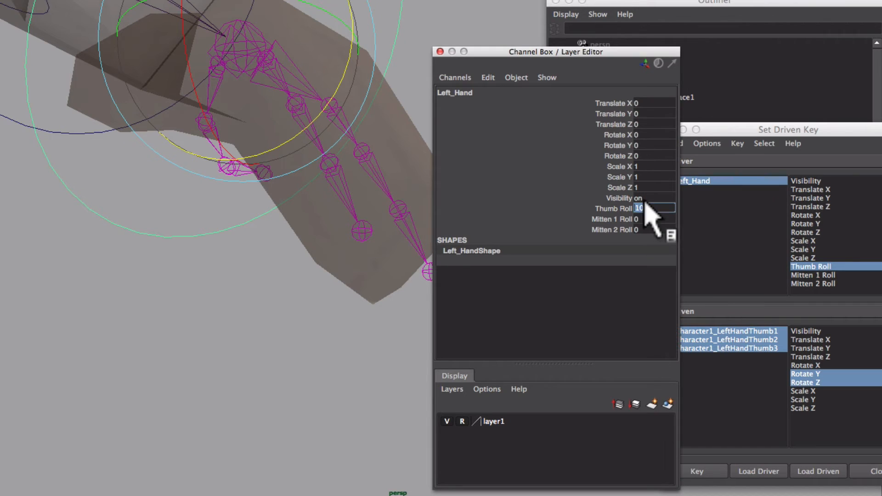
text(0)
key(Return)
click(814, 376)
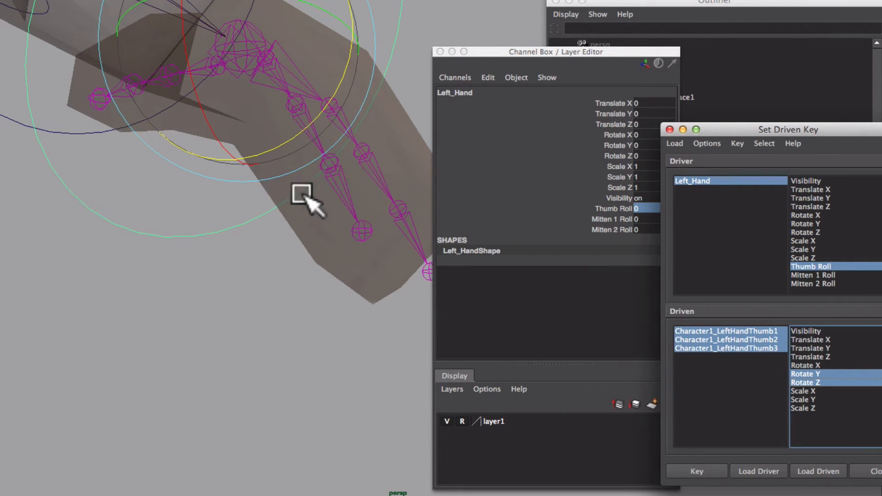
click(179, 244)
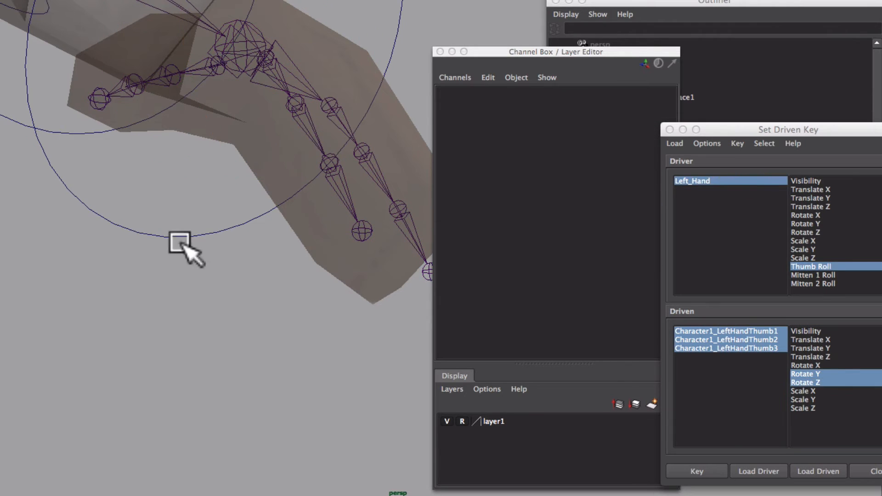
Replace Rotate Y with Rotate X among the driven channels and key the three thumb joints in the rest pose
click(174, 72)
shift+click(202, 68)
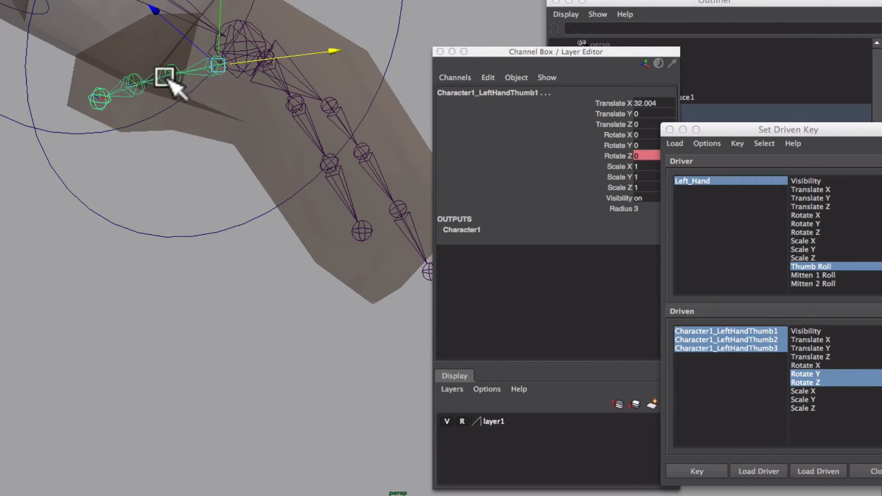
shift+click(135, 84)
click(621, 143)
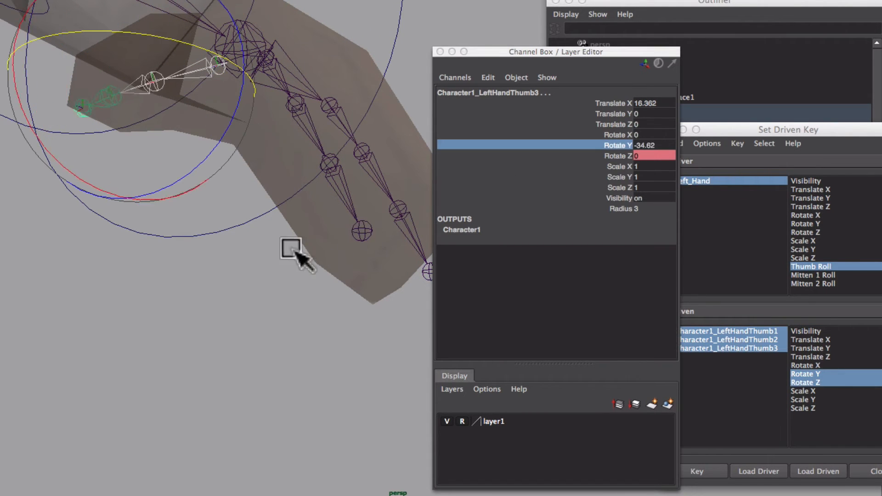
click(616, 136)
middle_drag(617, 142, 405, 220)
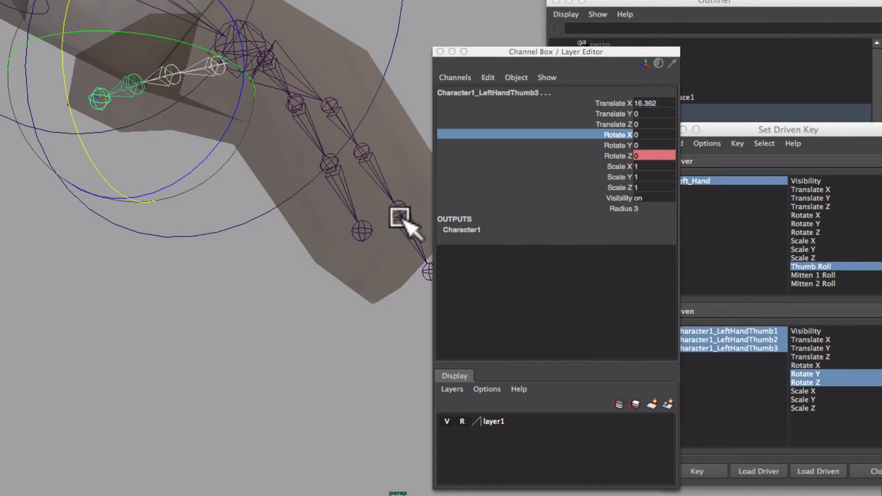
click(821, 382)
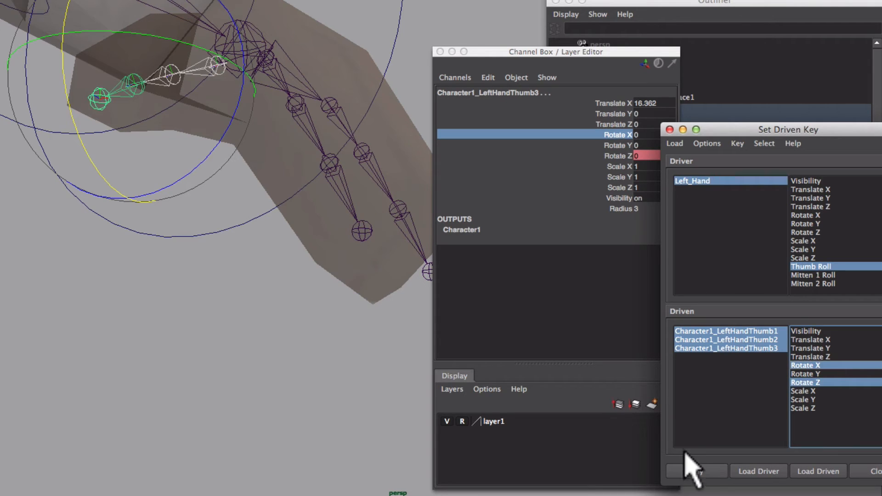
Return Left_Hand's Mitten 1 Roll to 0 and set its Thumb Roll to 10
click(191, 223)
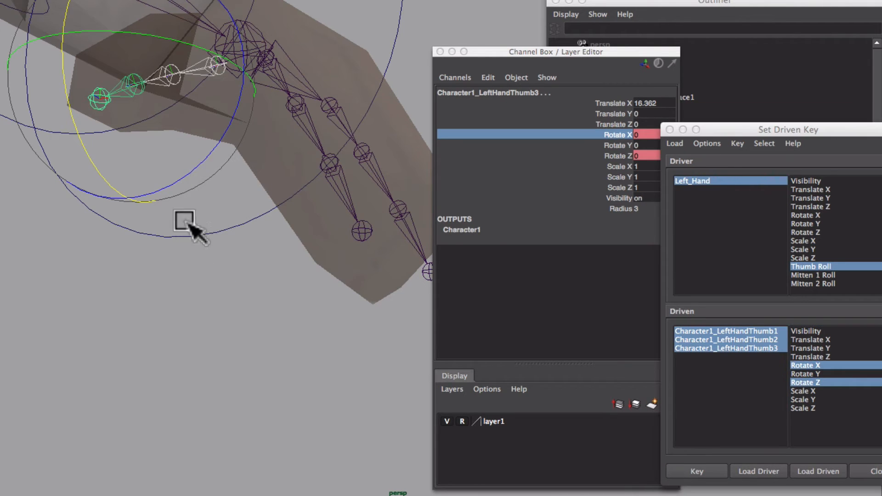
click(604, 219)
middle_drag(626, 228, 478, 284)
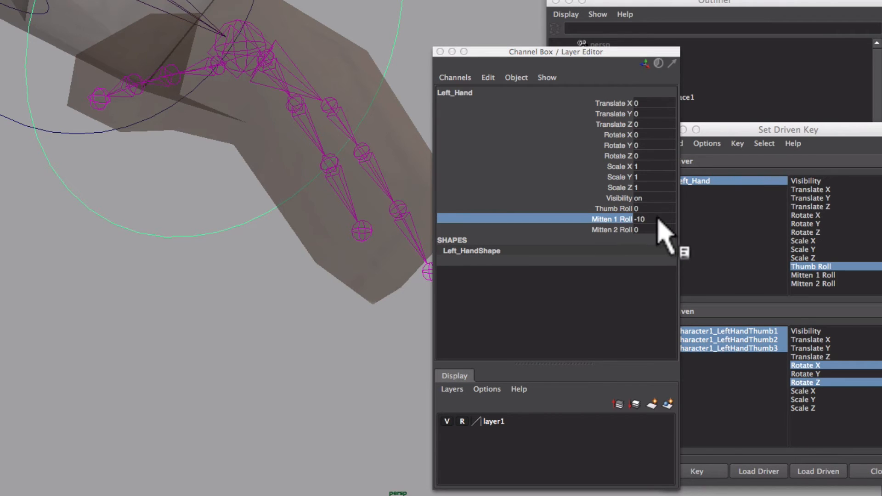
click(658, 219)
text(0)
key(Return)
click(623, 207)
middle_drag(186, 323, 289, 393)
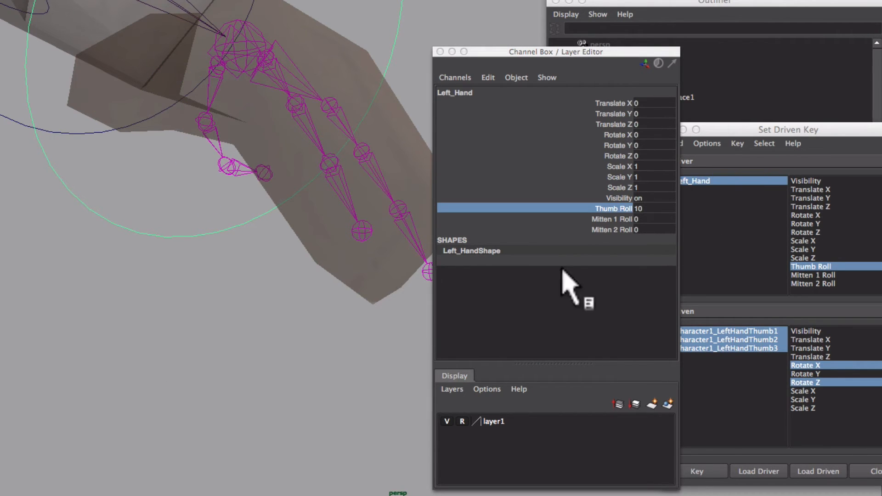
Rotate the three curled thumb joints together to a Rotate X of about -17.2
click(212, 98)
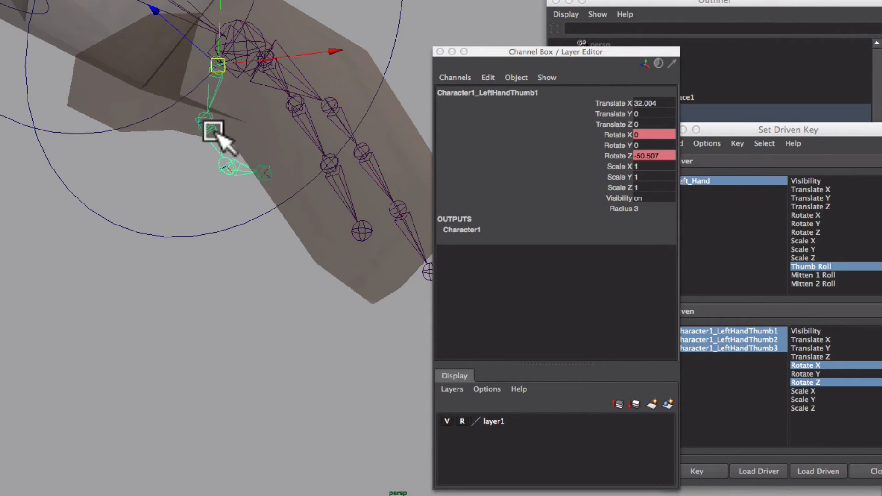
shift+click(213, 131)
shift+click(236, 164)
key(e)
click(316, 137)
drag(311, 145, 313, 160)
key(super+z)
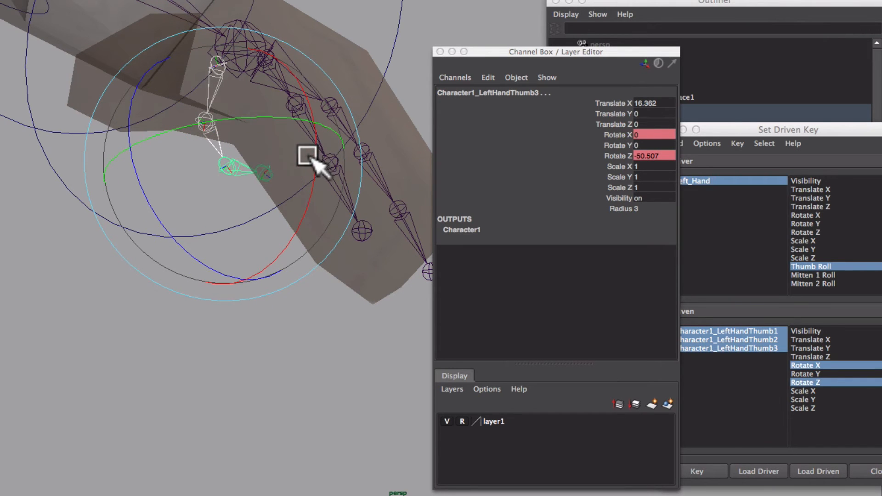
click(618, 135)
middle_drag(276, 315, 318, 322)
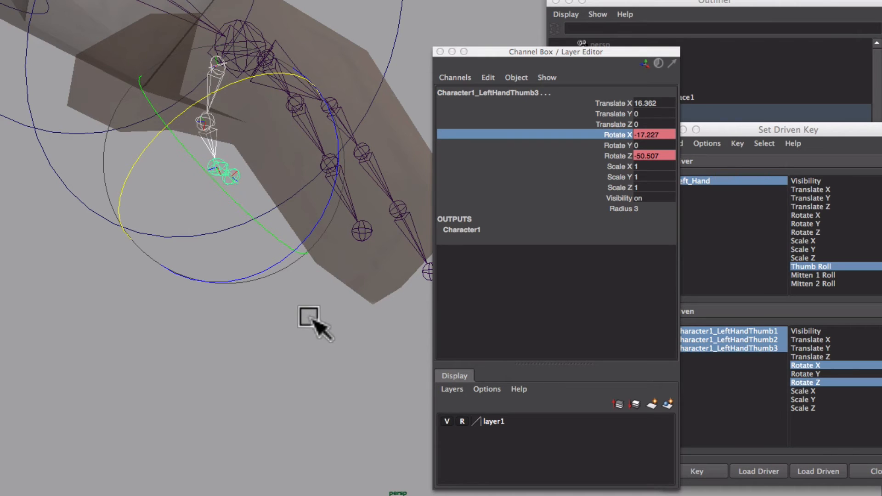
Set the three thumb joints' Rotate Z to about -58.1 and key the curled pose
click(619, 156)
middle_drag(370, 313, 339, 327)
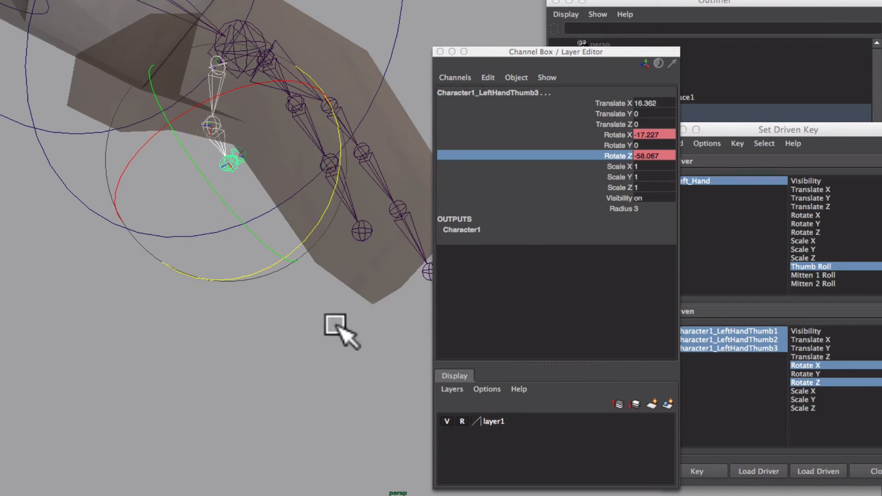
alt+drag(340, 330, 298, 338)
click(705, 473)
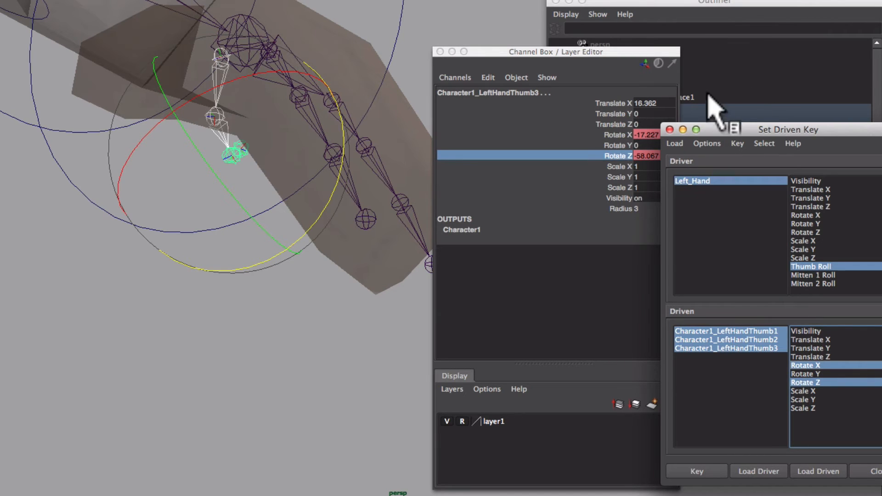
Scrub Left_Hand's Thumb Roll through its range to test the thumb curl and leave it at -10
click(166, 345)
drag(133, 305, 114, 190)
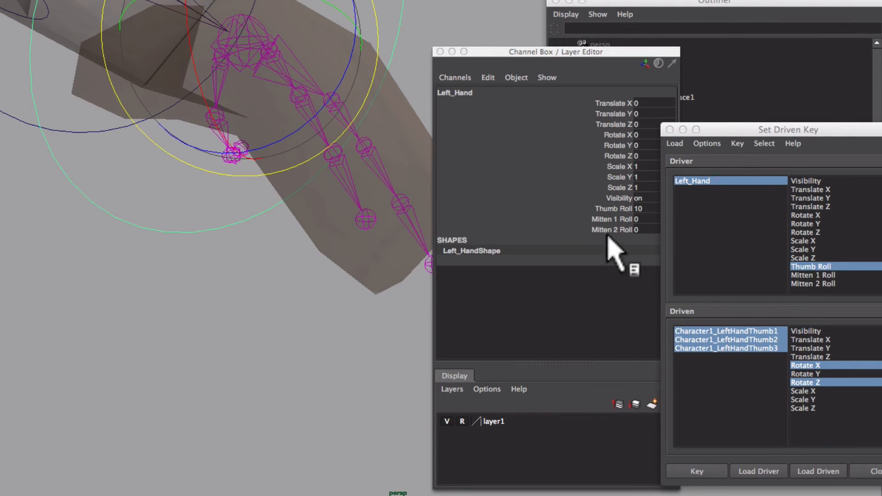
click(623, 203)
click(602, 208)
middle_drag(230, 349, 372, 368)
middle_drag(280, 308, 151, 326)
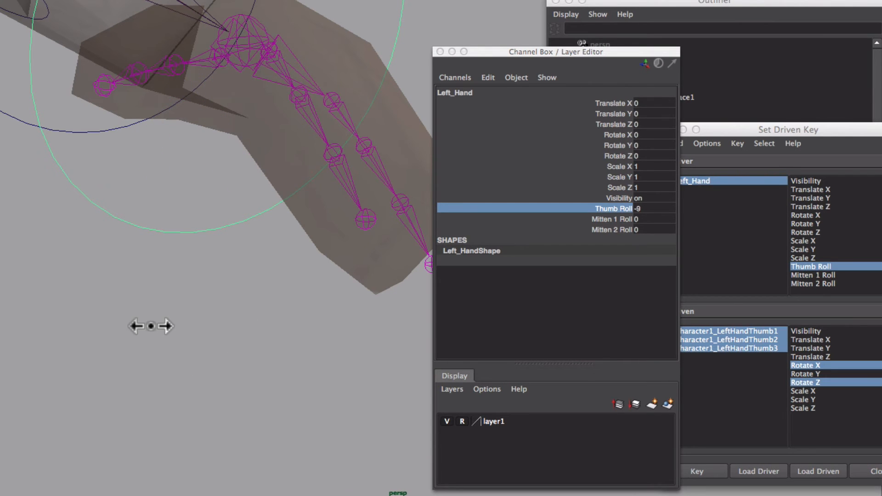
alt+drag(222, 327, 193, 334)
alt+middle_drag(193, 334, 208, 356)
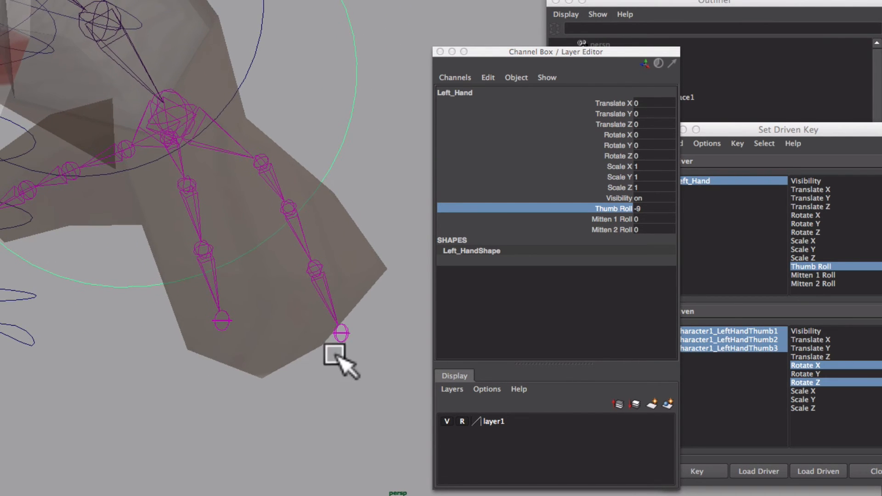
middle_drag(312, 367, 209, 379)
mouse_move(209, 379)
alt+mouse_down()
mouse_move(197, 374)
mouse_move(210, 379)
alt+mouse_up()
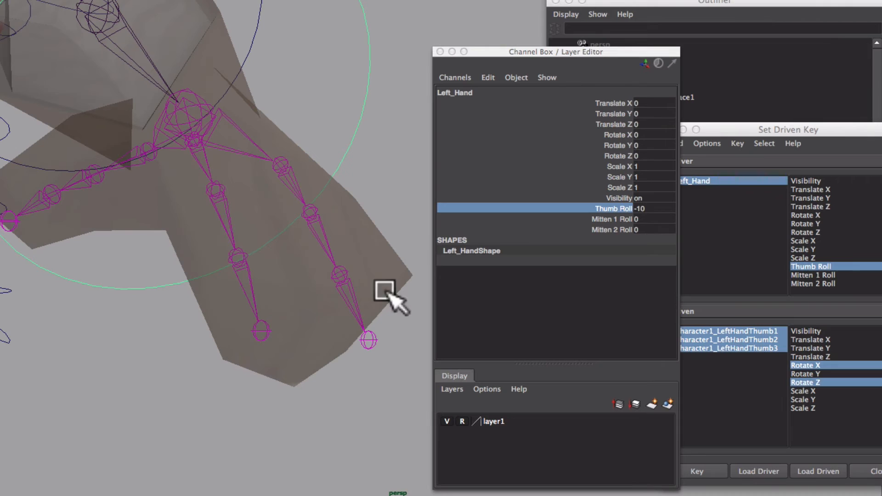
Bend the three thumb joints backward to a Rotate X of about -13.4 and Rotate Z of about 19.5, and key the pose
click(140, 155)
shift+click(91, 181)
shift+click(32, 205)
alt+middle_drag(128, 207, 151, 245)
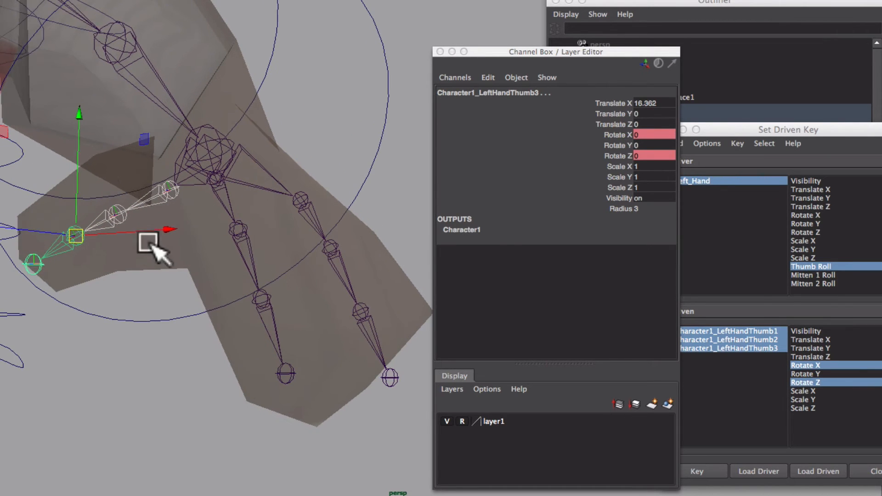
key(e)
drag(45, 129, 152, 133)
drag(360, 128, 302, 171)
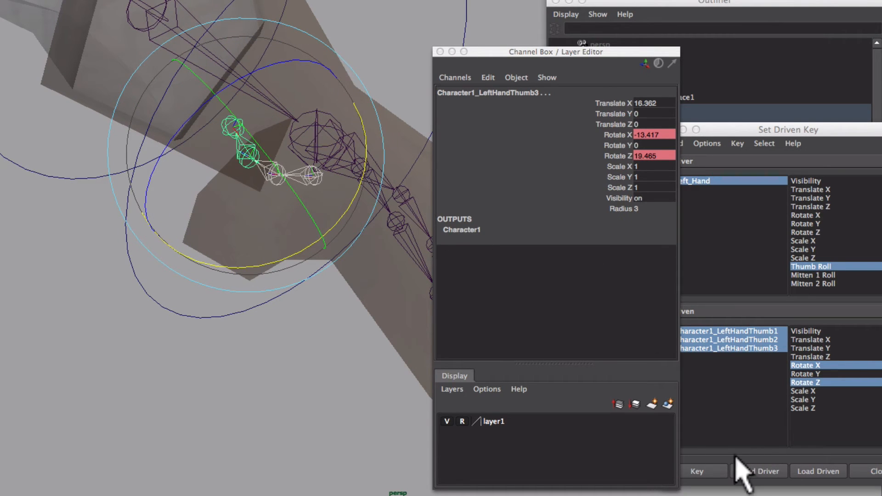
click(720, 476)
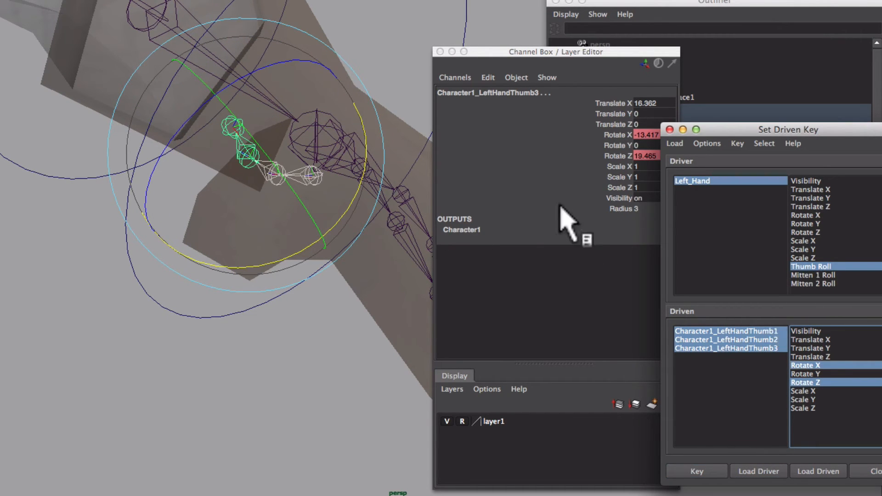
Set Left_Hand's Thumb Roll to 0
drag(209, 311, 231, 333)
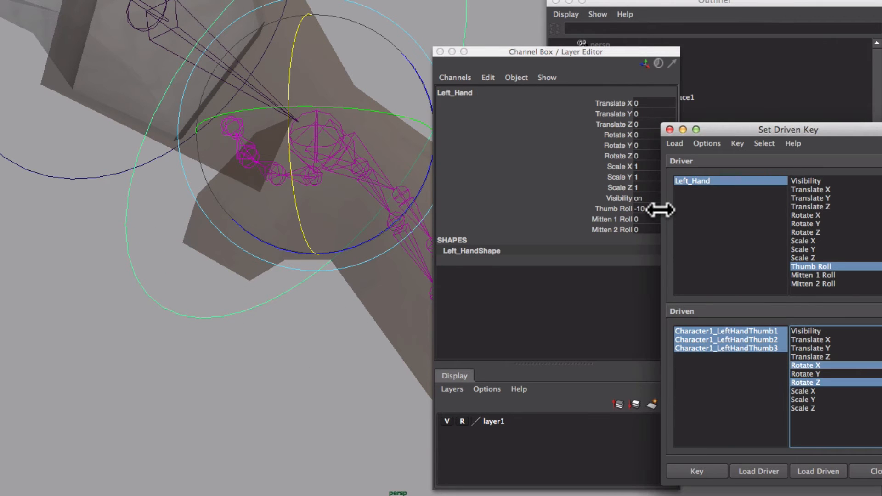
click(653, 209)
text(0)
key(Return)
alt+drag(341, 315, 272, 327)
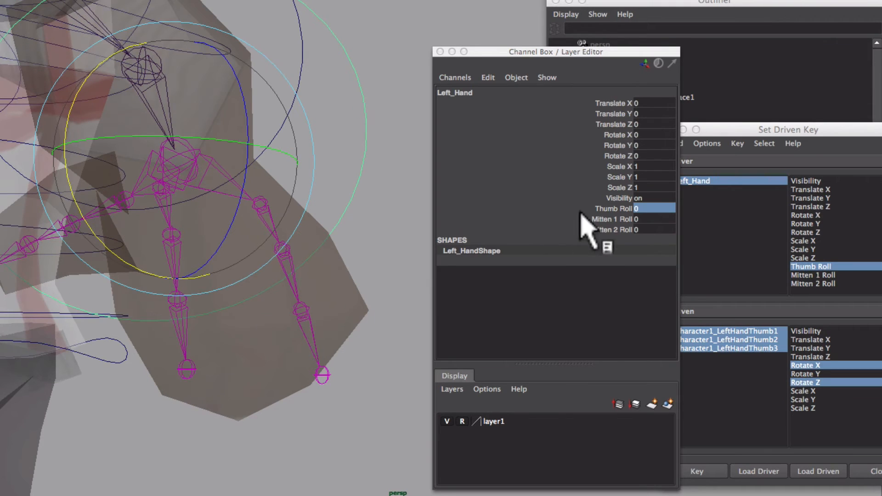
Load the three LeftHandIndex1 chain joints as driven, with Mitten 1 Roll driving Rotate Z, and key the rest pose
click(619, 220)
click(837, 276)
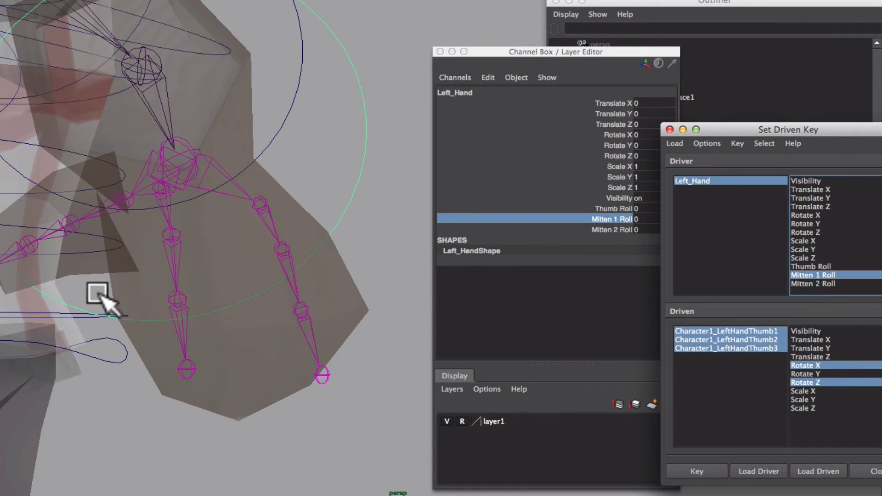
click(160, 211)
key(w)
shift+click(172, 252)
shift+click(180, 323)
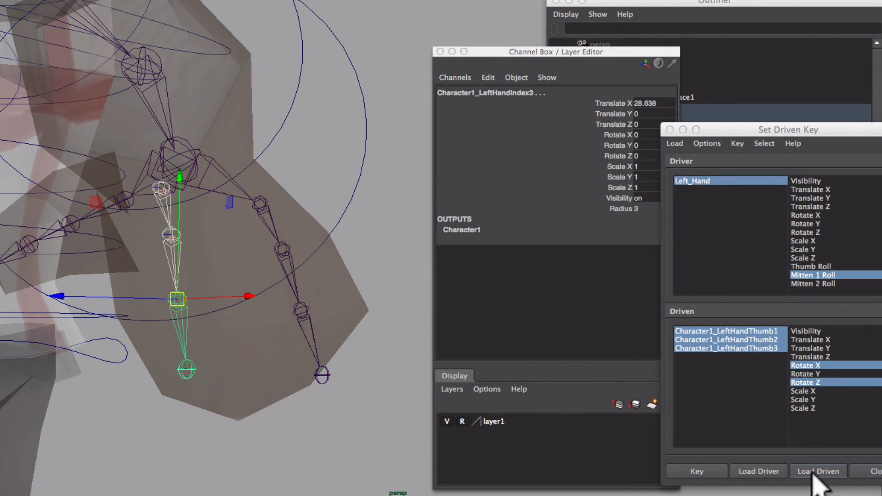
click(818, 473)
drag(758, 331, 758, 348)
click(814, 383)
click(697, 474)
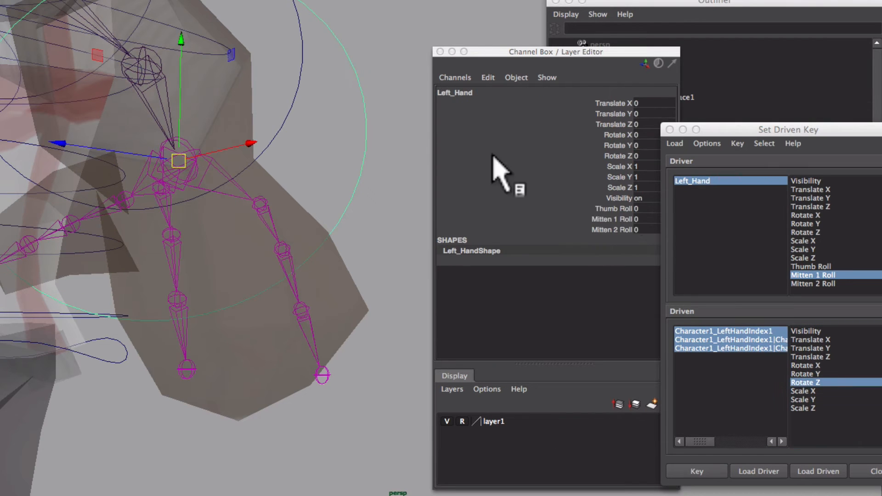
Curl the three LeftHandIndex1 chain joints inward about Z and key the pose against Mitten 1 Roll
key(e)
alt+drag(177, 309, 301, 246)
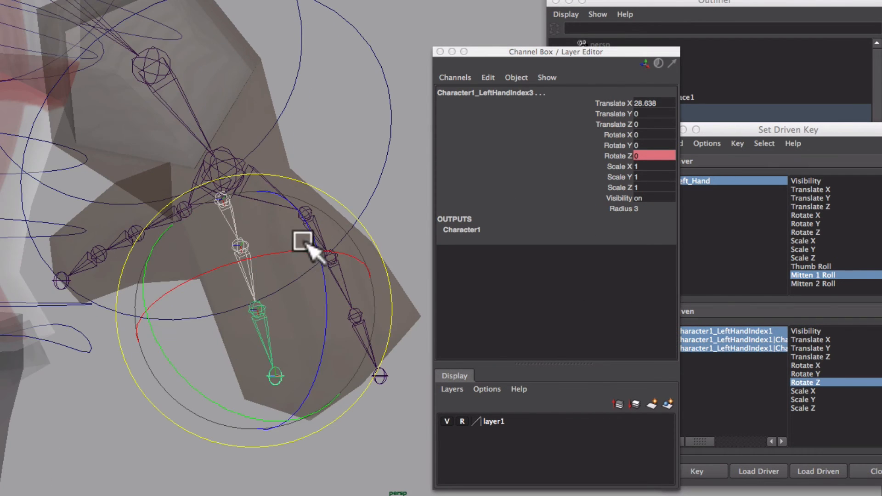
drag(321, 395, 226, 402)
alt+drag(239, 359, 264, 321)
click(697, 472)
With Left_Hand's Mitten 1 Roll scrubbed to its minimum, bend the three LeftHandIndex1 chain joints backward and key the pose
drag(398, 136, 359, 101)
click(613, 219)
middle_drag(292, 220, 2, 226)
click(212, 183)
key(w)
shift+click(213, 186)
shift+click(223, 239)
key(e)
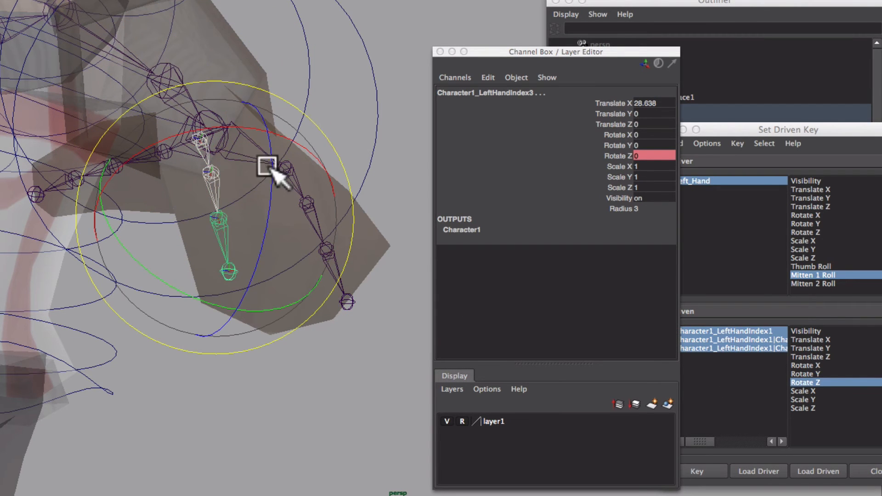
drag(268, 166, 275, 107)
click(709, 472)
Set Left_Hand's Mitten 1 Roll to 0
click(409, 128)
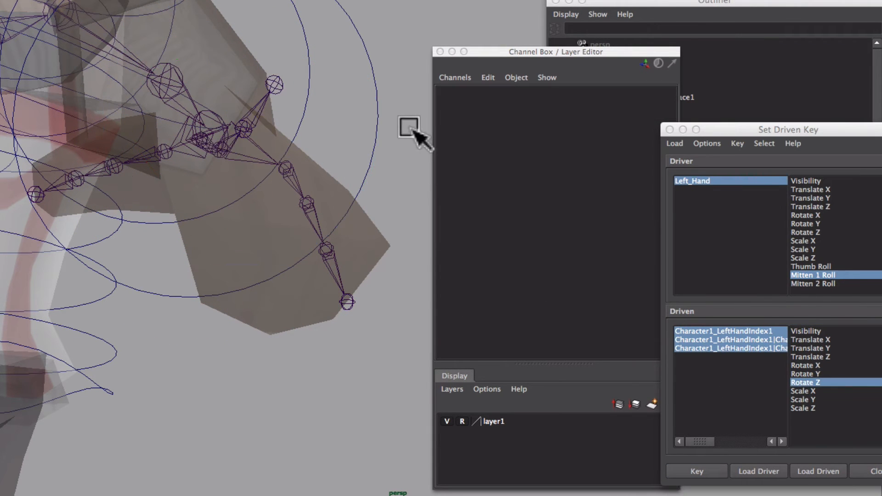
drag(407, 128, 363, 104)
click(644, 219)
text(0)
key(Return)
Load the three LeftHandIndex5 chain joints as driven, with Mitten 2 Roll driving Rotate Z, and key the rest pose
click(813, 284)
click(614, 230)
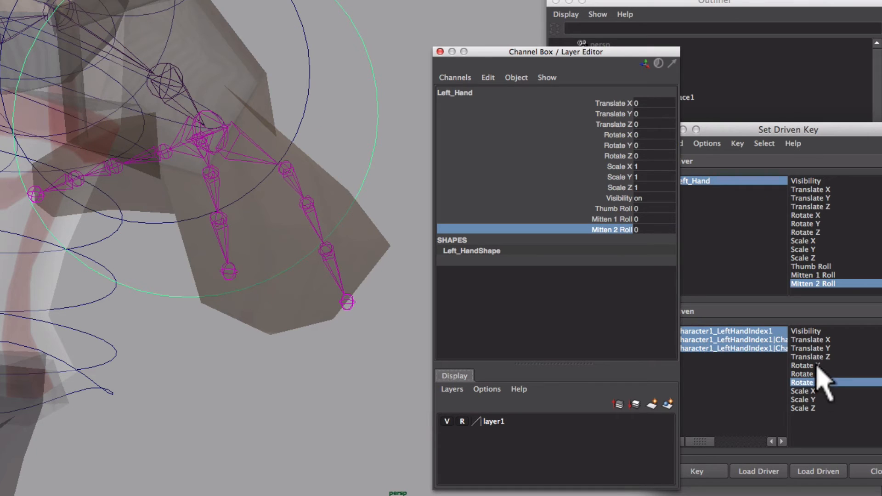
click(293, 180)
shift+click(310, 210)
shift+click(329, 257)
click(825, 471)
drag(761, 350, 766, 332)
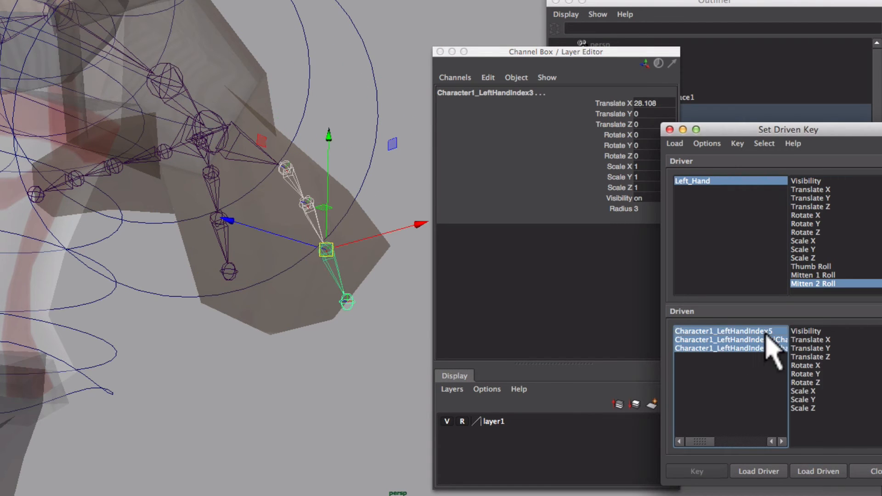
click(810, 383)
With Left_Hand's Mitten 2 Roll at 10, curl the three LeftHandIndex5 chain joints to a Rotate Z of about -63.2 and key the pose
drag(408, 128, 363, 104)
click(639, 229)
text(10)
key(Return)
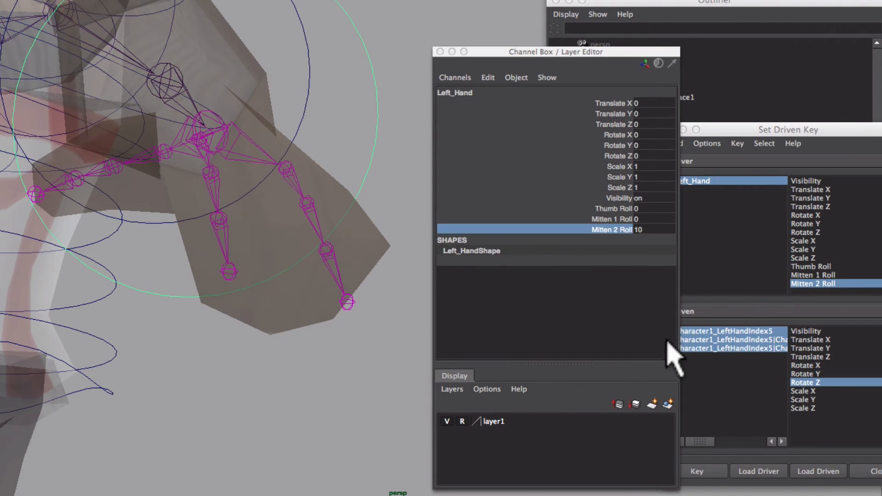
click(293, 181)
shift+click(310, 209)
shift+click(328, 253)
key(e)
drag(413, 204, 370, 330)
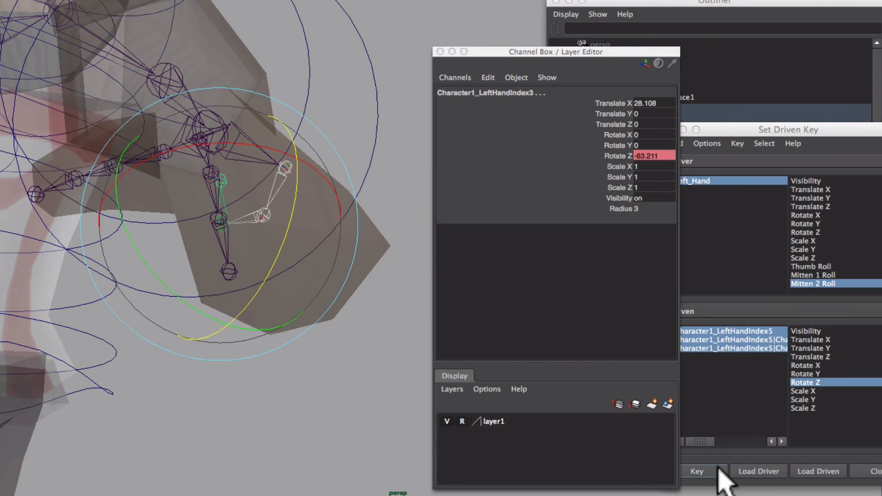
click(718, 468)
With Mitten 2 Roll scrubbed to its minimum, bend the three LeftHandIndex5 chain joints back to a Rotate Z of about 38.7 and key the pose
drag(408, 129, 363, 103)
click(615, 229)
middle_drag(400, 280, 42, 292)
click(331, 253)
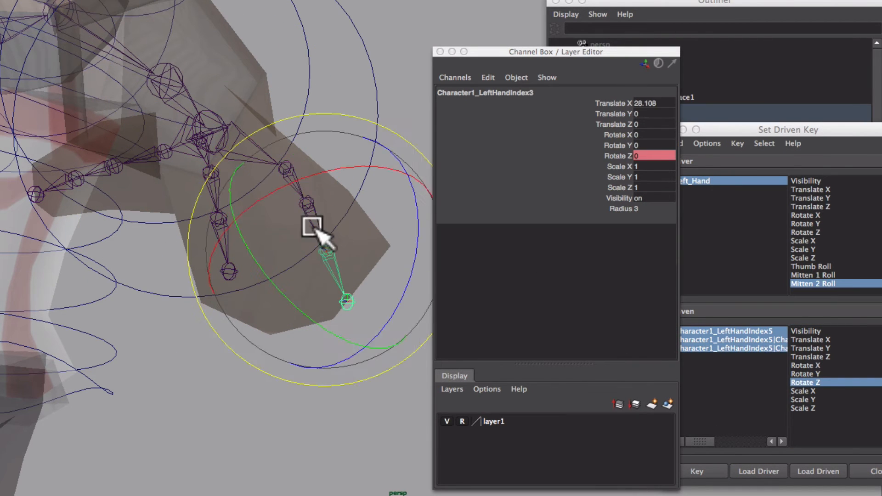
shift+click(311, 216)
shift+click(293, 180)
drag(381, 161, 386, 104)
click(697, 471)
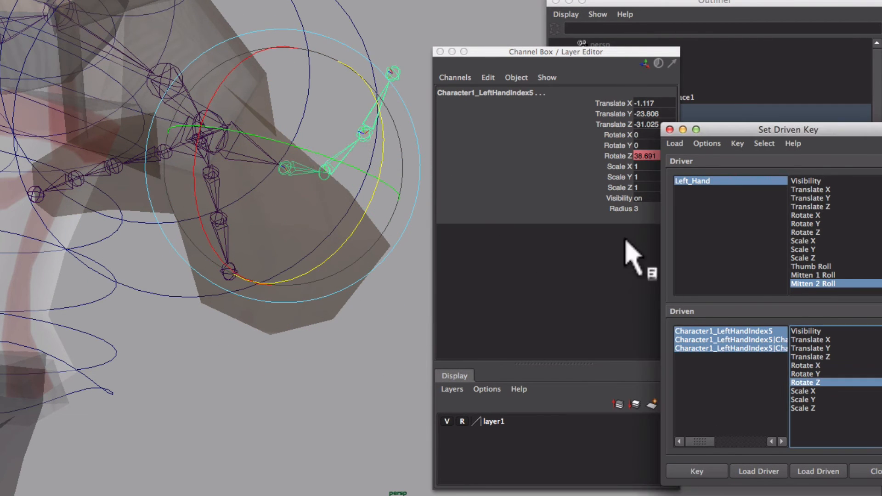
Set Left_Hand's Mitten 2 Roll to 0
click(290, 268)
click(646, 230)
text(0)
key(Return)
alt+drag(294, 257, 331, 221)
key(w)
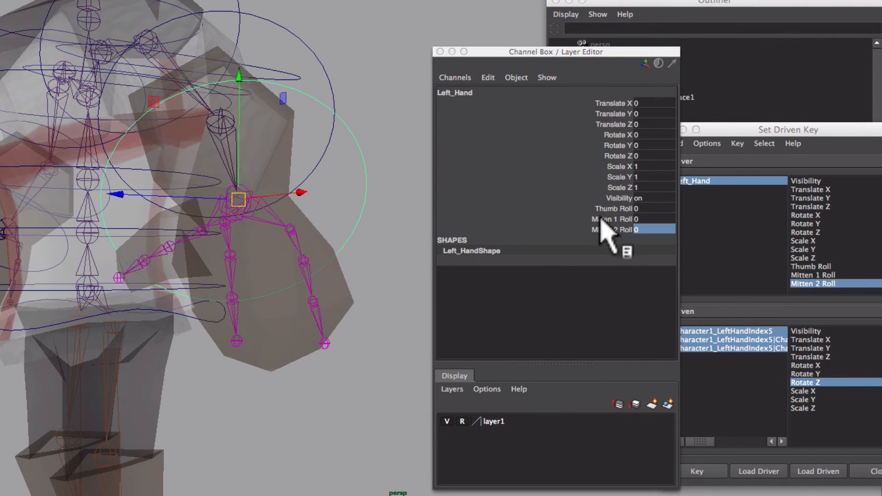
Test the hand by scrubbing both Mitten Rolls together and all three roll attributes together, and return them to 0
drag(606, 230, 606, 220)
middle_drag(275, 239, 416, 236)
drag(614, 209, 621, 233)
middle_drag(391, 275, 336, 320)
alt+drag(321, 324, 92, 337)
alt+middle_drag(147, 329, 74, 314)
alt+right_drag(216, 310, 148, 306)
middle_drag(343, 308, 46, 304)
alt+middle_drag(195, 323, 130, 324)
middle_drag(225, 335, 487, 322)
click(650, 228)
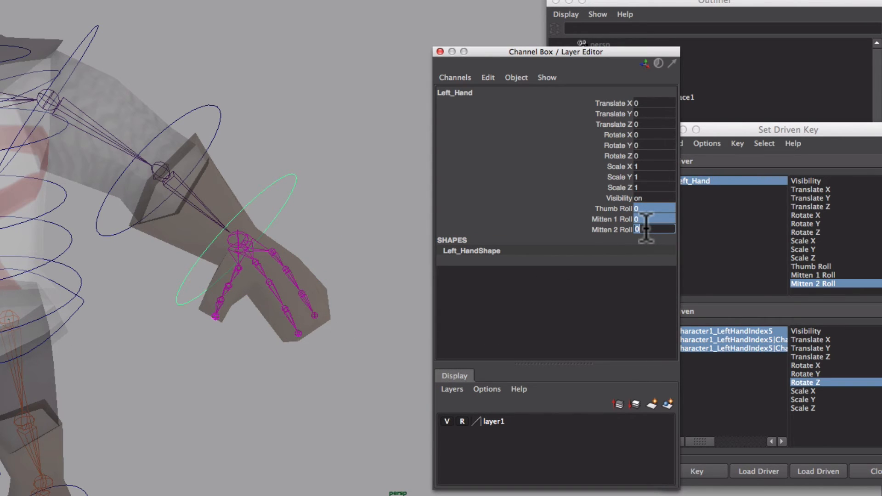
Try rotating the controller at the base of the knight's neck, and undo the rotation
click(612, 261)
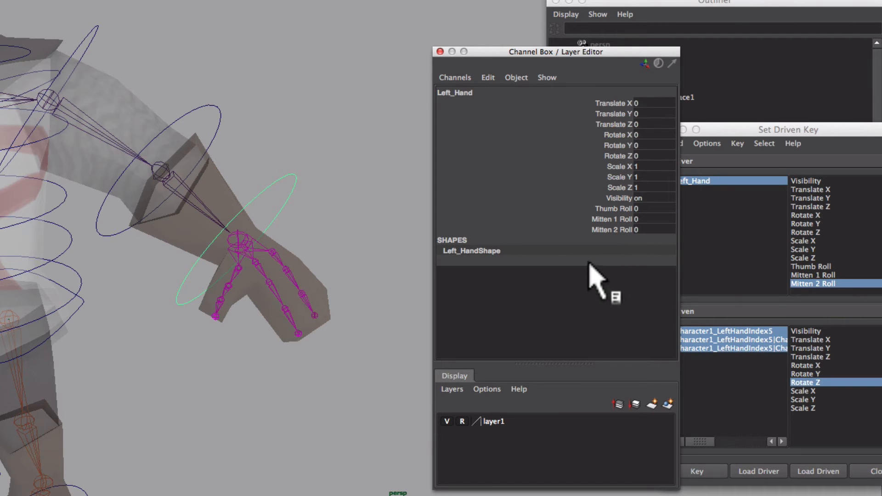
alt+middle_drag(294, 268, 317, 303)
alt+right_drag(317, 303, 137, 243)
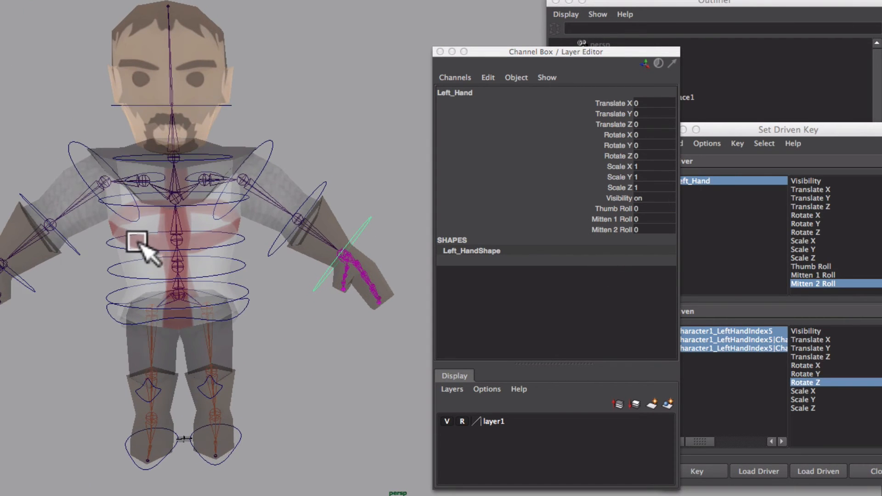
alt+drag(137, 241, 305, 233)
key(w)
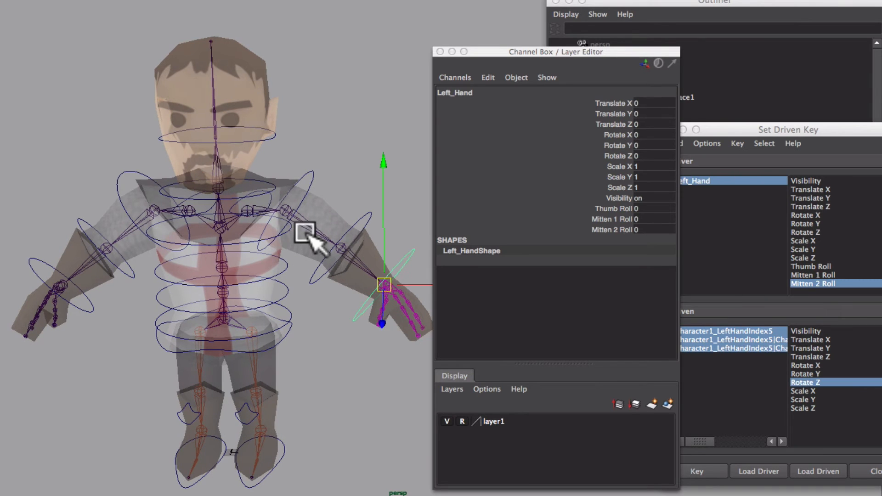
click(258, 181)
key(e)
drag(201, 151, 208, 109)
key(super+z)
Test COG_Controller by moving the body down and then up diagonally, undoing each move
alt+drag(329, 304, 277, 294)
key(w)
click(278, 294)
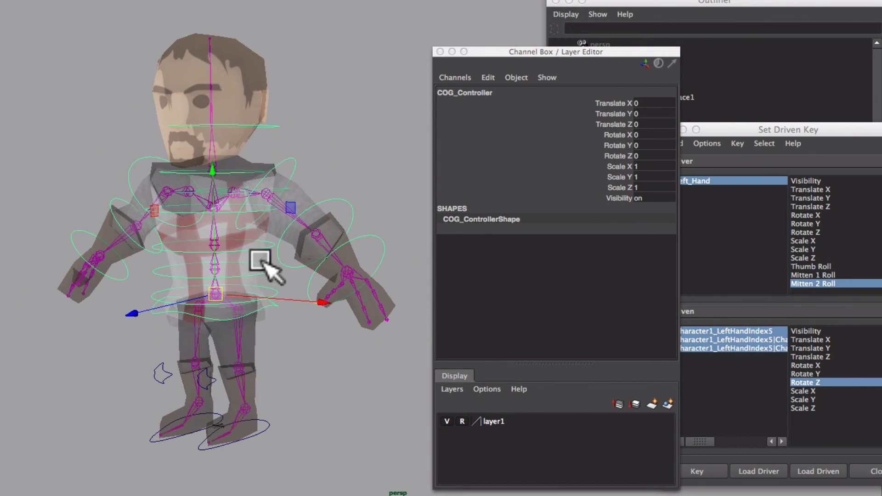
middle_drag(259, 258, 258, 318)
key(super+z)
alt+drag(210, 352, 256, 367)
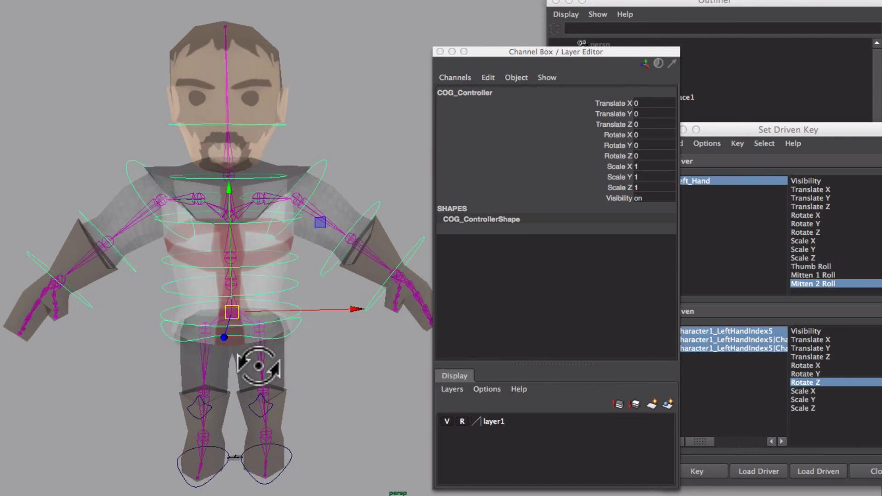
alt+middle_drag(256, 366, 263, 341)
alt+drag(261, 339, 226, 346)
middle_drag(252, 302, 291, 237)
key(super+z)
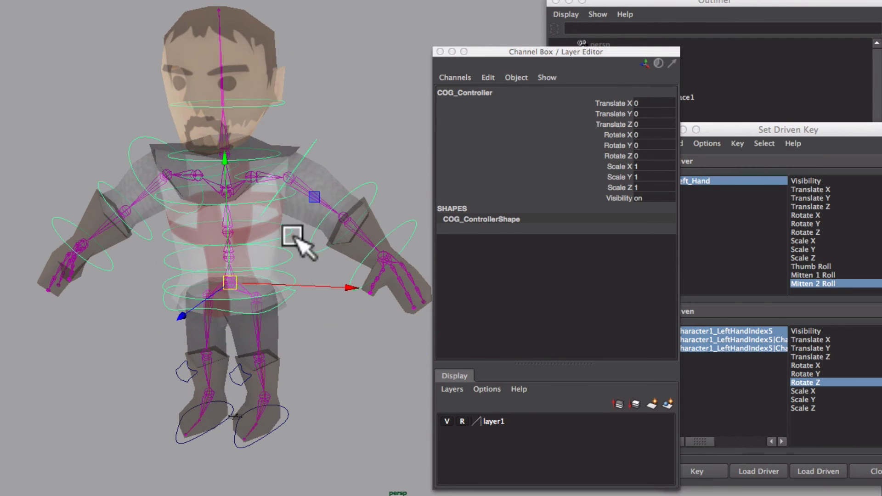
Switch layer1 from reference to normal display type
click(462, 421)
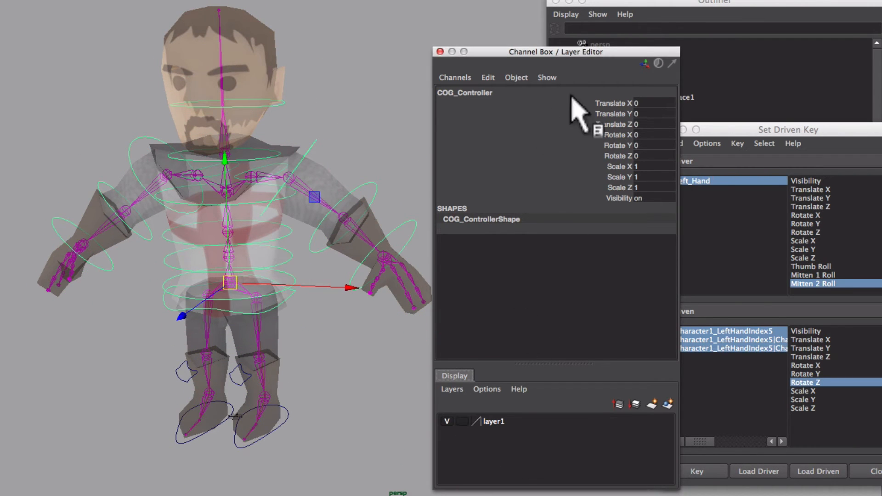
drag(547, 49, 580, 43)
alt+middle_drag(284, 209, 276, 280)
alt+drag(276, 281, 248, 275)
alt+middle_drag(248, 274, 261, 245)
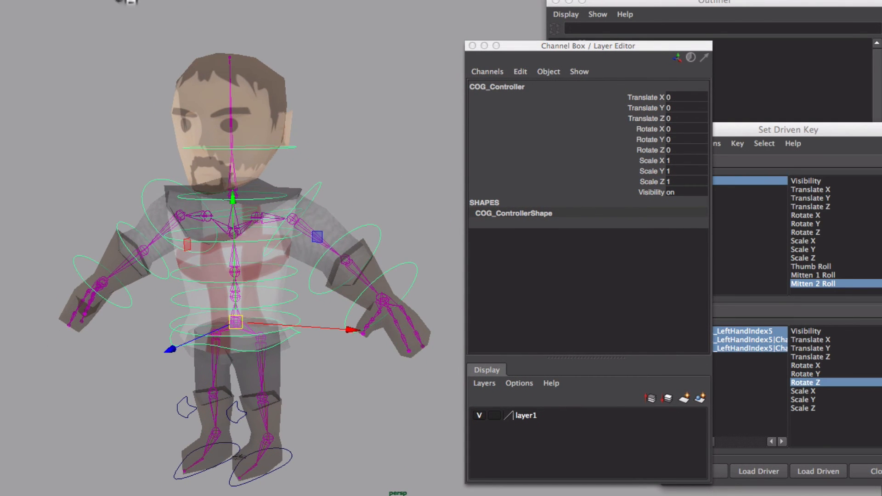
Turn off the X-ray display in the perspective view so the knight is shaded opaque
click(179, 1)
alt+middle_drag(218, 182, 248, 147)
mouse_move(248, 148)
alt+mouse_down()
mouse_move(128, 216)
mouse_move(261, 227)
mouse_move(220, 225)
alt+mouse_up()
alt+right_drag(221, 225, 280, 258)
alt+middle_drag(281, 257, 297, 268)
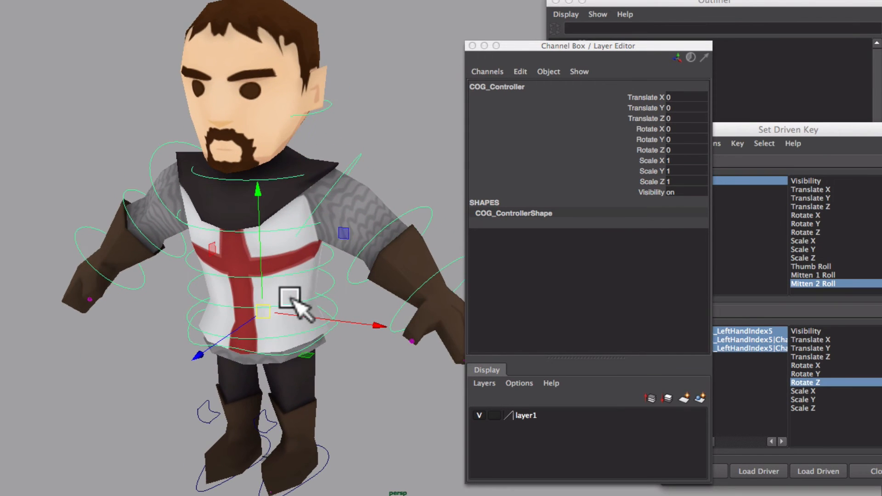
Clear the Channel Box and Set Driven Key windows away from the Outliner
drag(632, 44, 881, 5)
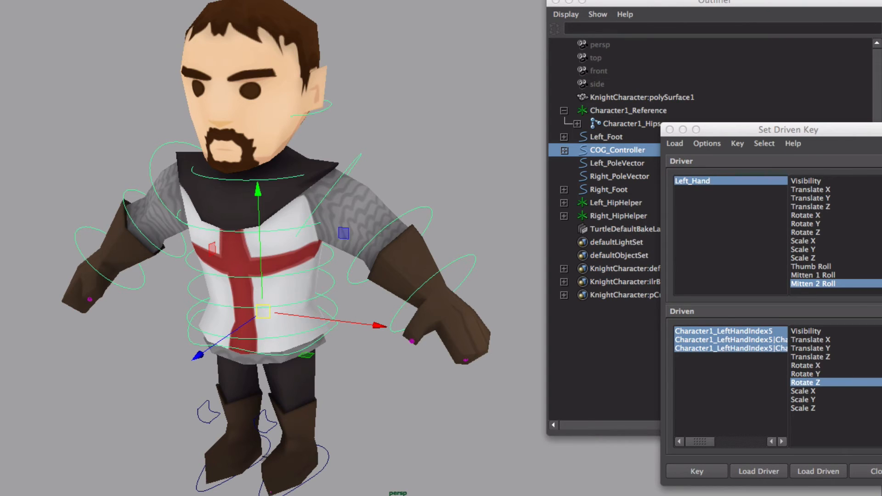
drag(881, 46, 881, 69)
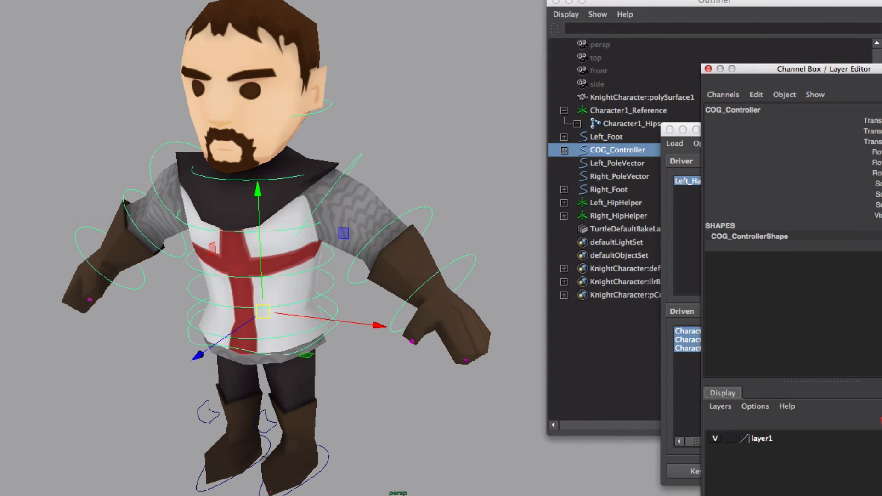
drag(745, 69, 881, 69)
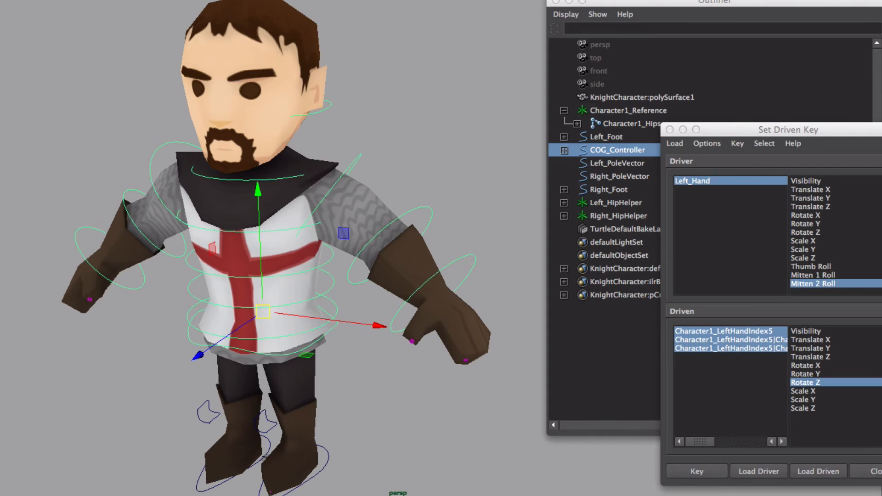
drag(776, 0, 881, 28)
drag(626, 129, 655, 125)
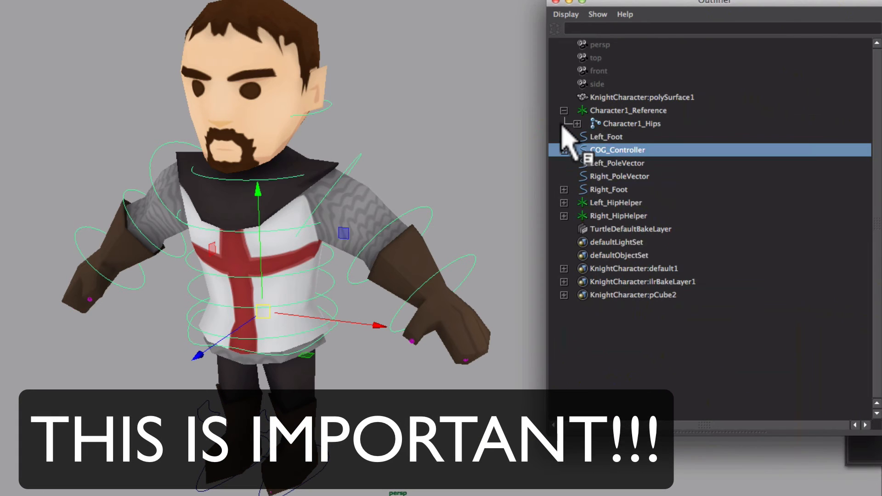
Unparent Character1_Hips from Character1_Reference and delete the Character1_Reference locator
click(592, 111)
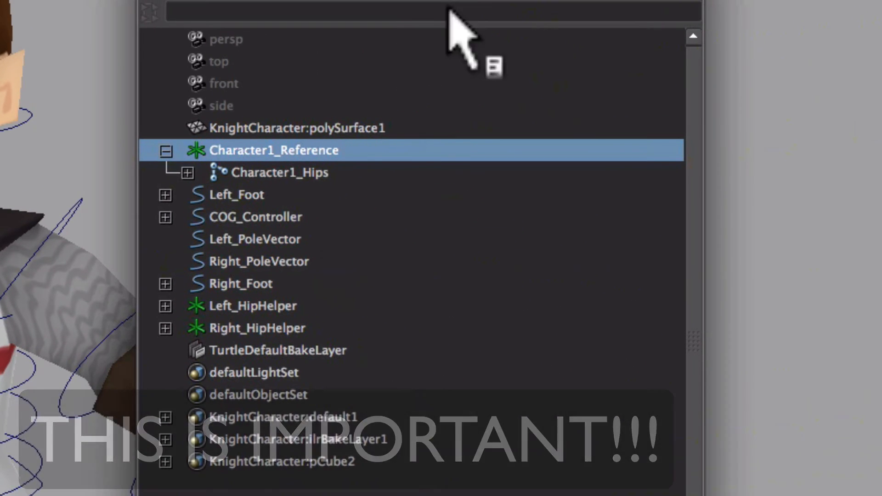
drag(301, 173, 300, 139)
click(267, 165)
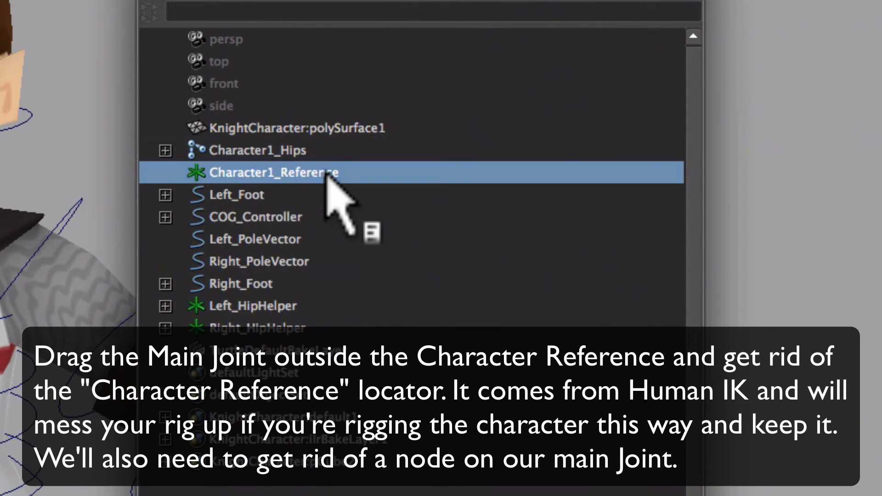
key(Delete)
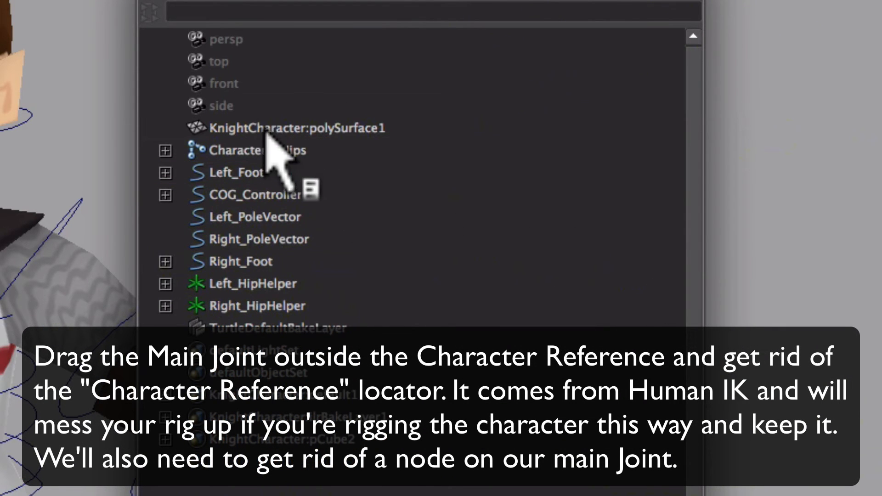
Delete the Character1 output node from the Character1_Hips joint
click(293, 157)
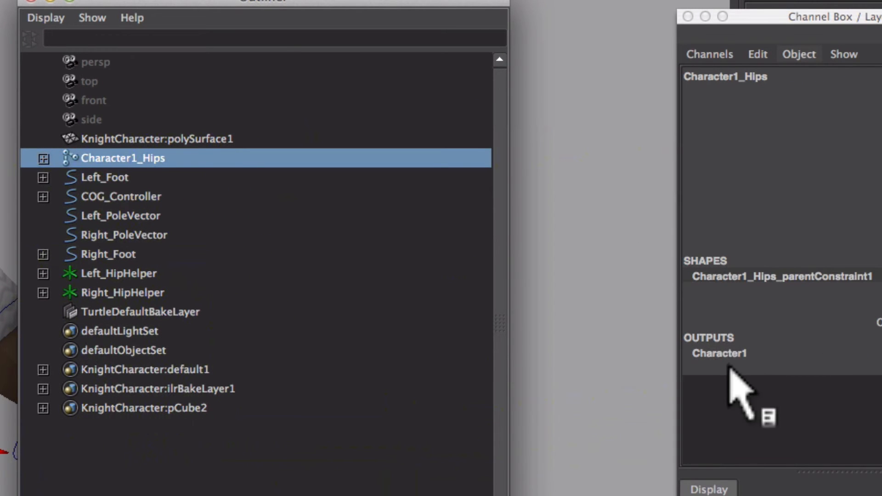
click(723, 355)
right_click(719, 355)
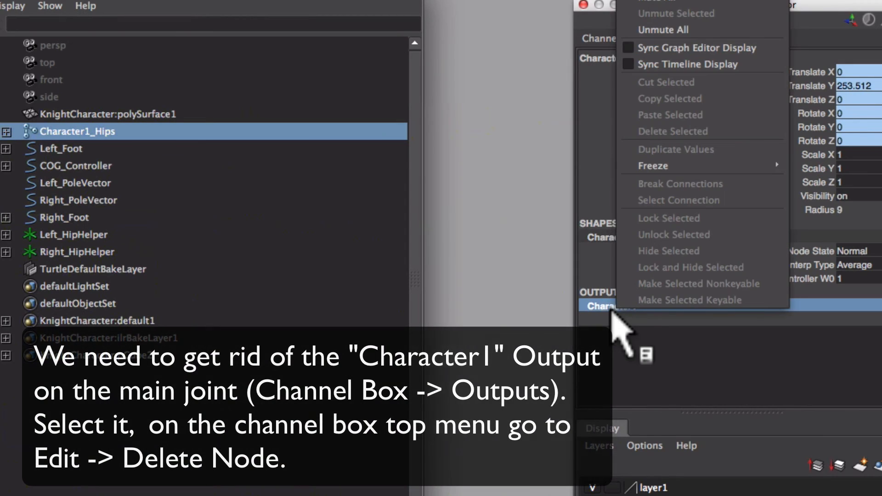
click(638, 289)
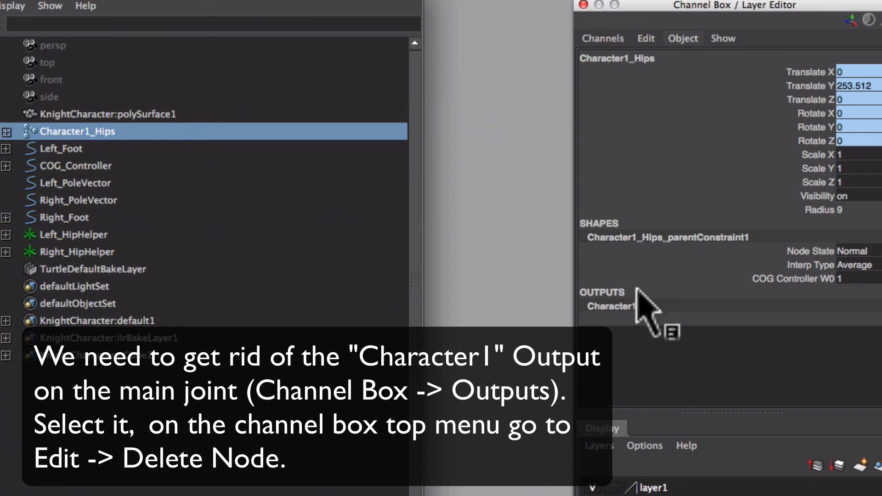
click(609, 304)
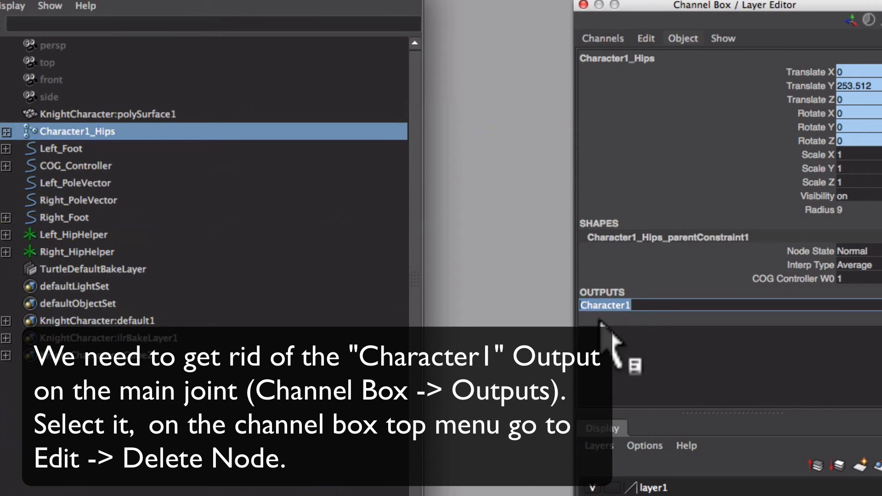
click(600, 319)
click(609, 305)
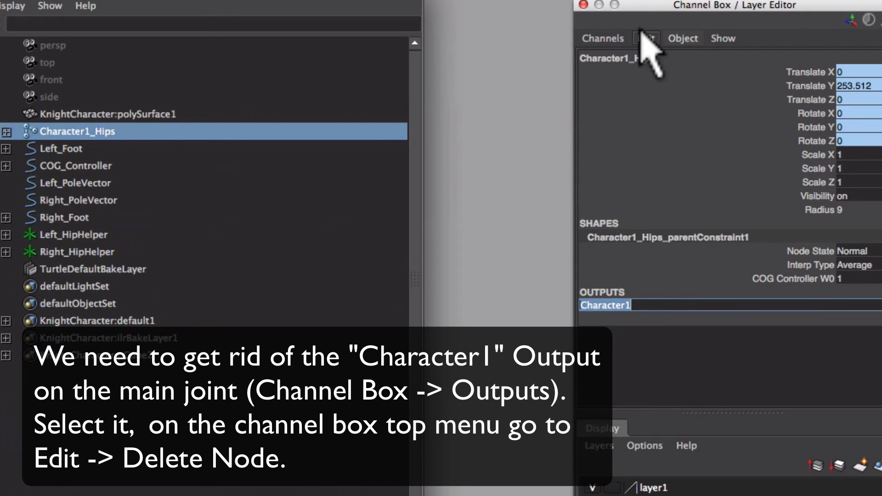
click(635, 442)
click(660, 335)
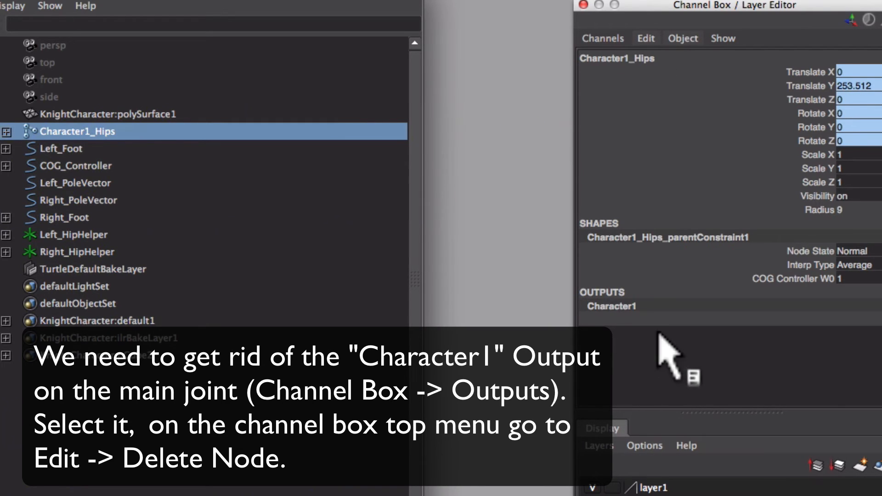
click(623, 303)
click(646, 38)
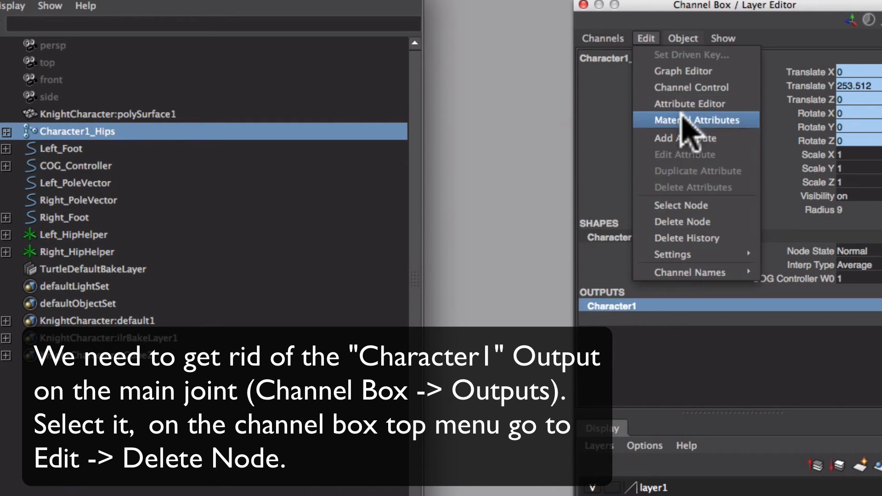
click(710, 224)
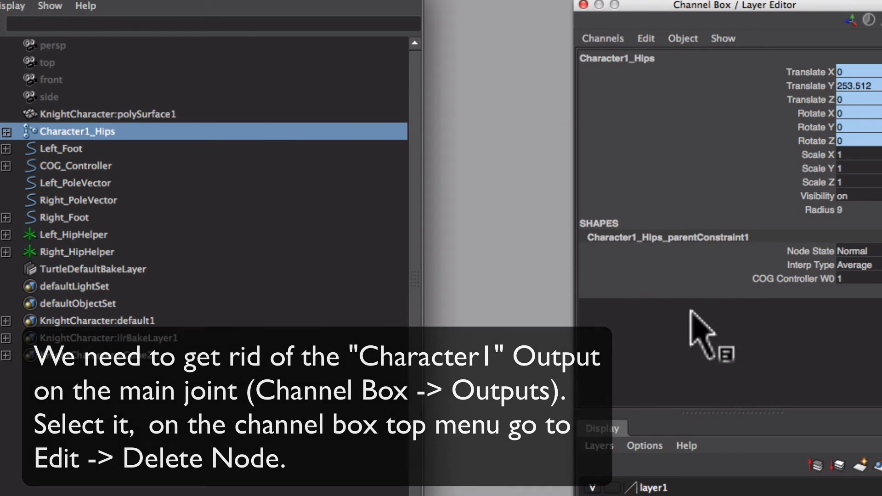
Check Character1_Hips and its LeftUpLeg, Spine and RightUpLeg child joints for leftover output nodes
click(6, 131)
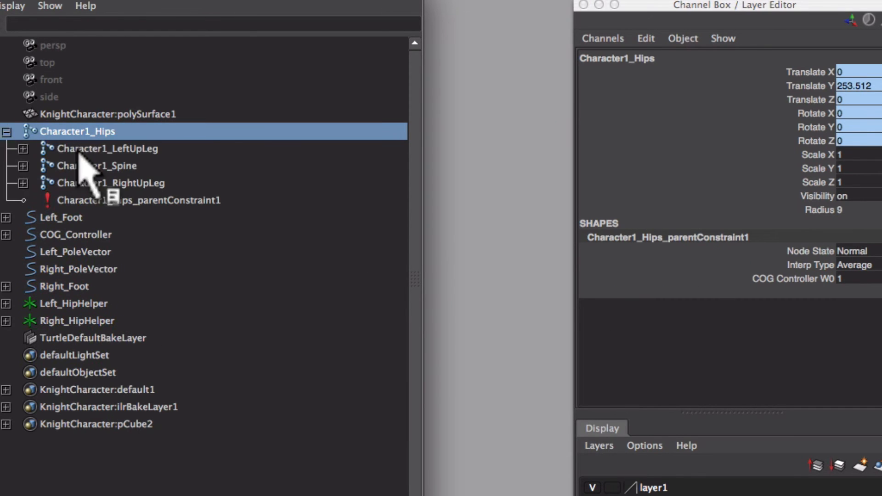
click(78, 149)
click(79, 166)
click(82, 183)
click(82, 166)
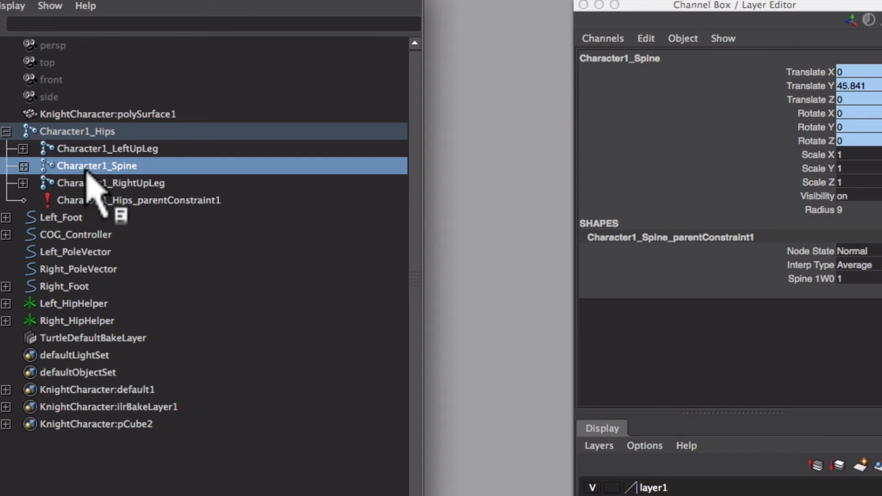
click(88, 149)
click(91, 132)
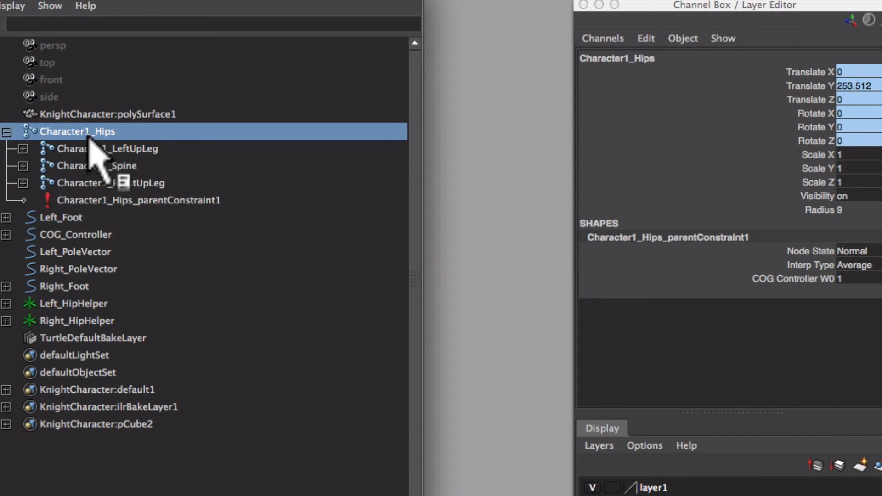
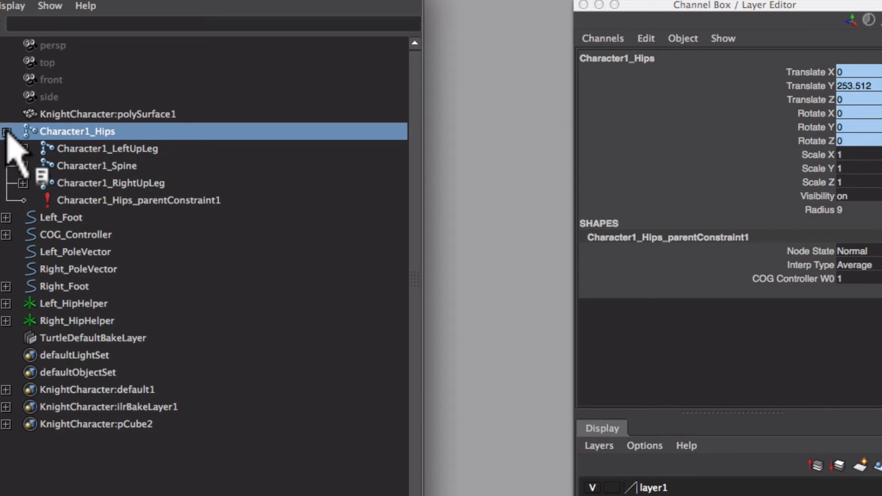
click(6, 132)
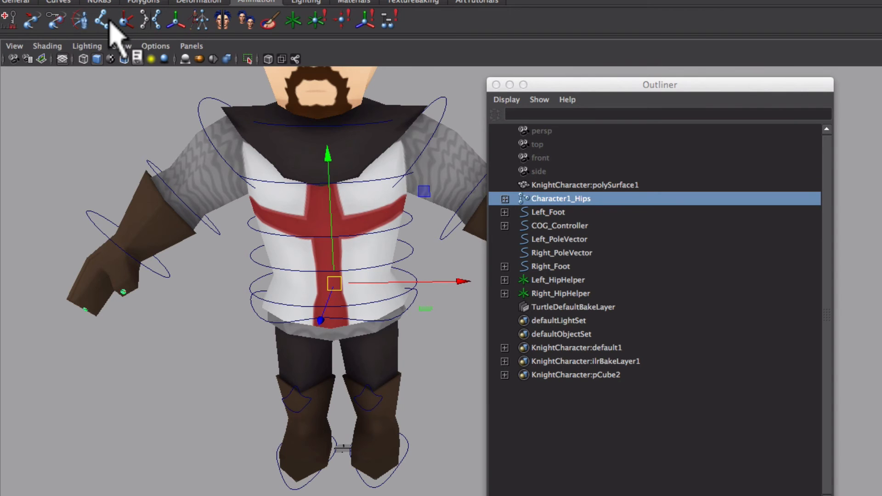
Create a single joint at the centre of the grid between the knight's feet
click(109, 21)
alt+middle_drag(340, 444, 357, 333)
alt+right_drag(356, 333, 611, 443)
alt+middle_drag(111, 379, 230, 351)
alt+right_drag(230, 352, 532, 451)
alt+middle_drag(46, 384, 269, 398)
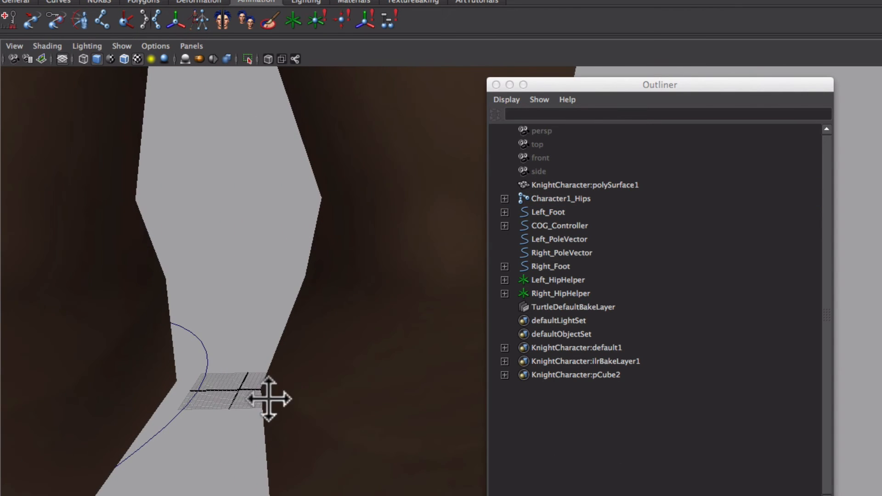
click(239, 389)
key(f)
alt+right_drag(248, 401, 222, 382)
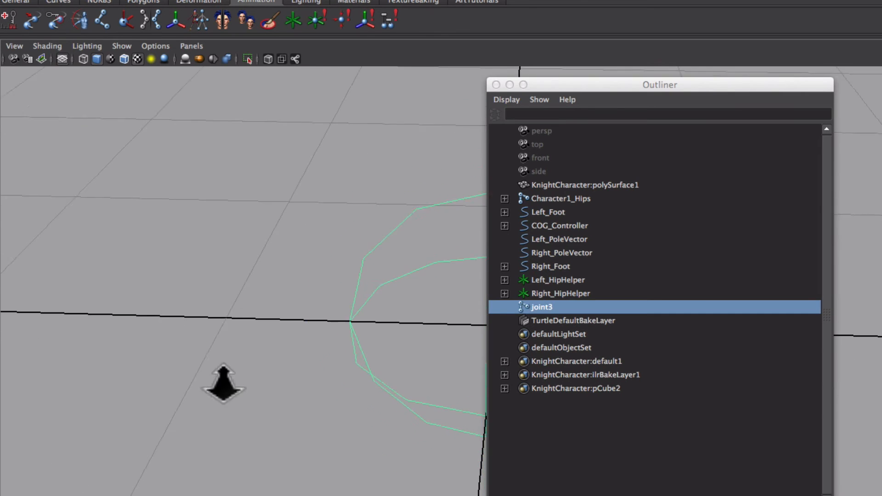
Rename the new joint Root_Bone
alt+middle_drag(414, 382, 260, 378)
alt+drag(366, 437, 340, 412)
alt+right_drag(341, 412, 197, 299)
alt+middle_drag(197, 300, 274, 347)
alt+right_drag(275, 347, 96, 310)
alt+middle_drag(269, 285, 168, 383)
alt+drag(168, 383, 212, 393)
alt+middle_drag(269, 379, 255, 395)
double_click(541, 307)
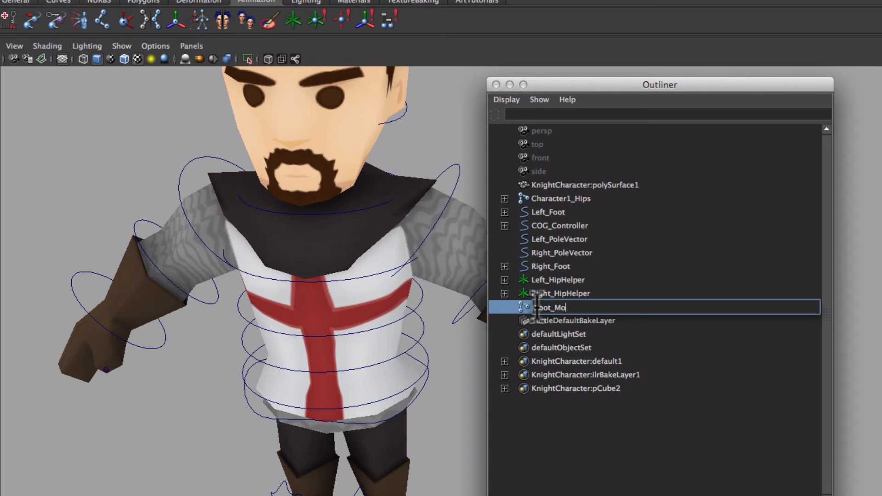
text(Foot_Bone)
key(Return)
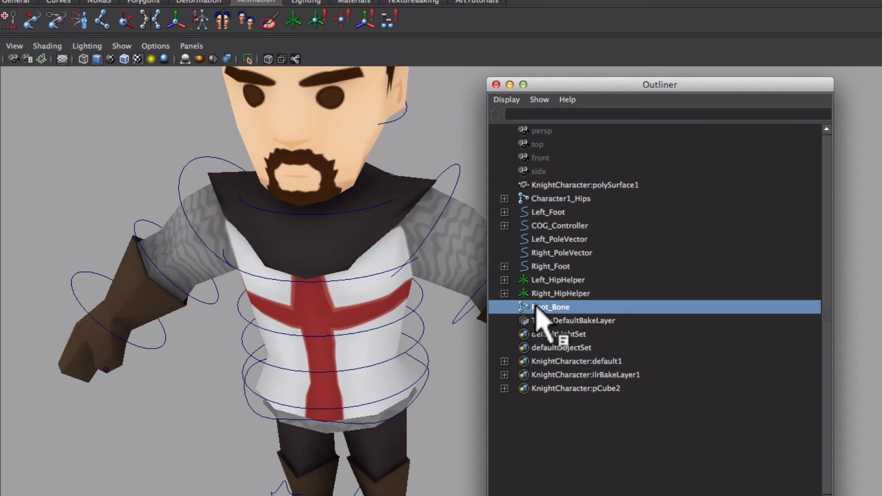
Parent Character1_Hips under Root_Bone
drag(528, 201, 562, 298)
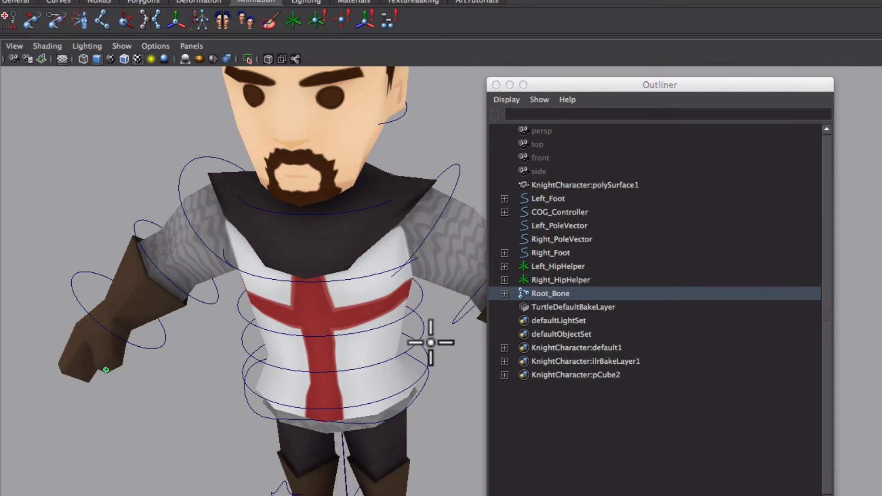
alt+middle_drag(429, 339, 421, 361)
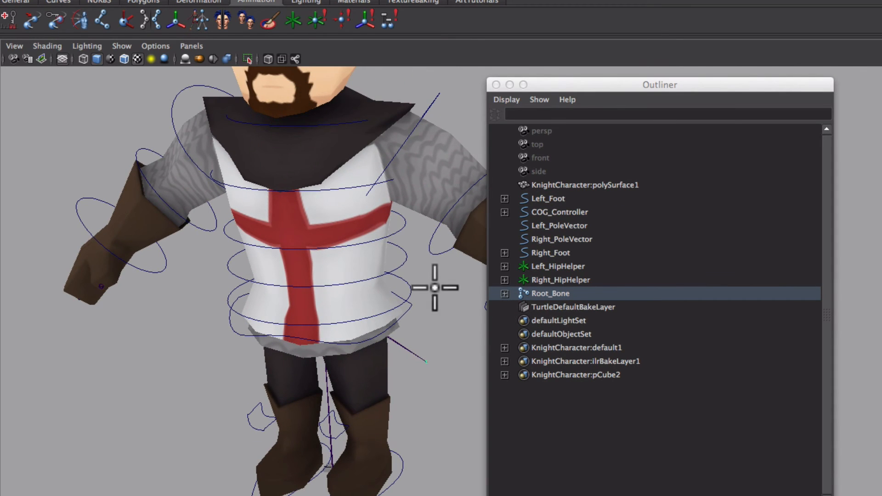
Create a NURBS circle at the grid centre and scale it up into a wide ring around the knight's feet
click(433, 341)
click(213, 2)
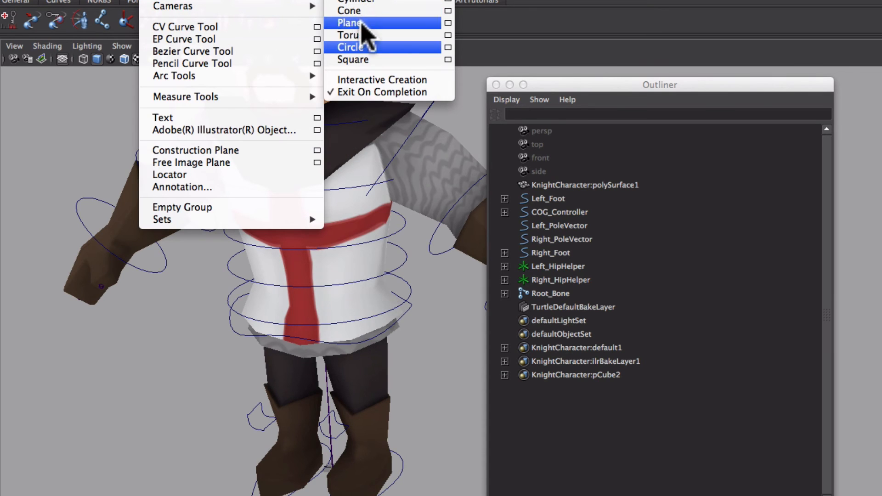
click(410, 48)
key(r)
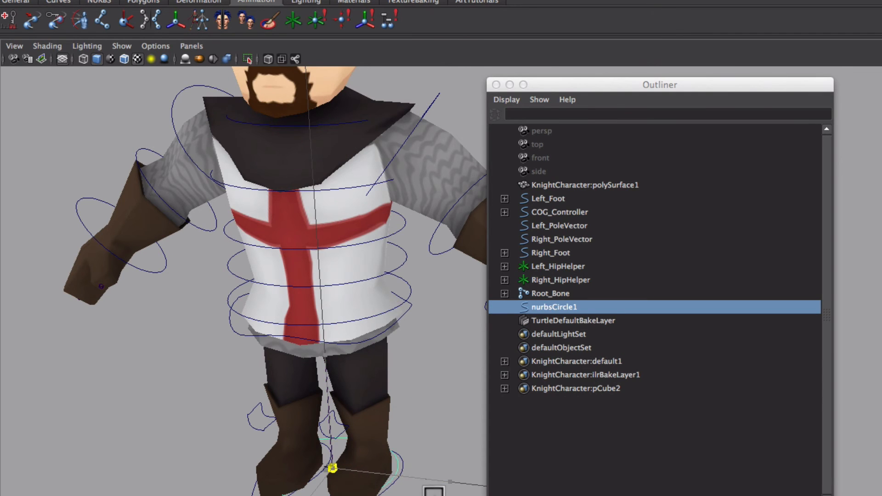
drag(874, 478, 880, 478)
alt+middle_drag(230, 483, 229, 422)
alt+drag(228, 421, 216, 450)
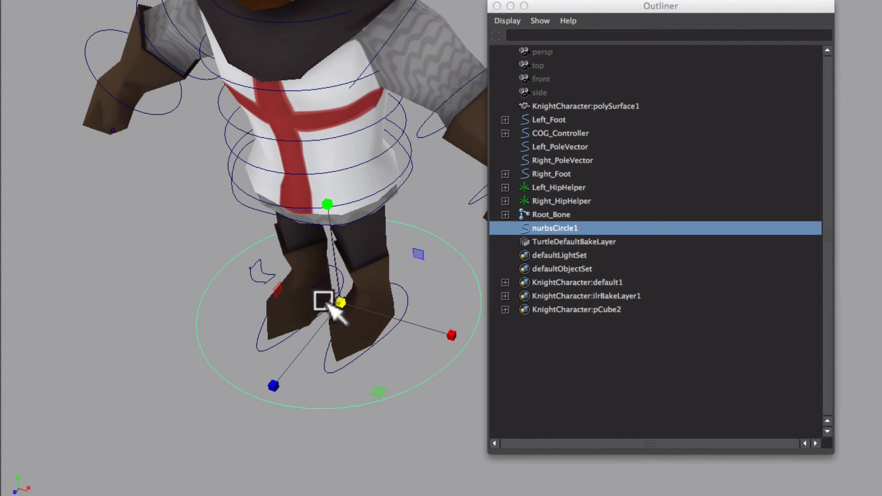
drag(338, 381, 352, 386)
Pull the front control vertices of the circle forward so it points in the direction the knight faces
key(w)
right_drag(297, 407, 219, 355)
drag(223, 439, 278, 409)
drag(186, 494, 89, 495)
Rename the new circle MainController
click(551, 228)
double_click(556, 229)
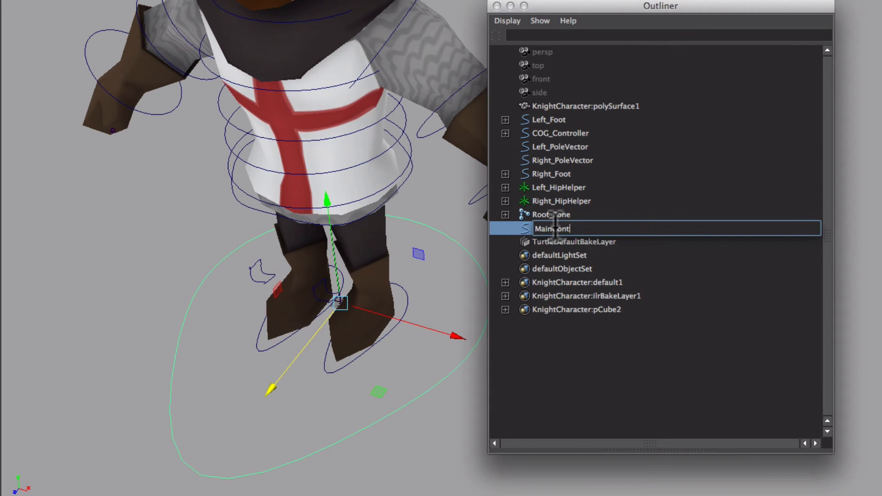
text(MainController)
key(Return)
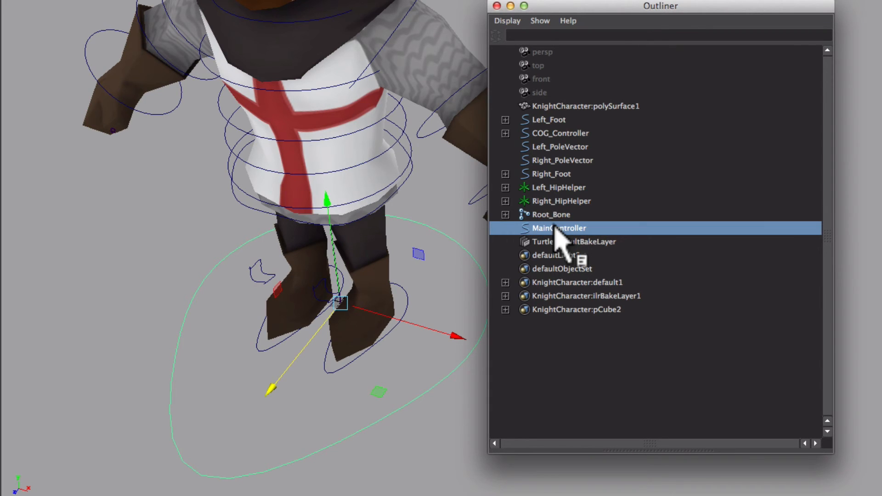
Parent the foot, COG and pole vector controllers plus Left_HipHelper and Right_HipHelper under MainController
click(536, 122)
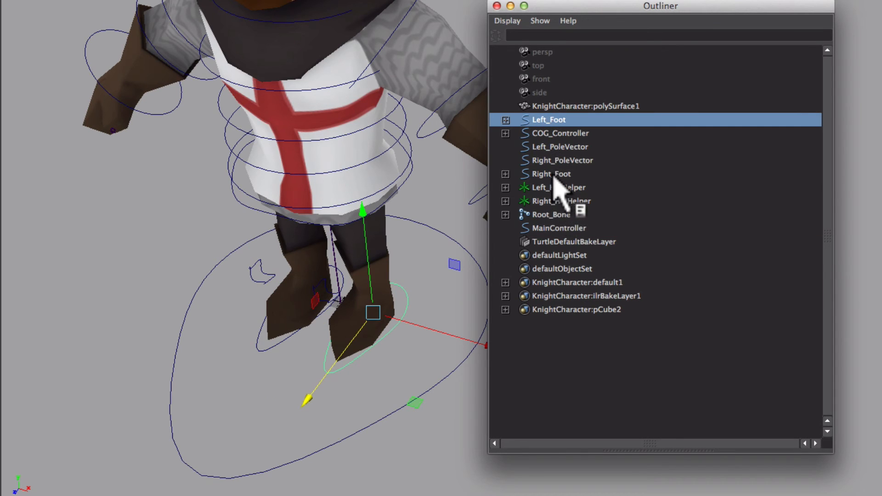
shift+click(555, 177)
middle_drag(561, 183, 562, 229)
click(558, 133)
shift+click(558, 121)
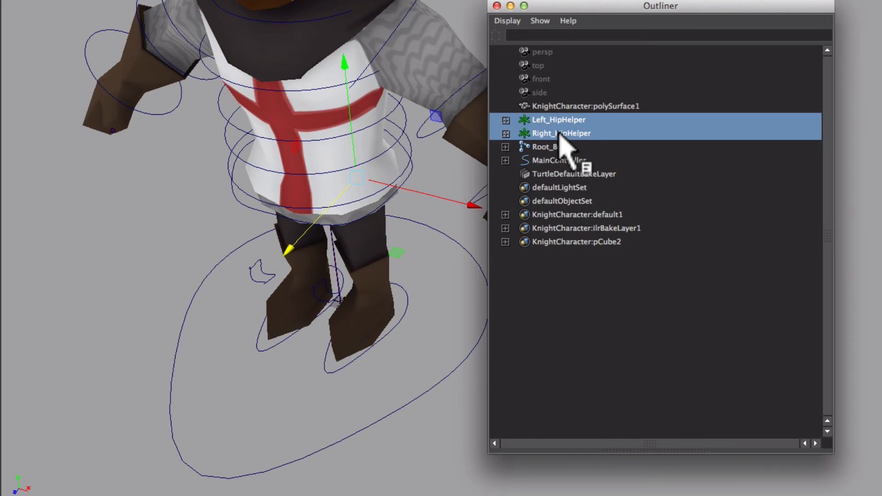
middle_drag(561, 138, 562, 162)
Test-move MainController to check its children, and undo the move
click(457, 379)
middle_drag(417, 324, 566, 295)
key(super+z)
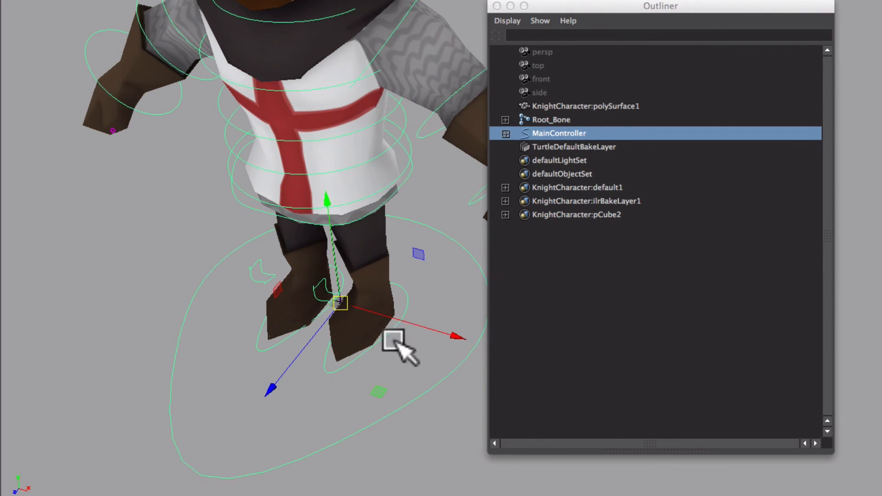
Parent-constrain Root_Bone to MainController
alt+drag(394, 341, 345, 324)
alt+middle_drag(344, 324, 364, 258)
alt+right_drag(363, 257, 717, 415)
alt+middle_drag(220, 257, 277, 284)
alt+drag(179, 230, 220, 287)
alt+right_drag(221, 287, 333, 327)
alt+middle_drag(333, 327, 347, 265)
alt+right_drag(347, 265, 405, 290)
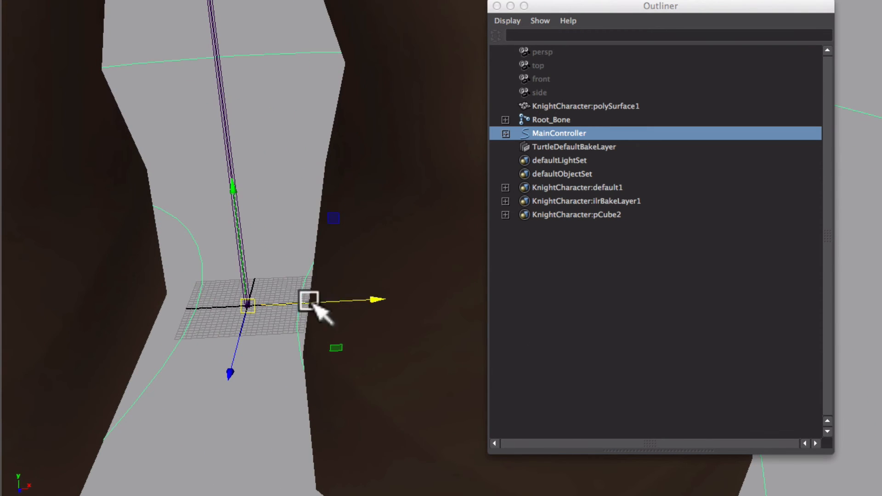
shift+click(253, 284)
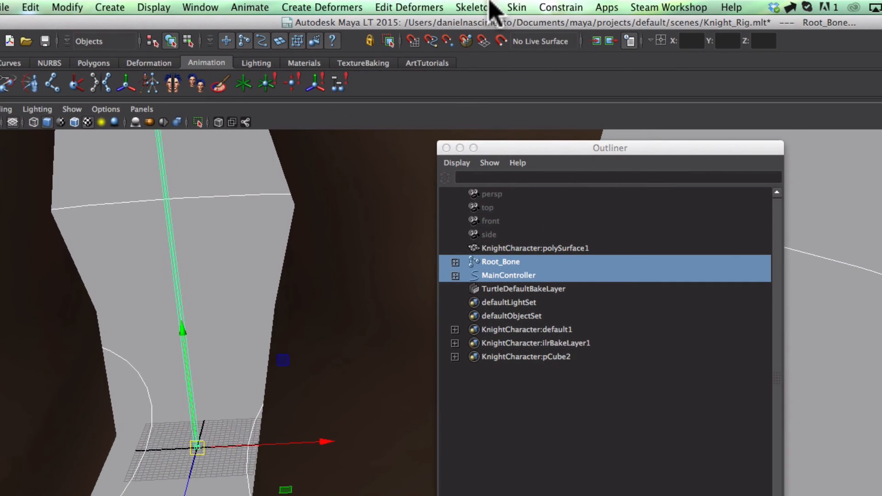
click(573, 9)
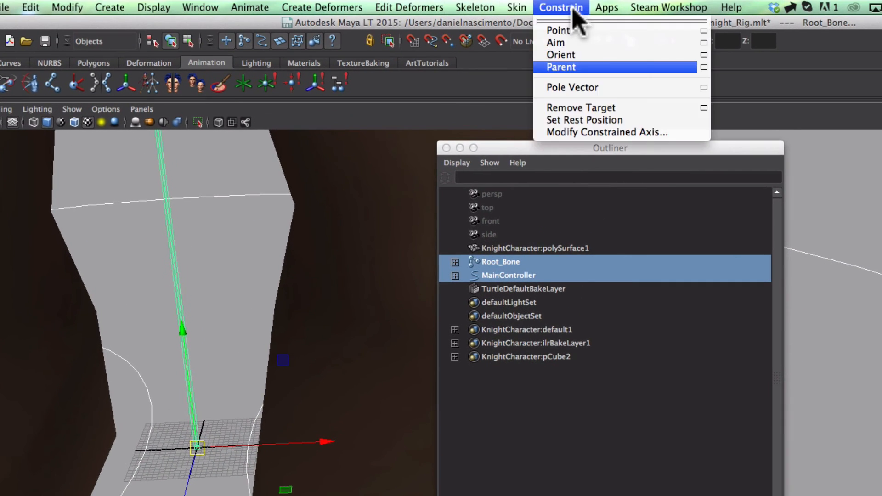
click(573, 71)
Test-move MainController with the constrained skeleton, and undo the move
click(210, 197)
alt+right_drag(177, 144, 334, 300)
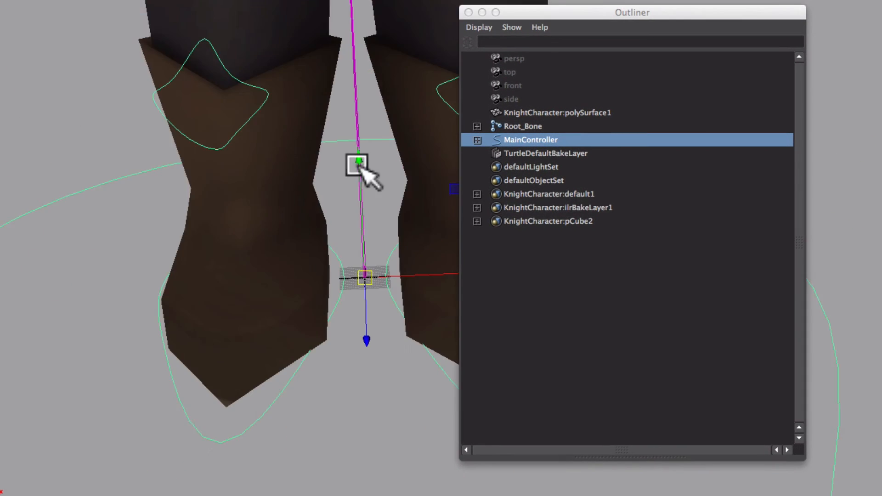
alt+right_drag(358, 166, 275, 151)
alt+middle_drag(276, 143, 87, 148)
alt+drag(405, 234, 298, 205)
alt+right_drag(298, 206, 139, 140)
alt+drag(186, 143, 170, 231)
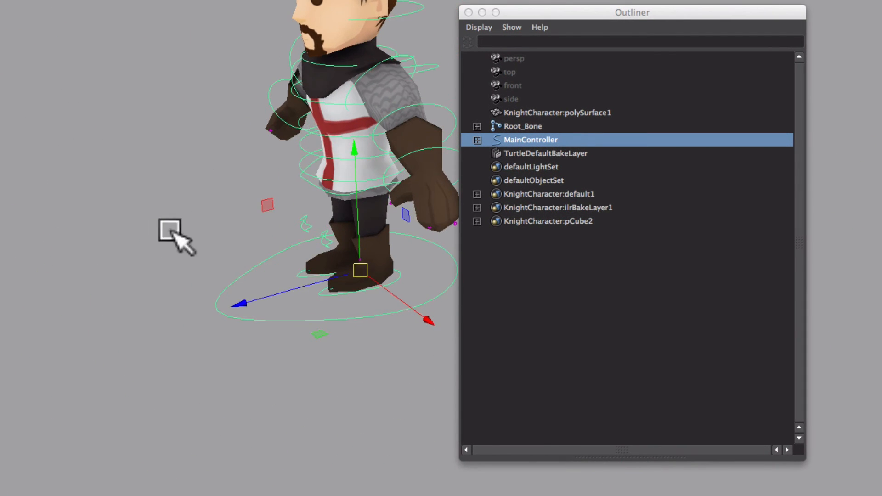
middle_drag(170, 231, 214, 376)
key(ctrl+z)
Test the hip ring controller by moving and rotating it
alt+drag(235, 326, 264, 309)
alt+middle_drag(264, 309, 264, 339)
alt+drag(263, 339, 273, 334)
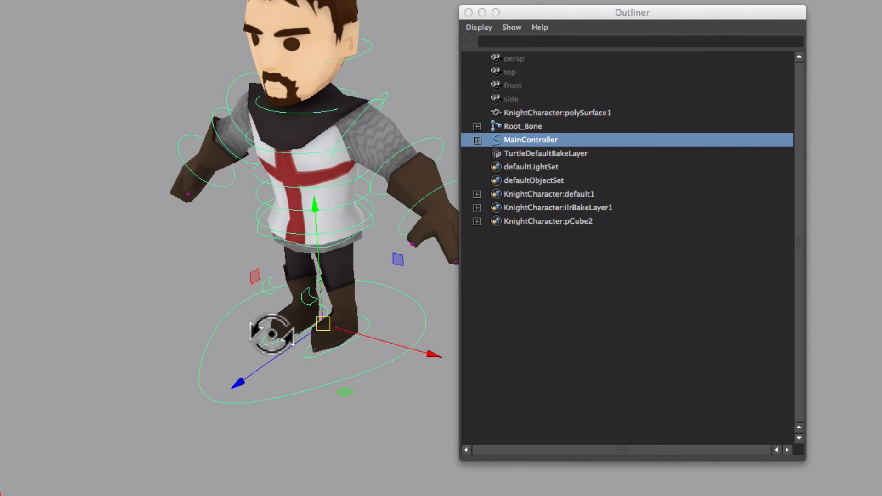
click(524, 126)
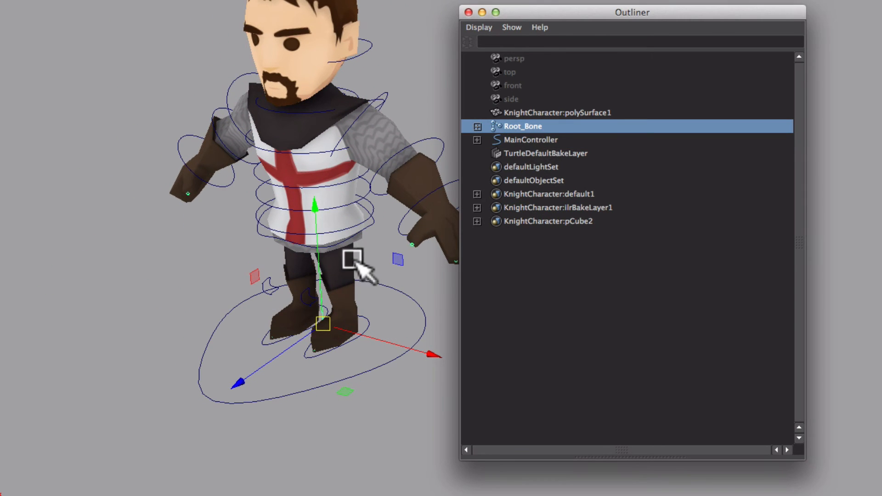
click(371, 211)
middle_drag(373, 217, 383, 236)
key(e)
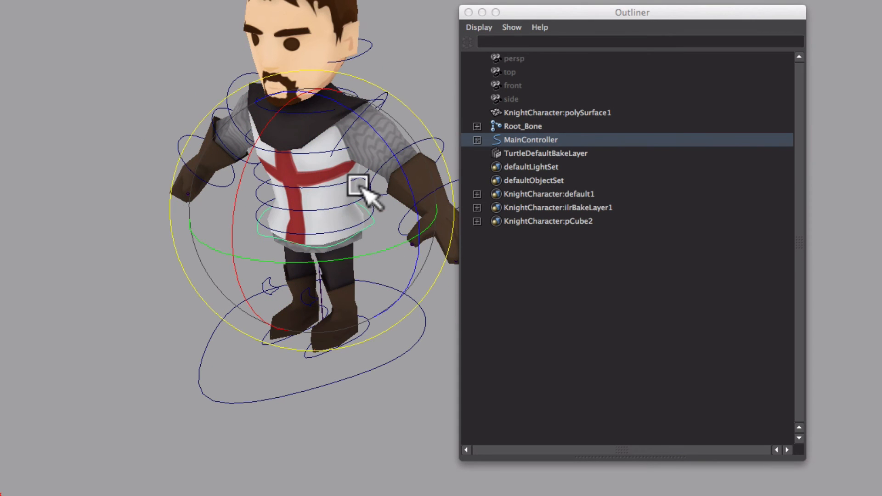
drag(403, 179, 375, 153)
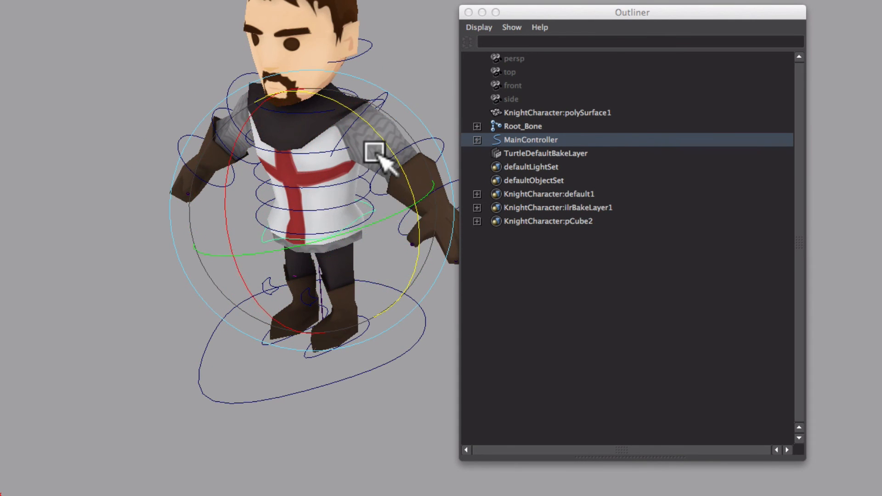
key(w)
click(381, 423)
alt+middle_drag(340, 299, 326, 361)
alt+drag(327, 361, 345, 342)
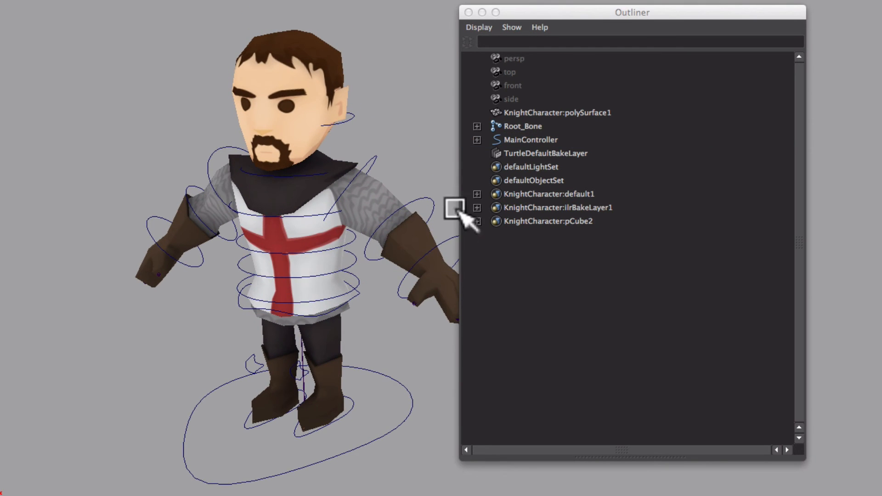
Expand the whole Root_Bone hierarchy and filter the Outliner to show only joints
shift+click(478, 126)
click(511, 27)
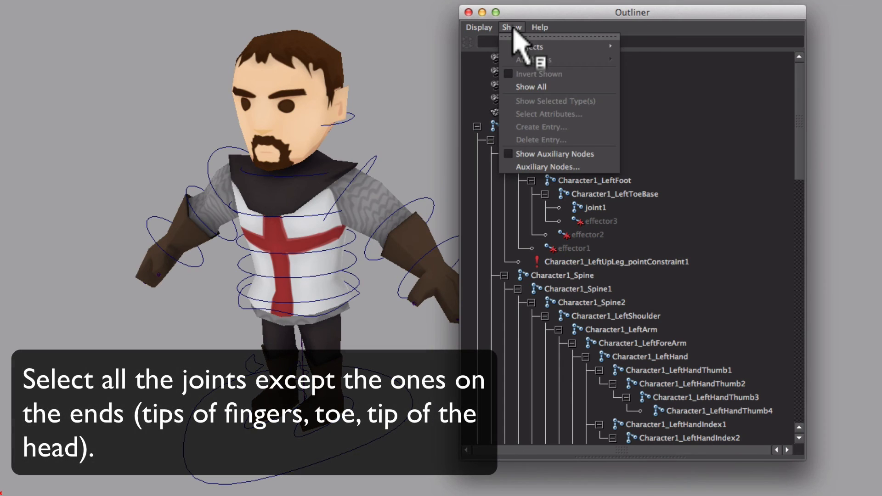
click(660, 122)
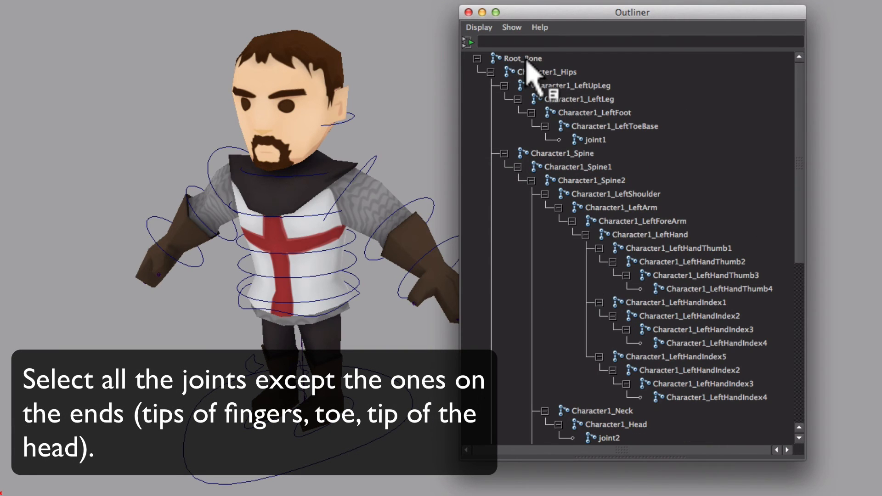
Select all joints from Root_Bone down, leaving out the right toe tip, right fingertip and head tip joints
click(528, 60)
scroll(611, 179, down, 5)
scroll(605, 169, down, 3)
shift+click(625, 424)
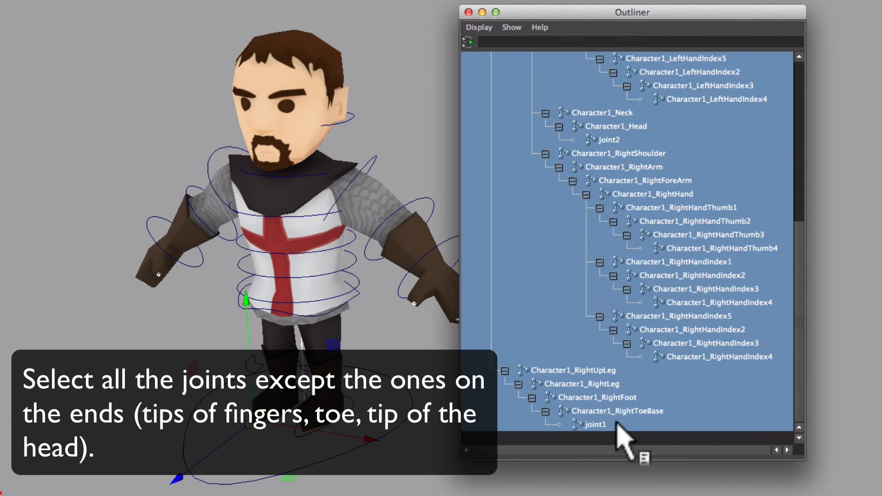
ctrl+click(617, 425)
ctrl+click(669, 358)
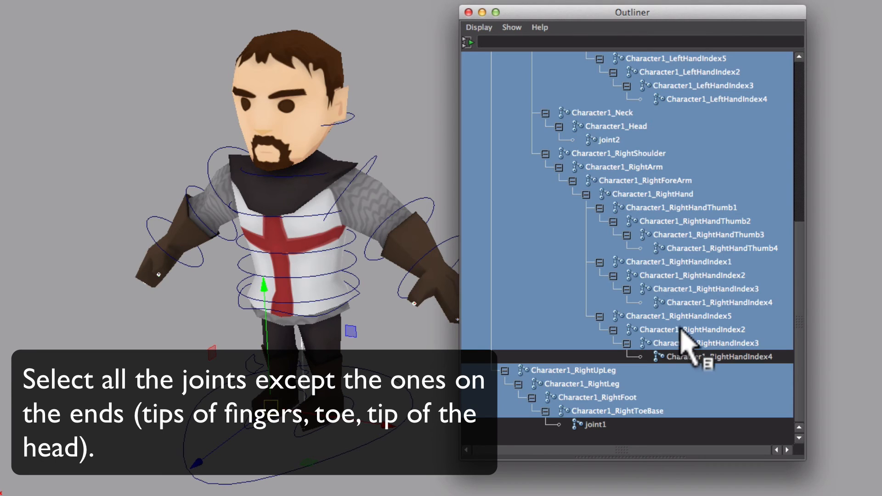
ctrl+click(702, 302)
ctrl+click(692, 249)
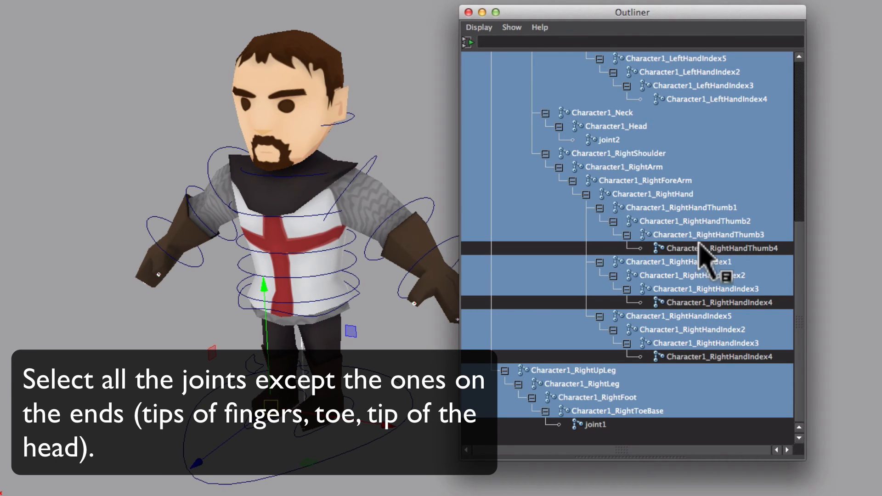
ctrl+click(615, 140)
Remove the left fingertip joints and the left toe tip joint1 from the selection
scroll(643, 161, up, 3)
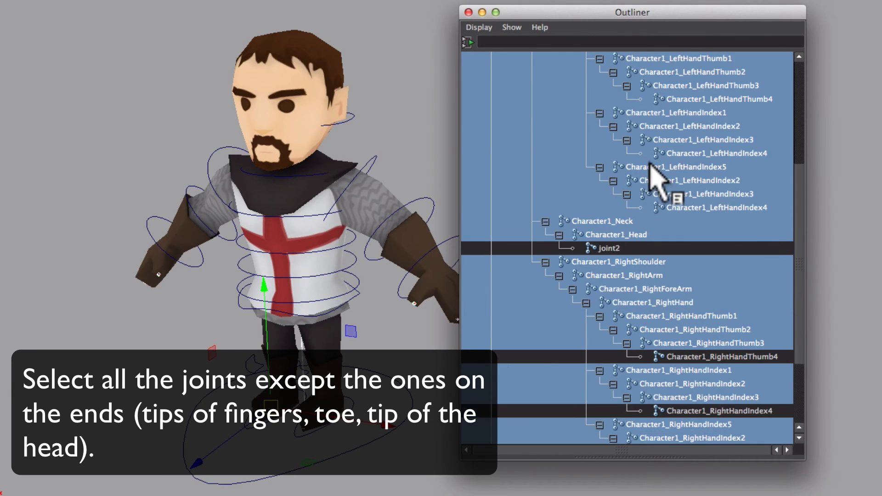
ctrl+click(694, 208)
ctrl+click(688, 102)
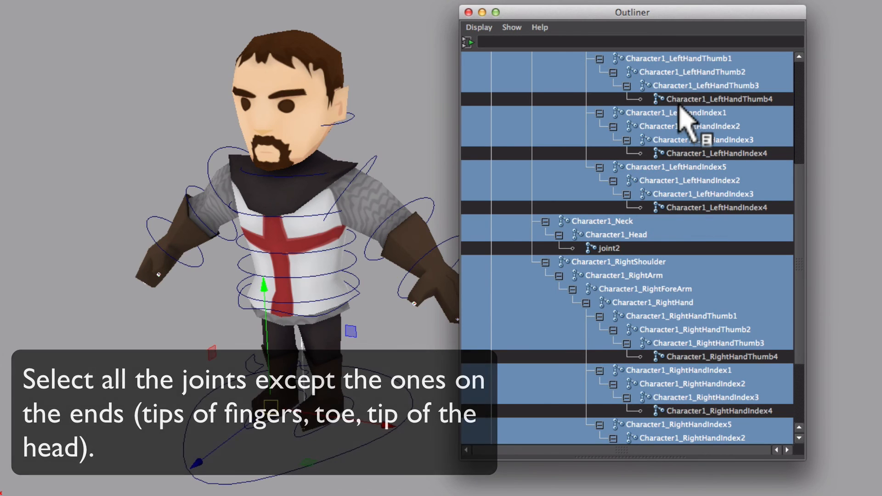
scroll(685, 134, up, 3)
scroll(685, 151, up, 2)
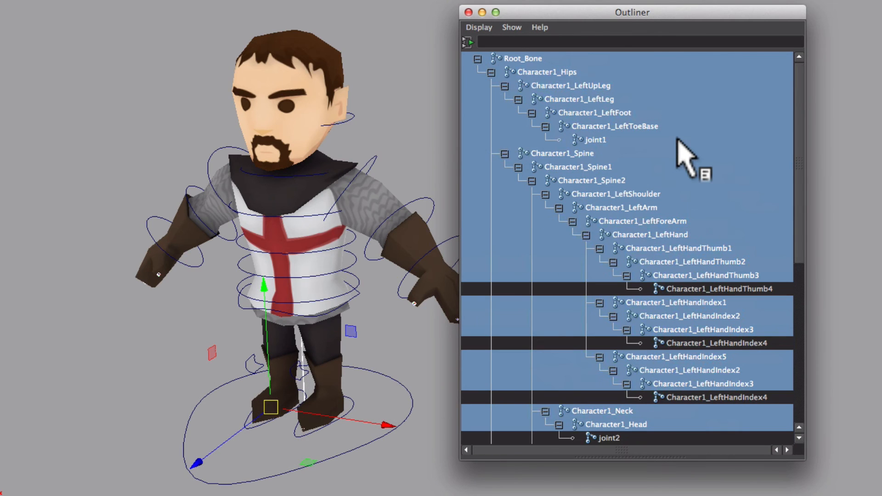
ctrl+click(599, 140)
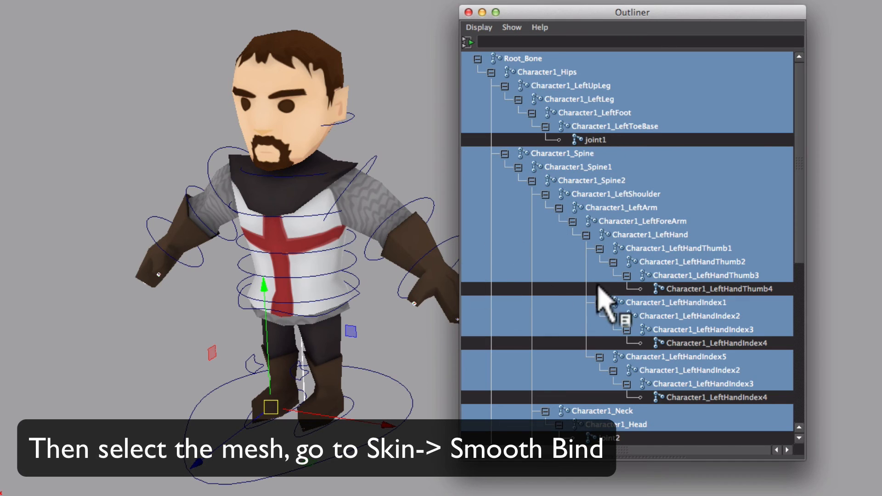
Add the knight mesh to the joint selection and open the Smooth Bind options
scroll(621, 295, down, 7)
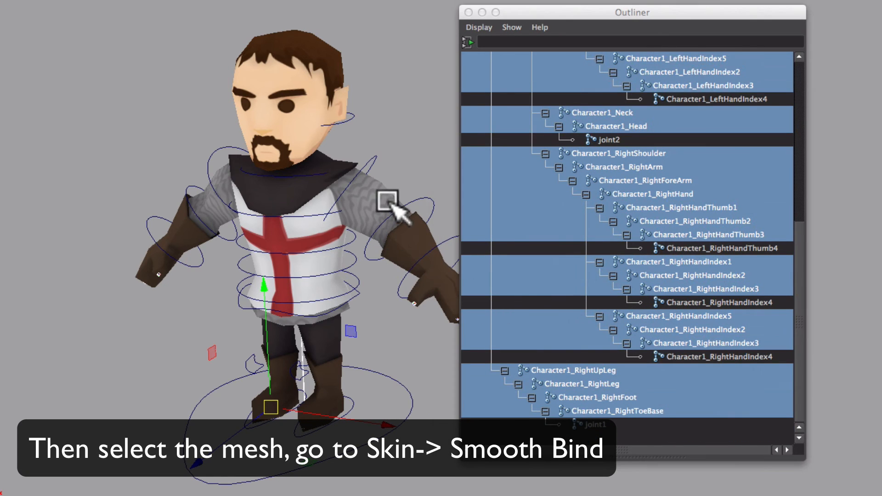
shift+click(314, 161)
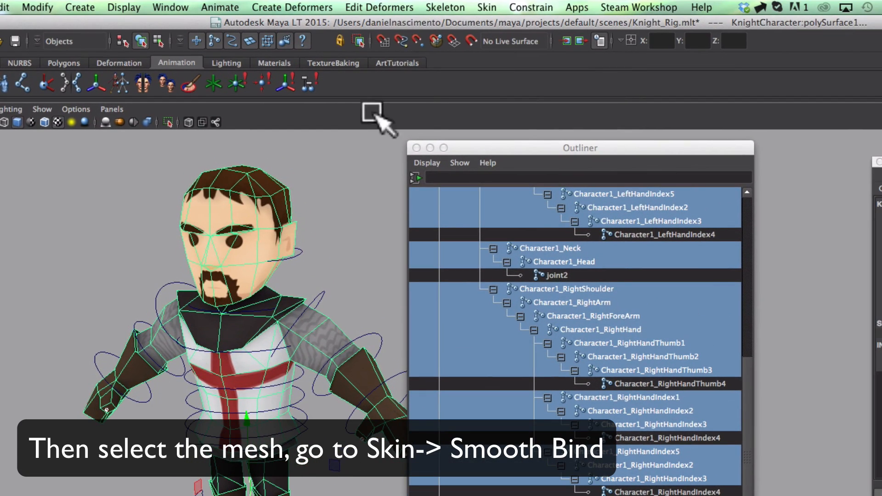
click(487, 7)
click(643, 42)
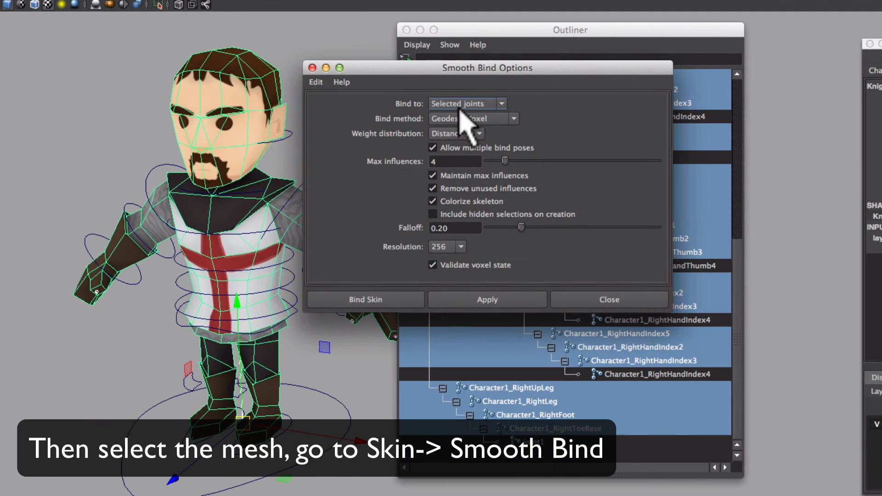
Reset the Smooth Bind settings and set them to bind to Selected joints with the Geodesic Voxel method
click(477, 222)
click(456, 116)
click(315, 82)
click(340, 121)
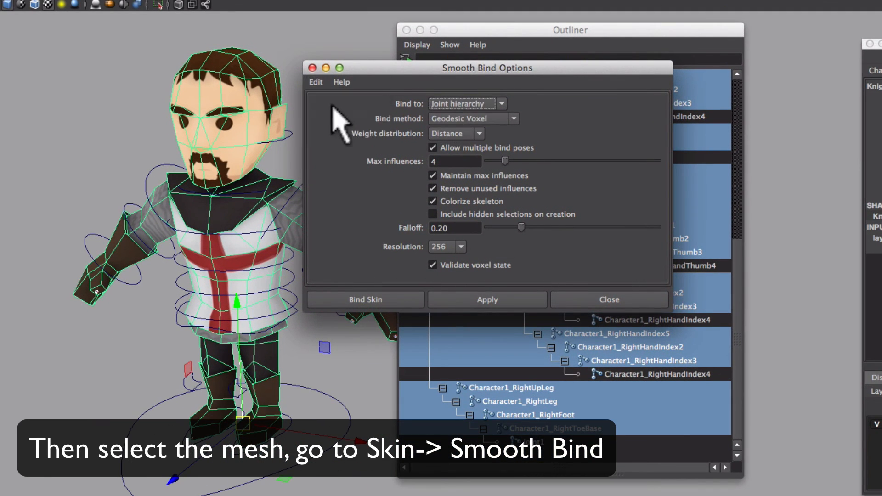
click(490, 106)
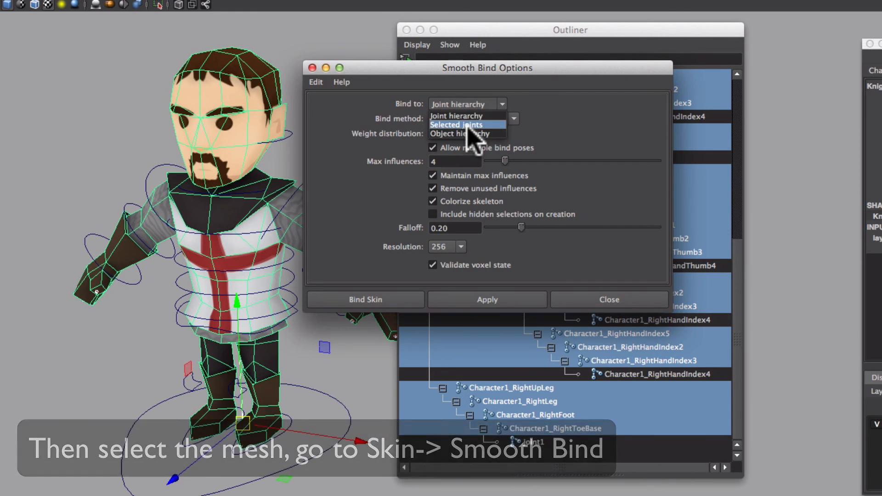
click(478, 125)
drag(479, 73, 666, 64)
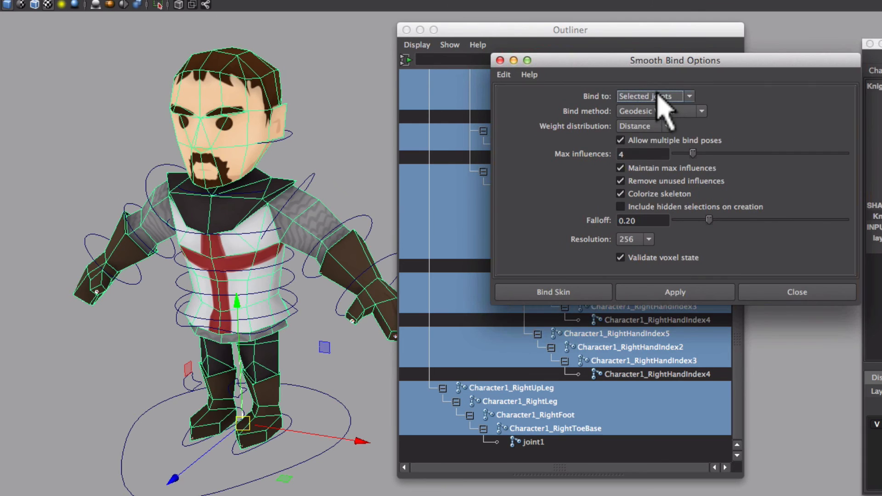
click(689, 111)
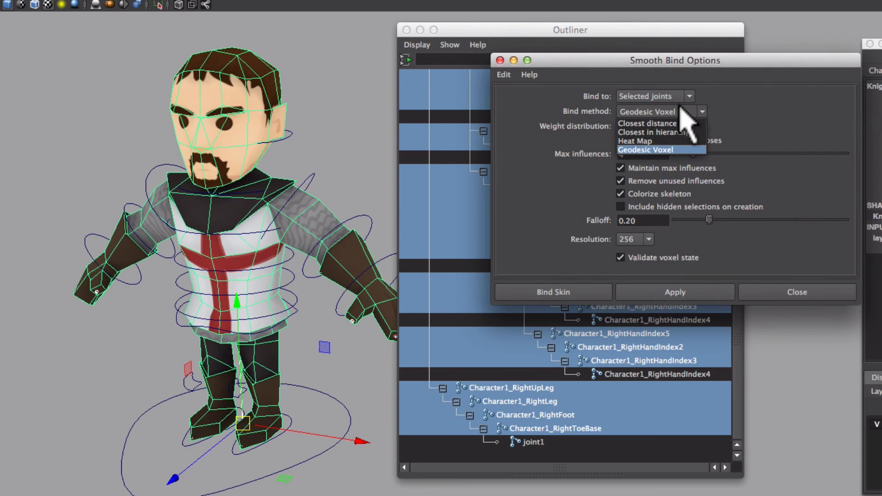
click(661, 150)
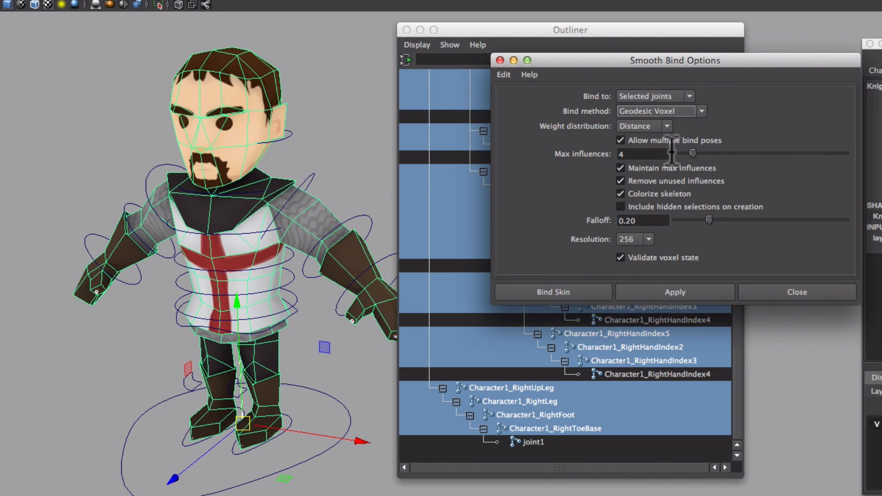
Smooth bind the knight mesh to the selected joints with Distance weight distribution, and move the Outliner clear of the character
click(668, 127)
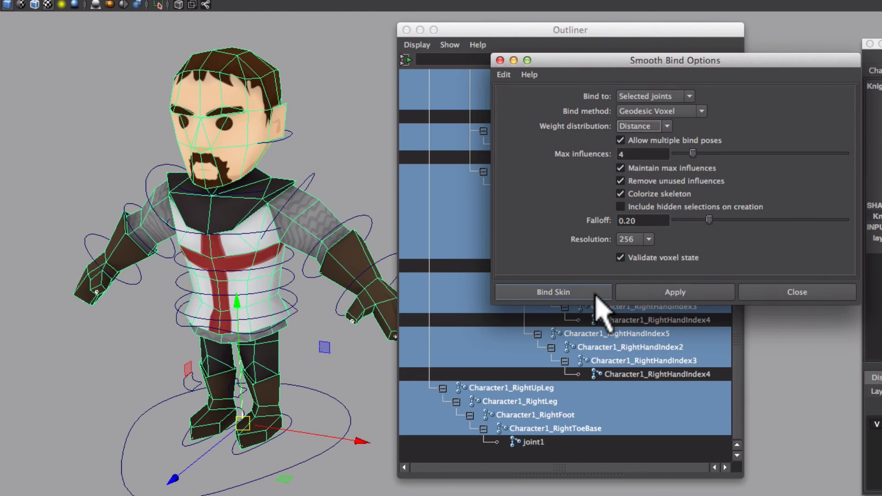
click(552, 293)
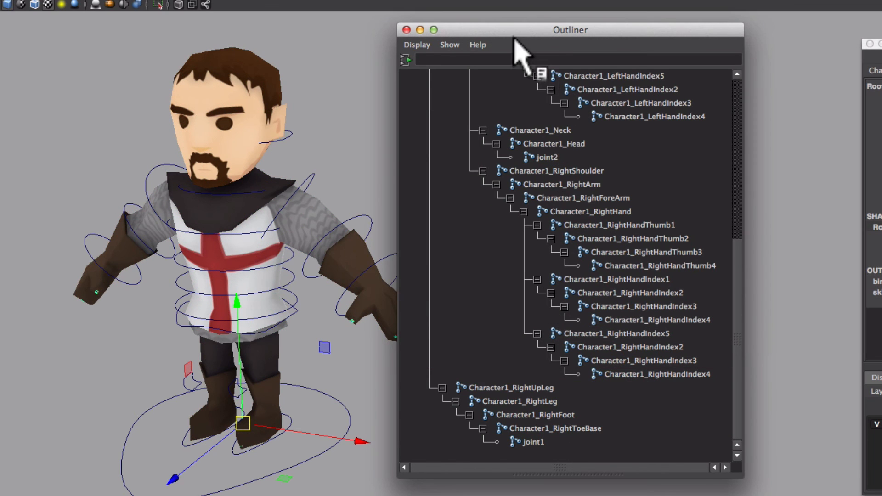
drag(516, 33, 652, 57)
Test the left shoulder deformation by rotating its controller up and down, and undo the rotations
alt+drag(220, 187, 296, 158)
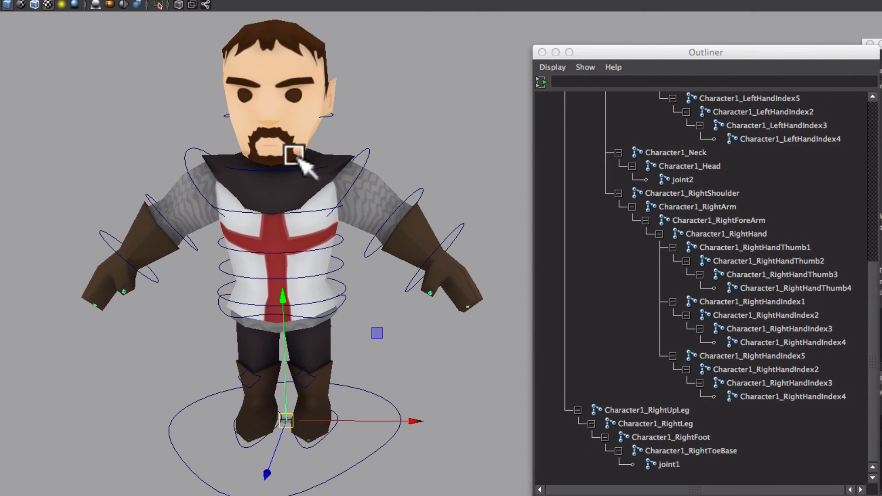
click(368, 148)
key(e)
drag(437, 108, 386, 41)
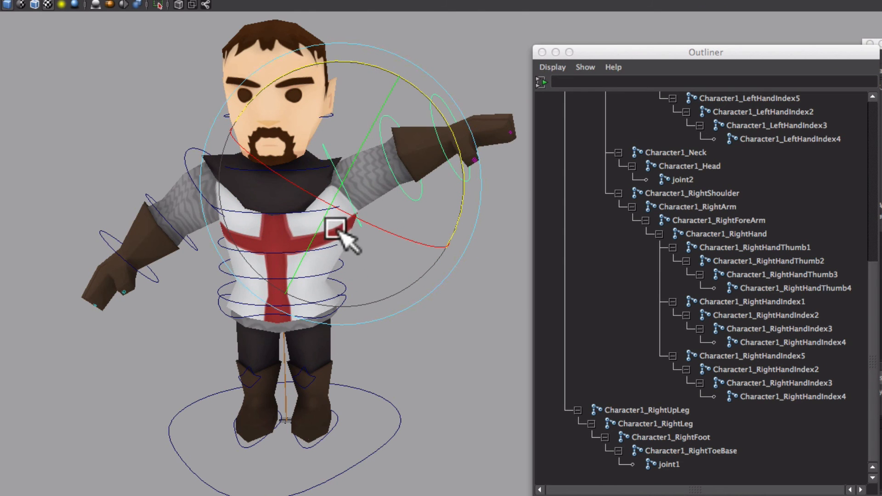
drag(449, 123, 332, 352)
key(super+z)
key(super+z)
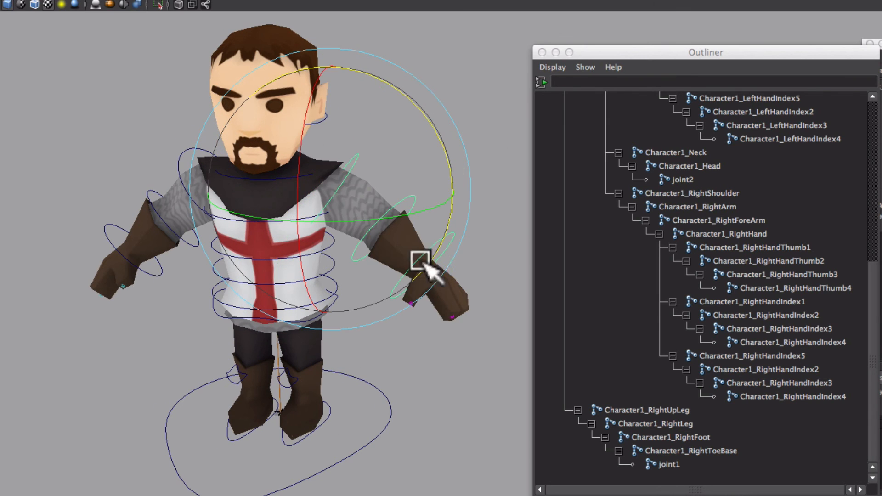
Test the left elbow deformation by bending the forearm inward with its controller, and restore the arm's pose
alt+middle_drag(342, 334, 387, 318)
key(w)
key(e)
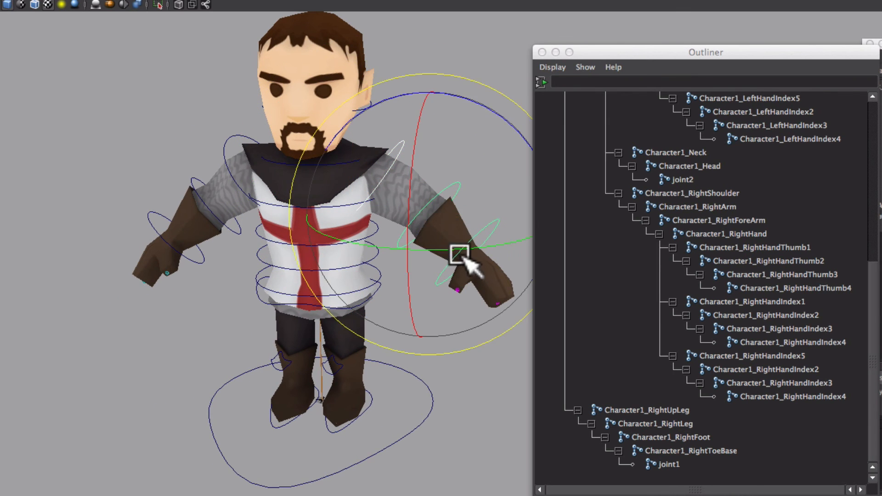
key(w)
key(e)
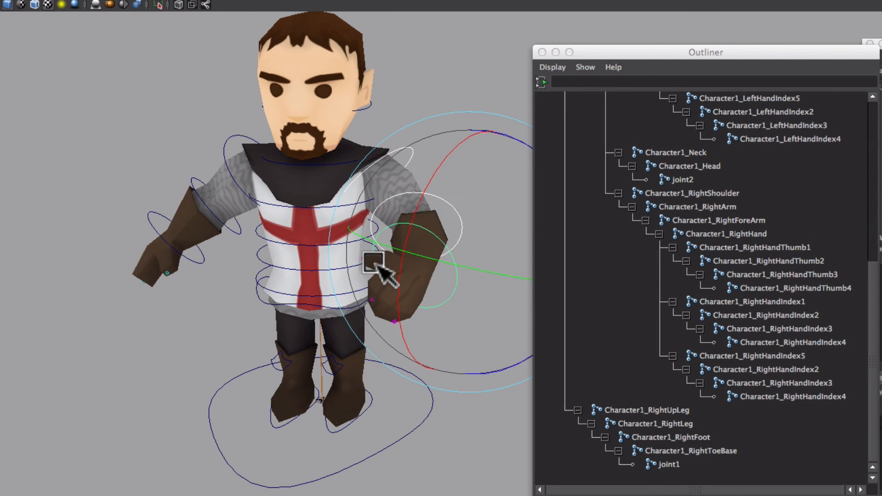
click(419, 257)
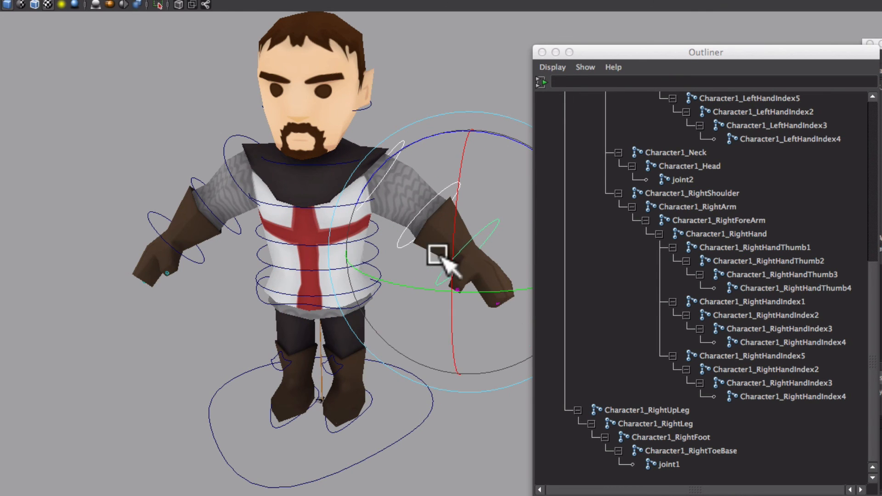
key(w)
click(398, 152)
key(e)
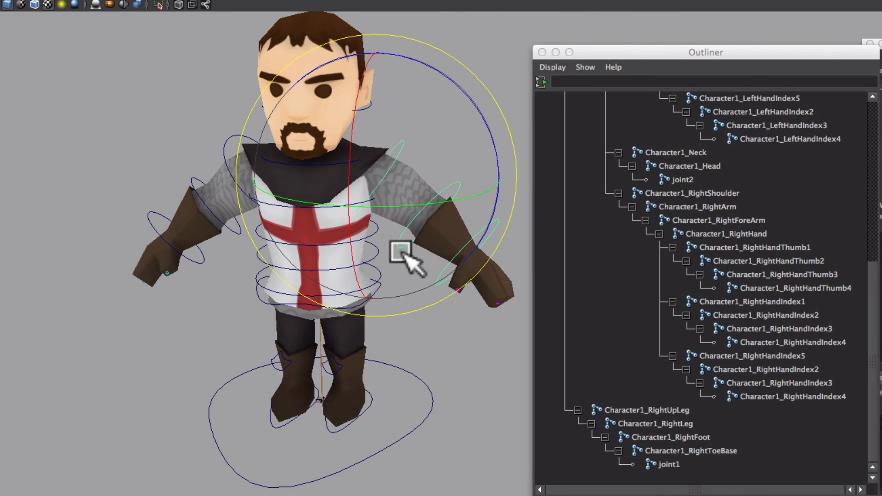
Rotate the left arm controllers to bring the forearm across the chest and check the elbow's deformation
click(402, 248)
drag(391, 242, 496, 229)
click(439, 235)
key(e)
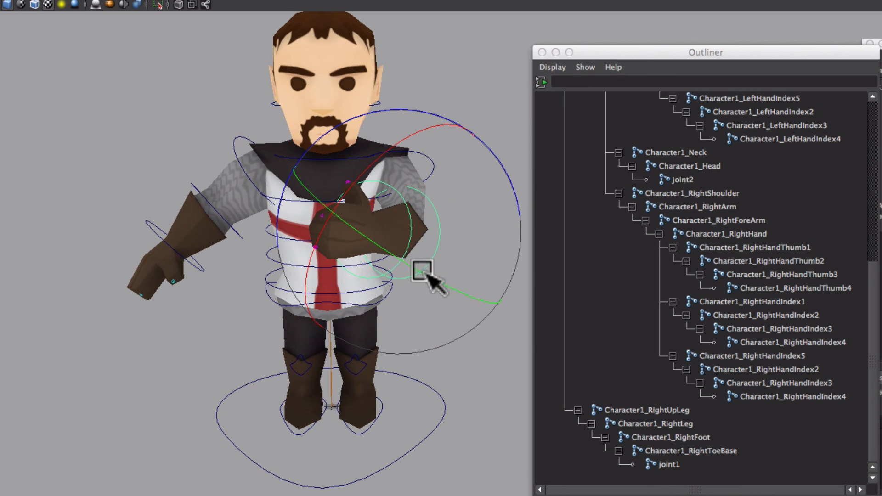
drag(409, 263, 448, 268)
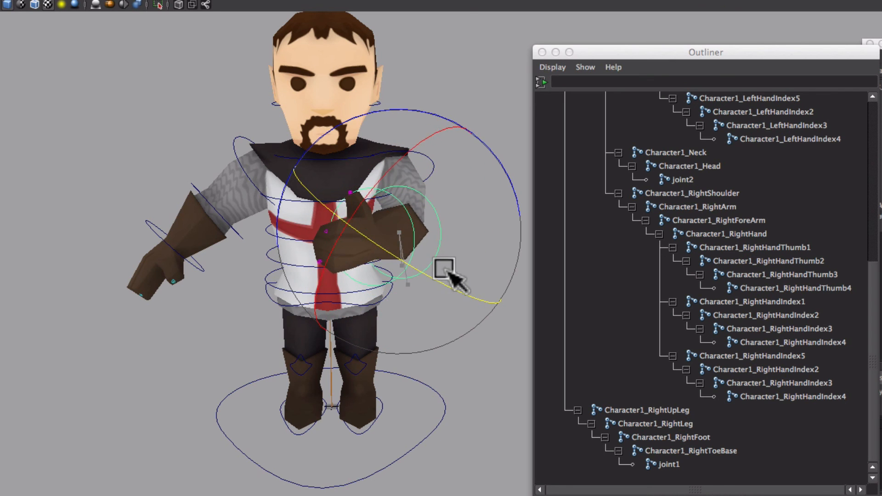
alt+drag(418, 228, 371, 218)
Return the left arm to its rest pose by resetting its controllers' rotations
click(377, 174)
key(e)
alt+middle_drag(352, 249, 429, 276)
alt+drag(429, 276, 470, 281)
key(w)
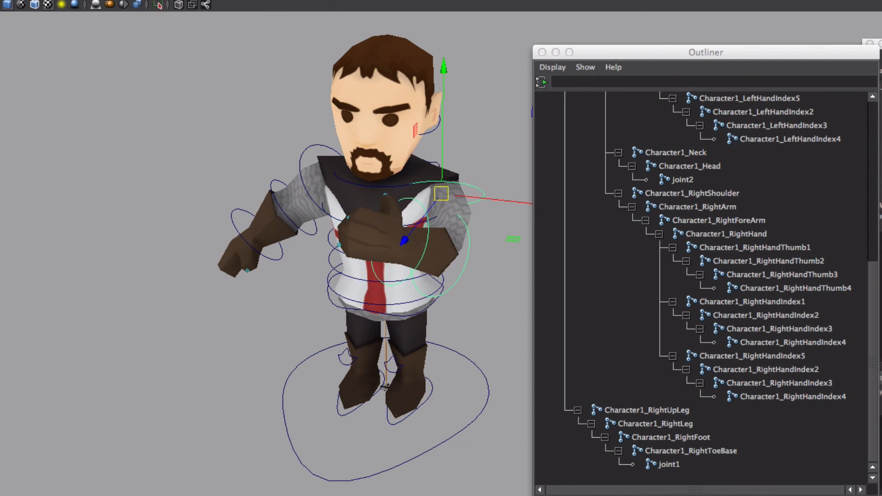
click(881, 43)
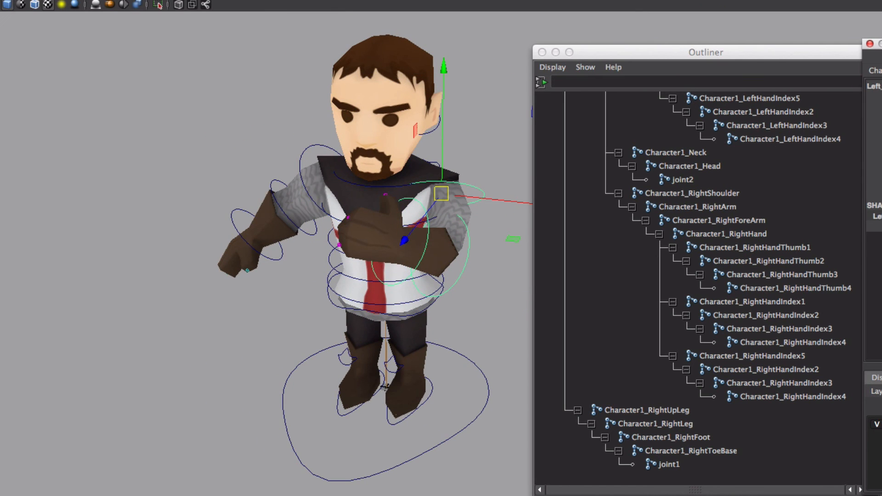
key(Return)
Raise the left foot controller off the ground and shift it forward to test the leg's deformation
alt+middle_drag(275, 276, 266, 291)
alt+right_drag(266, 292, 525, 334)
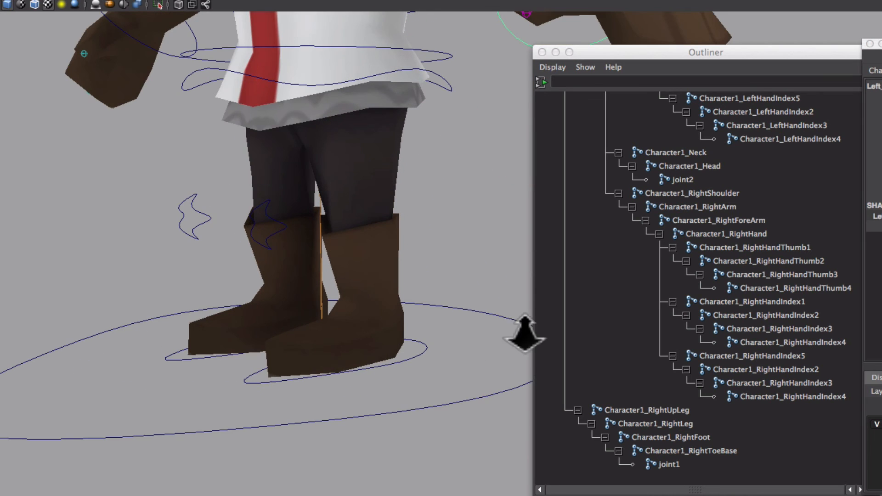
click(429, 362)
middle_drag(417, 381, 397, 312)
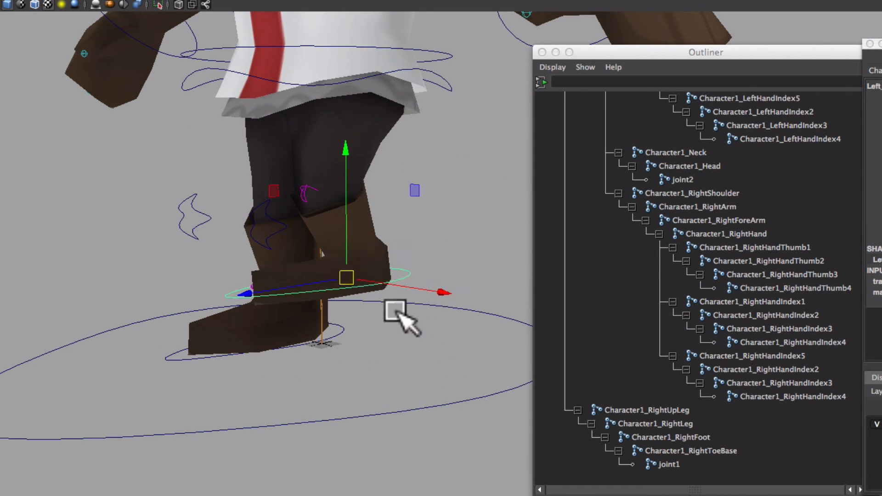
alt+drag(398, 314, 361, 309)
middle_drag(434, 323, 380, 325)
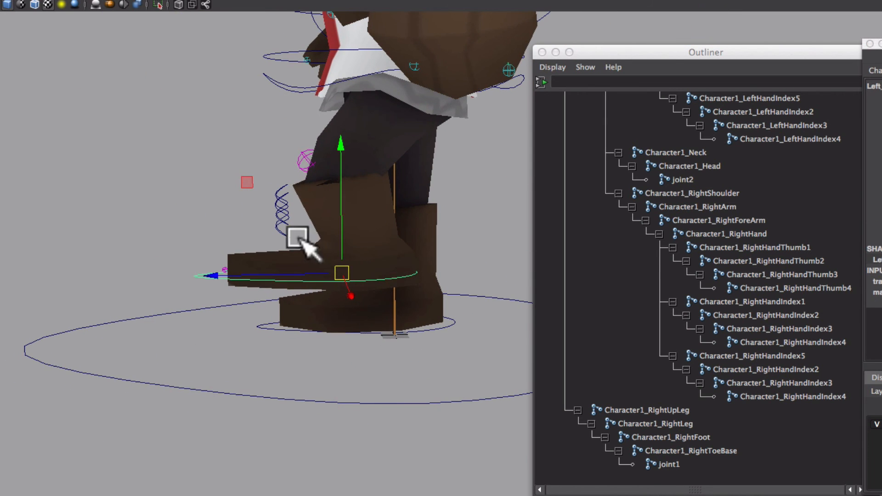
Move both knee controllers forward, well away from the legs, and lower the left foot controller slightly
drag(242, 178, 350, 265)
middle_drag(351, 269, 134, 135)
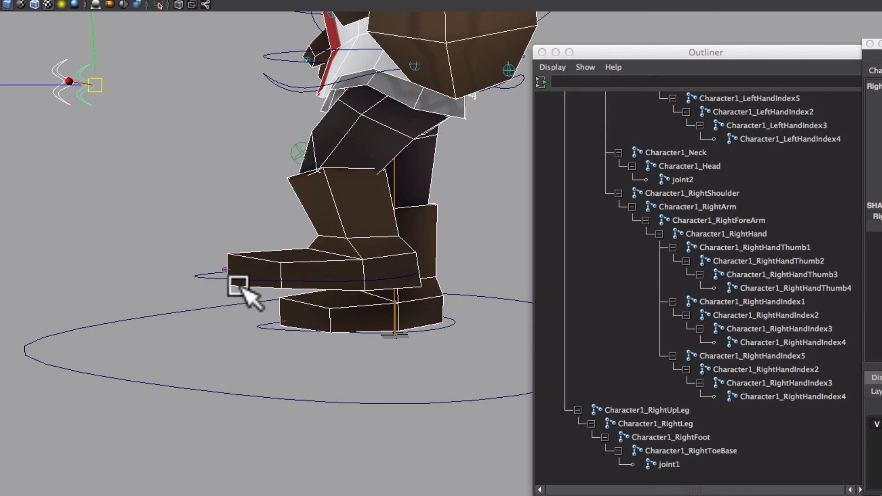
click(201, 275)
middle_drag(181, 174, 135, 196)
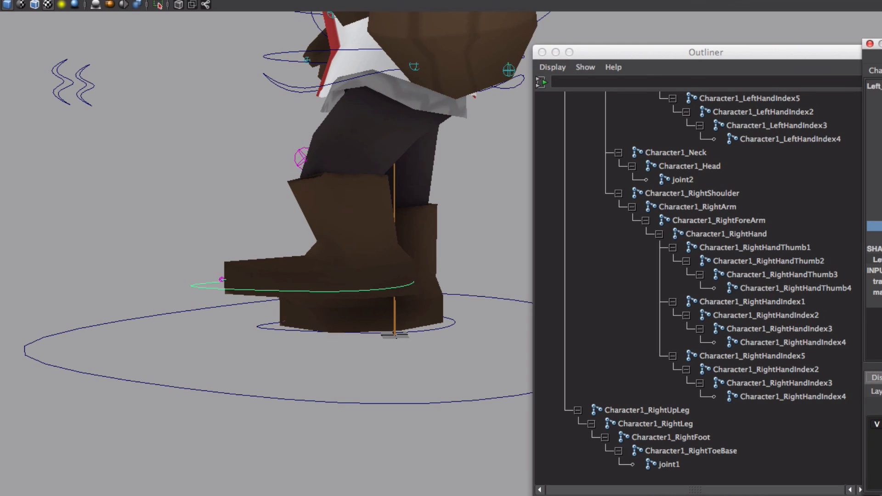
Test Left_Foot's Ankle Pivot at about -5.9 and set it back to 0
drag(881, 37, 673, 28)
middle_drag(105, 309, 74, 326)
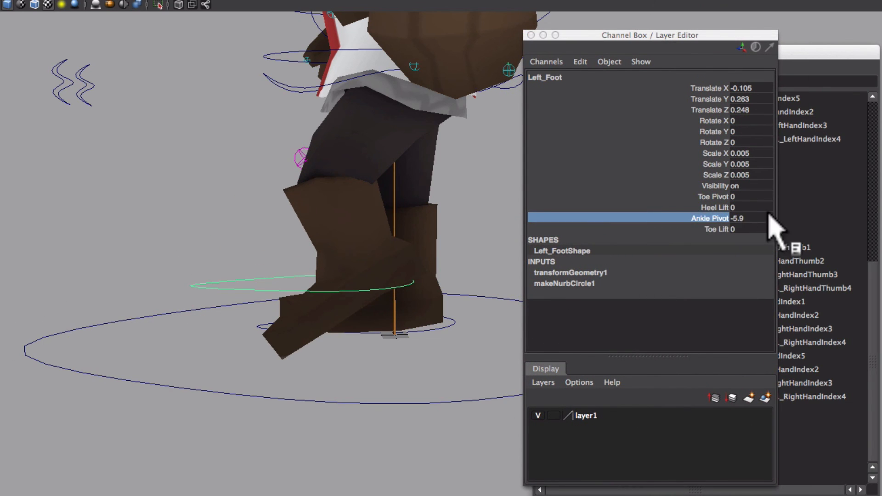
click(737, 217)
text(0)
key(Return)
Test Left_Foot's Heel Lift at 10 and set it back to 0
click(657, 210)
middle_drag(154, 246, 259, 270)
click(749, 207)
text(0)
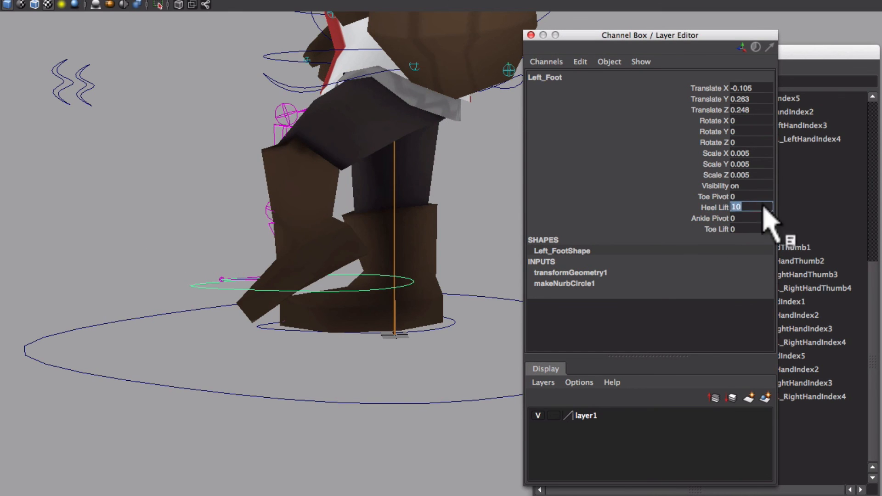
key(Return)
Test Left_Foot's Toe Pivot attribute and set it back to 0
click(715, 197)
middle_drag(372, 237, 335, 269)
click(739, 198)
text(0)
key(Return)
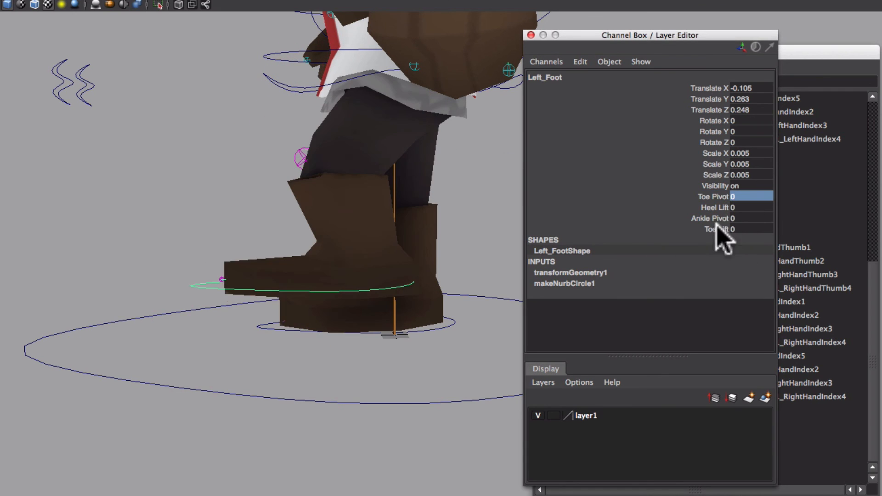
Test Left_Foot's Toe Lift attribute and set it back to 0
click(716, 229)
middle_drag(236, 214, 105, 270)
click(737, 229)
text(0)
key(Return)
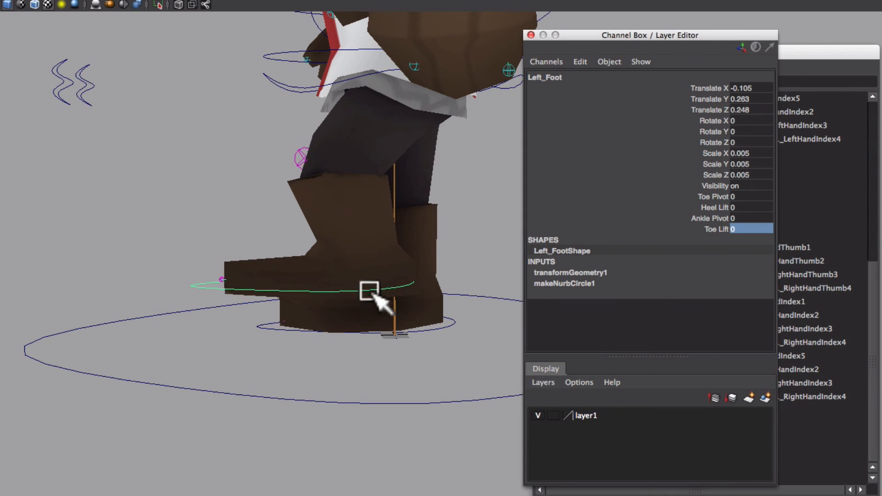
Return the left foot to the ground by setting Left_Foot's Translate X, Y and Z to 0
alt+drag(369, 292, 361, 315)
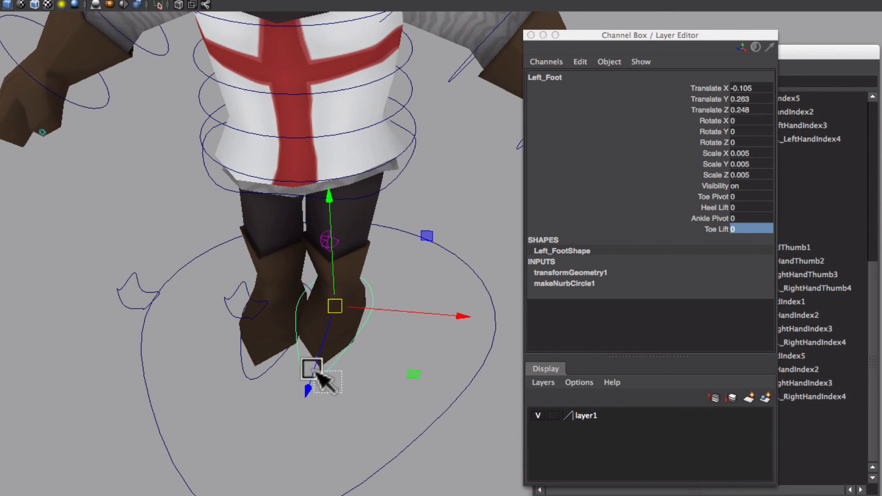
drag(335, 378, 354, 381)
key(ctrl+a)
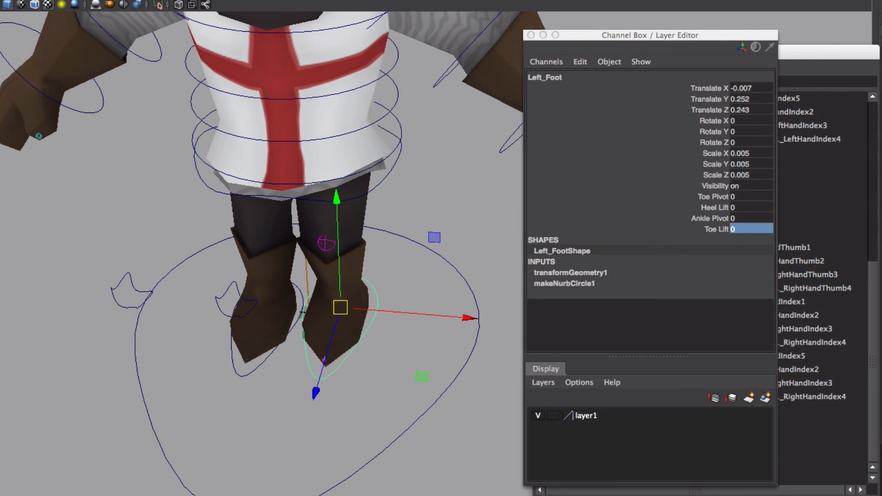
drag(742, 44, 820, 49)
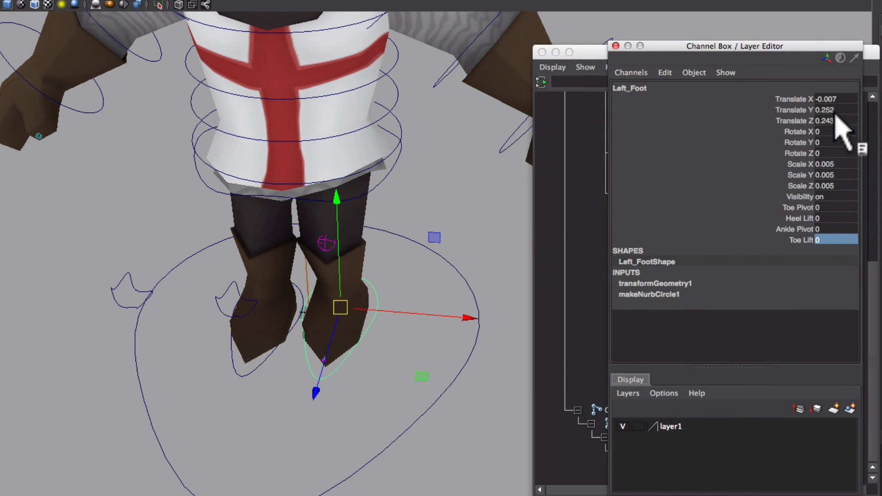
drag(835, 118, 835, 89)
key(Return)
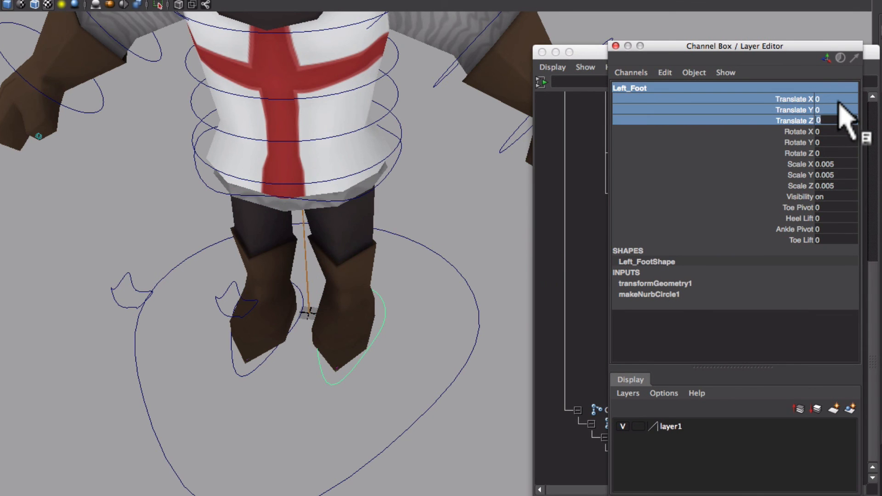
Test the hip deformation by rotating Hip_Controller about -24 degrees in Z
alt+drag(382, 274, 367, 264)
click(398, 328)
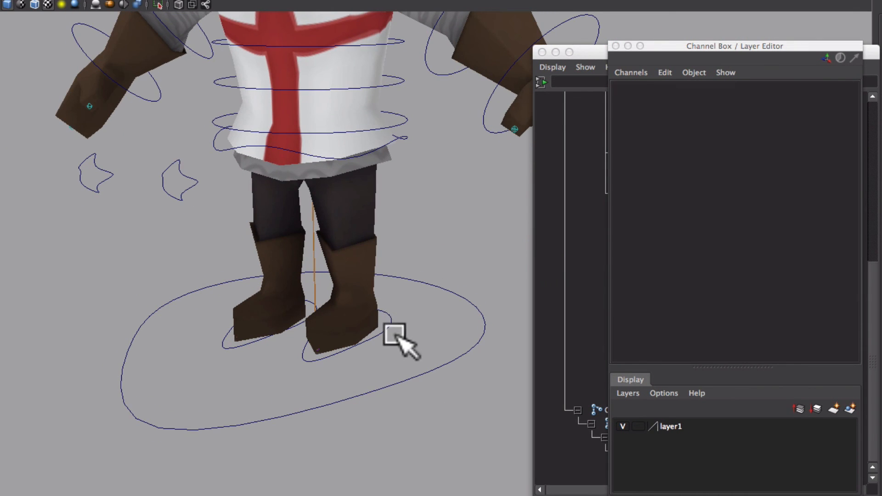
click(387, 318)
alt+middle_drag(379, 295, 371, 347)
alt+drag(374, 343, 398, 332)
alt+middle_drag(395, 311, 407, 330)
alt+drag(346, 393, 296, 373)
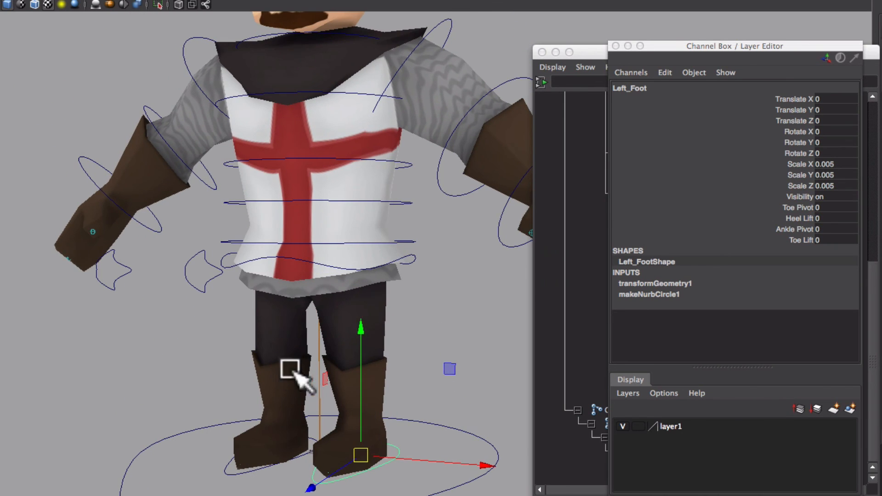
click(412, 262)
key(e)
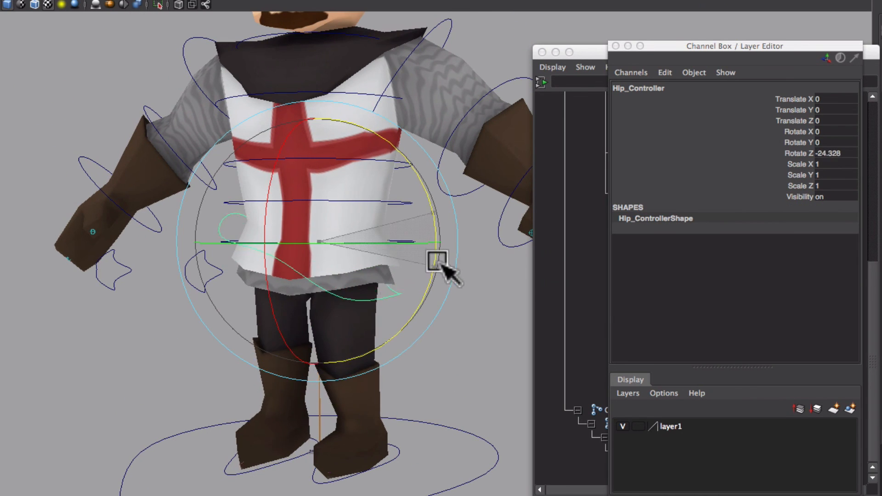
Test how the legs bend by moving COG_Controller down to a Translate Y of about -0.109
click(406, 245)
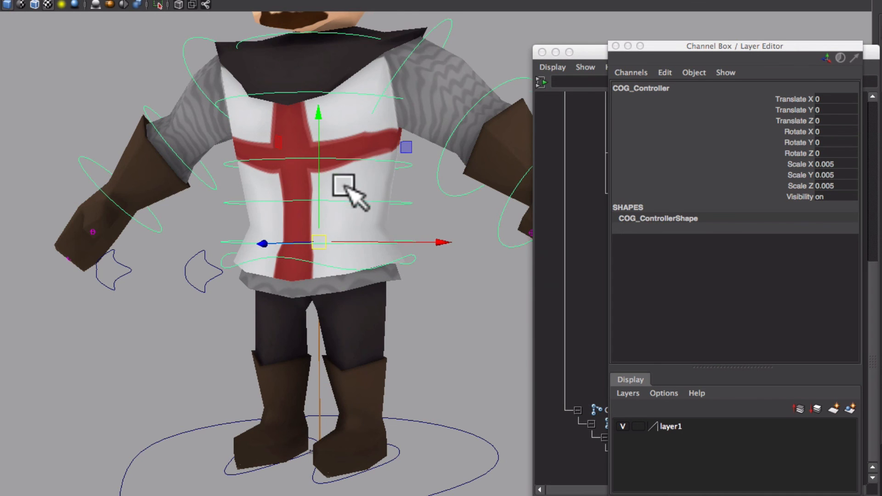
drag(345, 186, 269, 271)
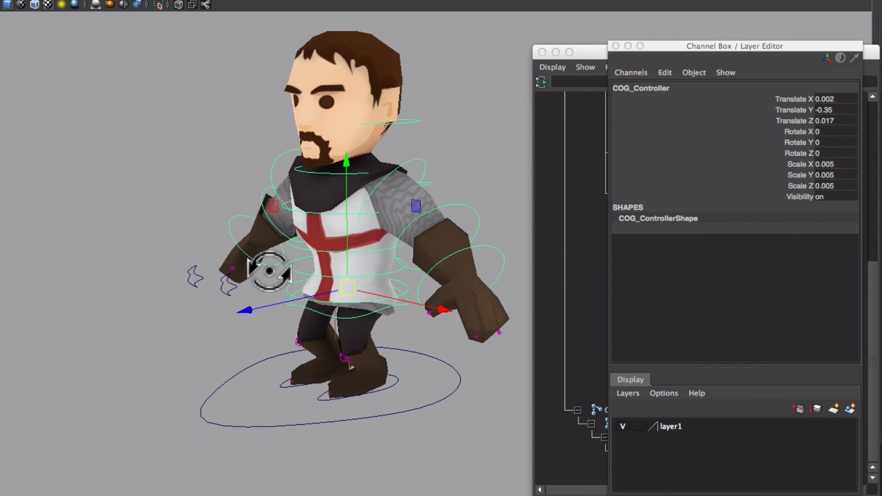
drag(349, 289, 382, 376)
alt+right_drag(383, 377, 496, 439)
alt+middle_drag(412, 411, 434, 350)
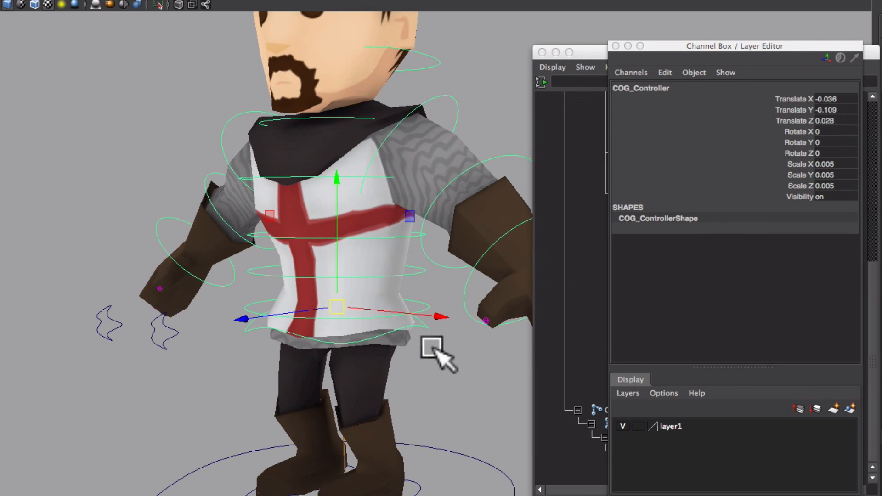
Test Hip_Controller by rotating it about 18 degrees in Z, undoing that, and rotating it about 18 degrees in X
drag(424, 318, 421, 315)
key(e)
alt+drag(420, 361, 481, 373)
alt+middle_drag(401, 321, 389, 360)
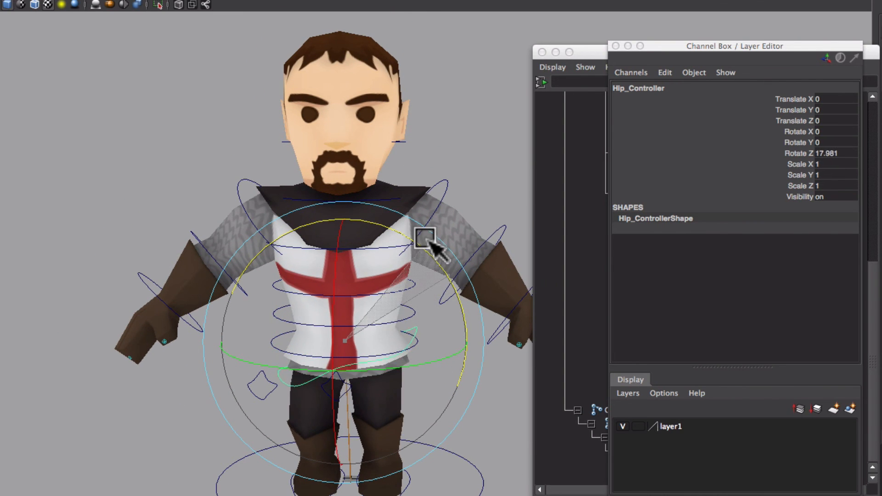
alt+drag(494, 360, 364, 347)
key(super+z)
alt+drag(313, 321, 330, 293)
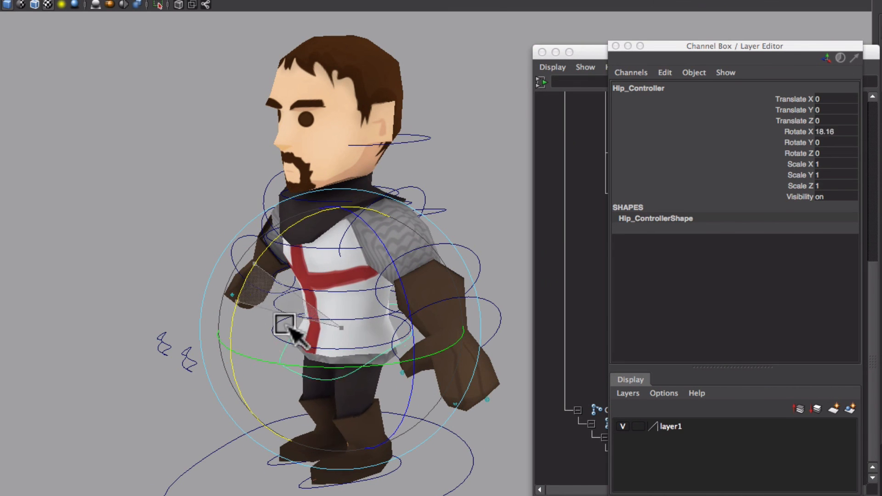
Set COG_Controller's Translate X and Translate Y to 0 and clear the selection
key(w)
alt+drag(321, 326, 407, 372)
click(408, 372)
click(395, 325)
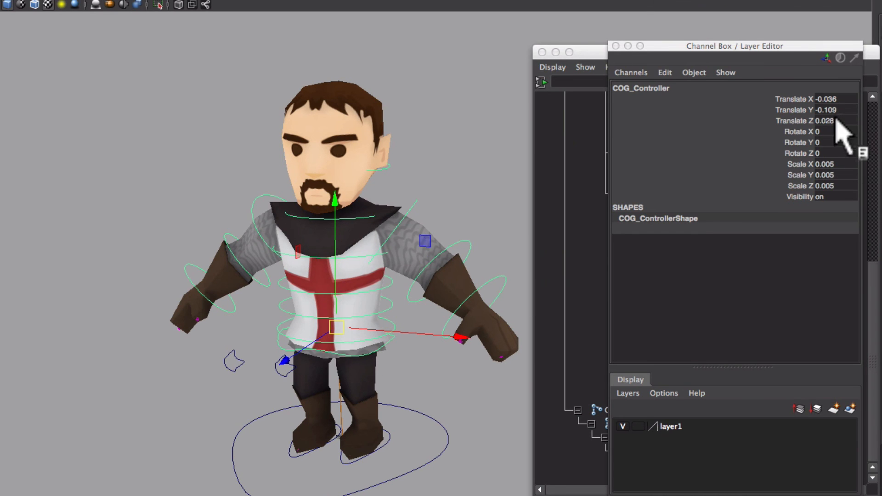
click(836, 100)
text(0)
key(Return)
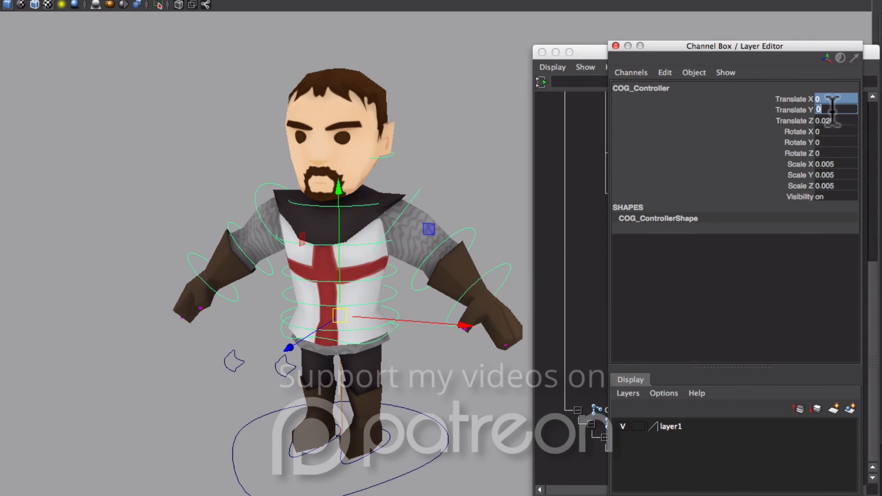
click(513, 121)
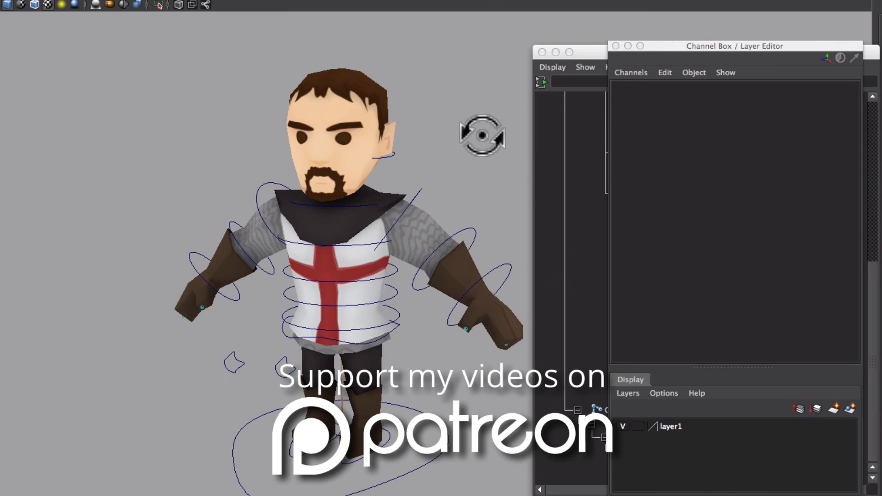
alt+drag(483, 134, 488, 136)
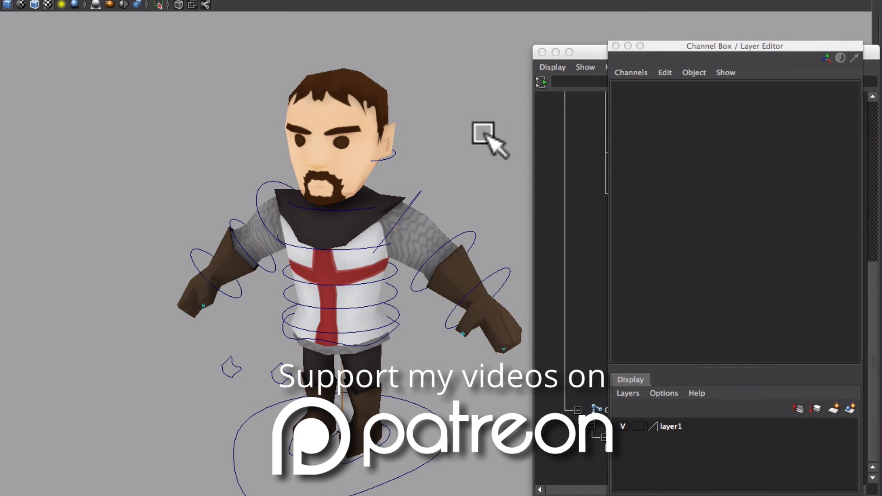